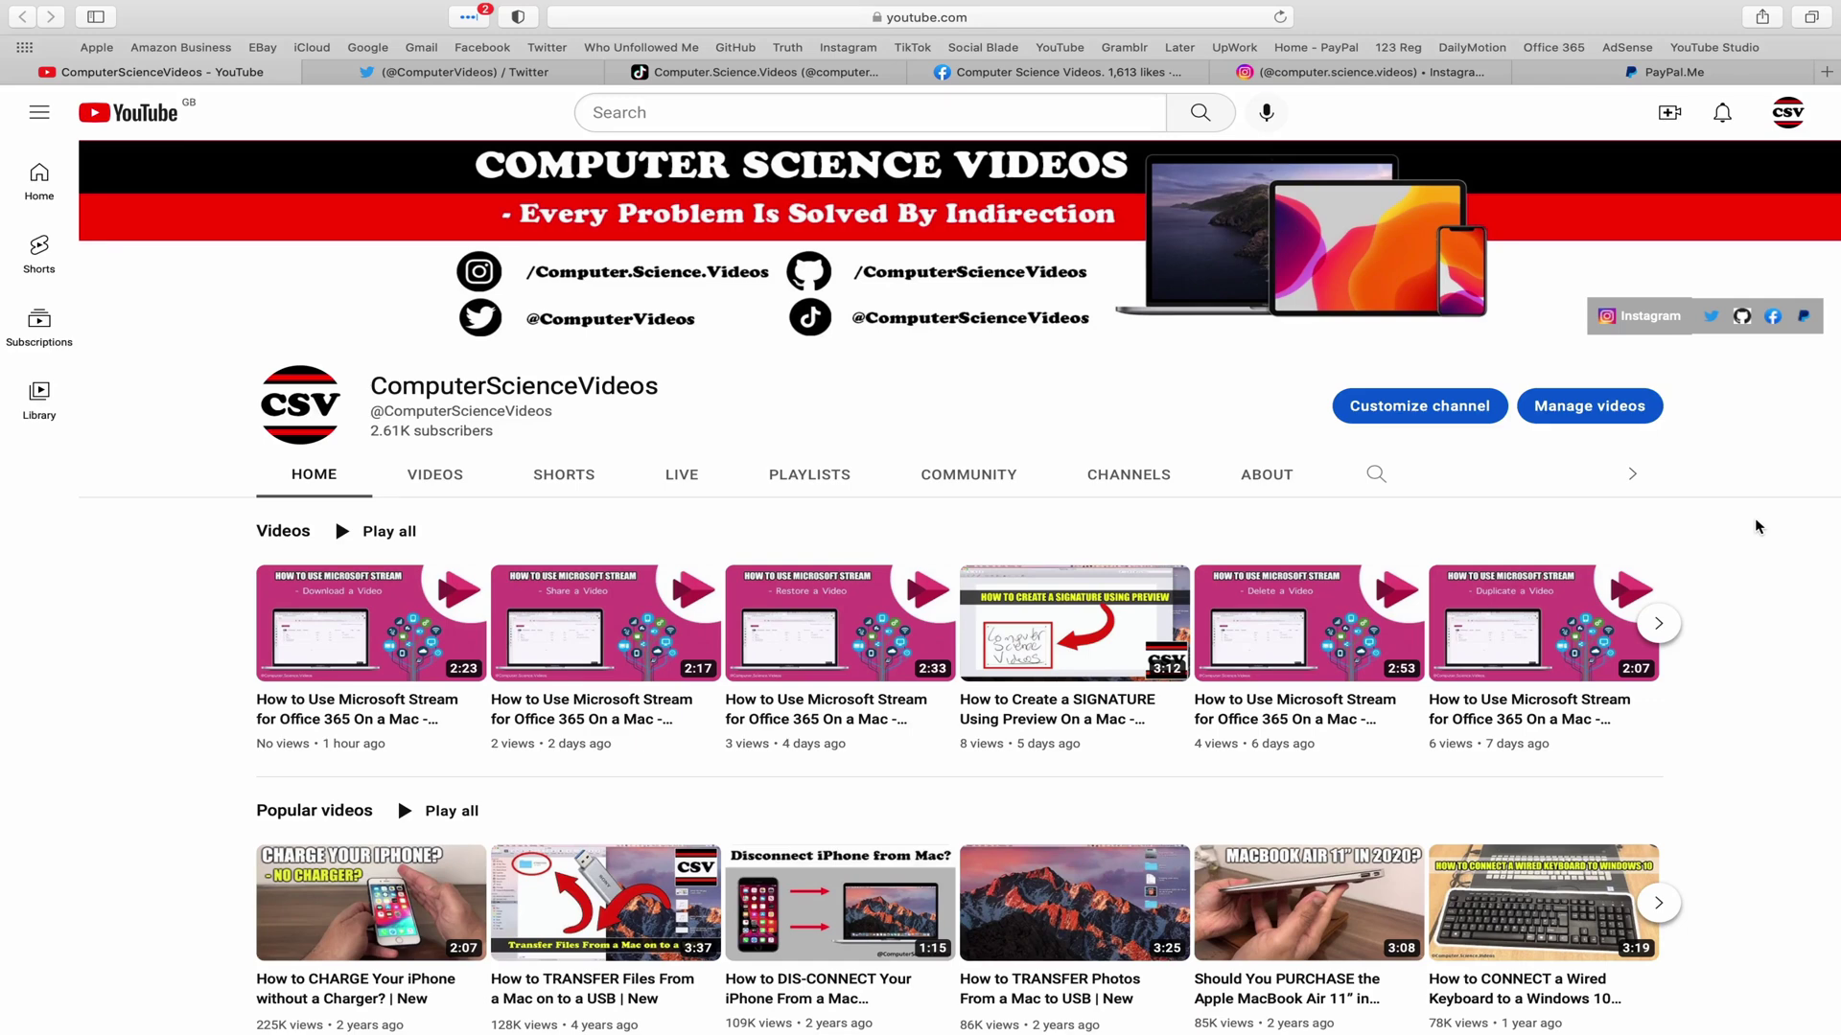
# View the channel's Twitter, TikTok, Facebook, Instagram and PayPal.Me tabs in turn
pyautogui.click(431, 77)
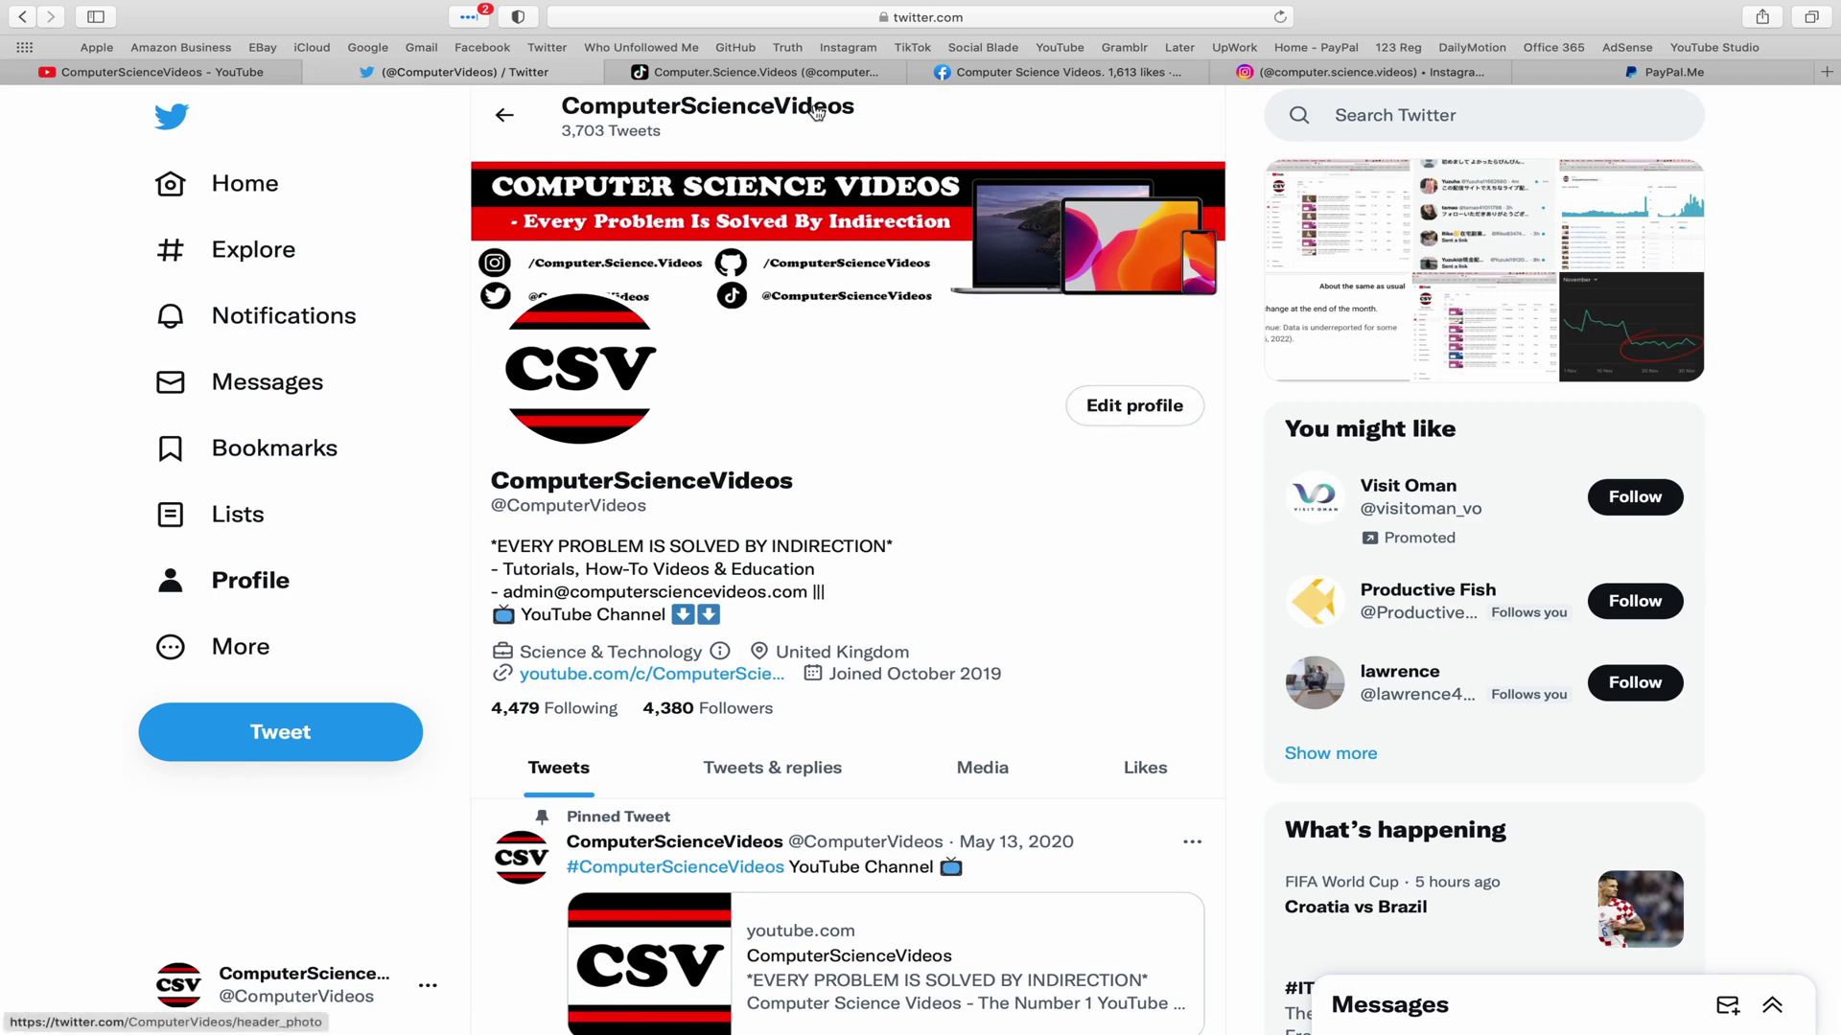
pyautogui.click(804, 77)
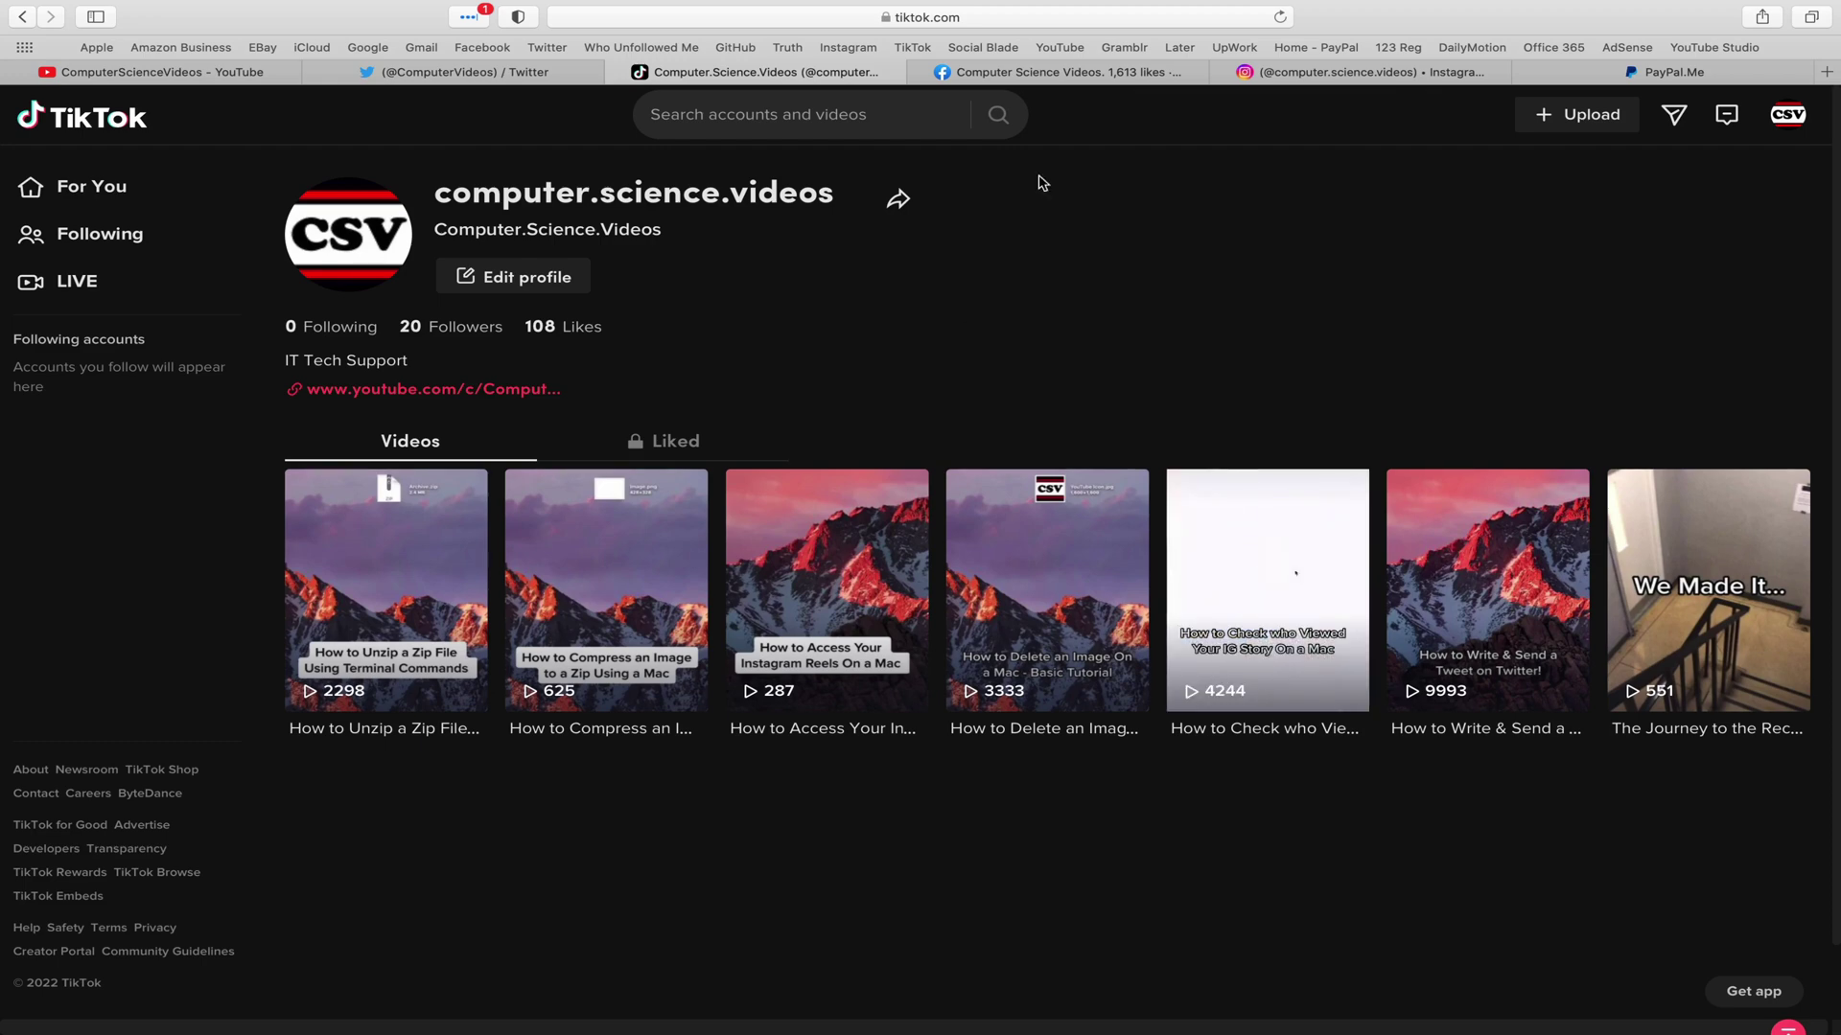
pyautogui.click(1066, 77)
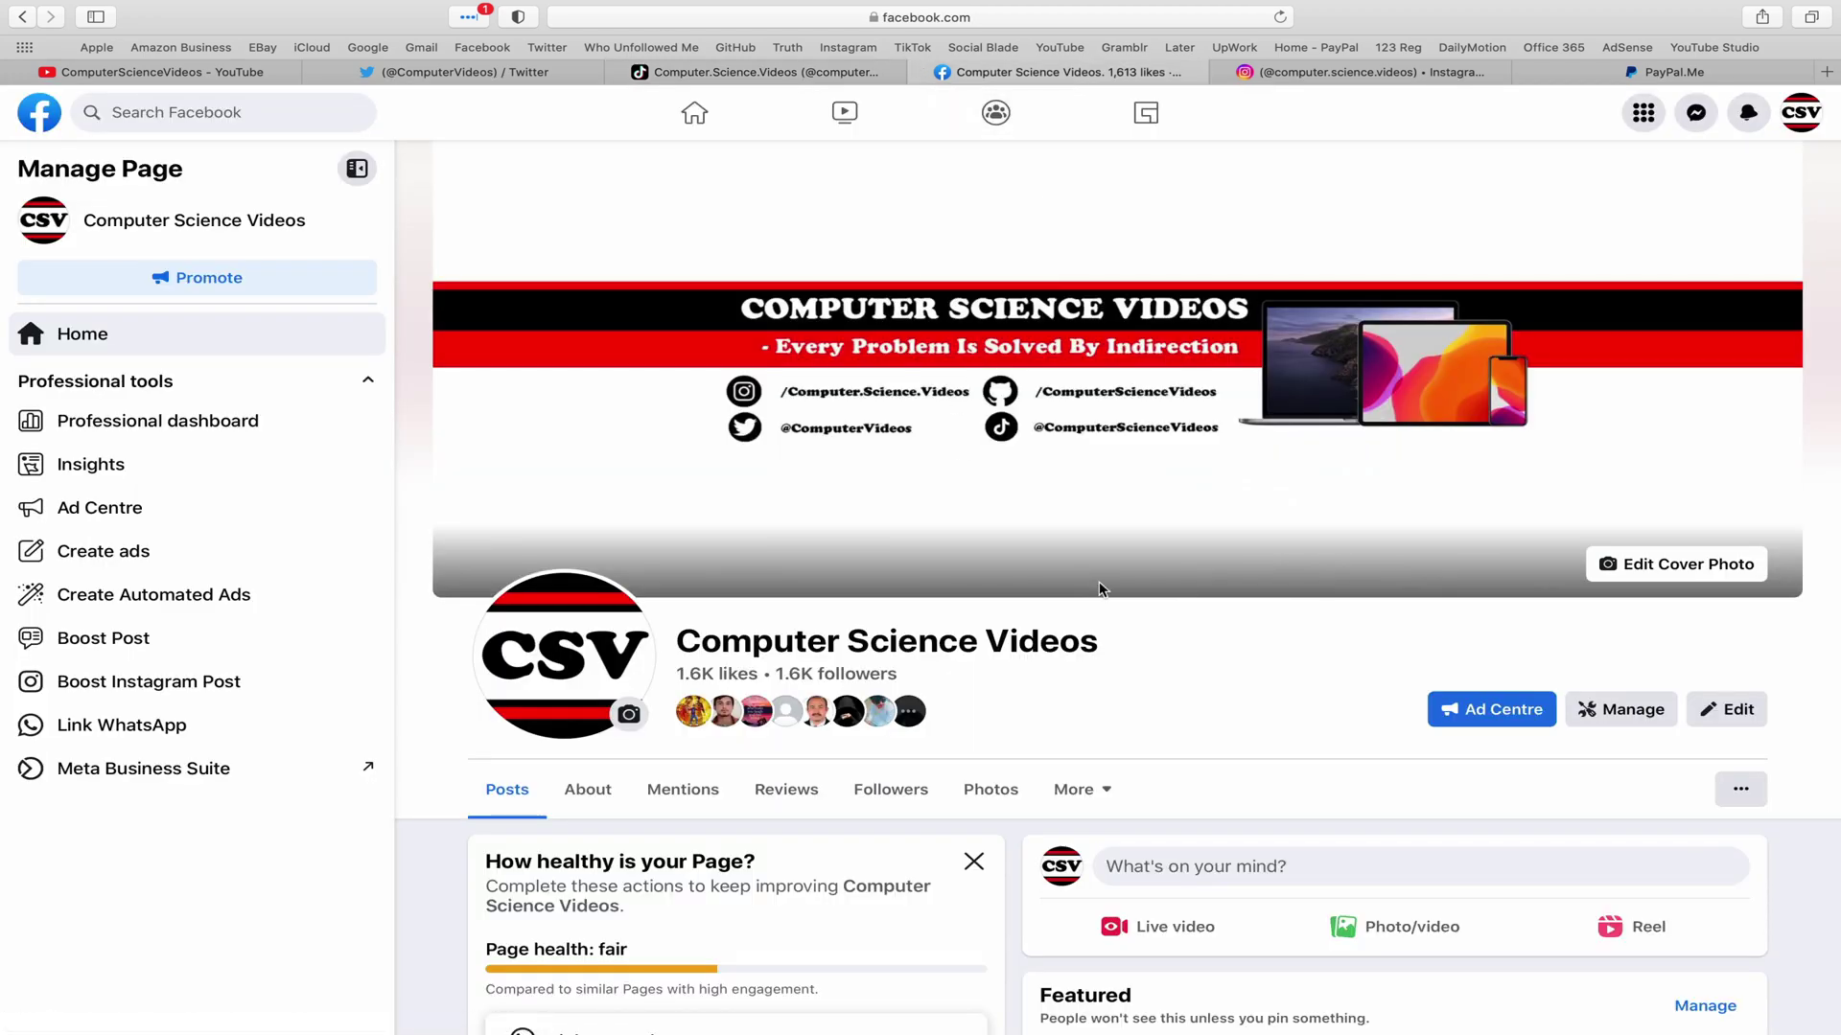
pyautogui.click(1369, 71)
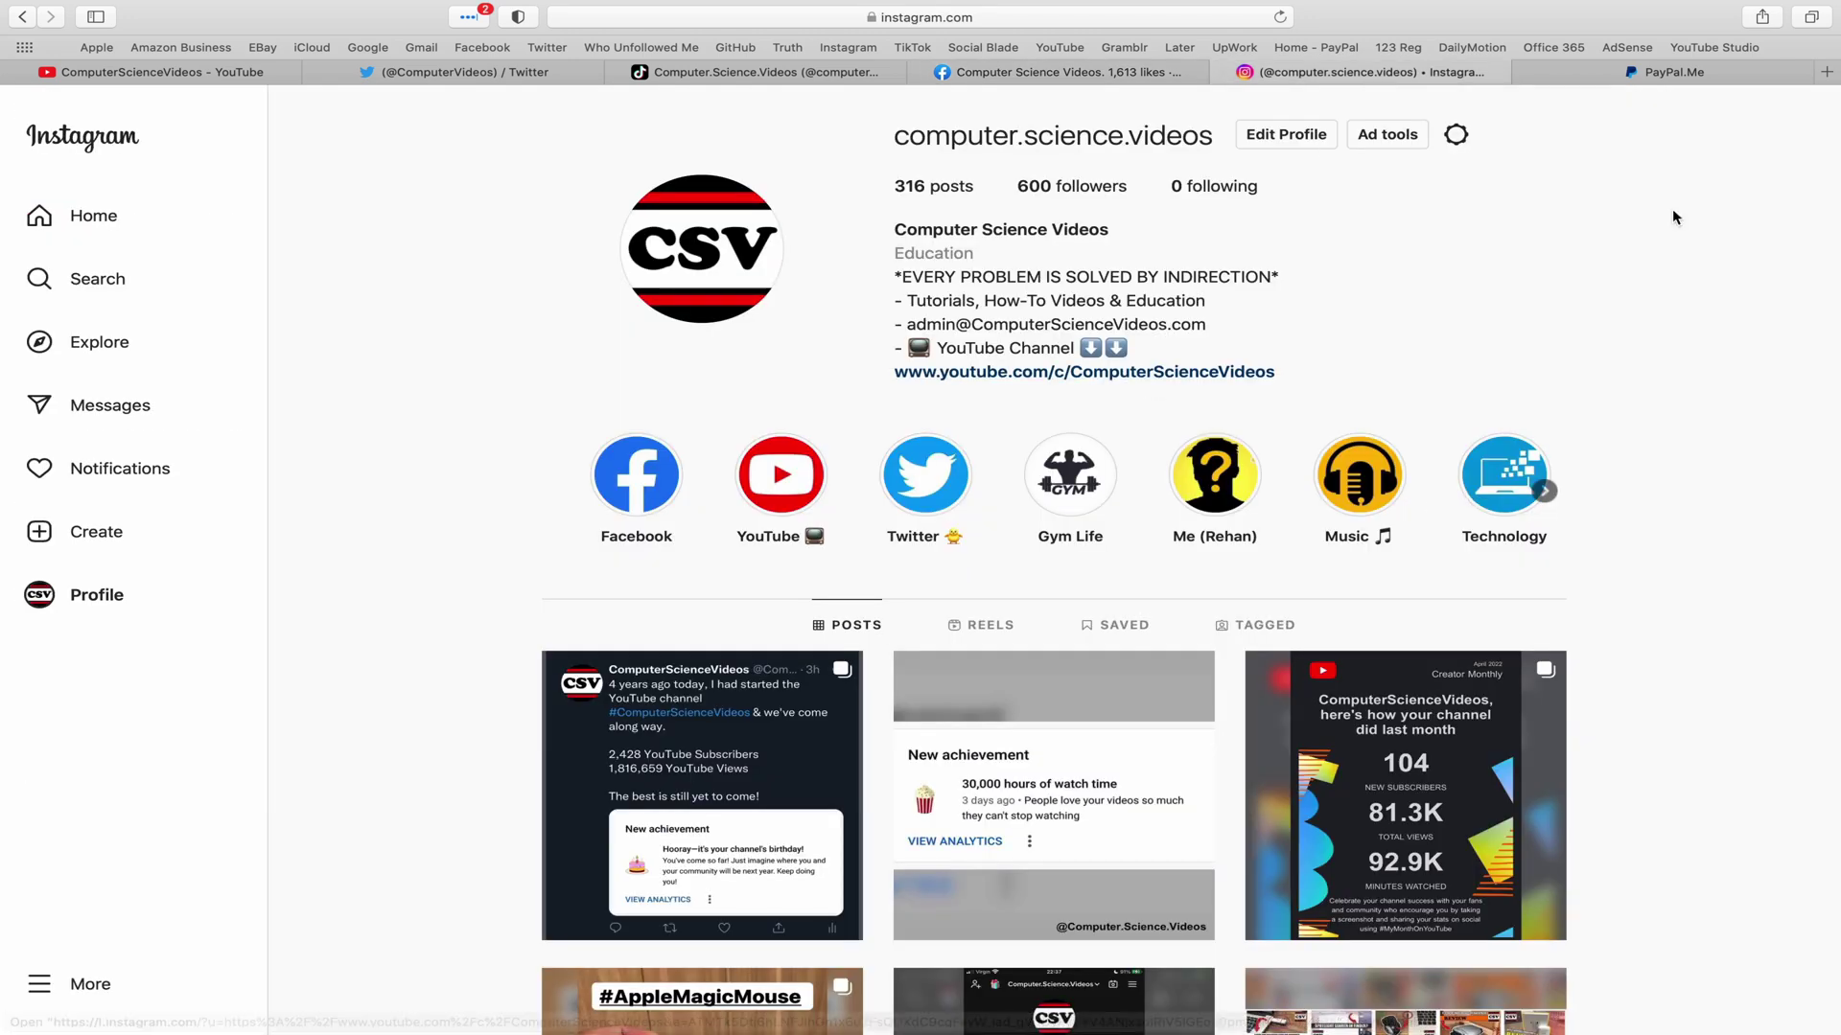
pyautogui.click(1731, 73)
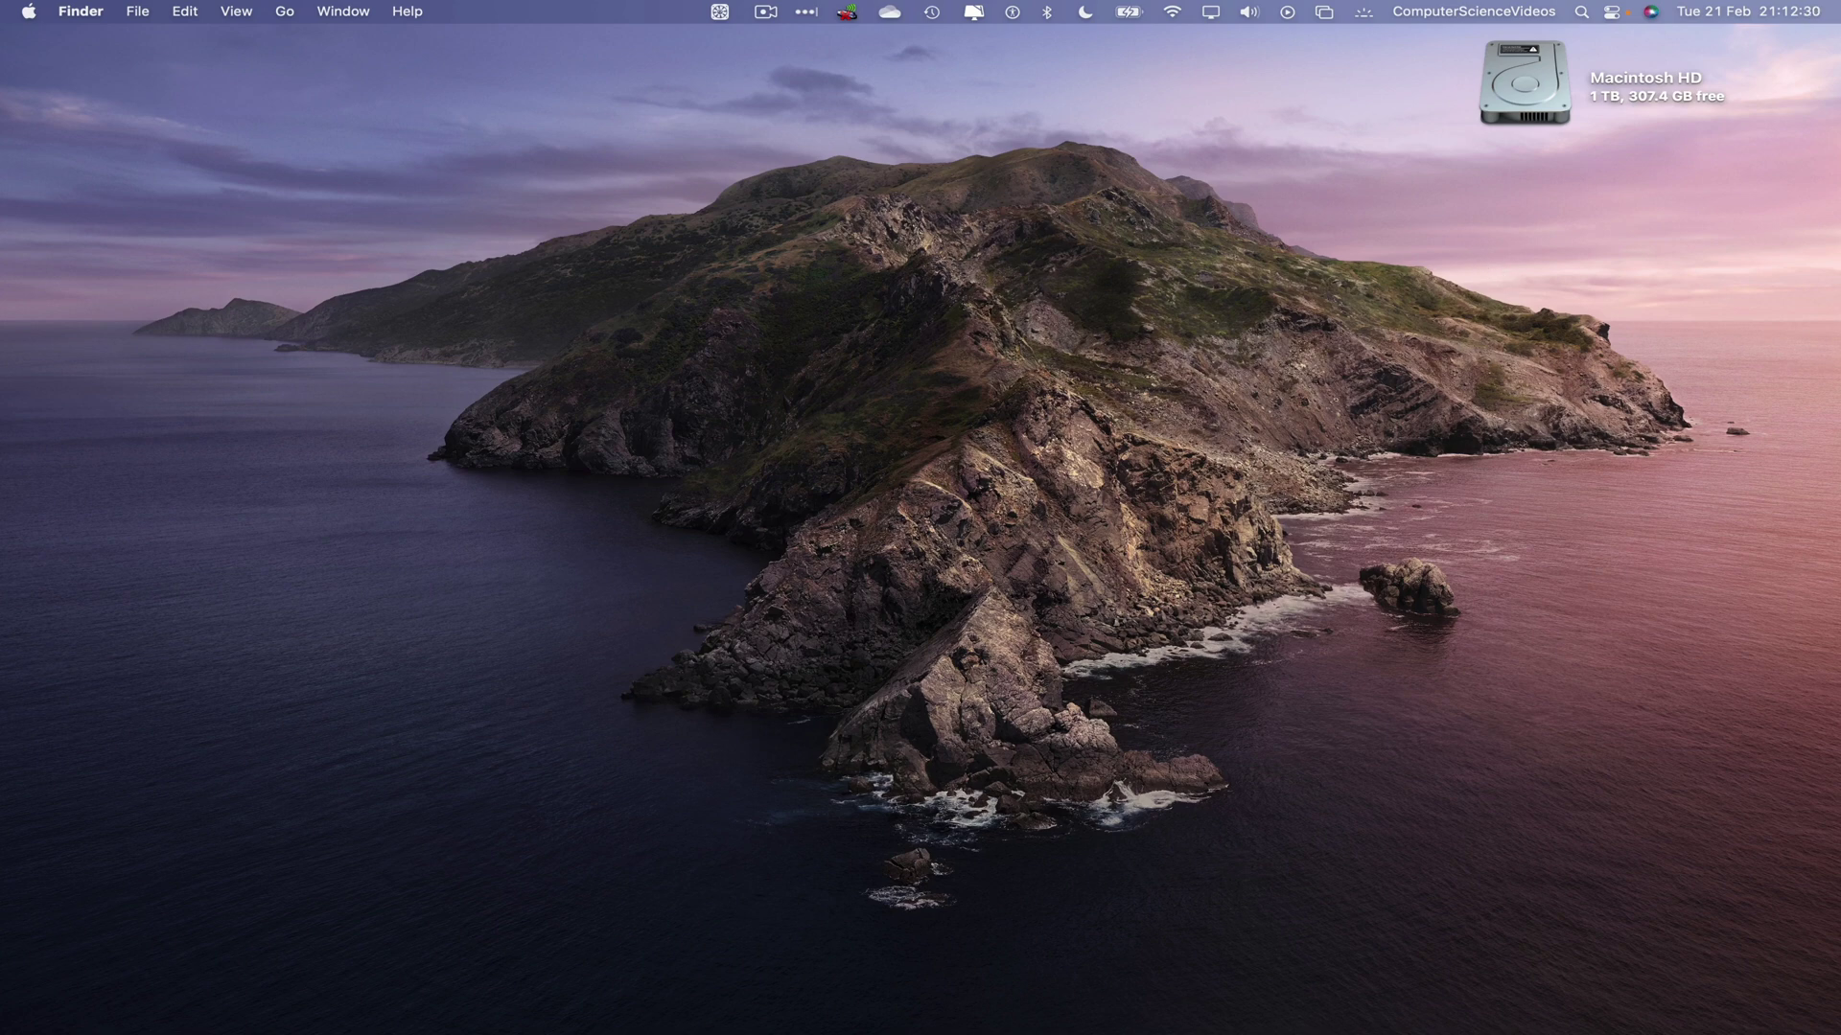
# Launch Safari by searching 'safa' in Launchpad
pyautogui.click(204, 1024)
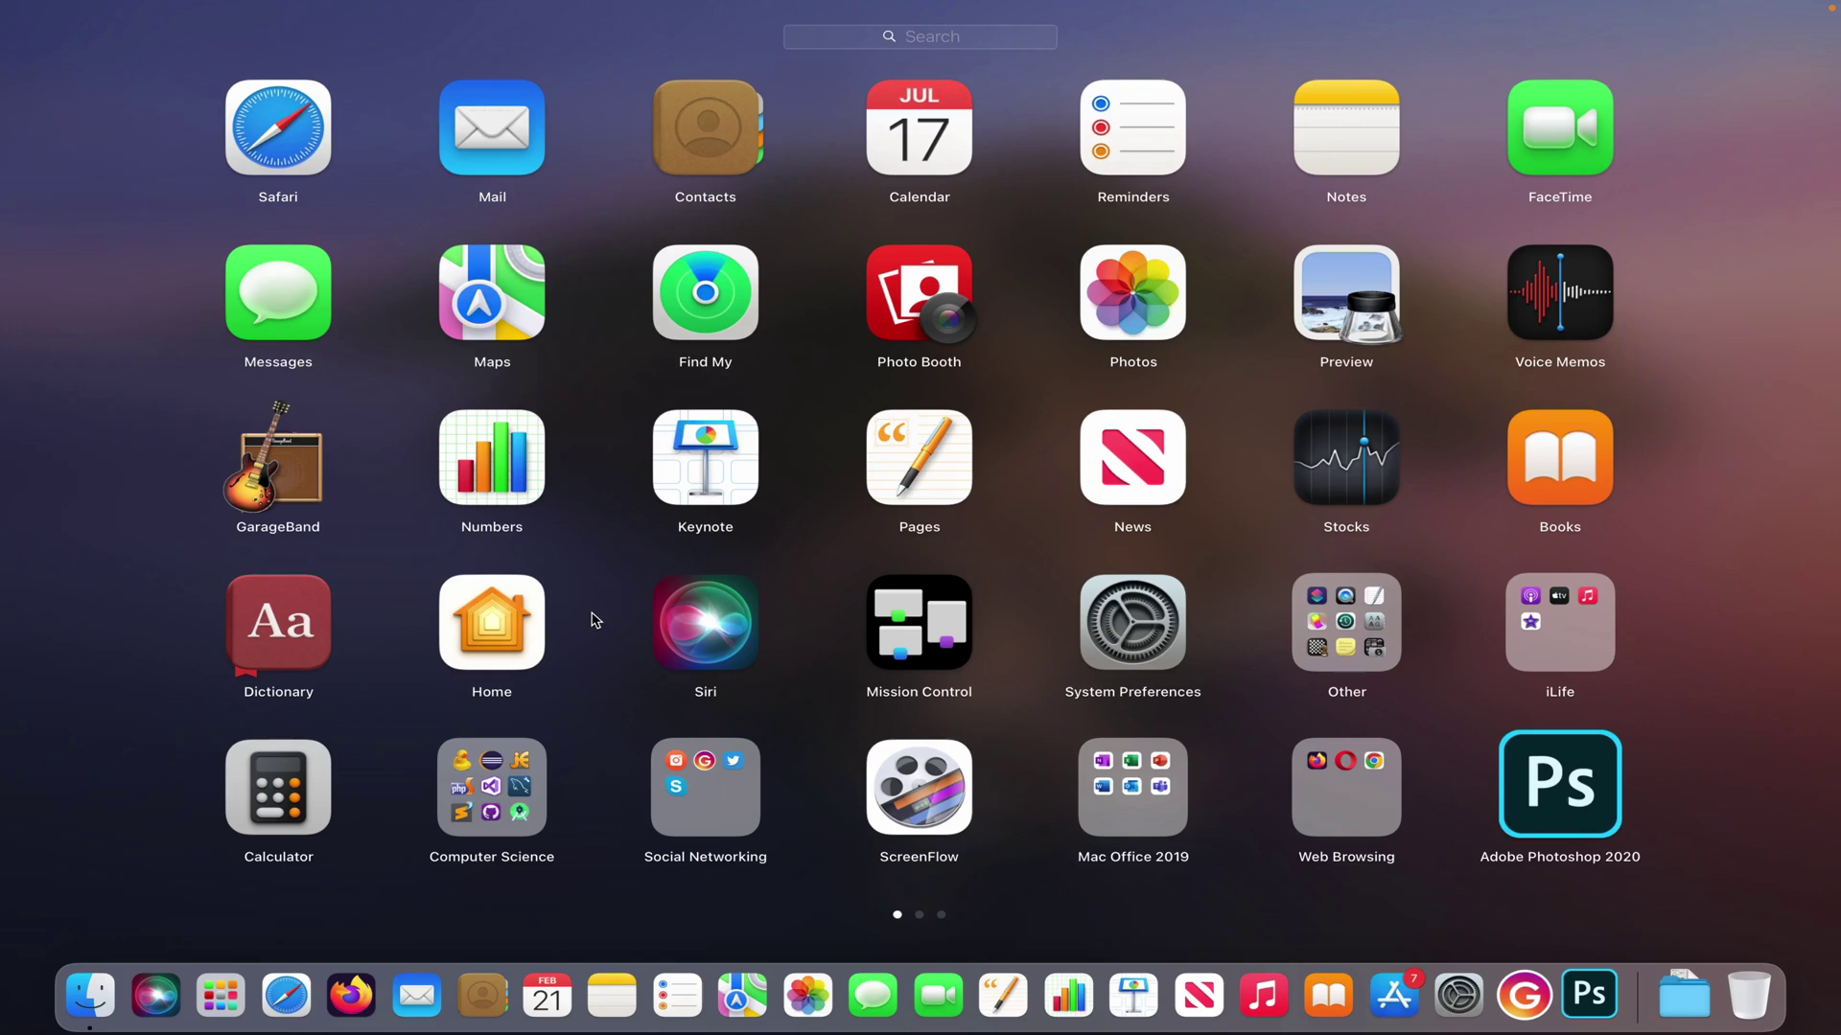
pyautogui.write('safa')
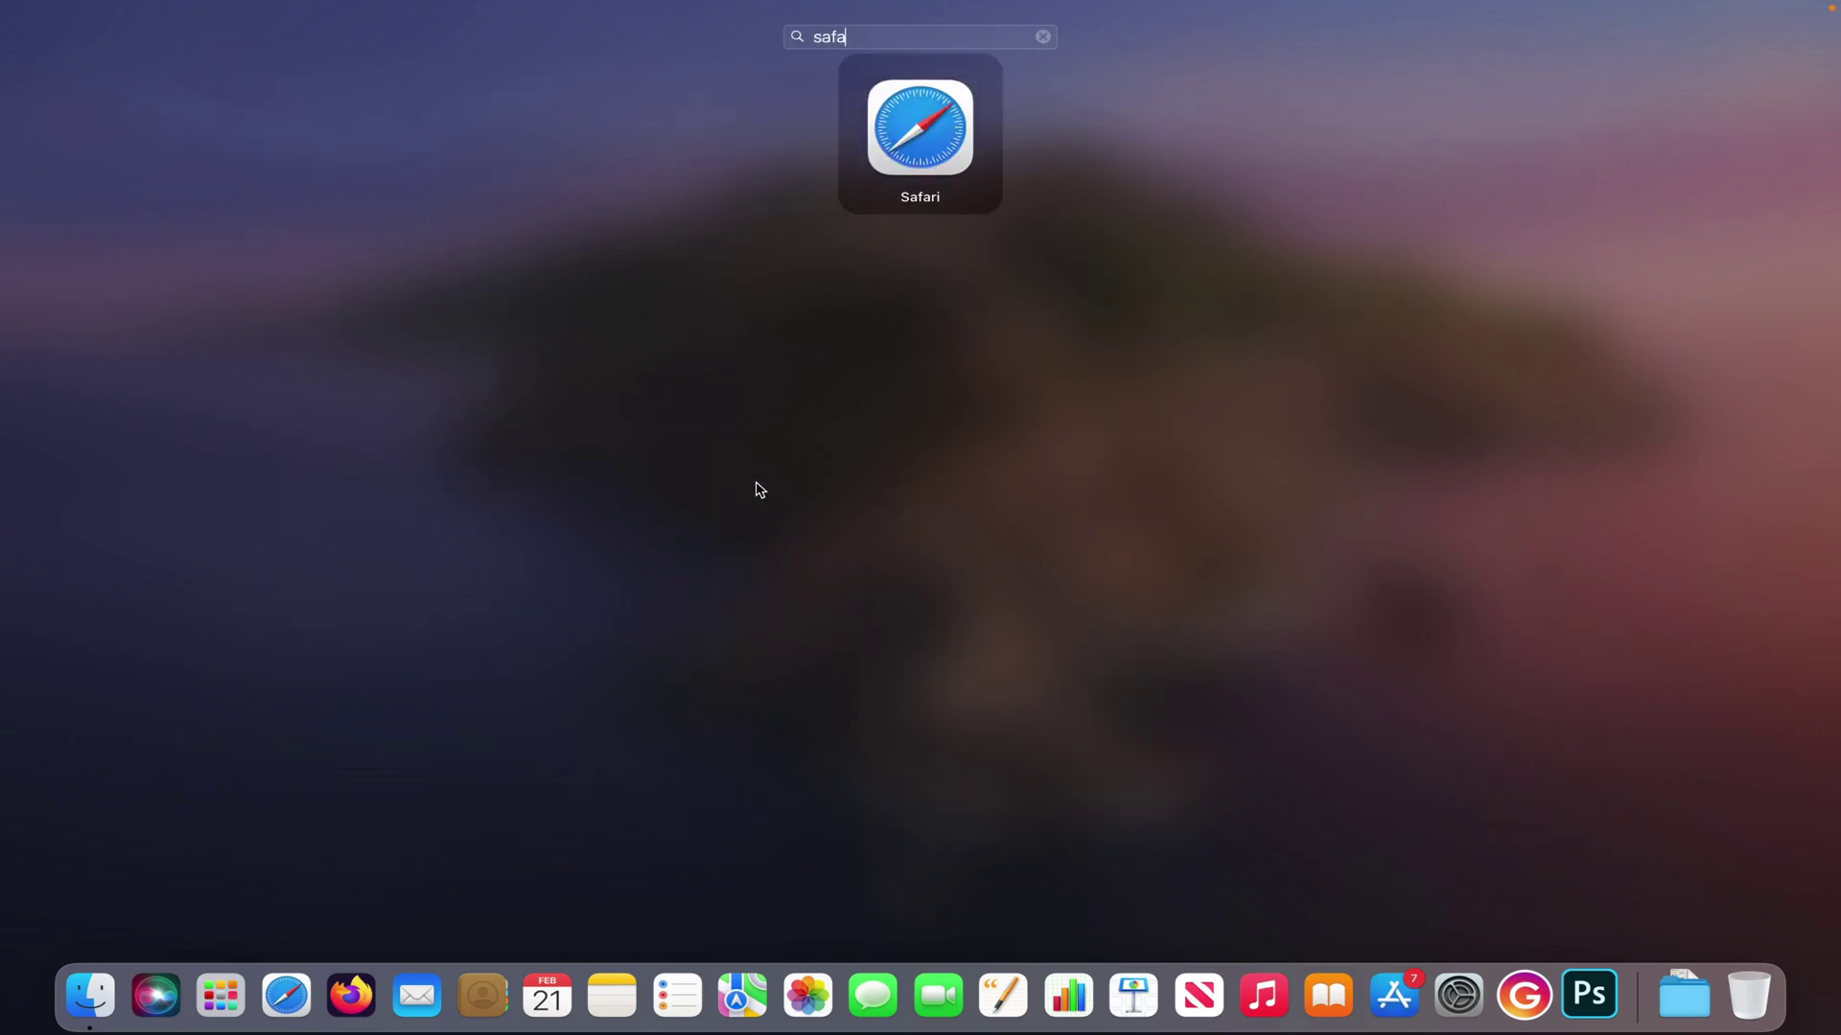
pyautogui.click(933, 131)
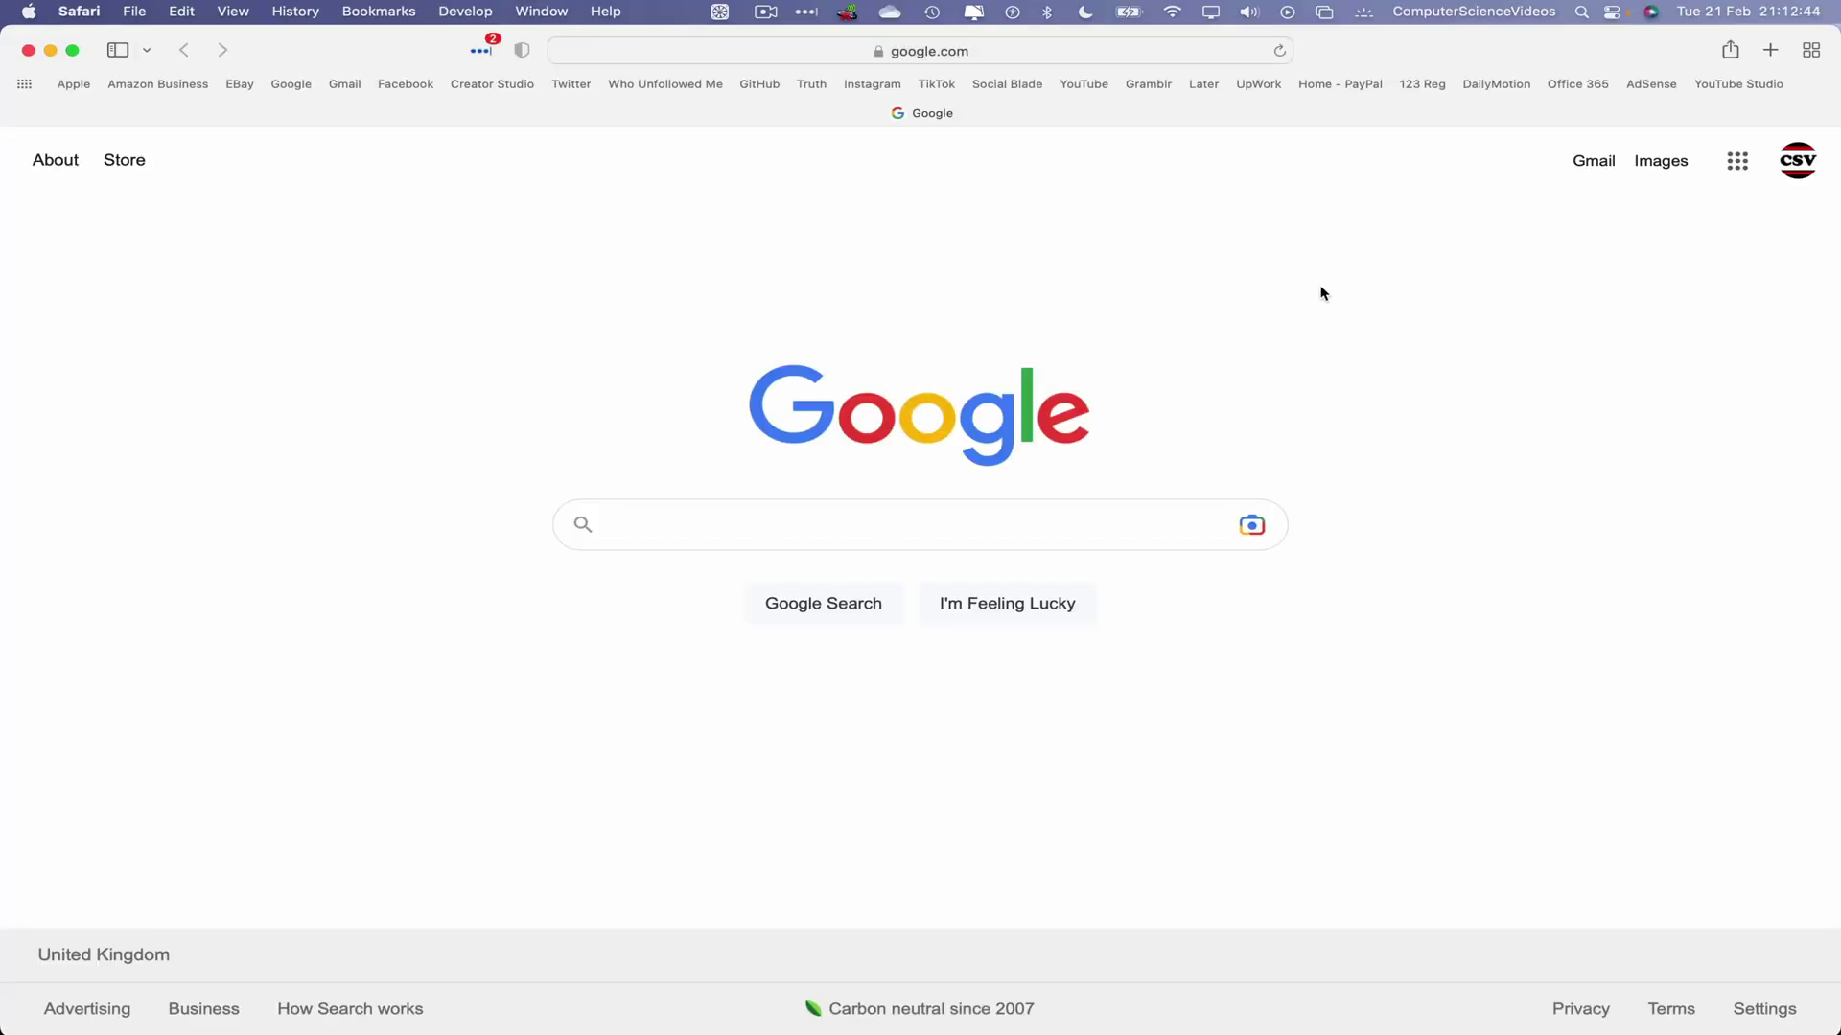
# Google 'truth social' and open truthsocial.com from the results
pyautogui.write('truth')
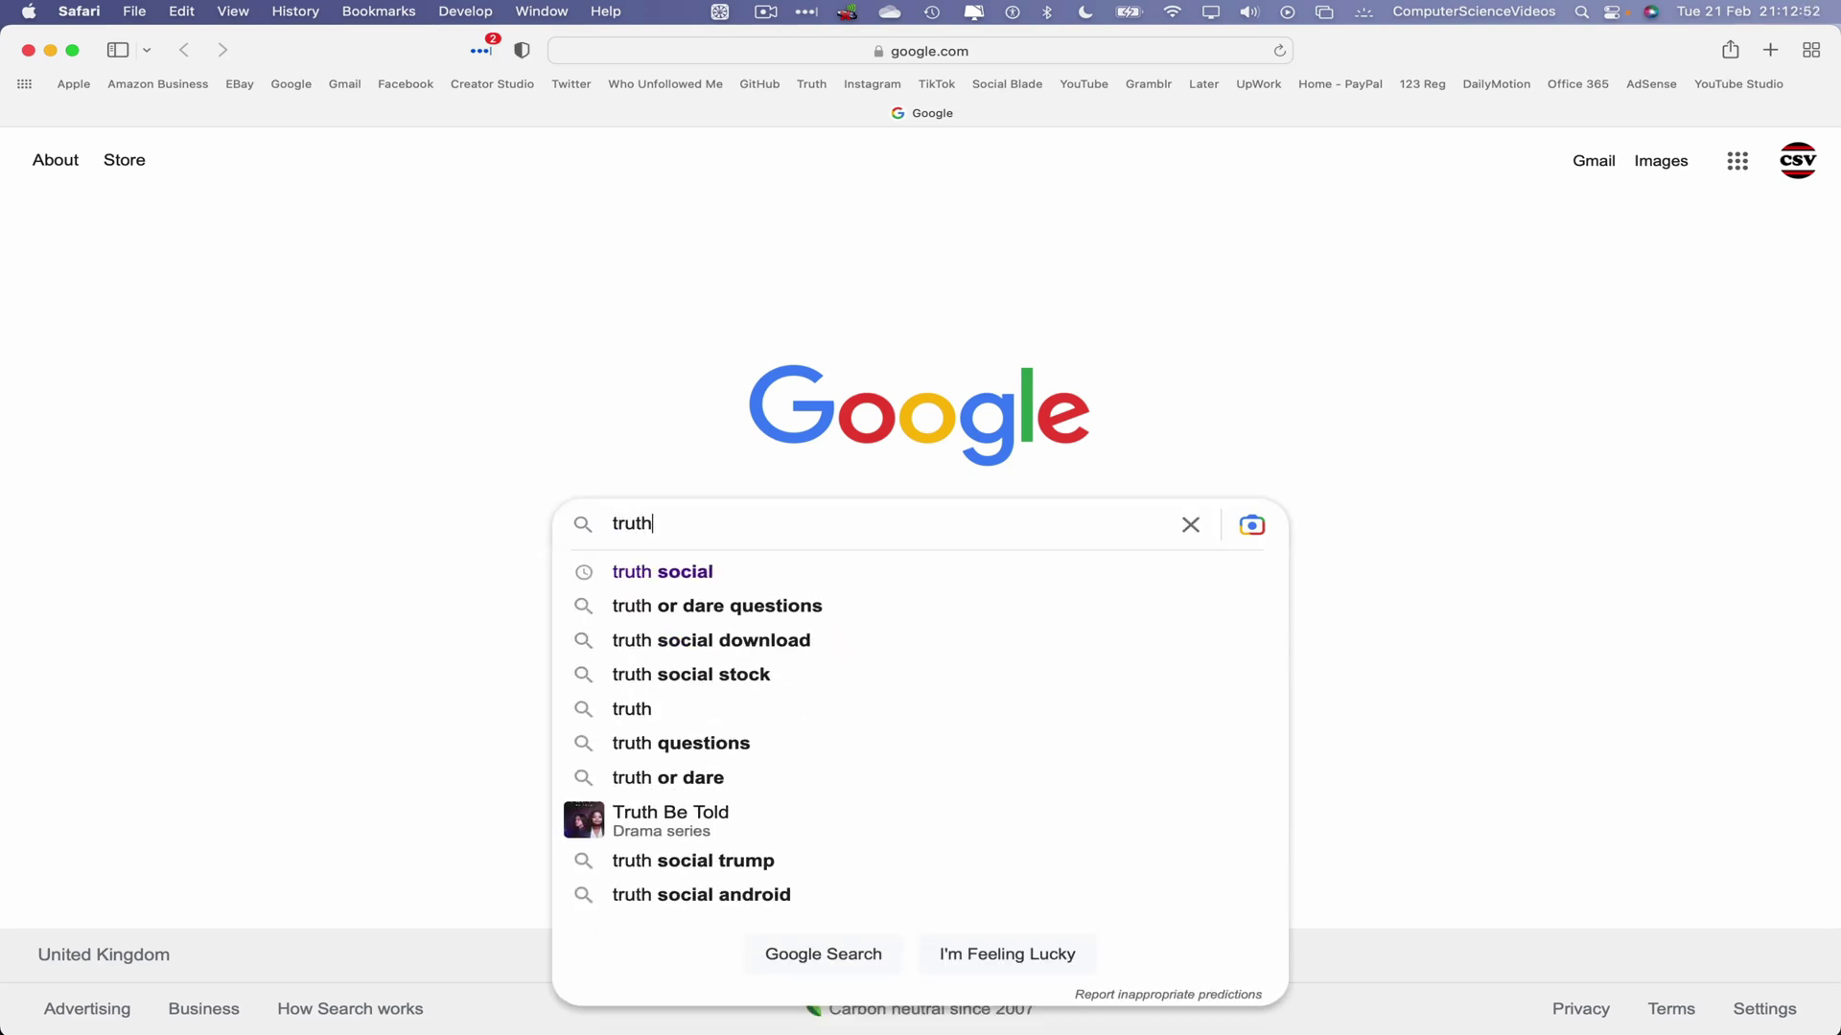
pyautogui.press('Down')
pyautogui.press('Return')
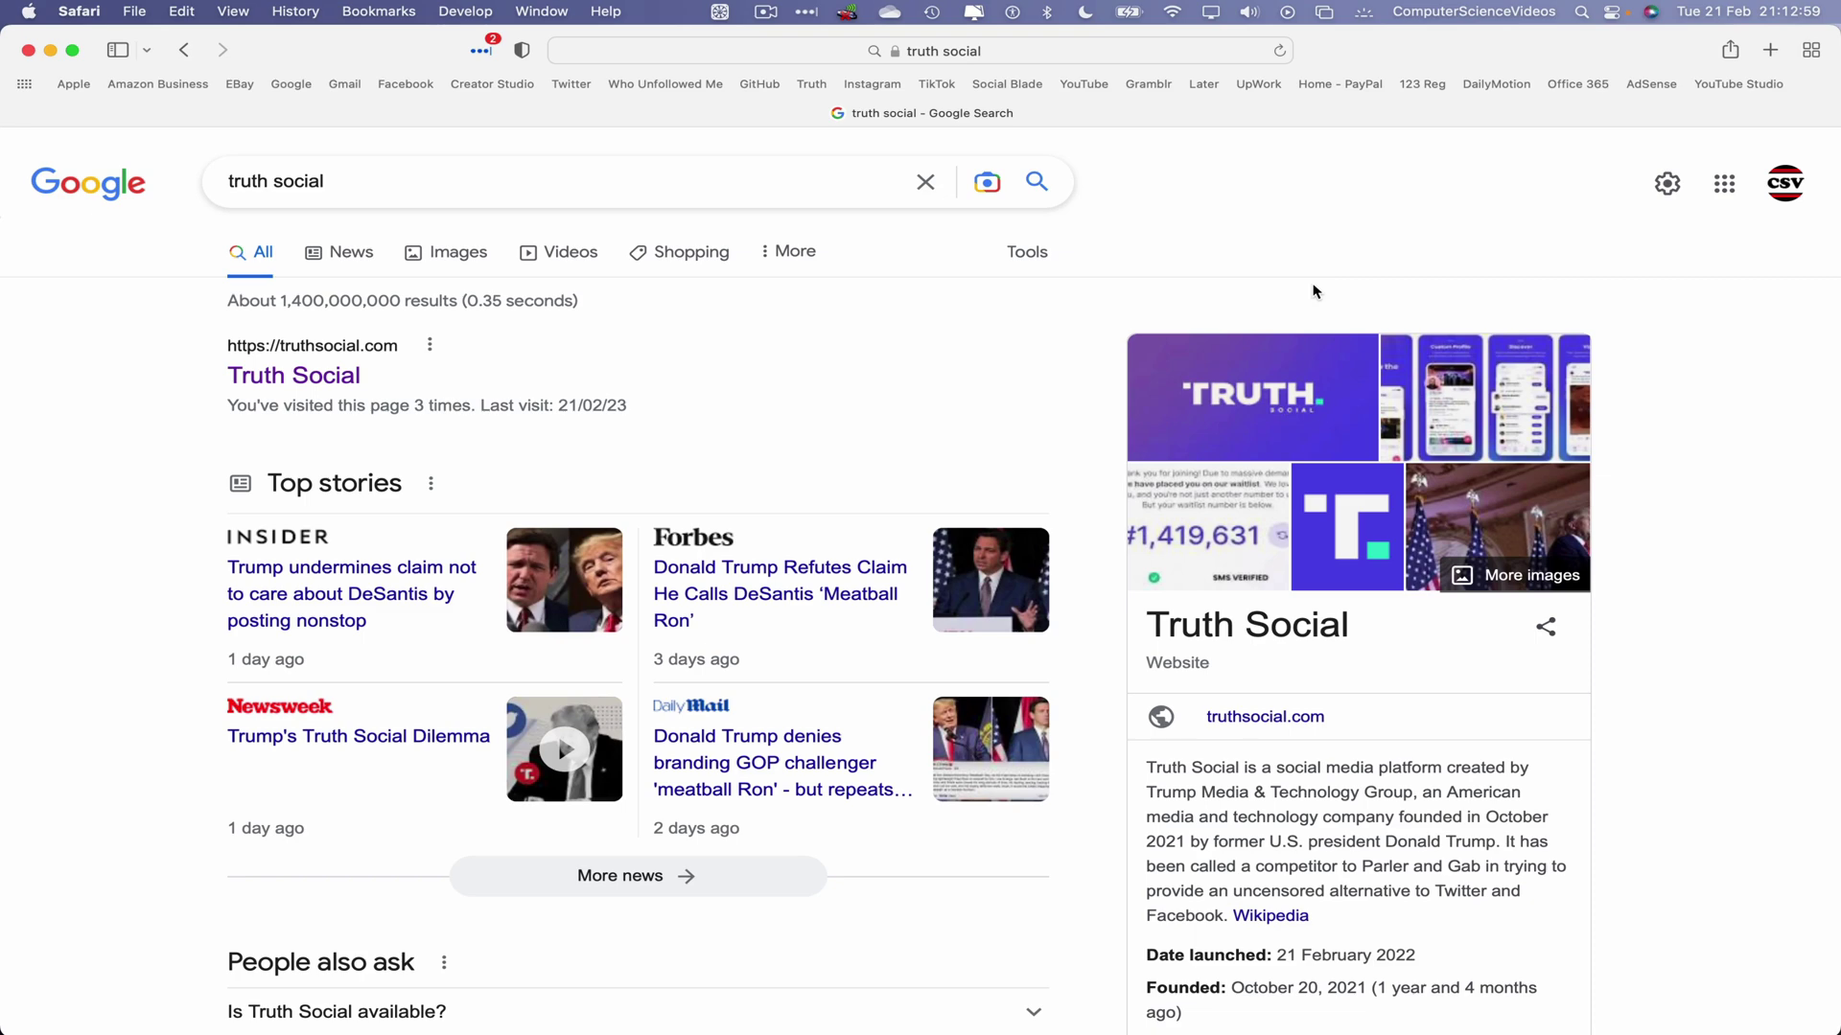
pyautogui.click(274, 377)
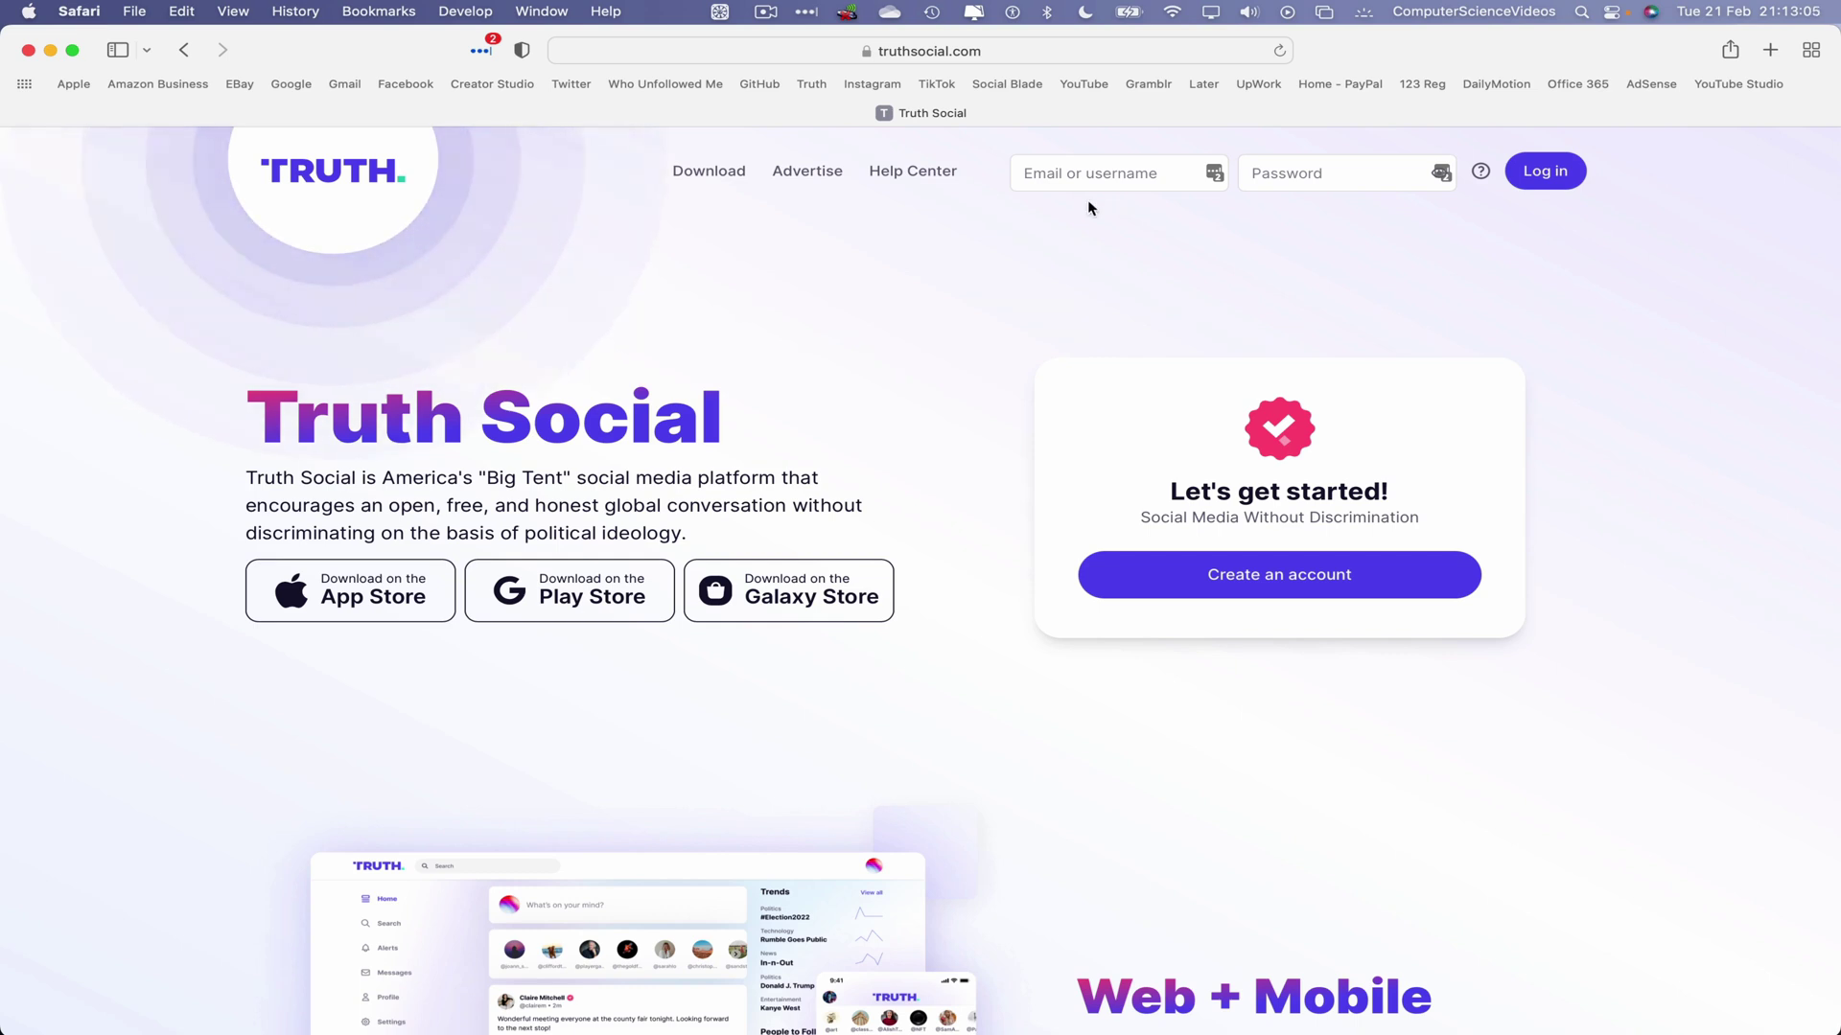
# Log in to Truth Social using Safari's saved autofill credentials
pyautogui.click(1153, 173)
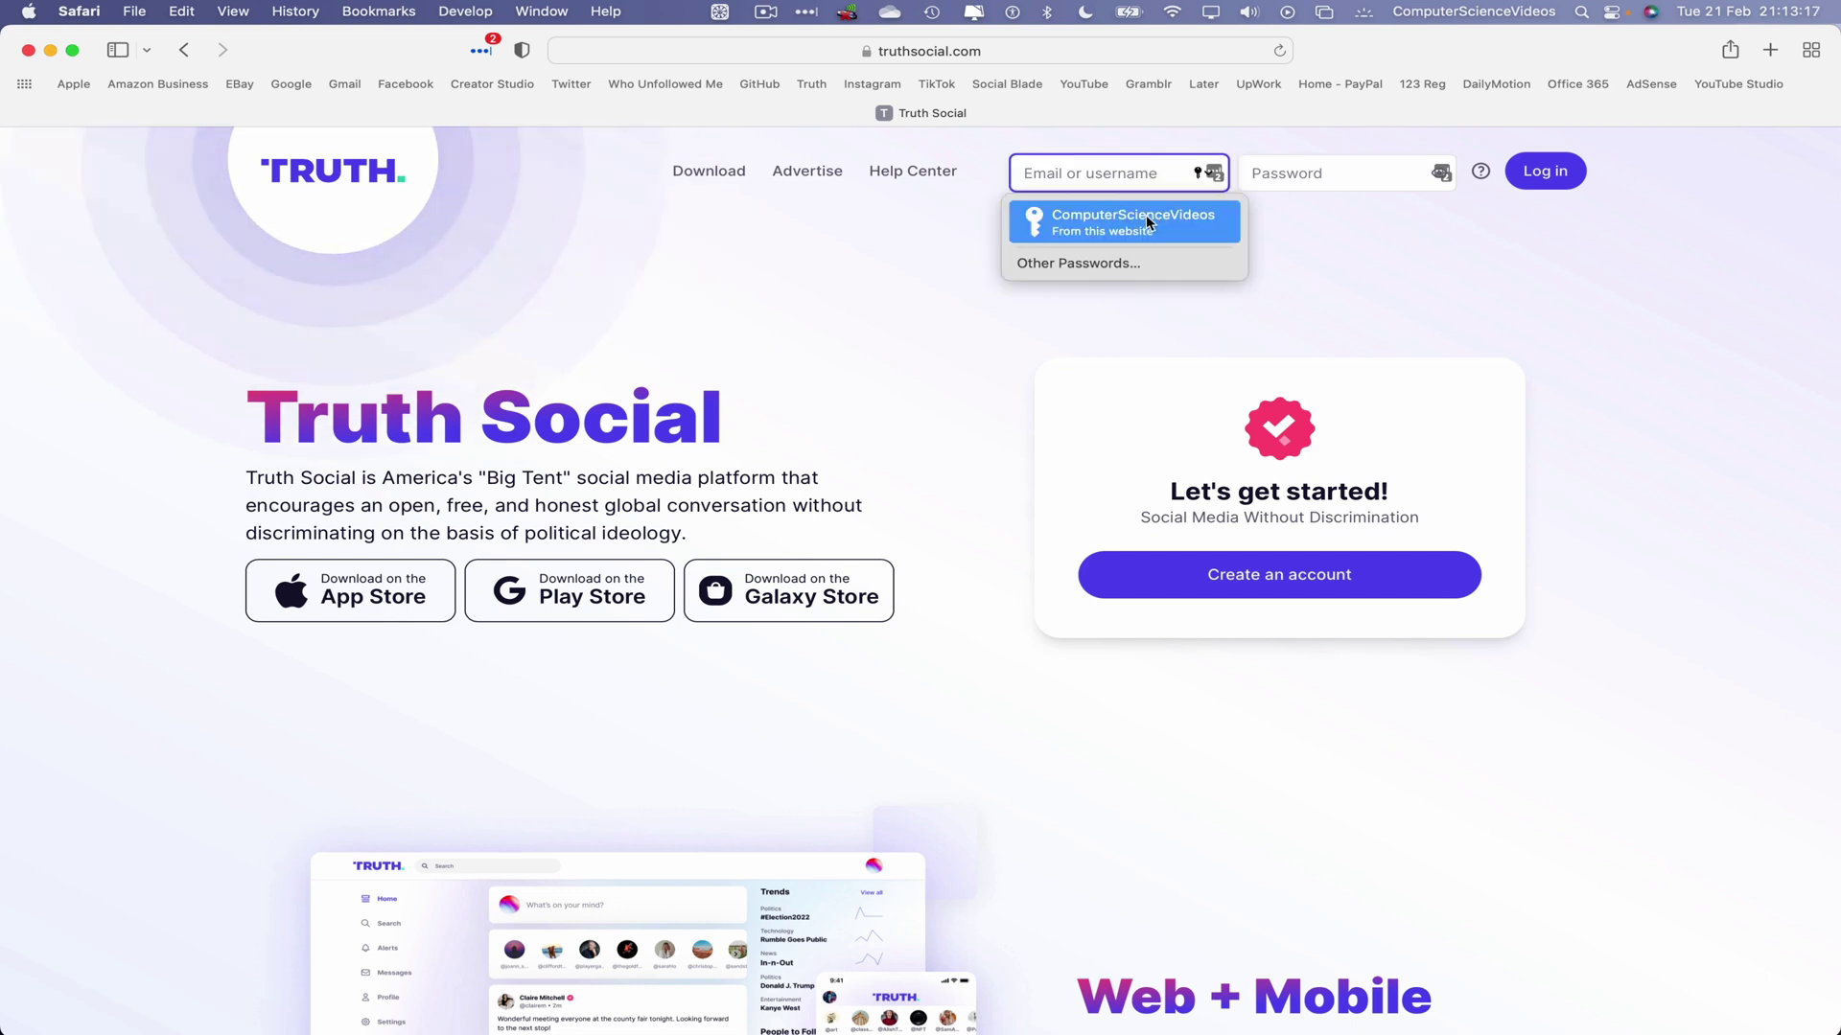
pyautogui.click(1146, 215)
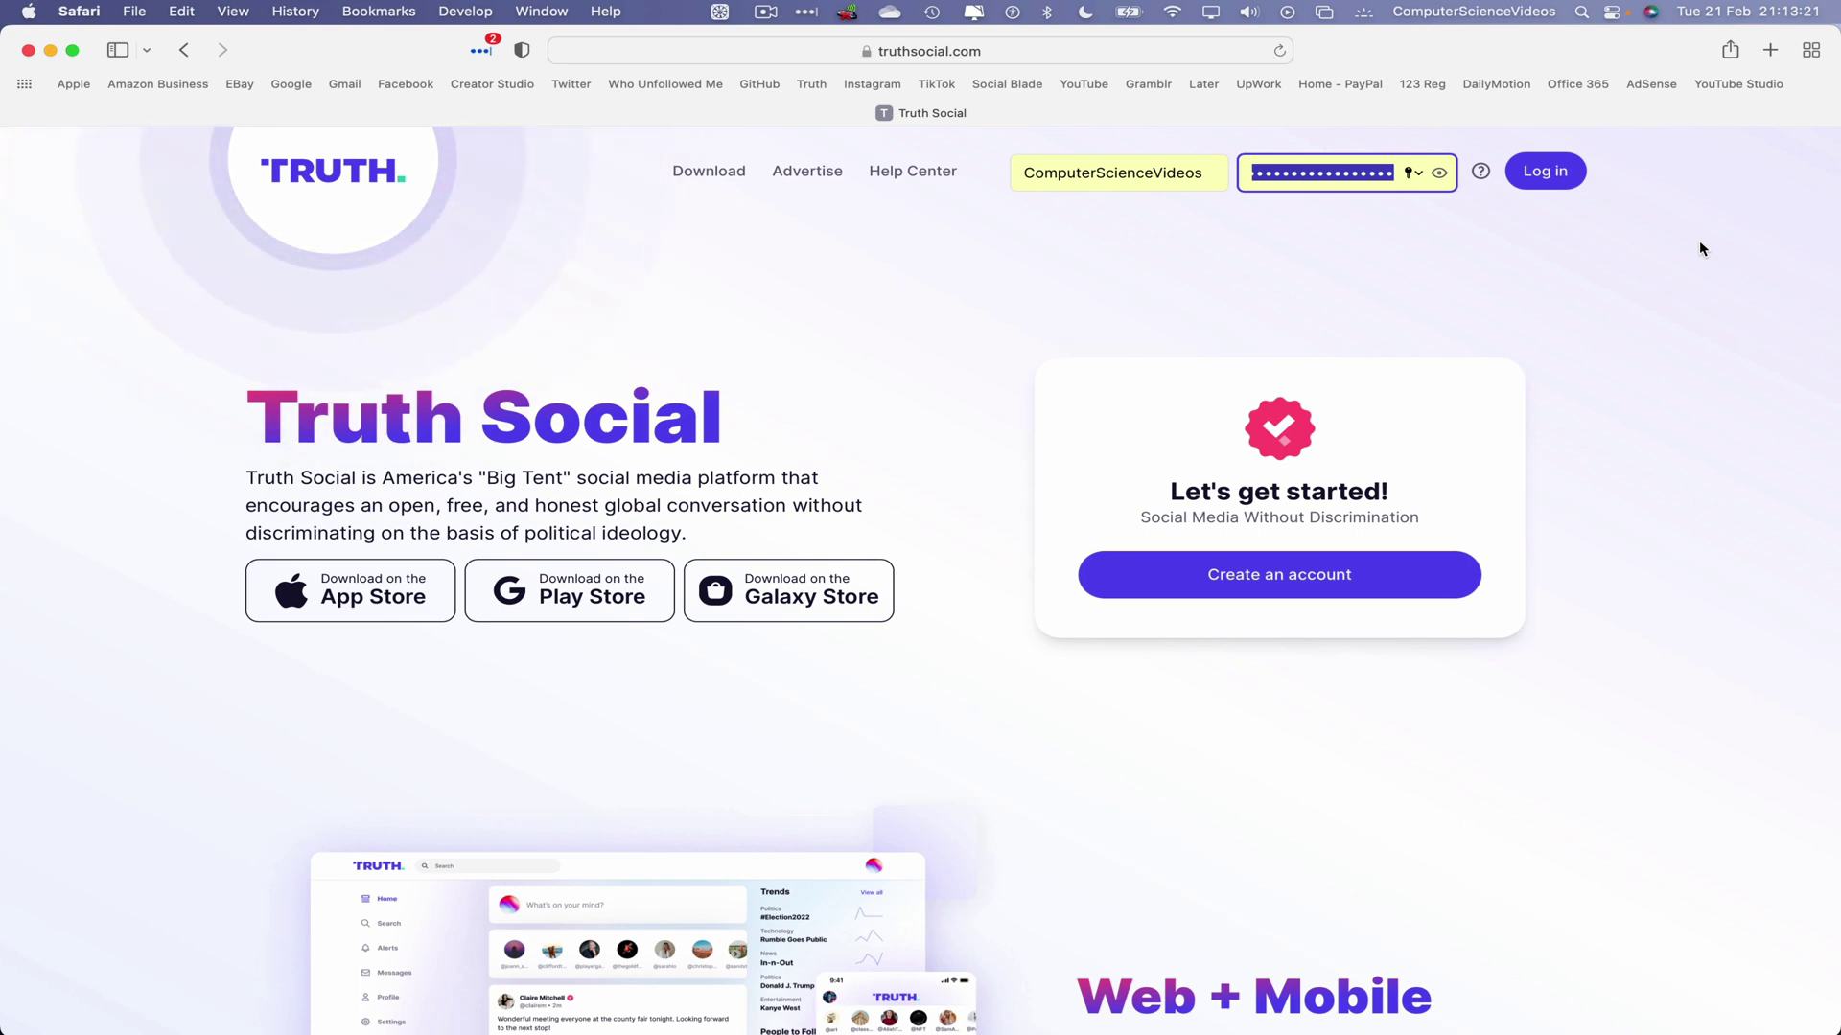
pyautogui.click(1561, 170)
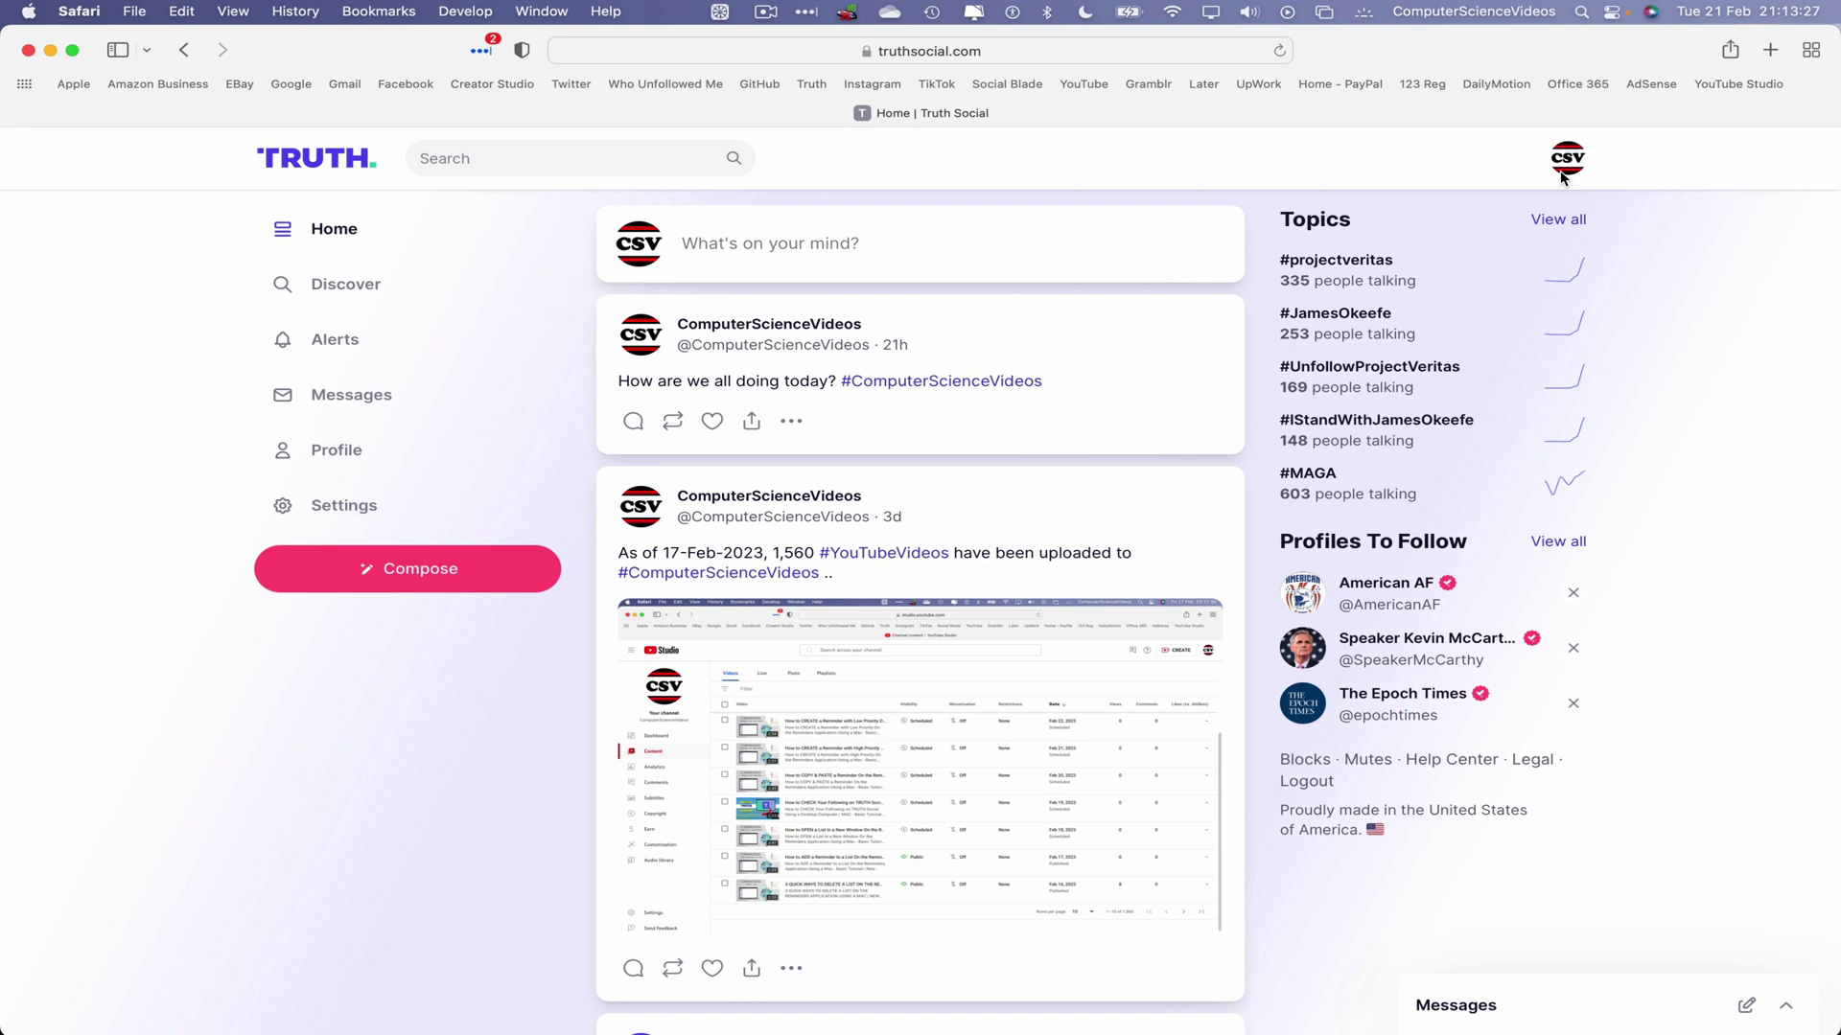
# From the profile, post the truth 'Hello World #ComputerScienceVideos'
pyautogui.click(394, 443)
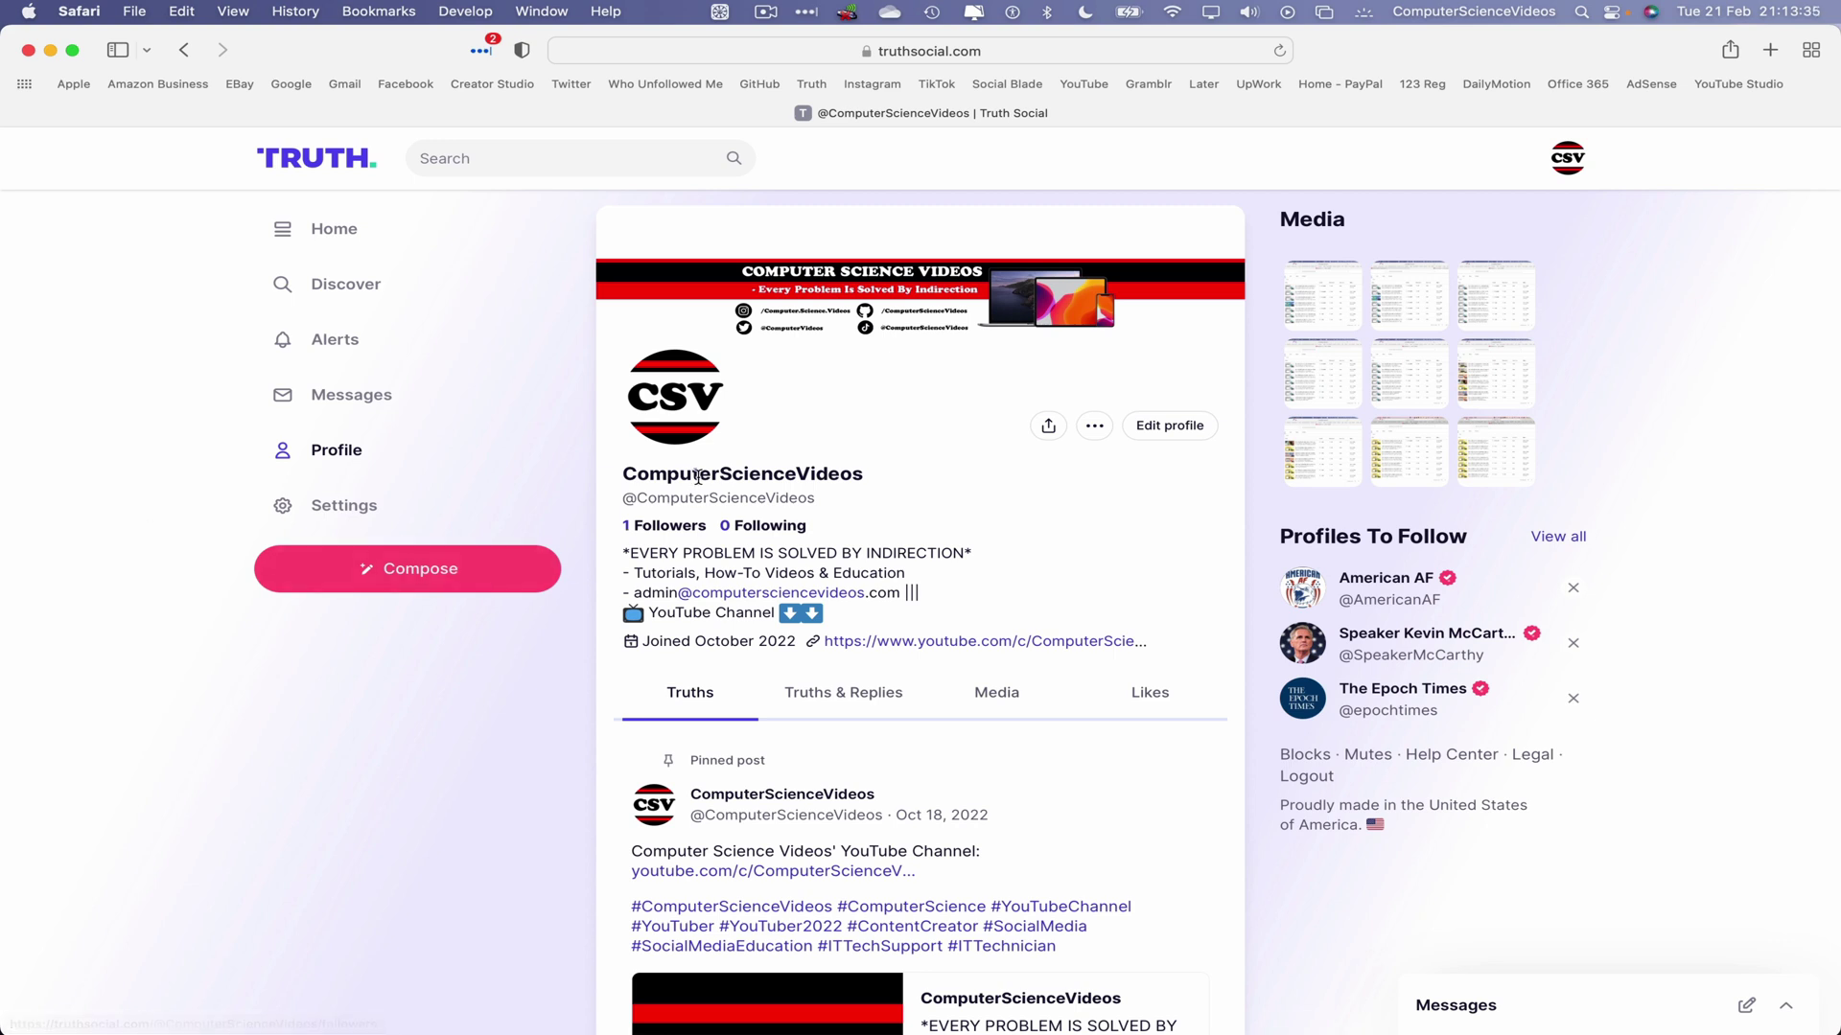
pyautogui.click(462, 580)
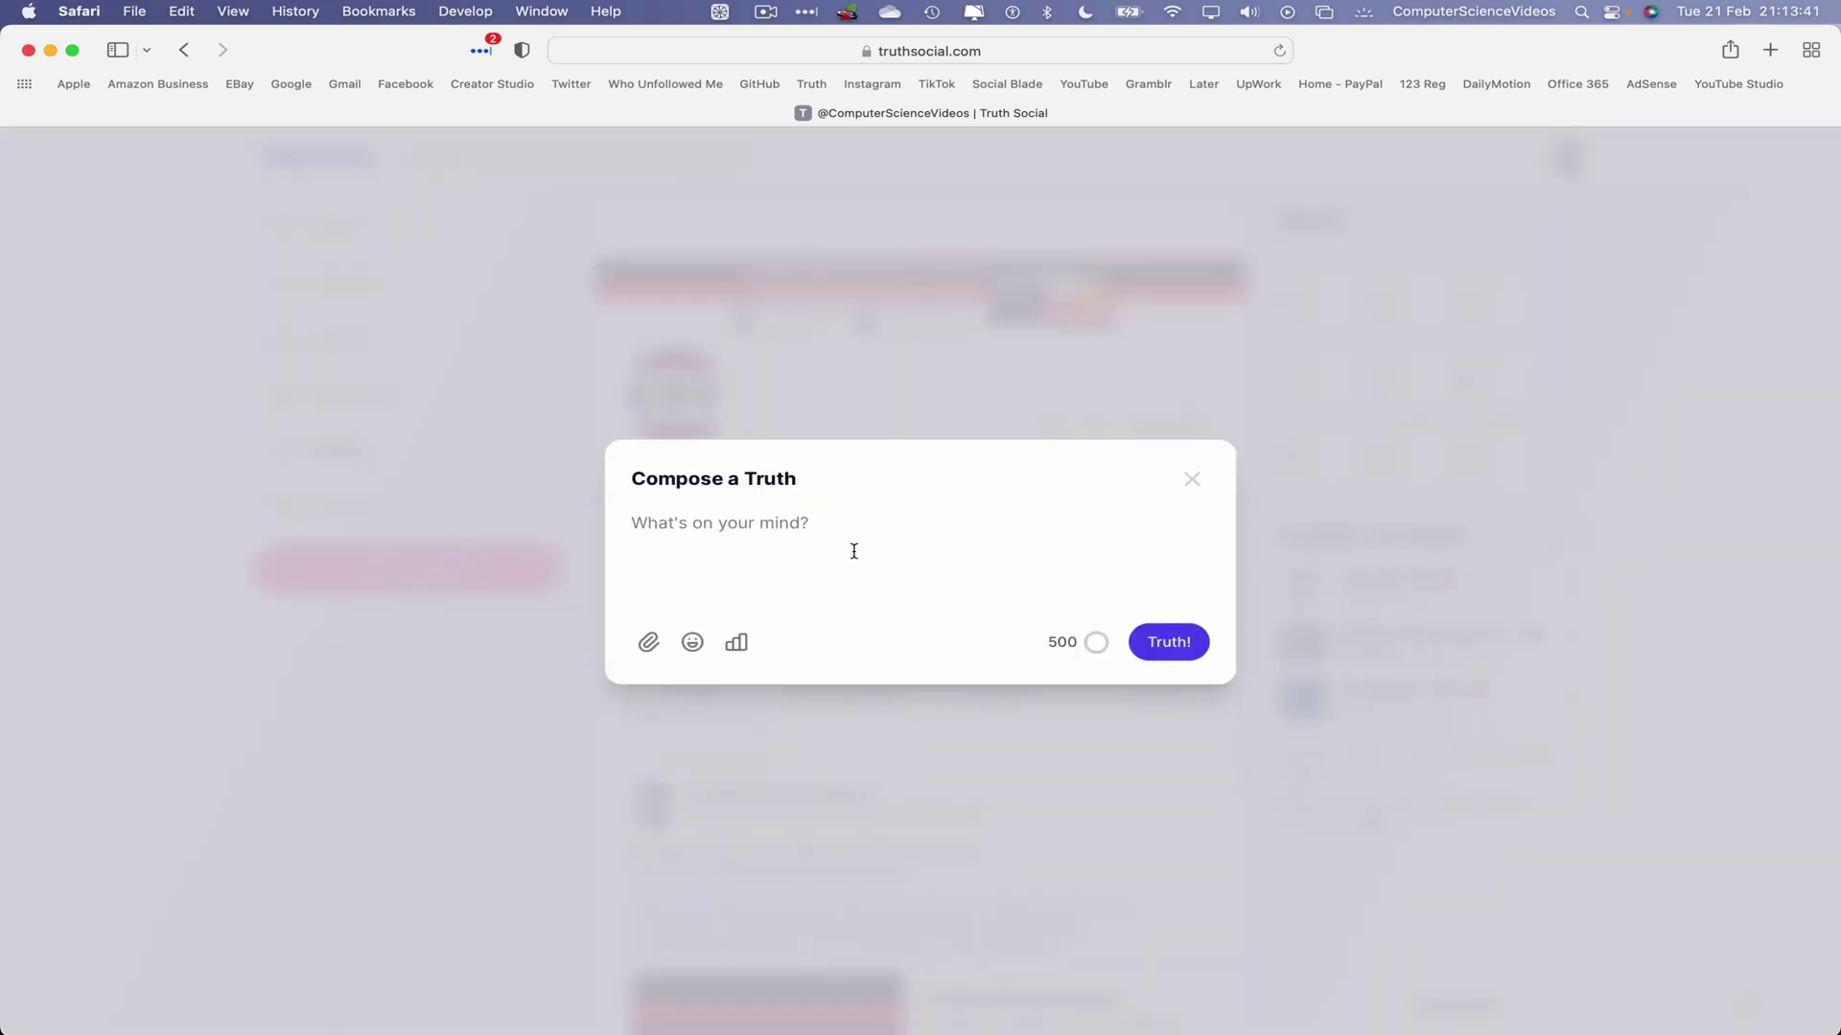
pyautogui.write('Hello Wor')
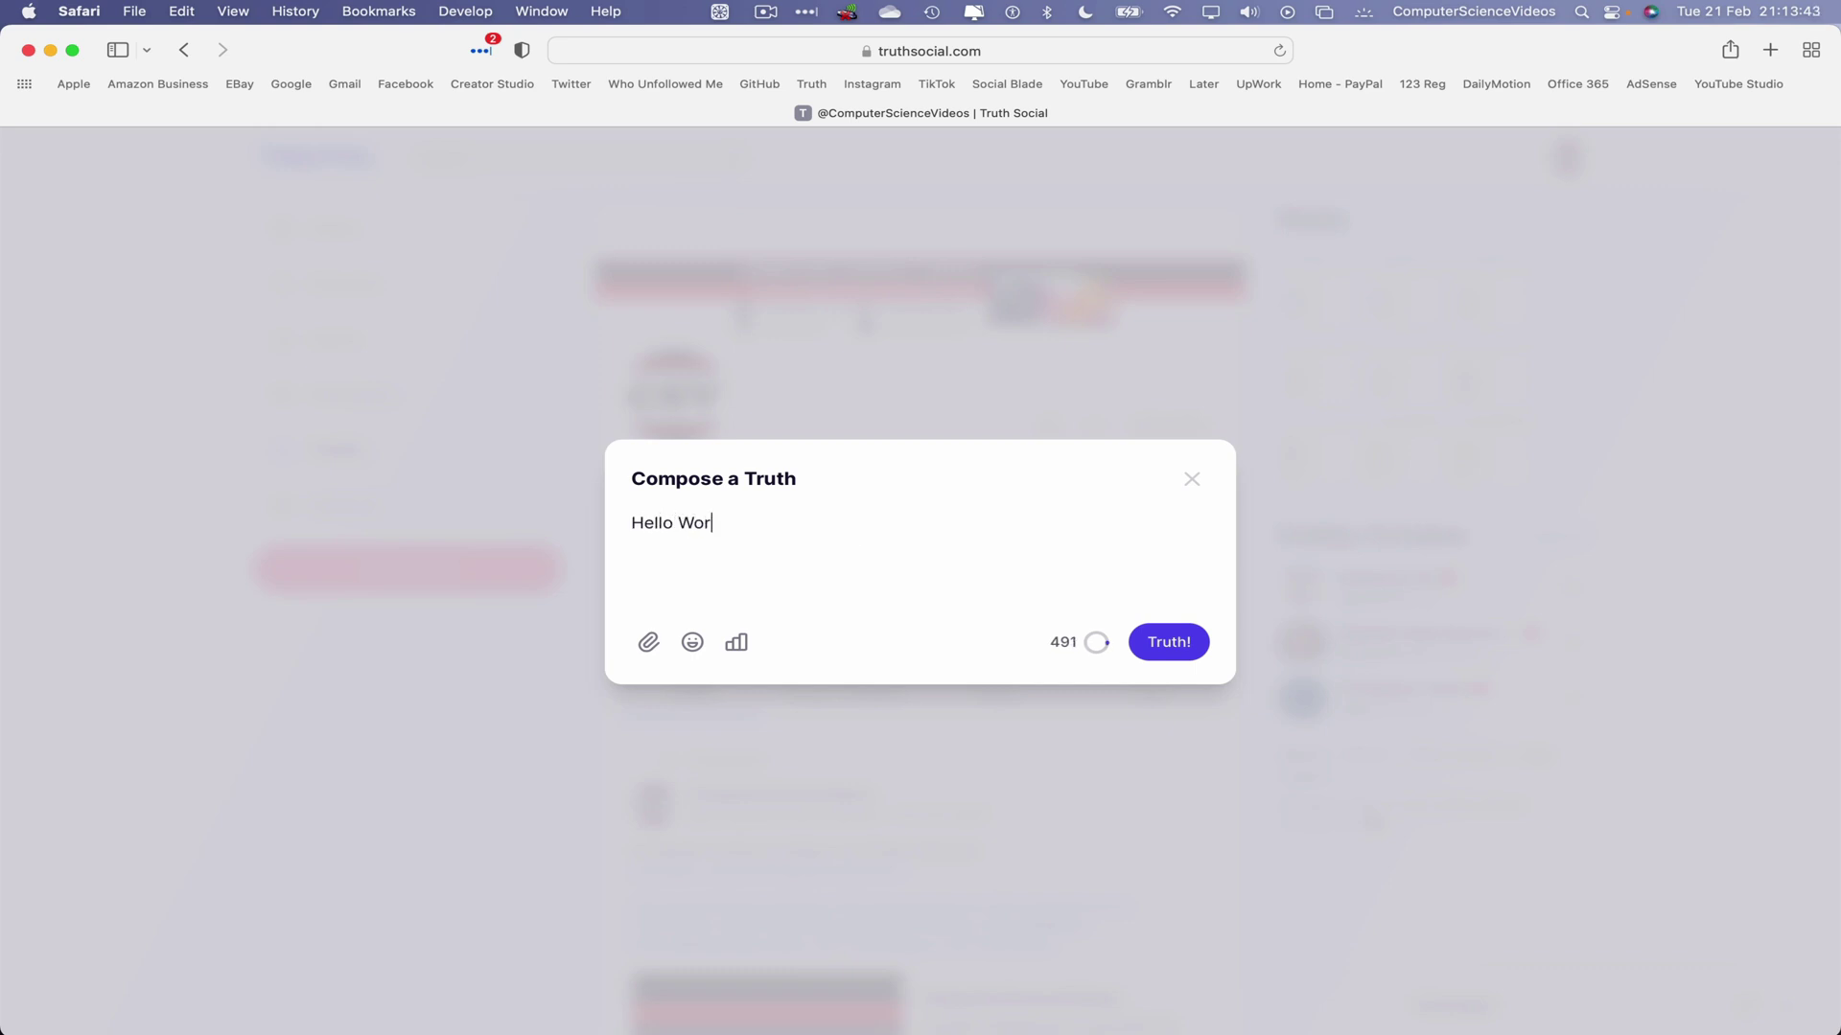
pyautogui.write('ld #ComputerScience')
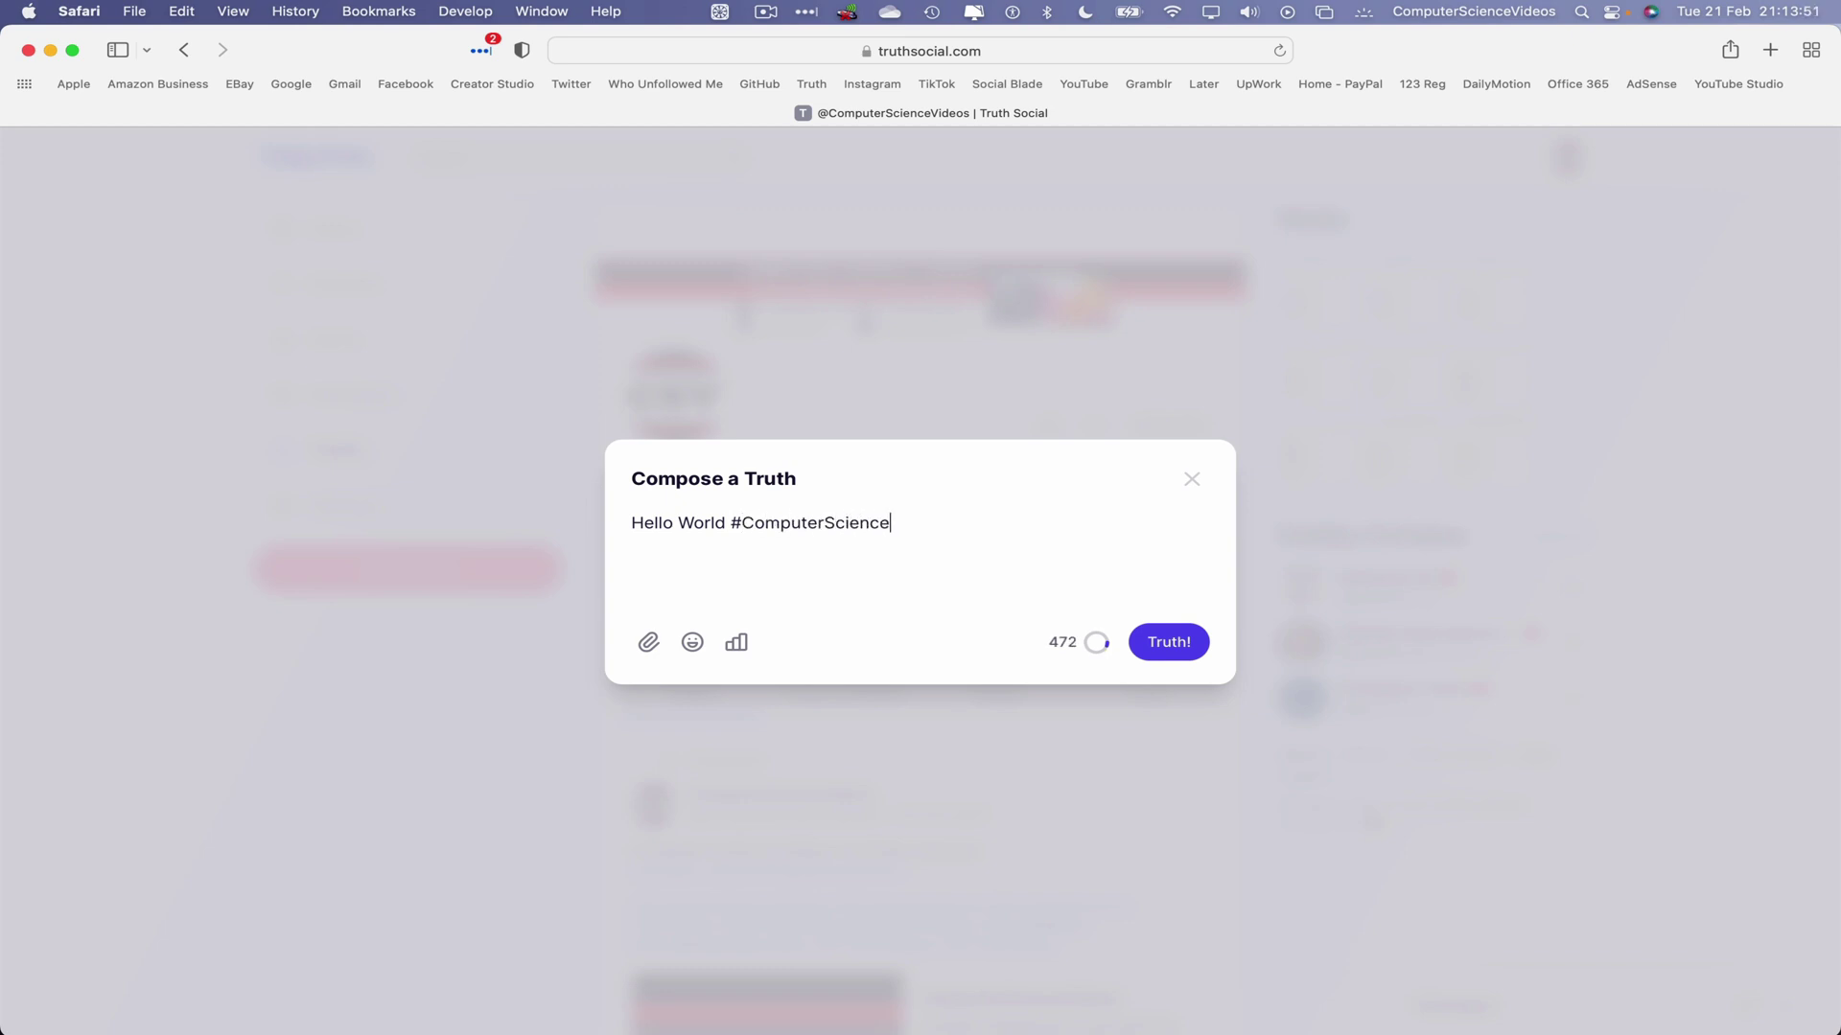
pyautogui.write('Videos')
pyautogui.click(1162, 643)
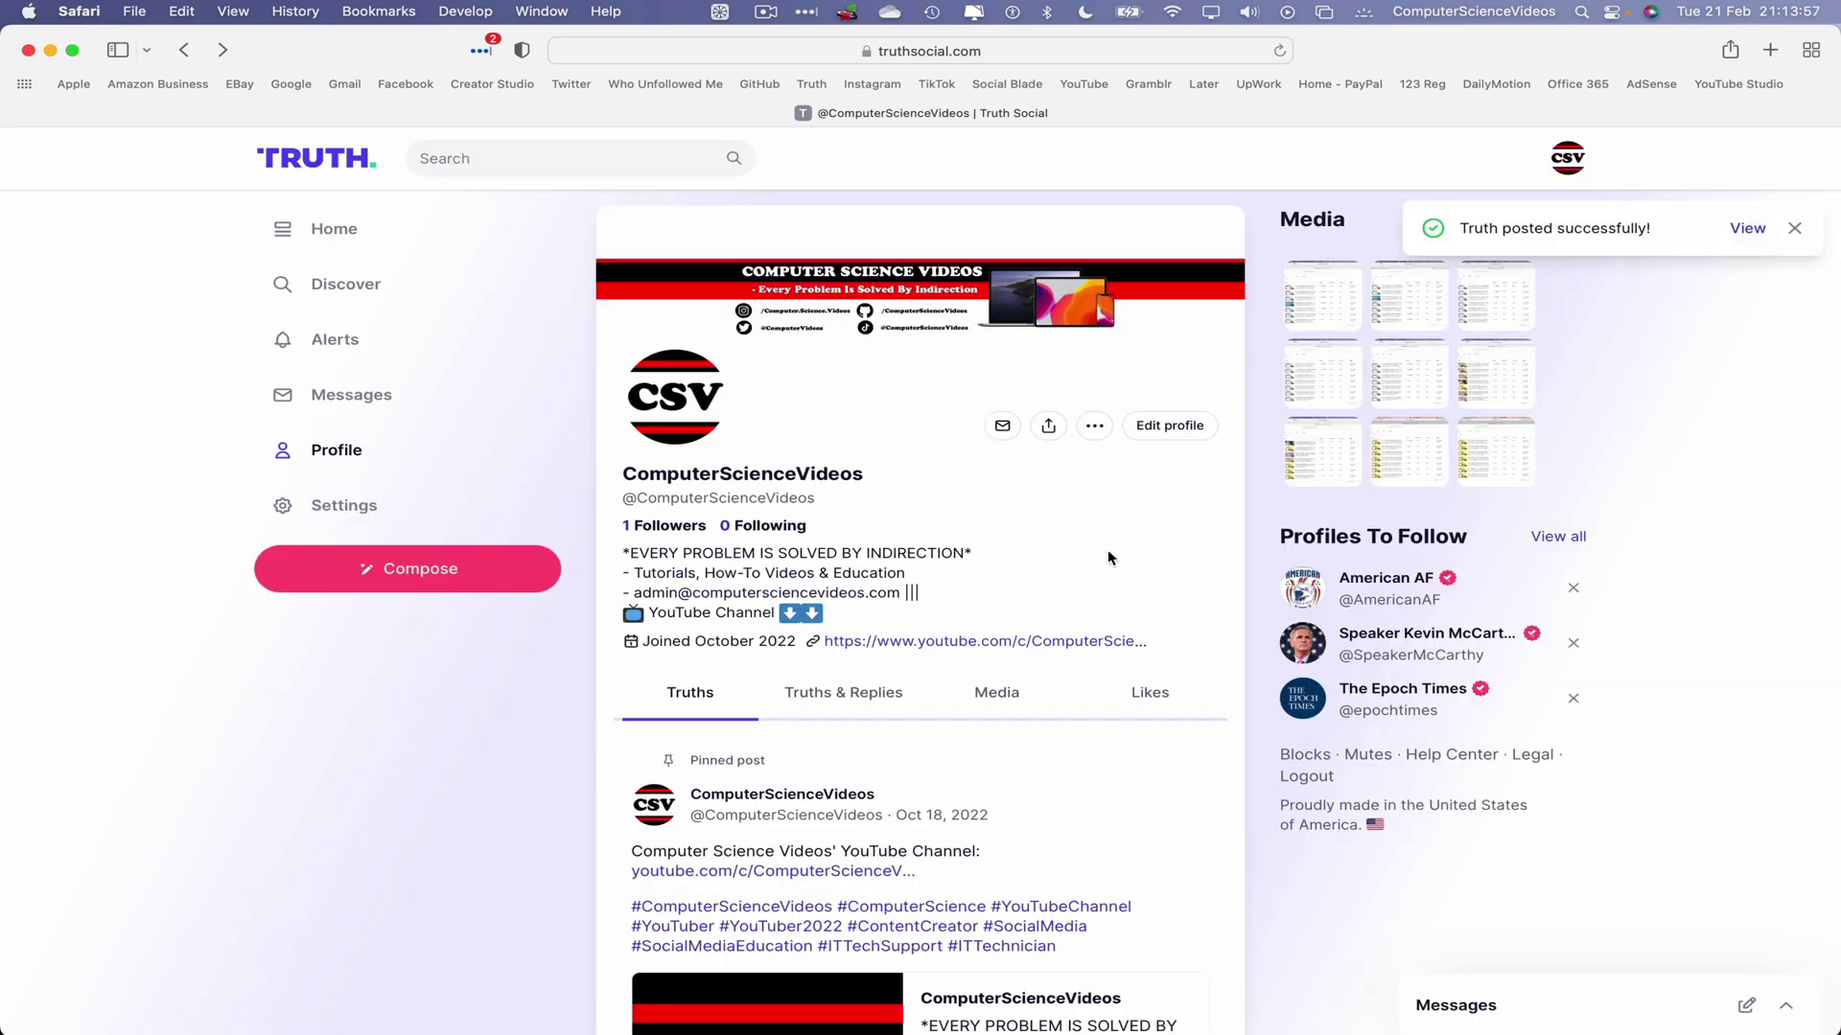
# View the Hello World post, scroll the profile's Truths, then open a blank Compose a Truth dialog
pyautogui.click(1746, 228)
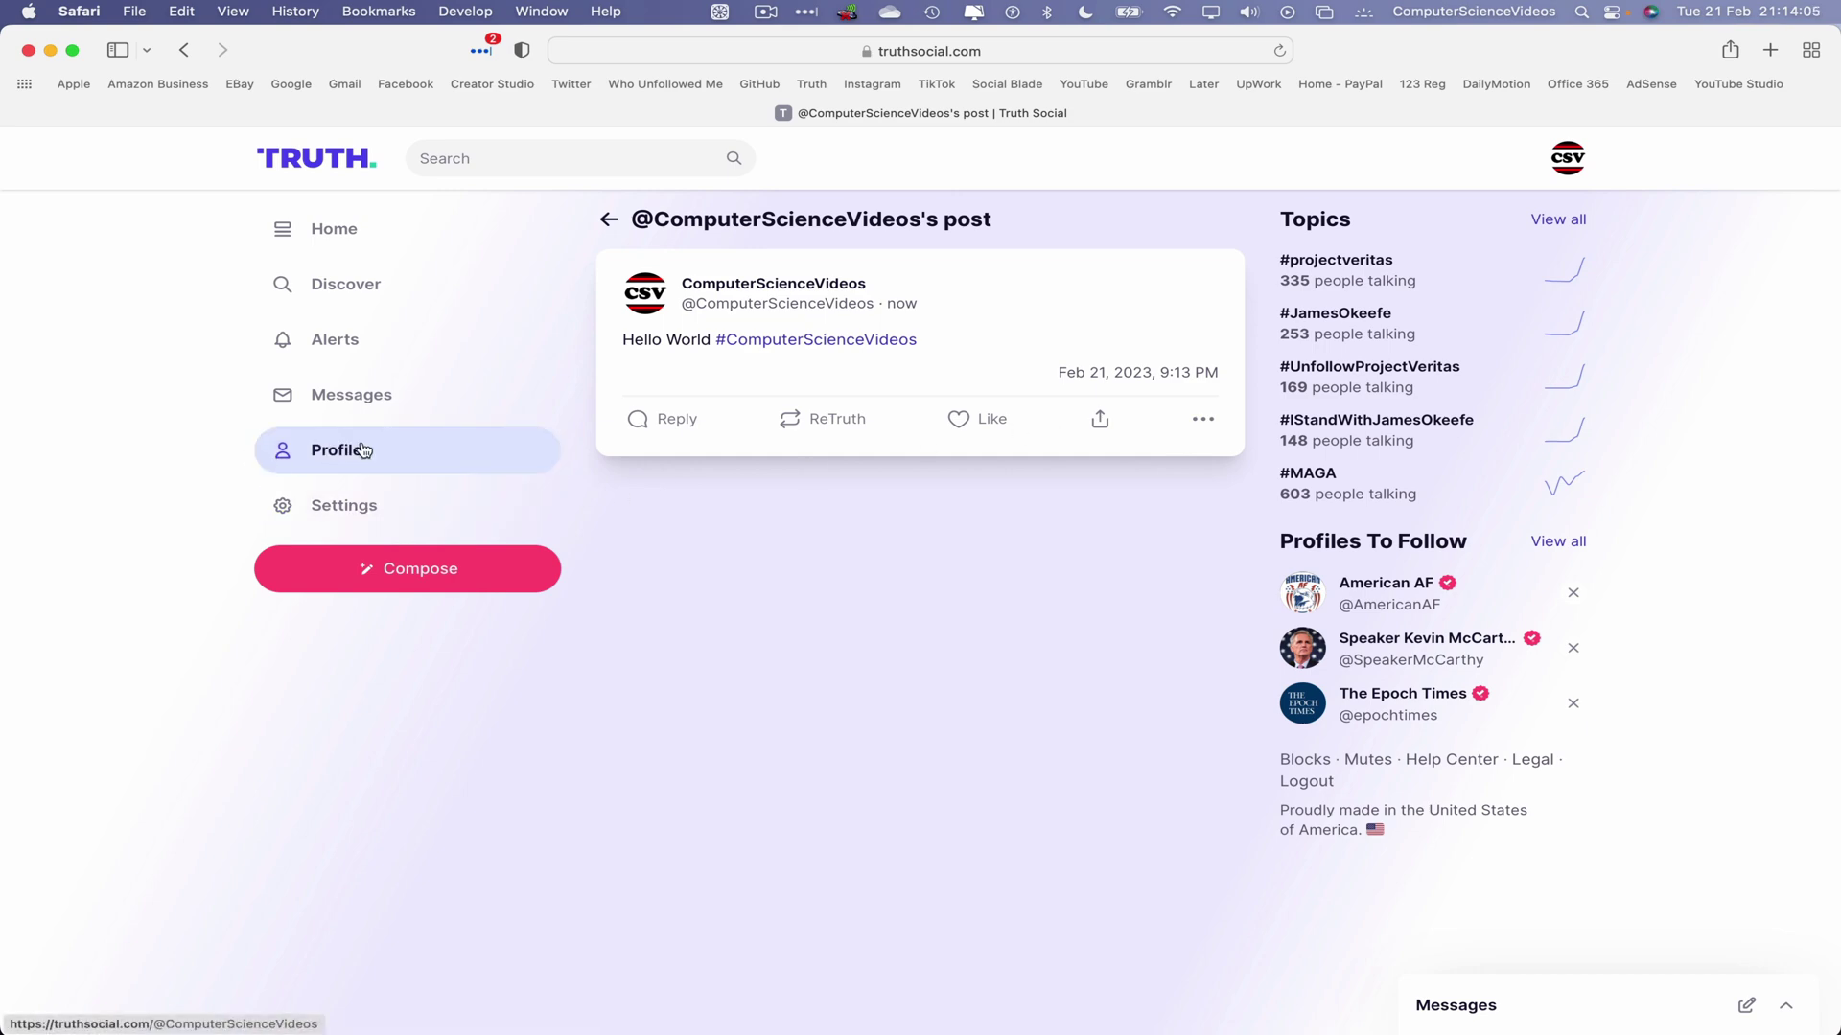
pyautogui.click(407, 457)
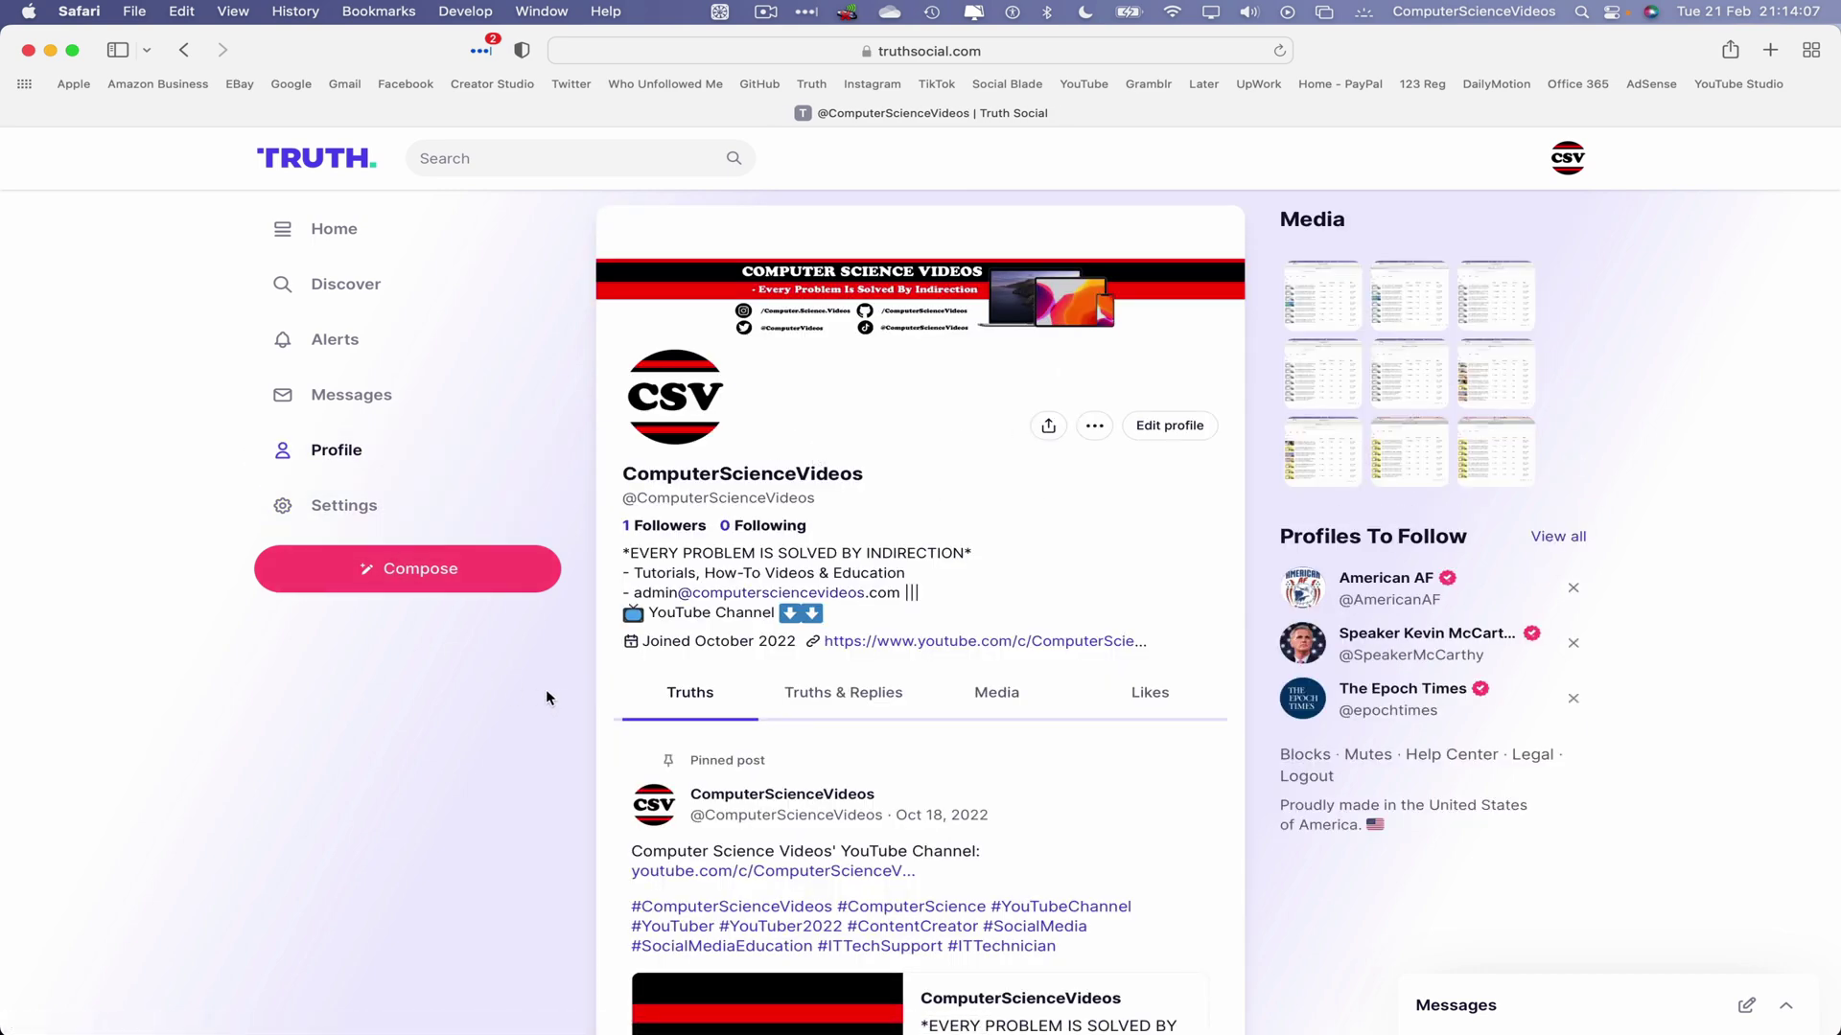
pyautogui.scroll(-10, 895, 604)
pyautogui.scroll(3, 875, 622)
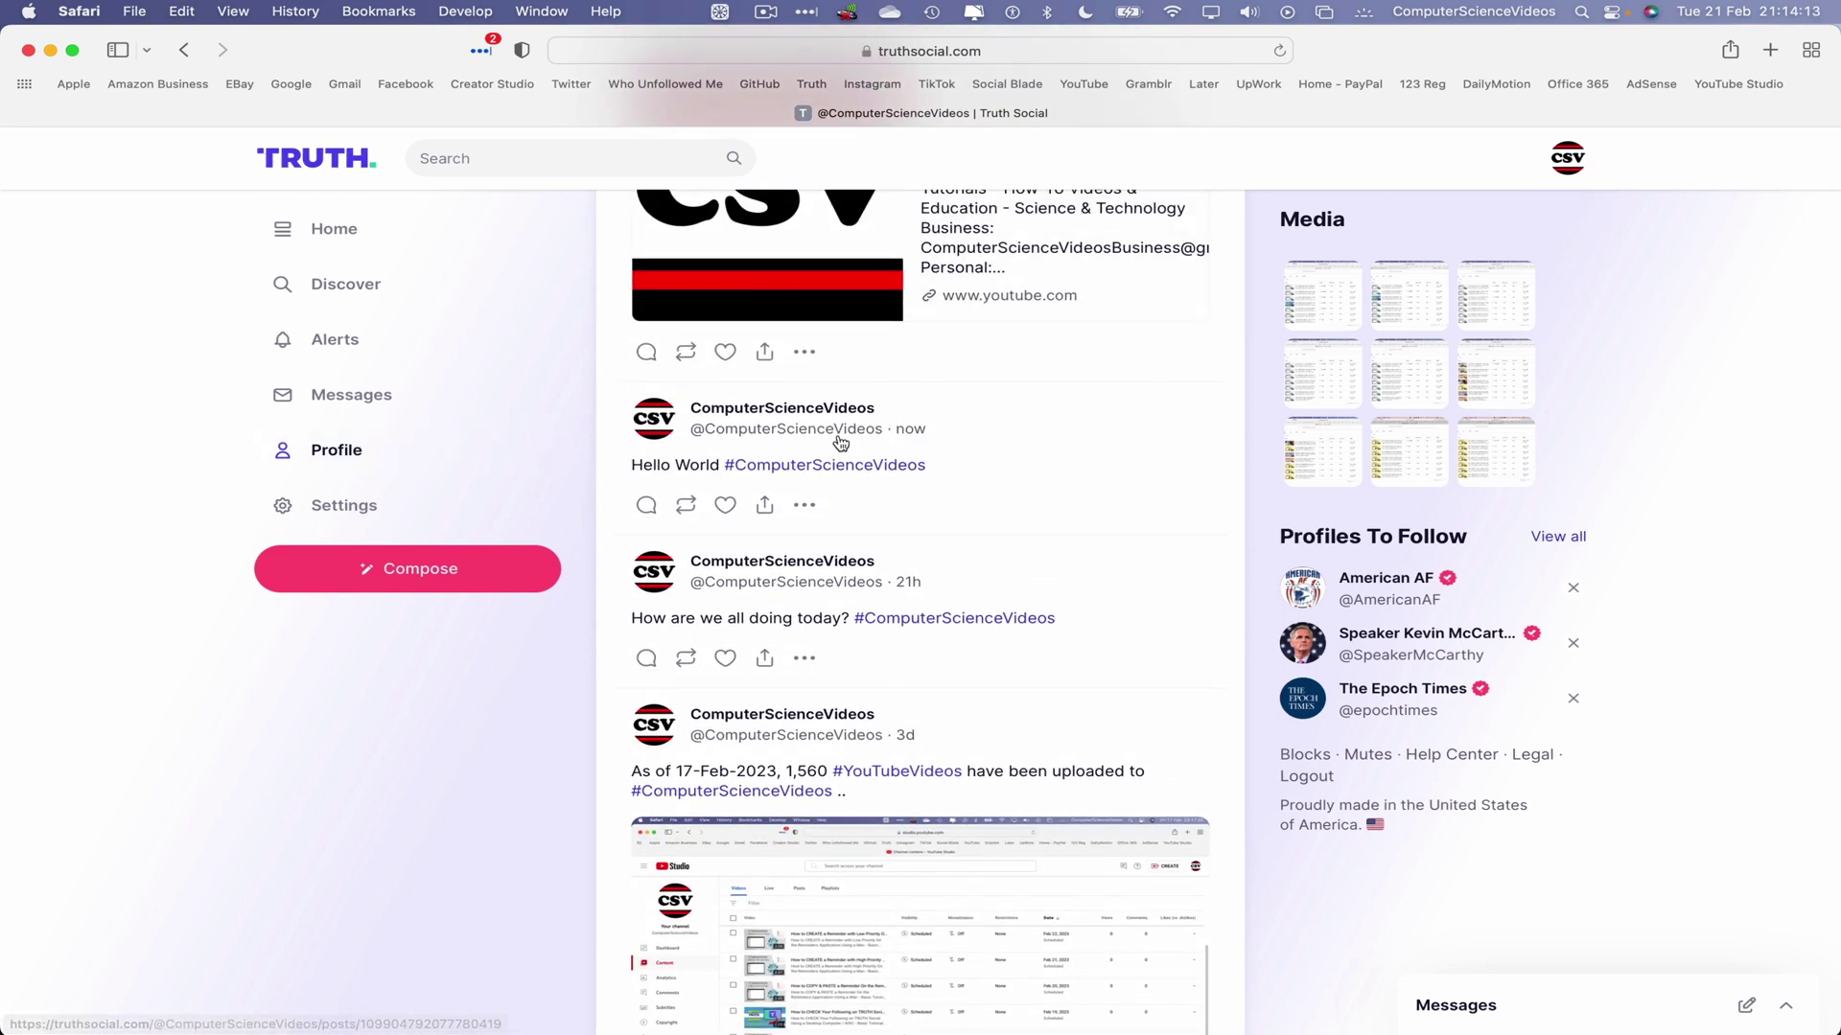
pyautogui.scroll(10, 839, 441)
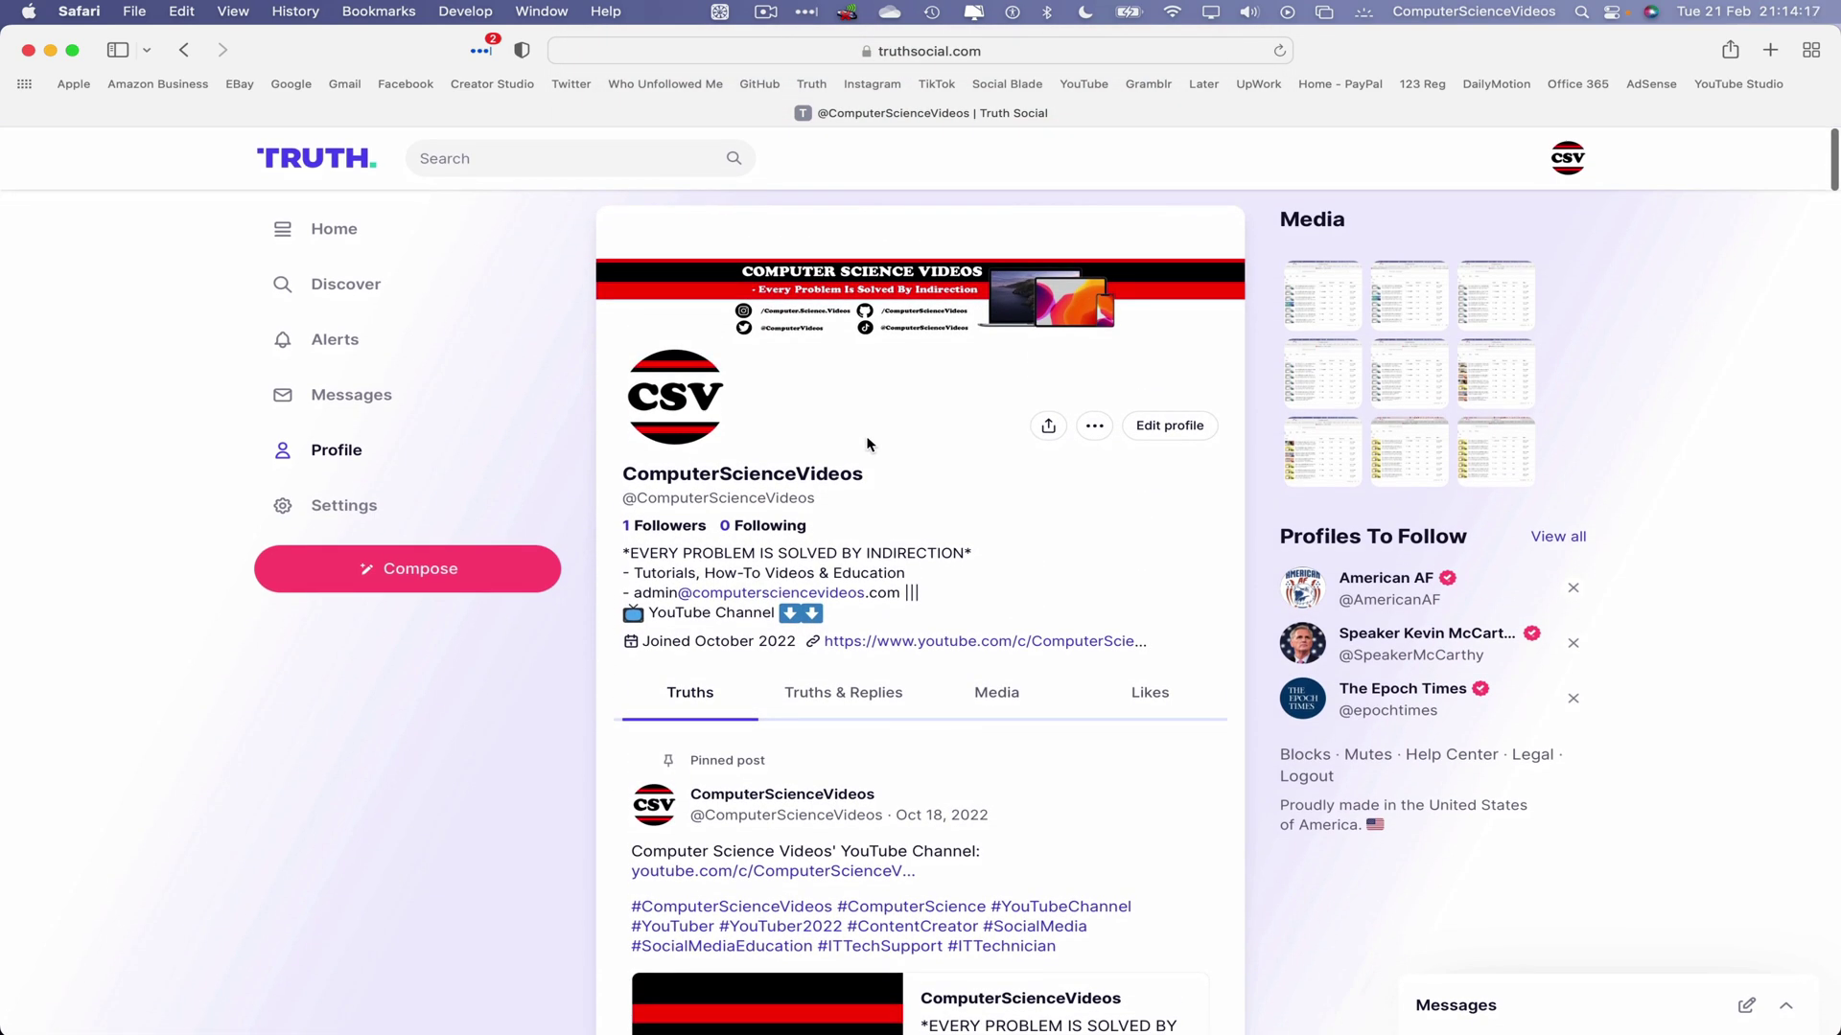
pyautogui.click(470, 573)
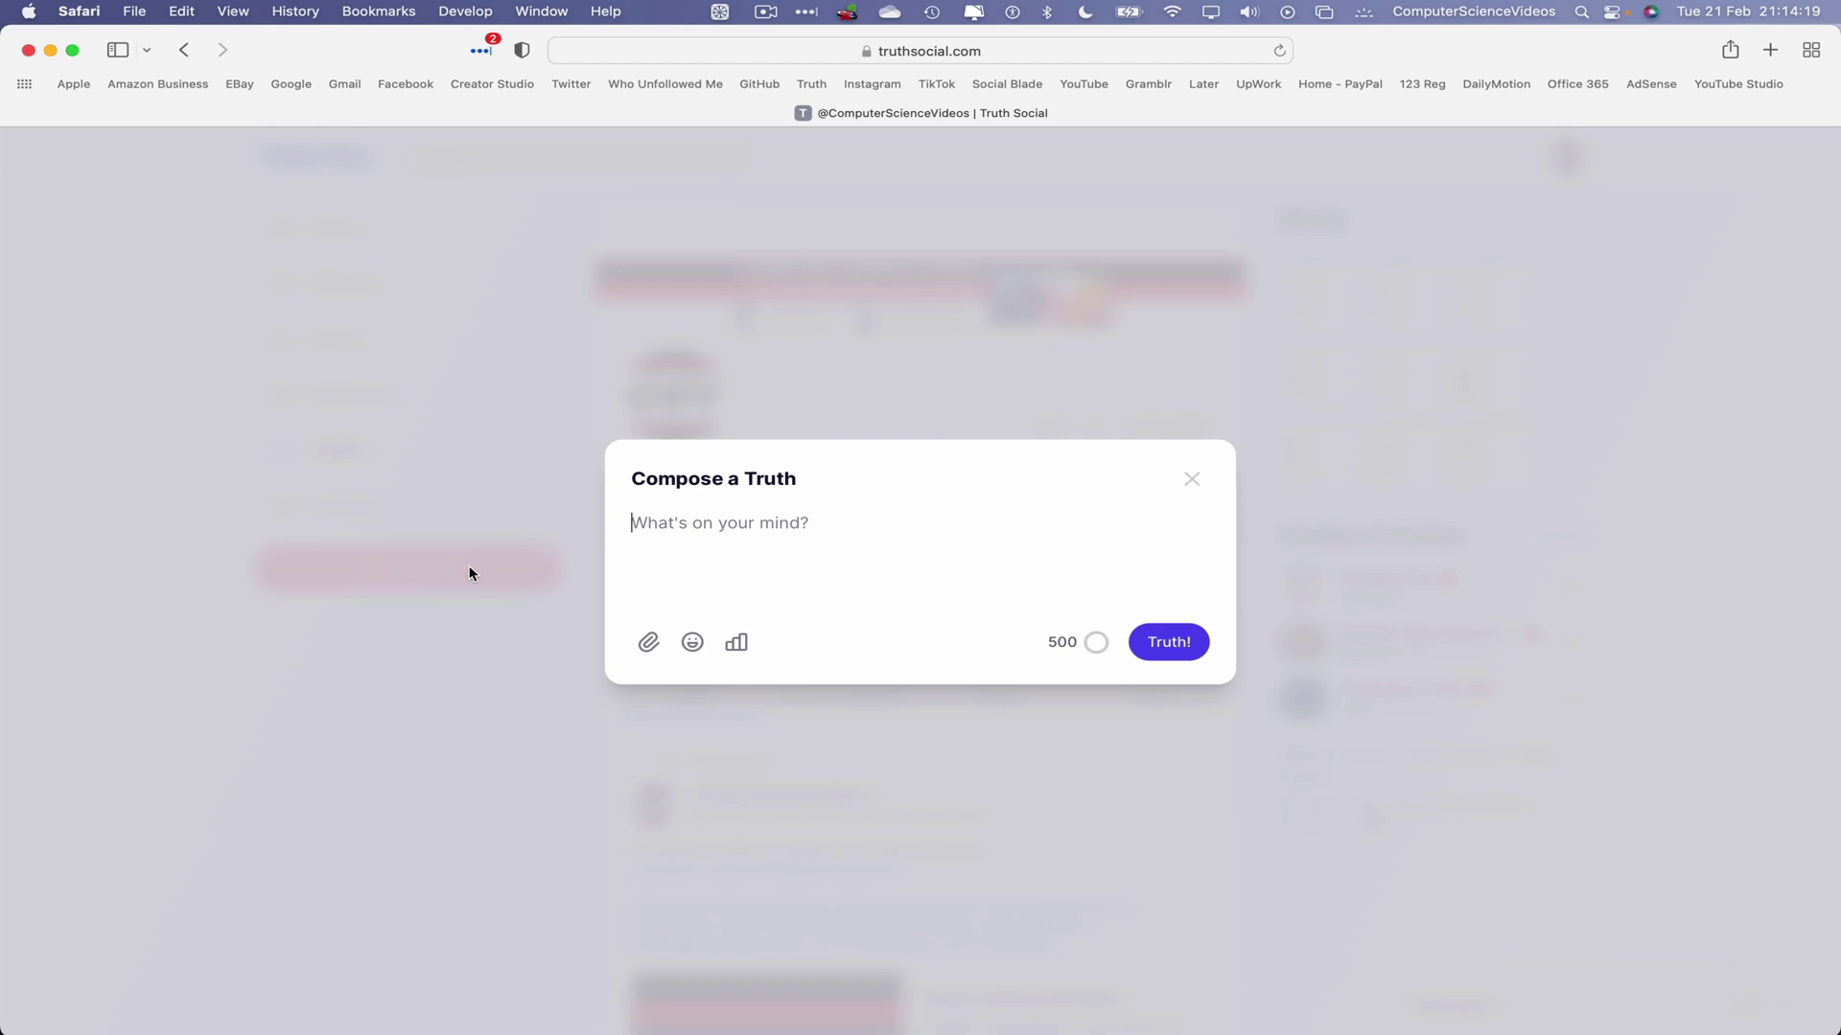
# Minimize the browser and select IMG_1089.JPG in Finder's Pictures folder
pyautogui.click(51, 51)
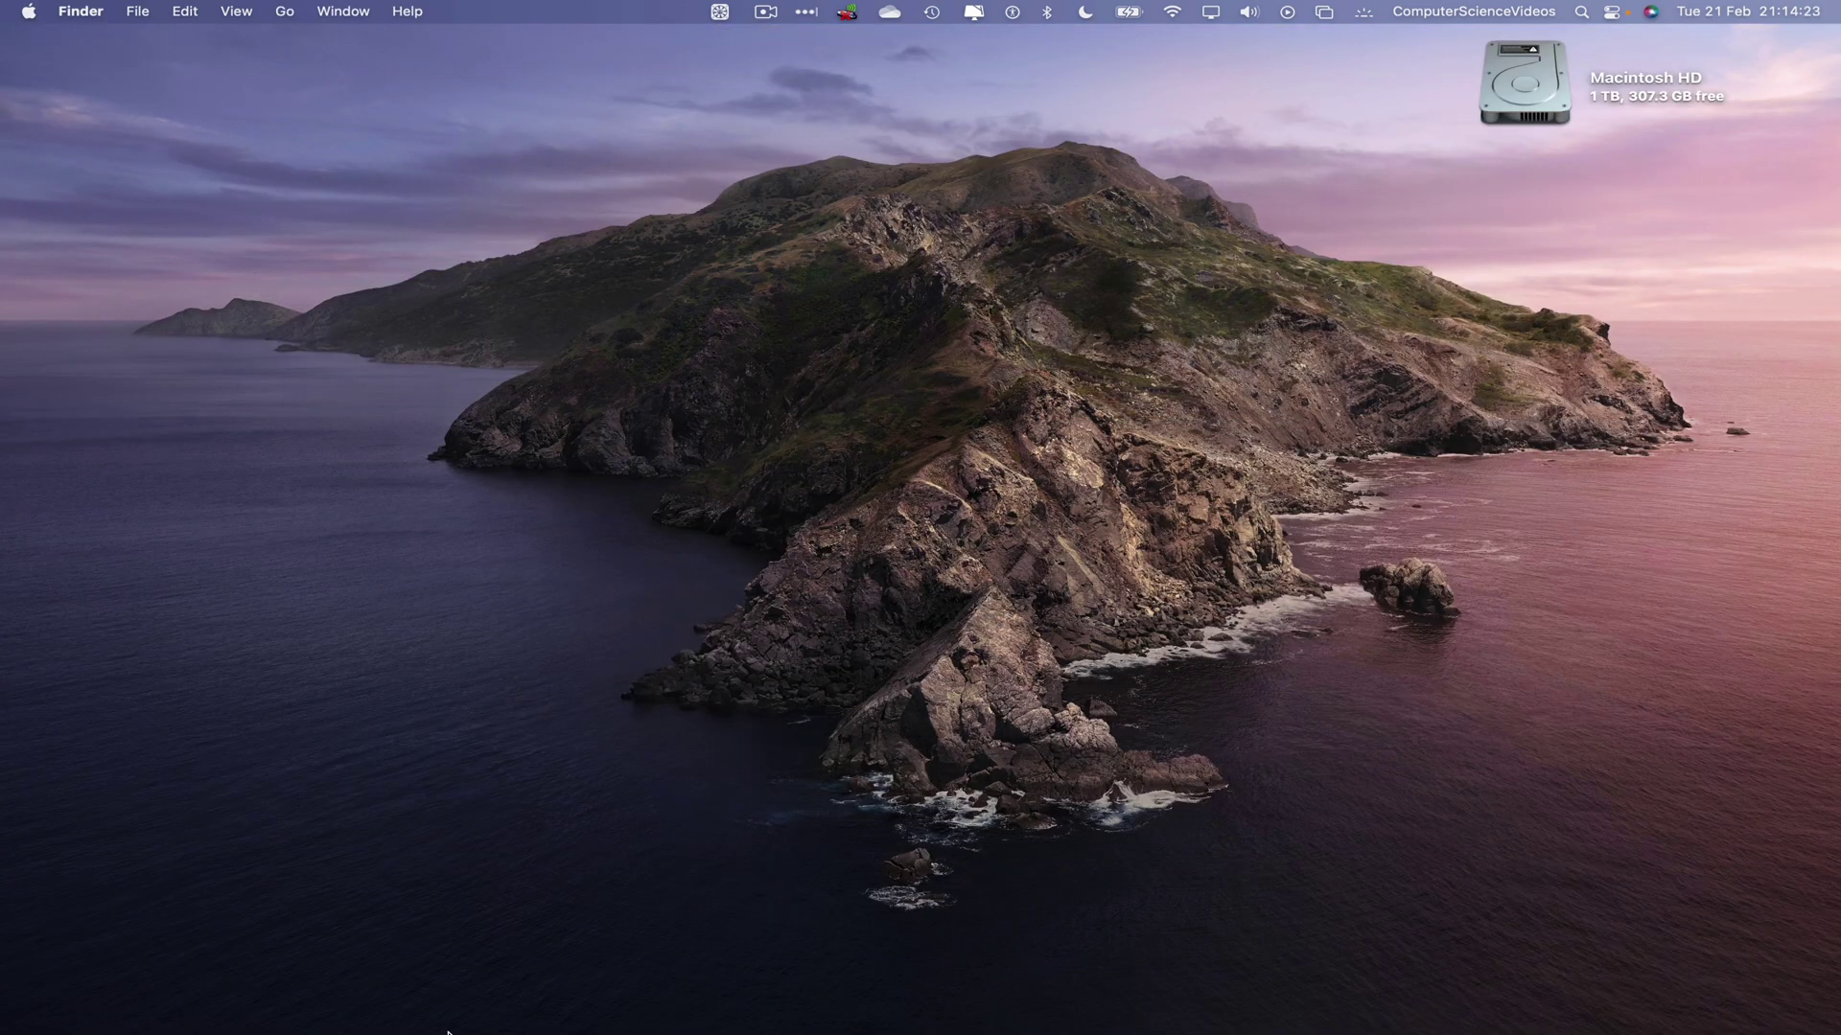
pyautogui.click(83, 995)
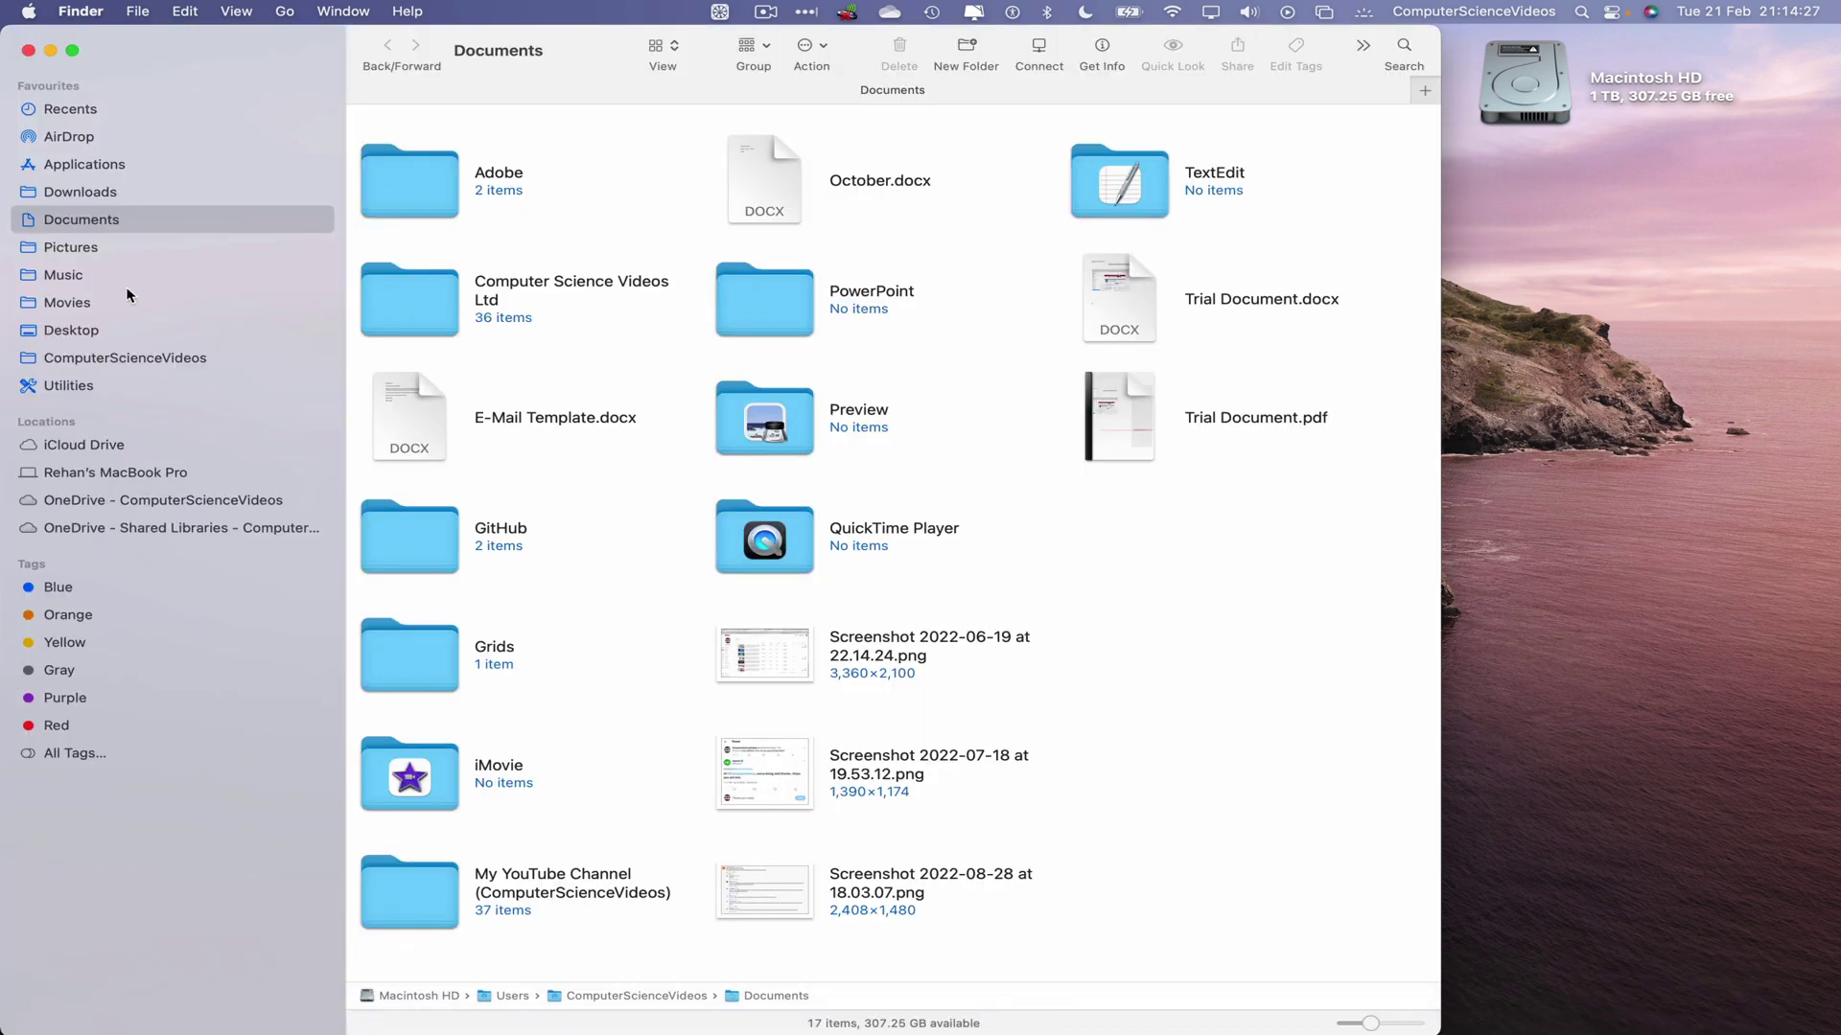
pyautogui.click(90, 252)
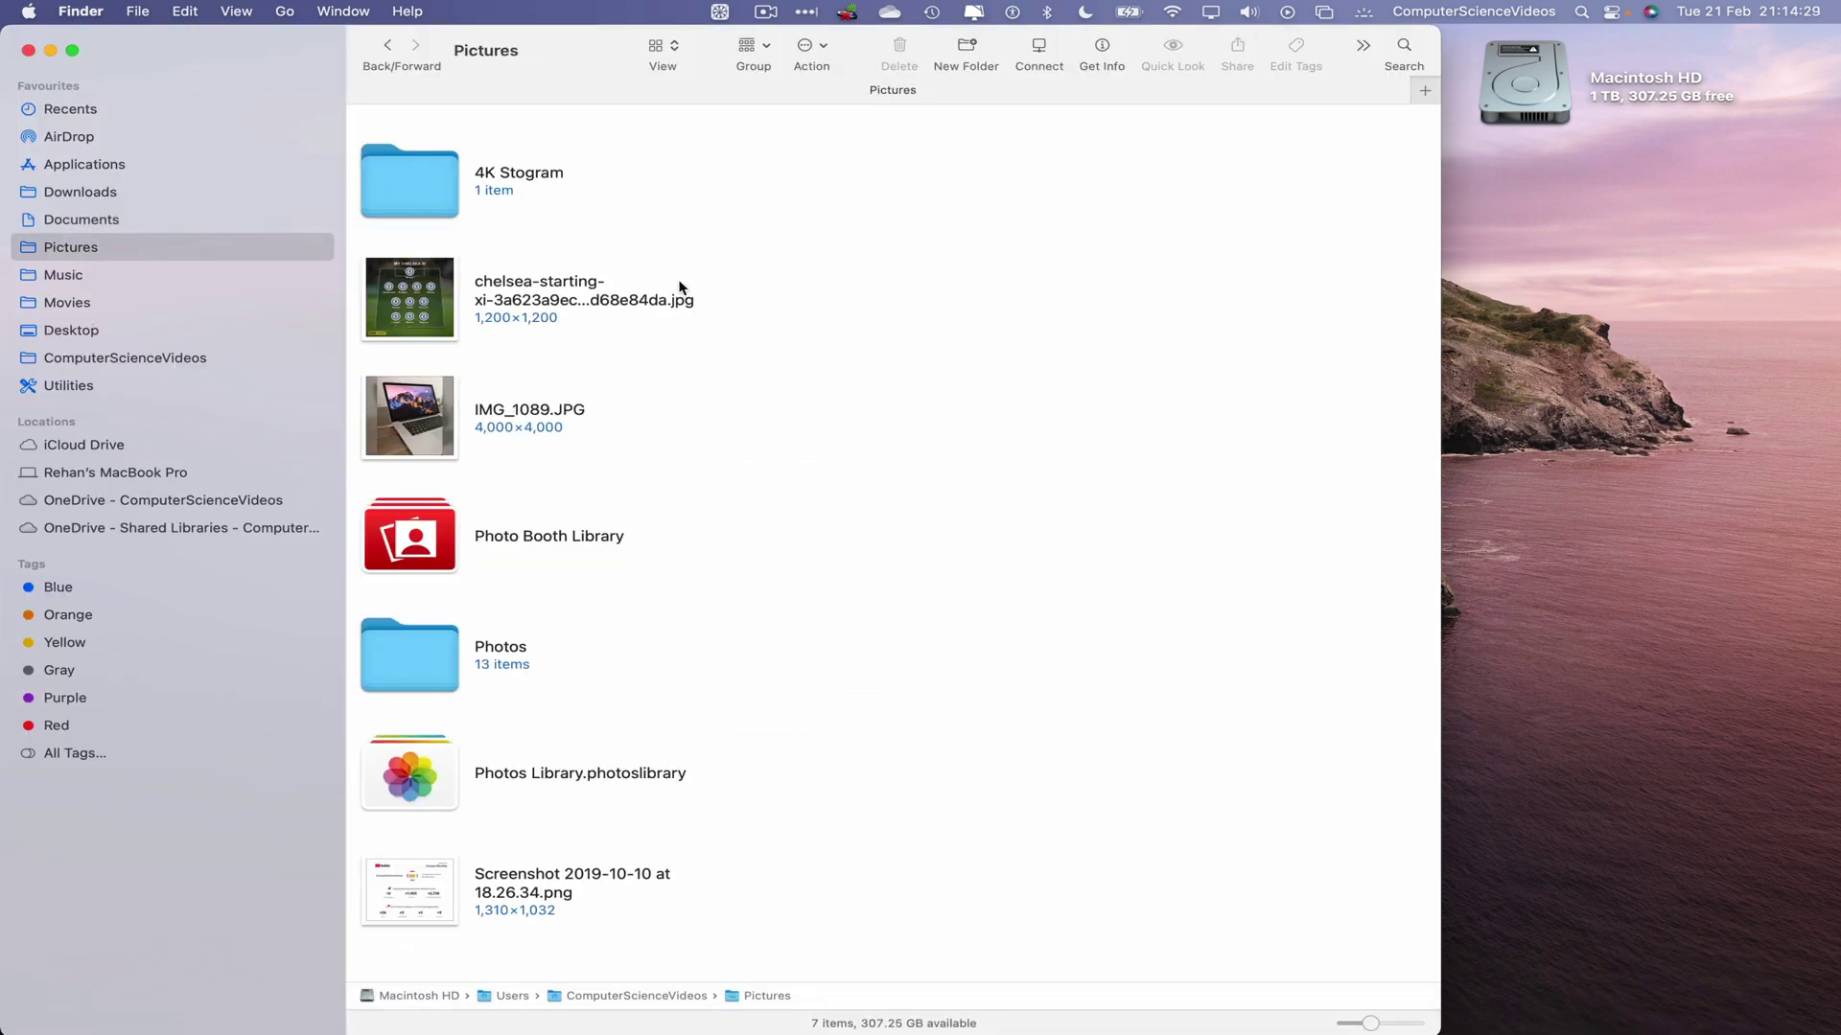
pyautogui.click(425, 418)
# Copy IMG_1089.JPG onto the desktop and minimize the Pictures window
pyautogui.rightClick(420, 401)
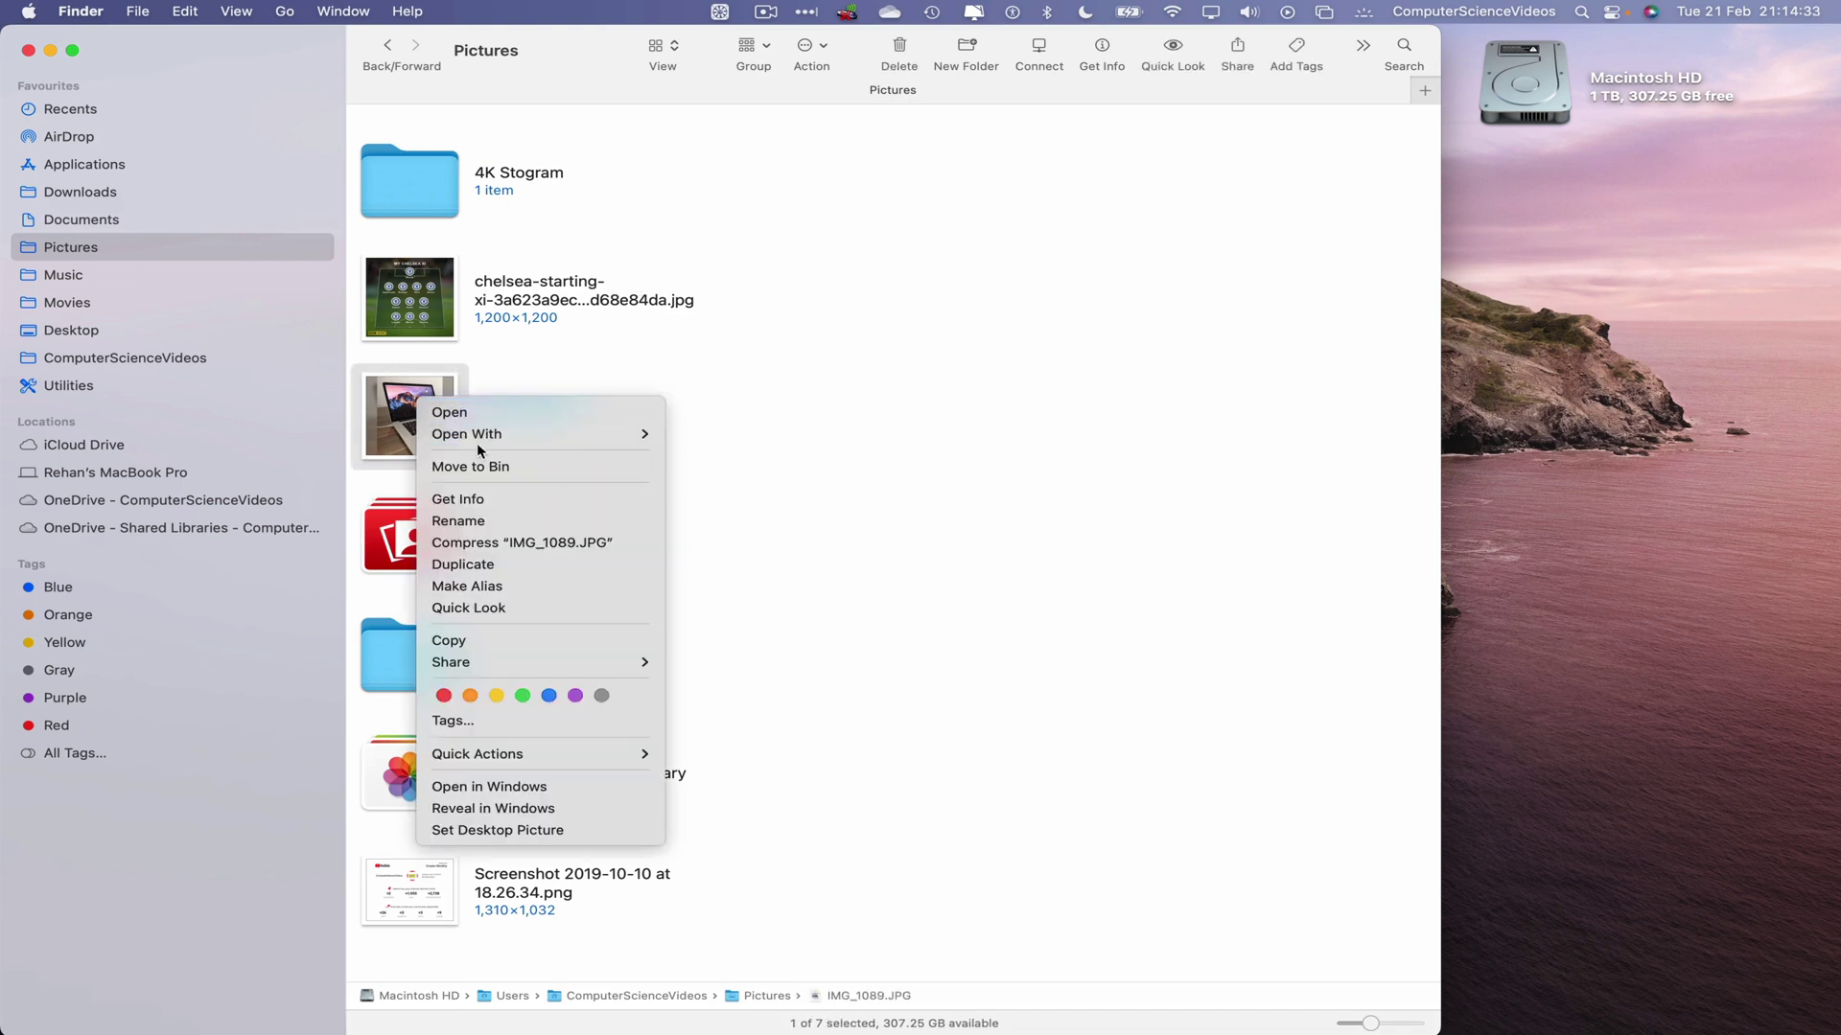
pyautogui.press('Escape')
pyautogui.press('Return')
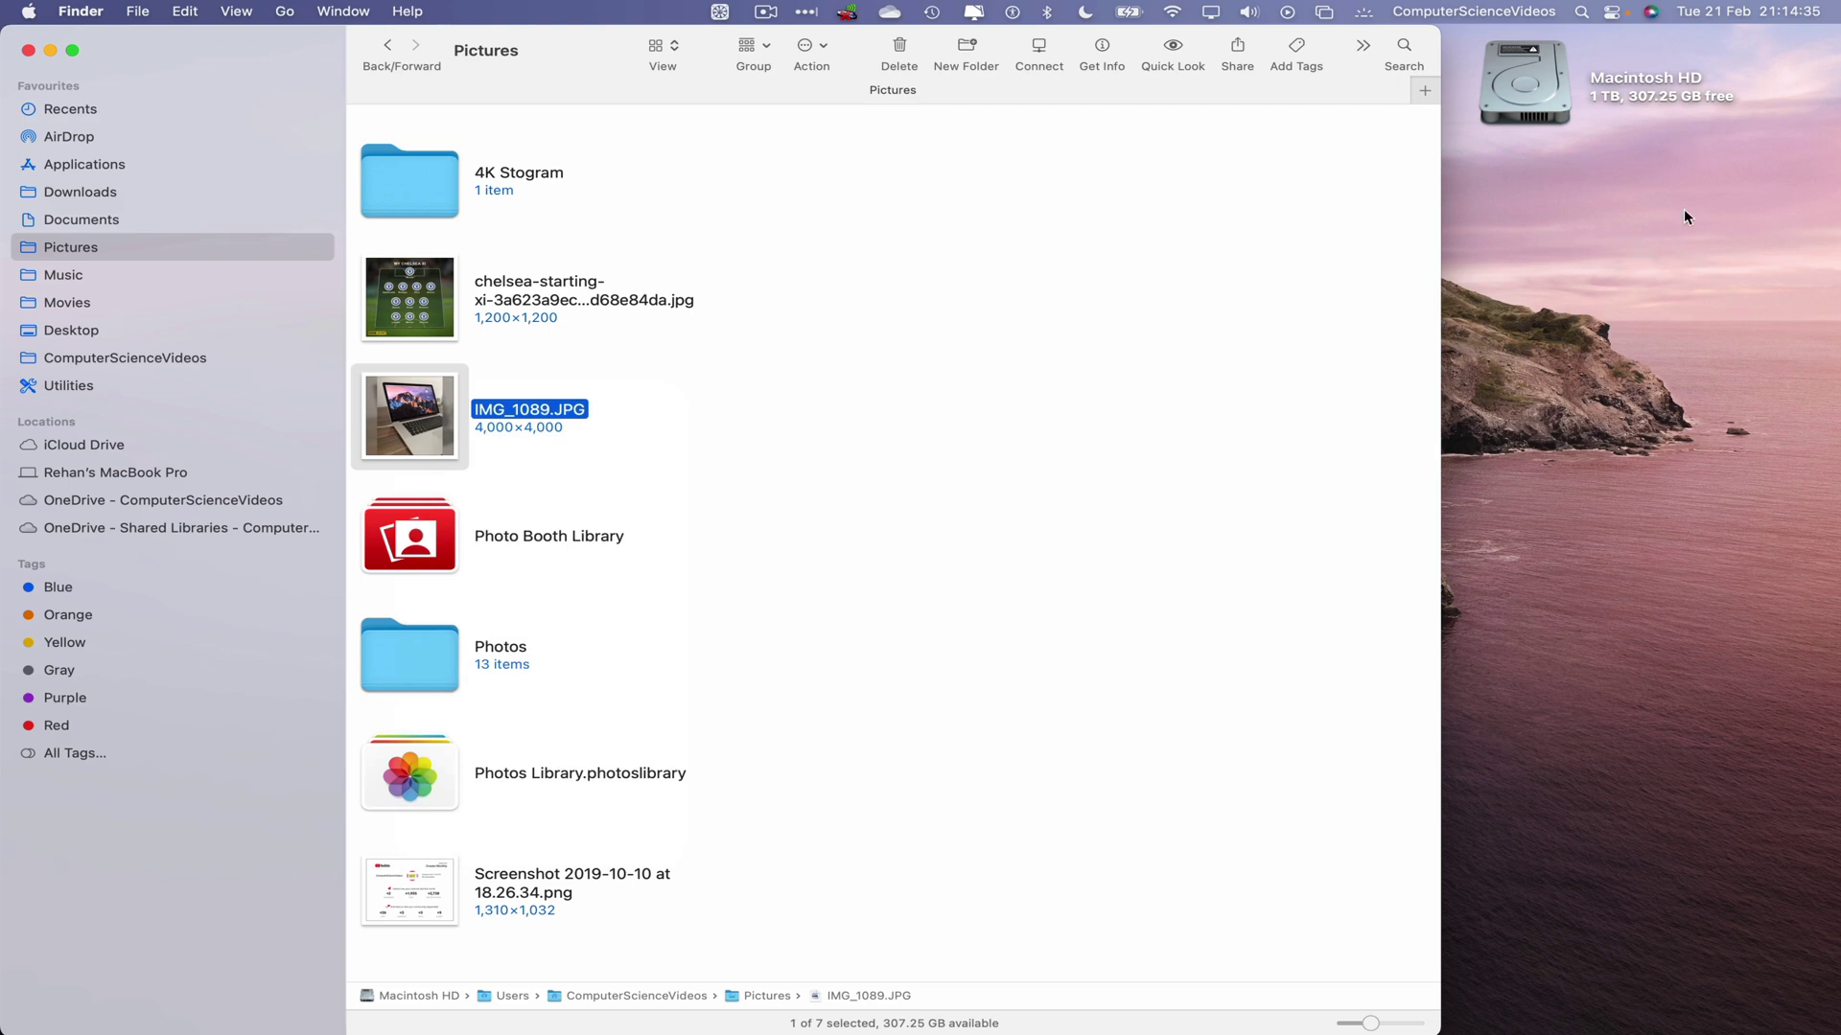
pyautogui.click(1687, 217)
pyautogui.rightClick(1612, 201)
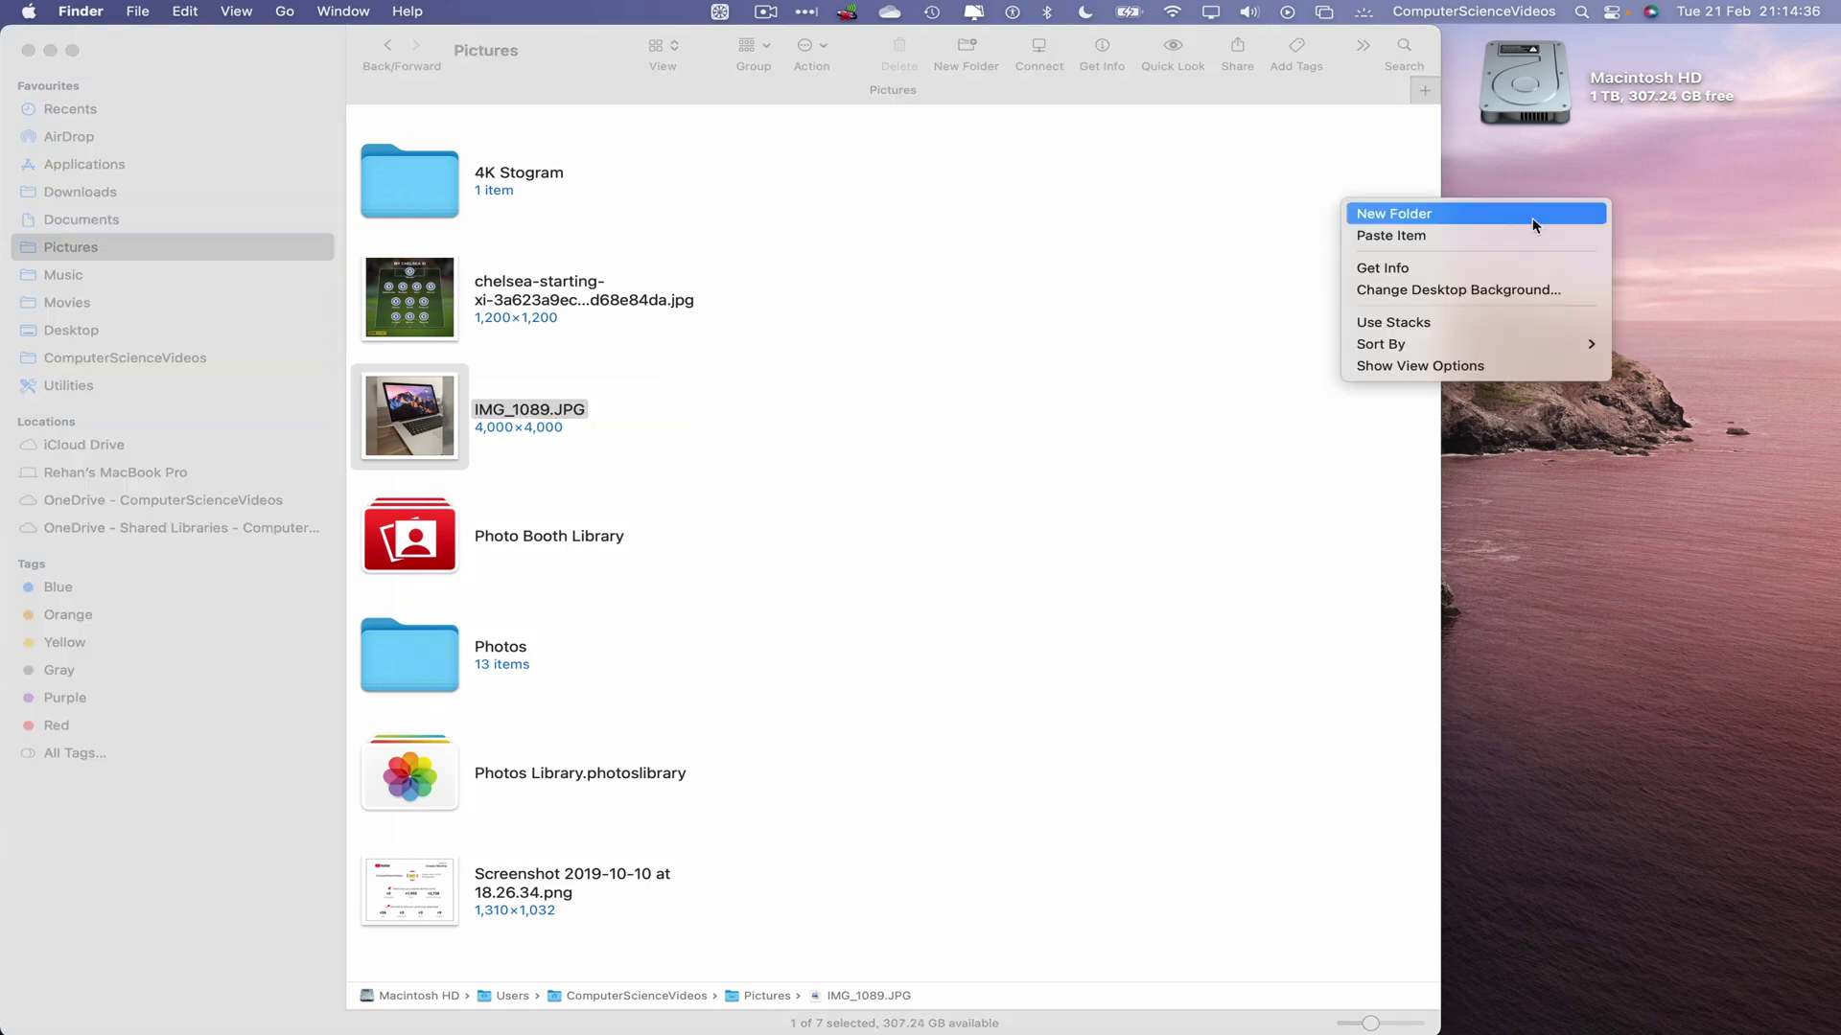
pyautogui.click(1459, 236)
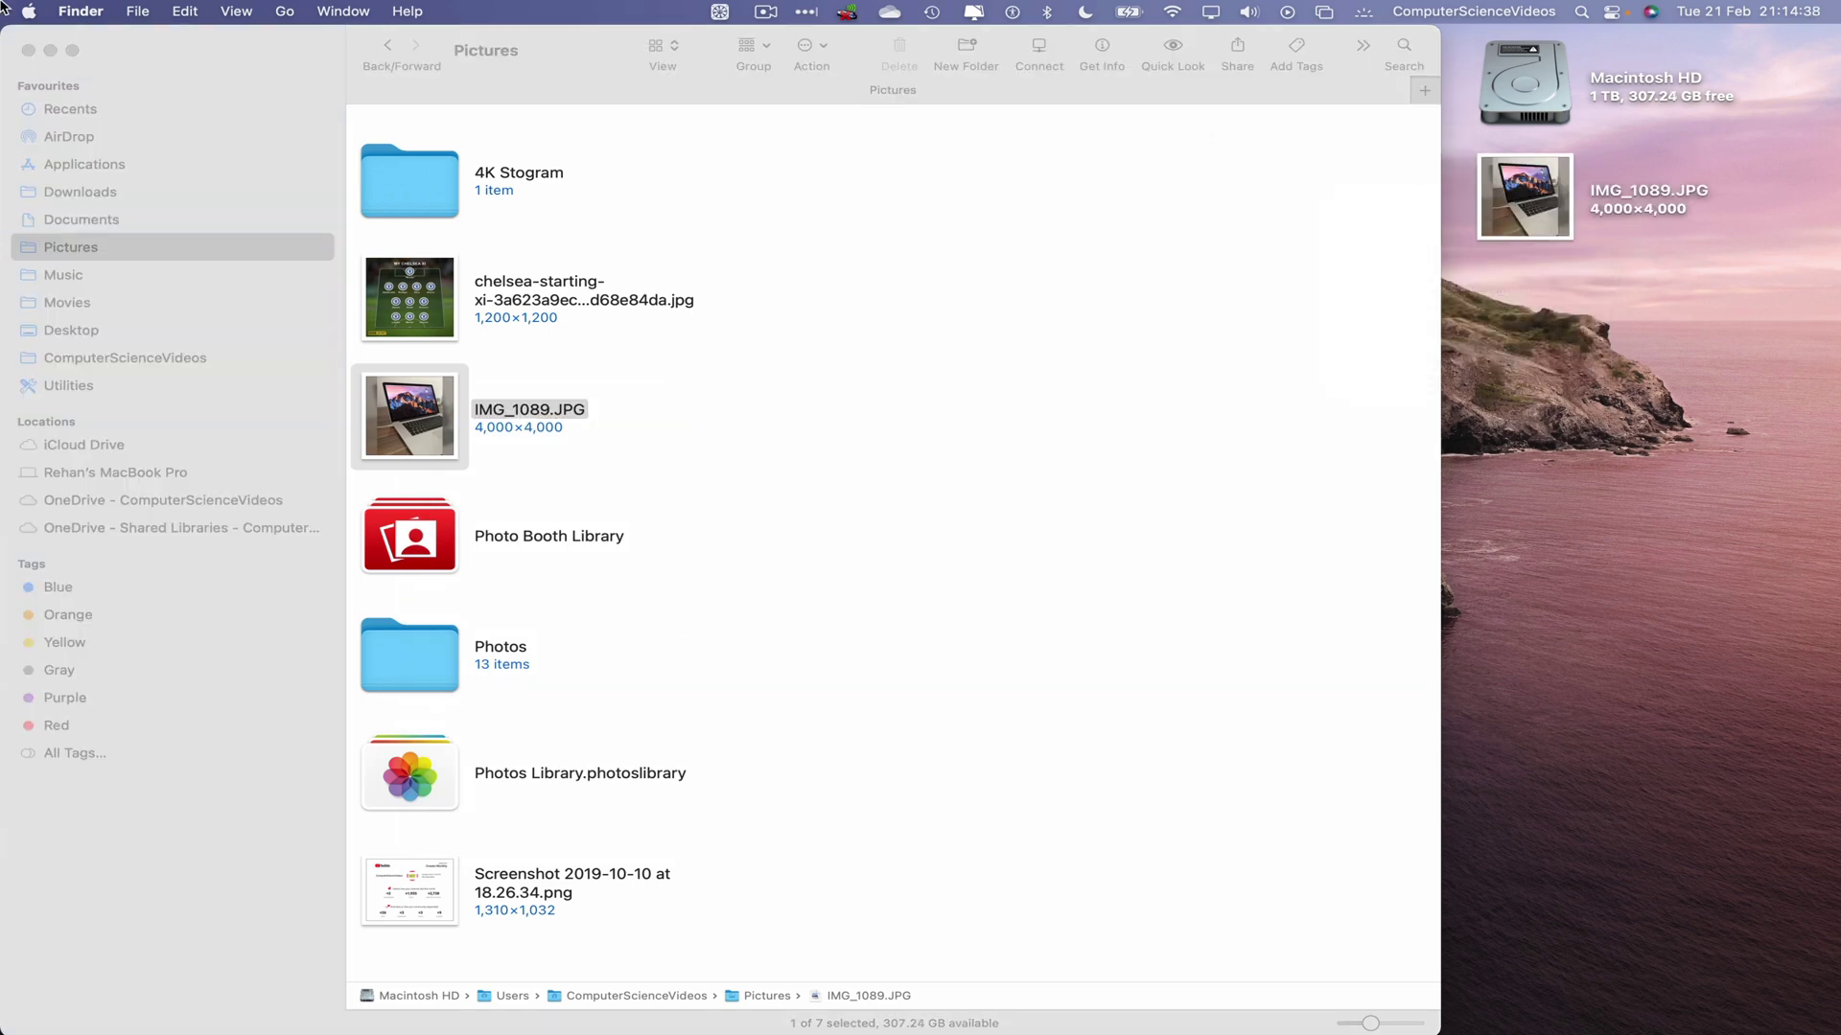
pyautogui.click(56, 54)
# Back in Safari, attach IMG_1089.JPG from the Desktop to the Truth draft
pyautogui.moveTo(655, 1024)
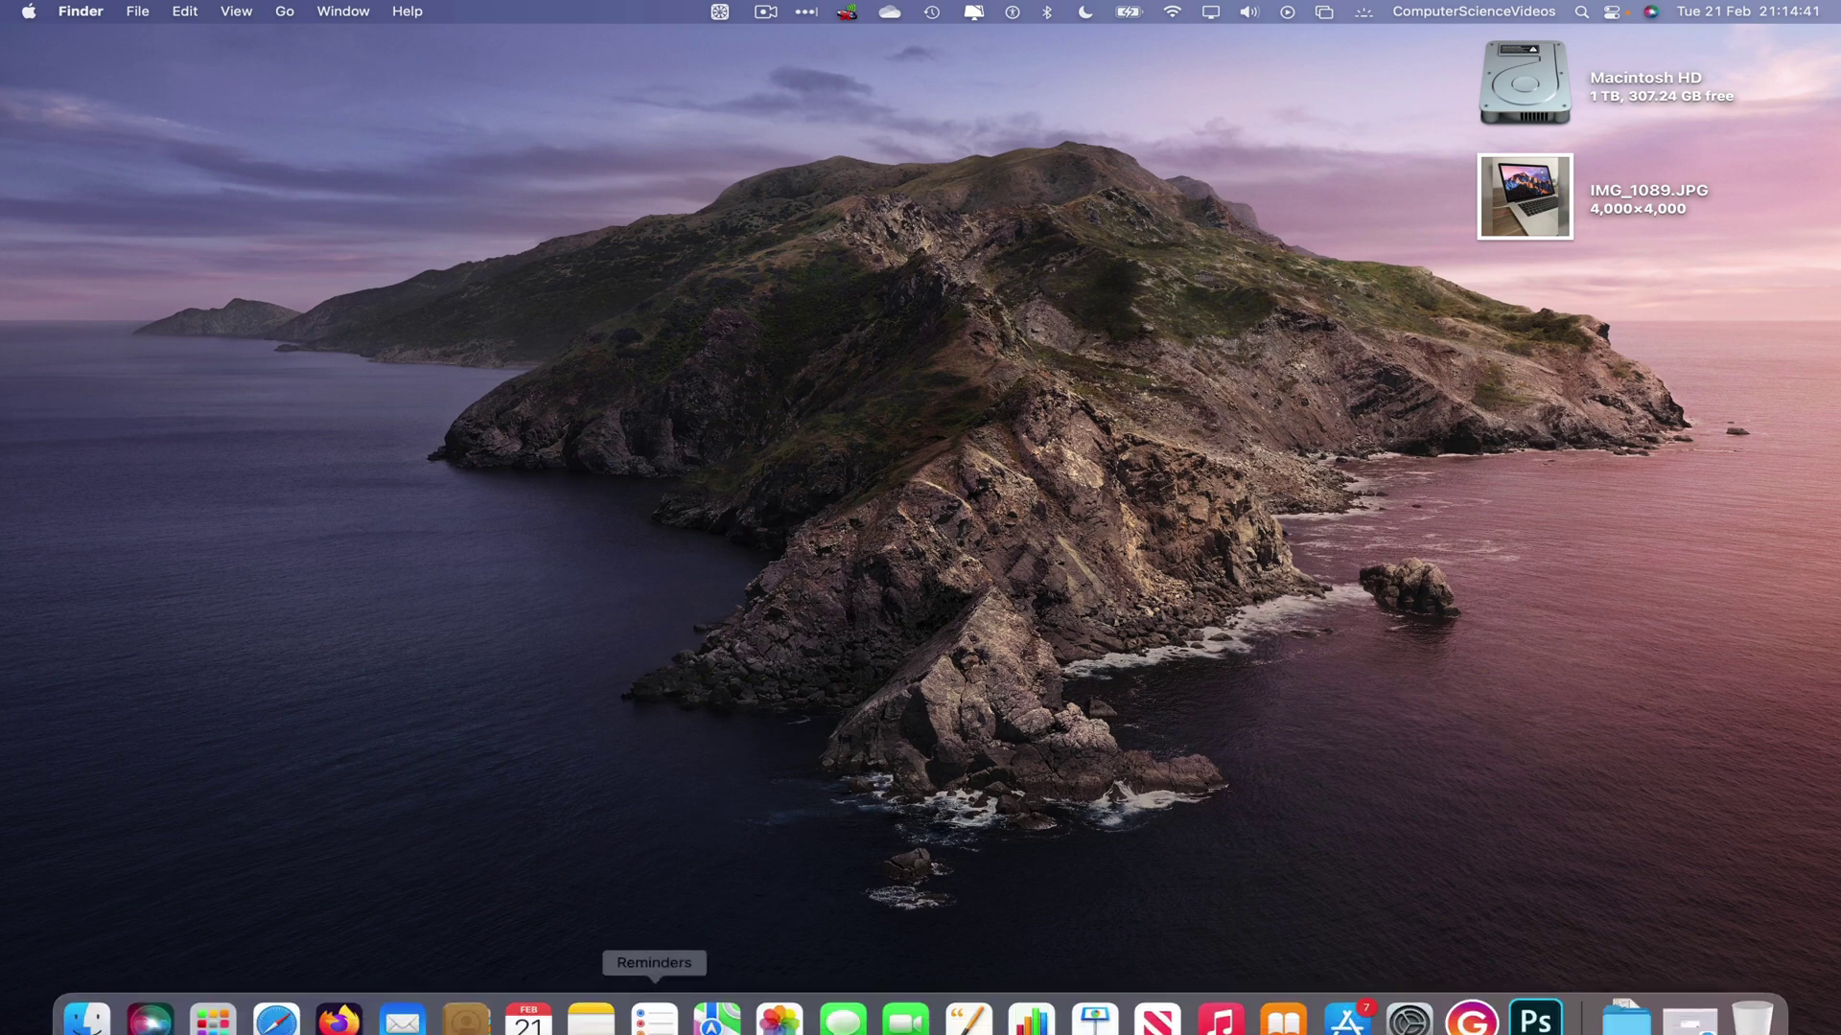
pyautogui.click(272, 1022)
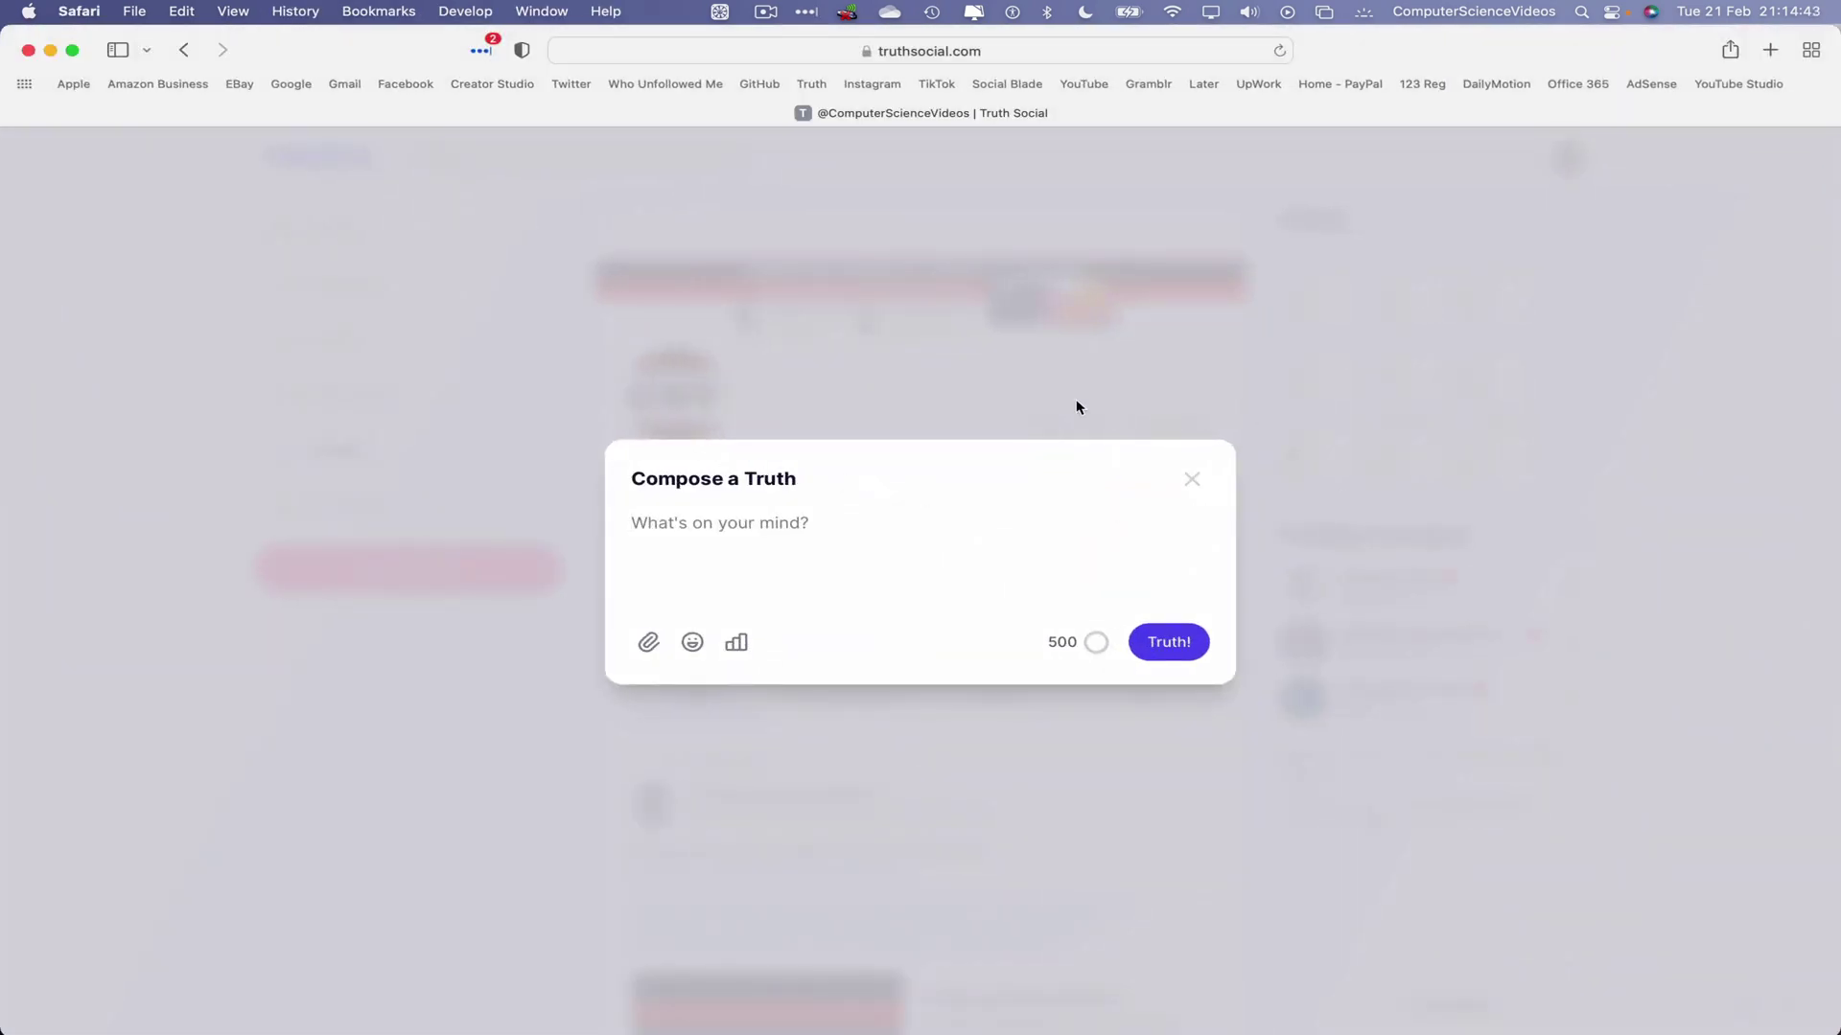
pyautogui.click(648, 650)
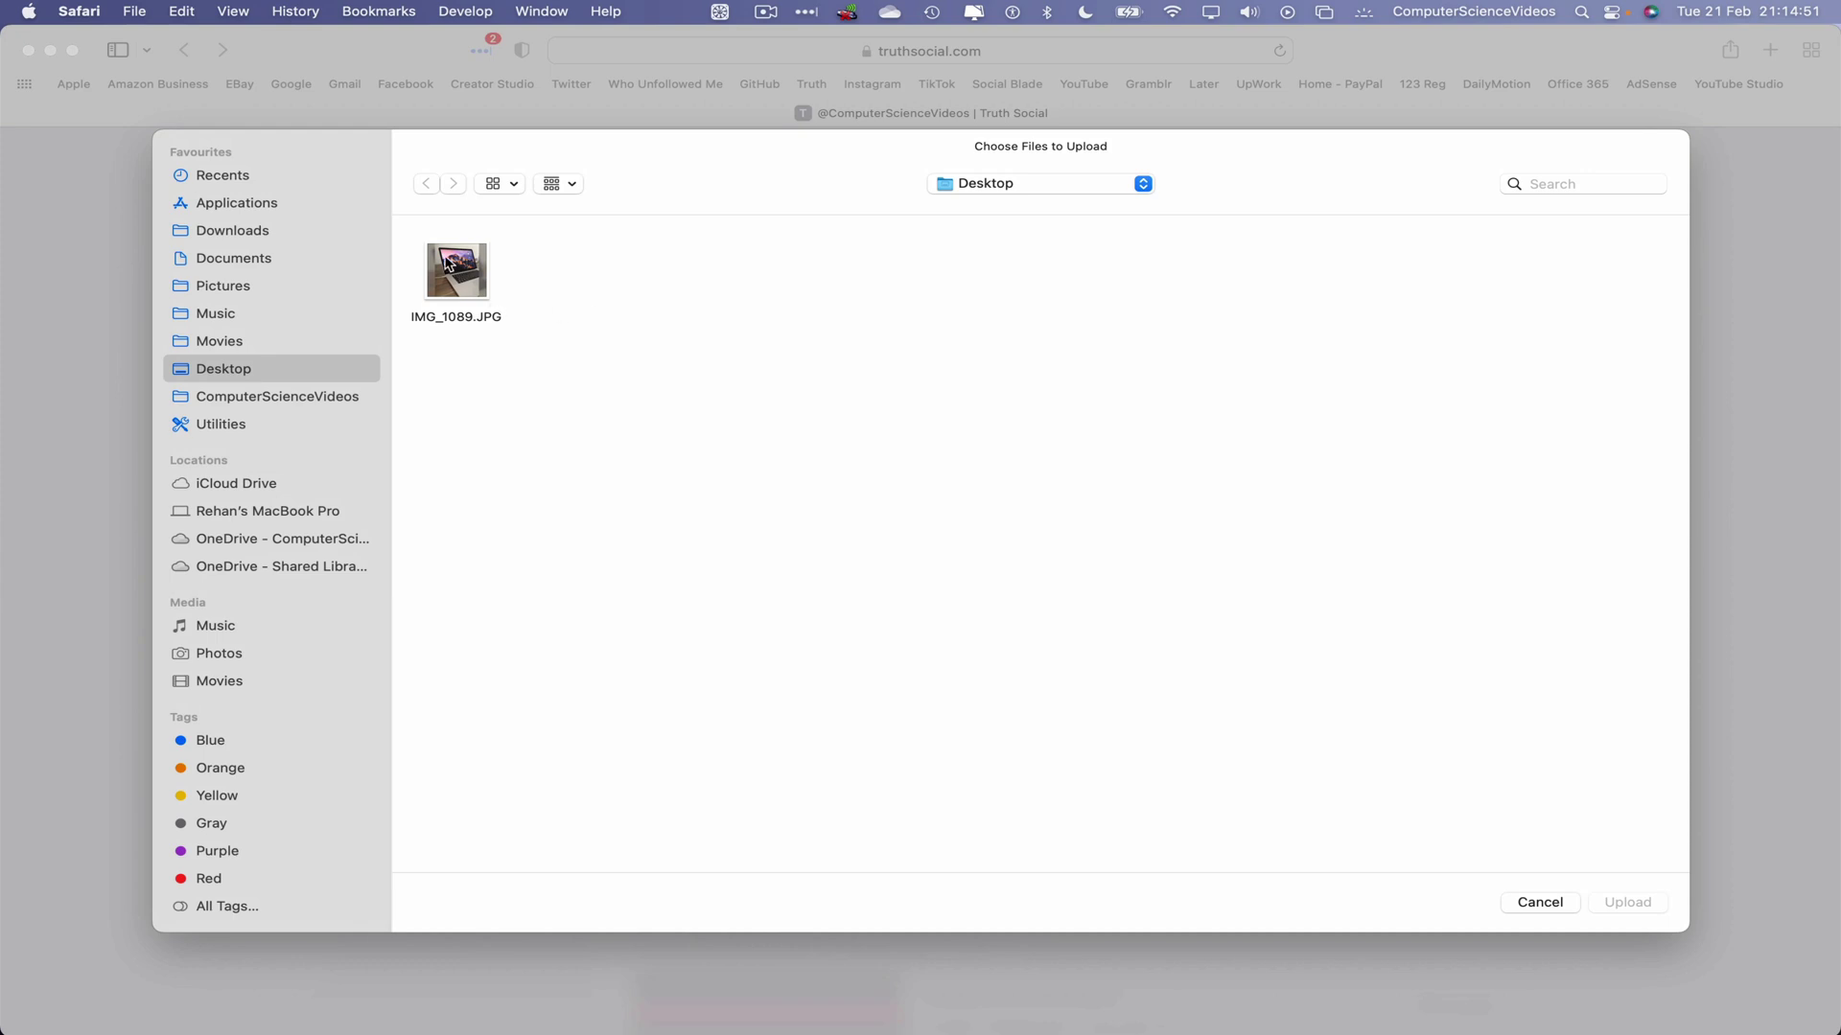
pyautogui.click(461, 278)
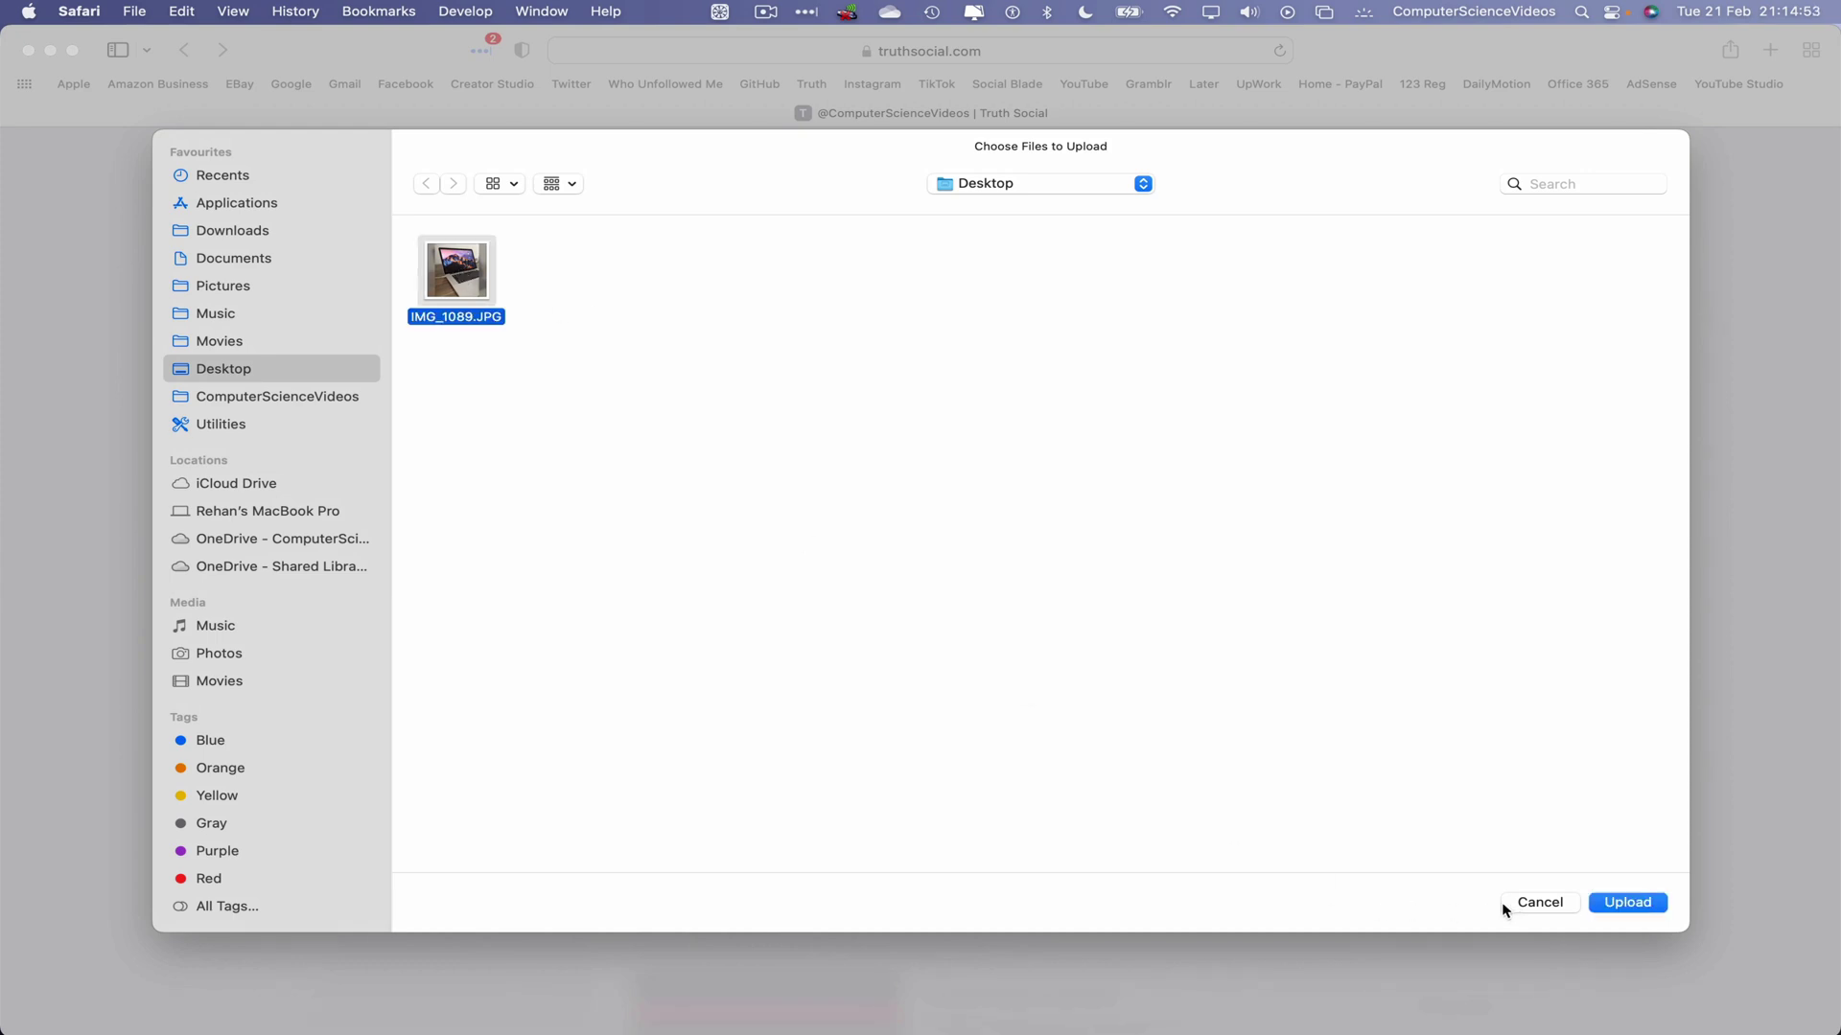
pyautogui.click(1596, 903)
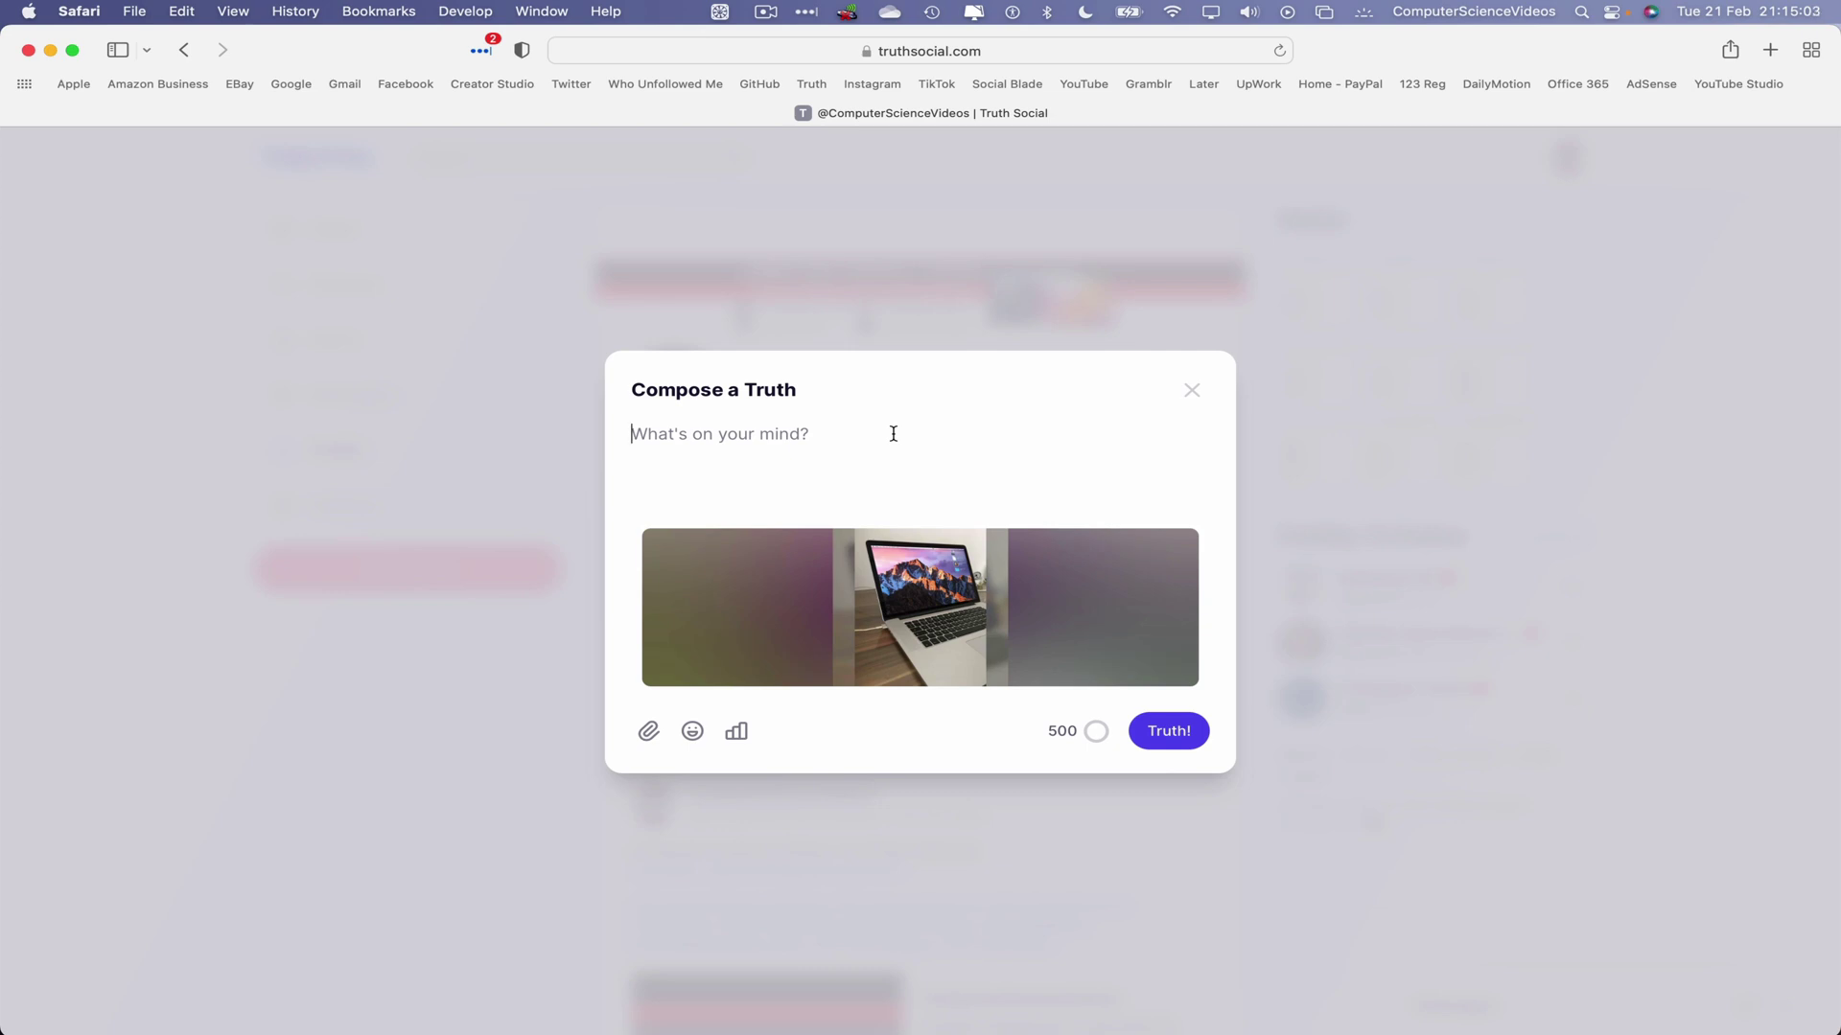
# Caption the photo draft '#MacBookPro #ComputerScienceVideos'
pyautogui.click(894, 433)
pyautogui.write('#MacBookPro ')
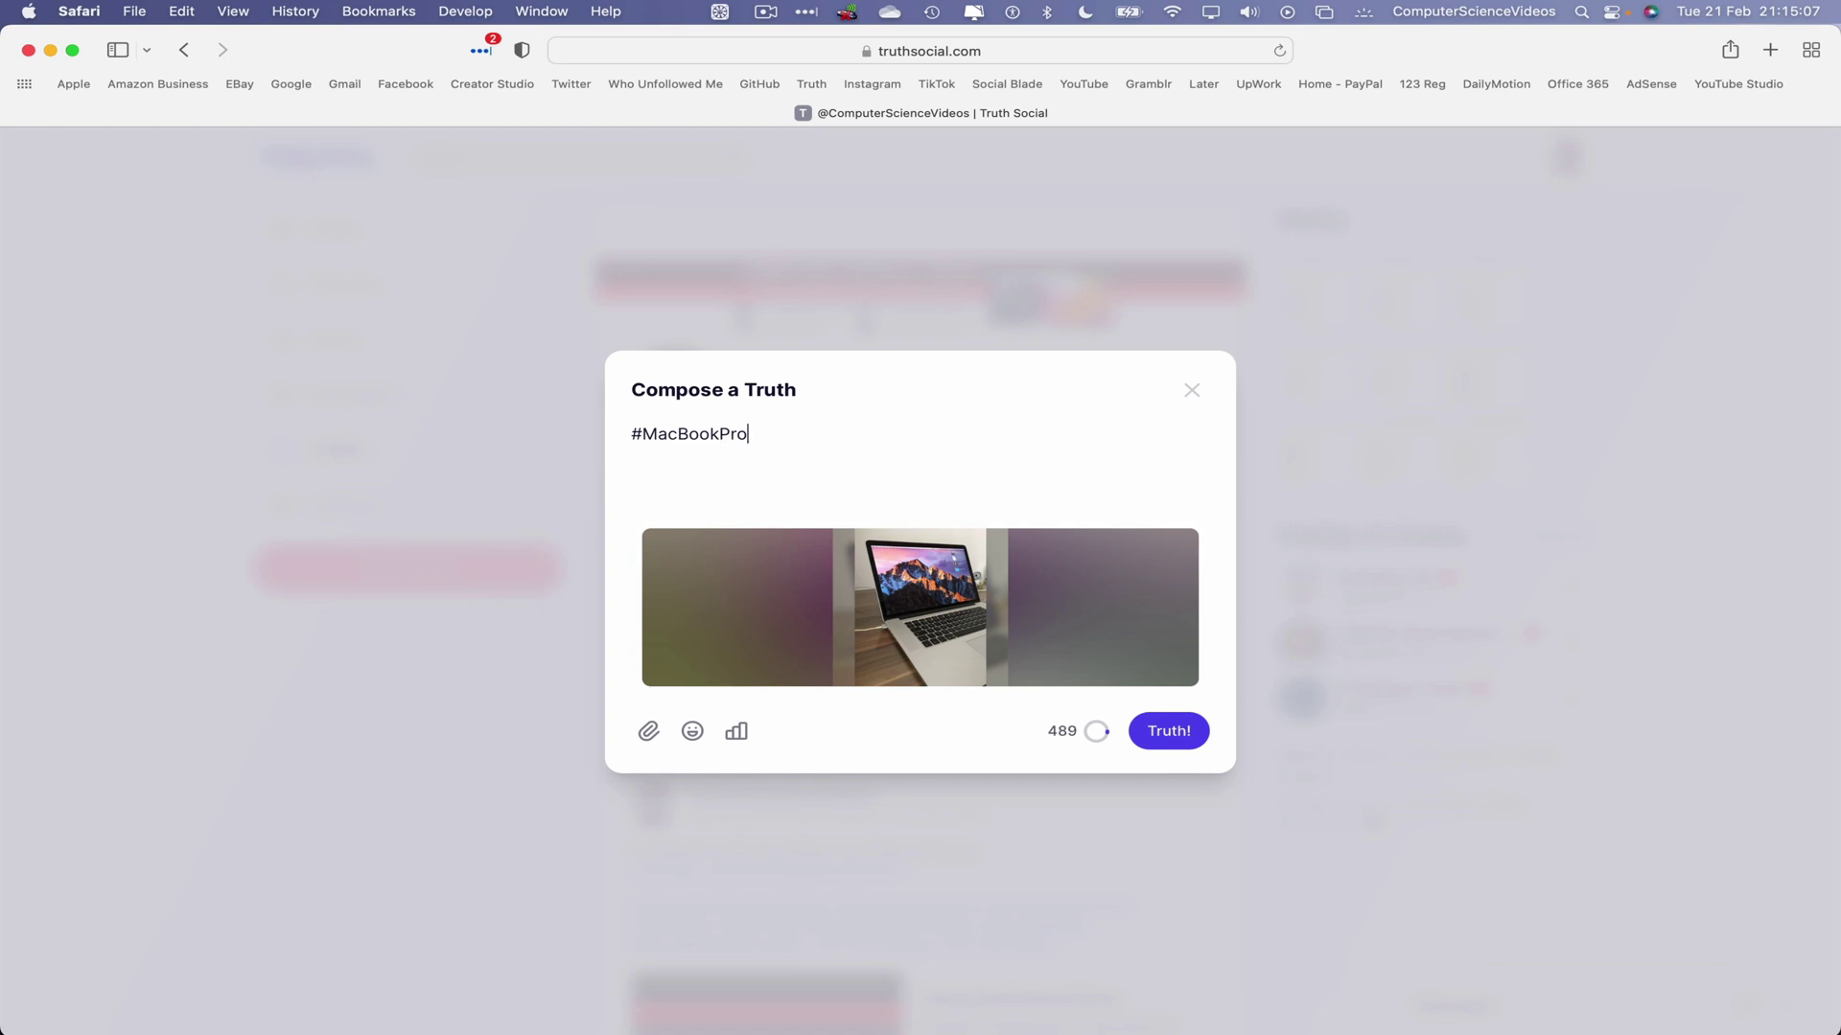
pyautogui.write('#ComputerScience')
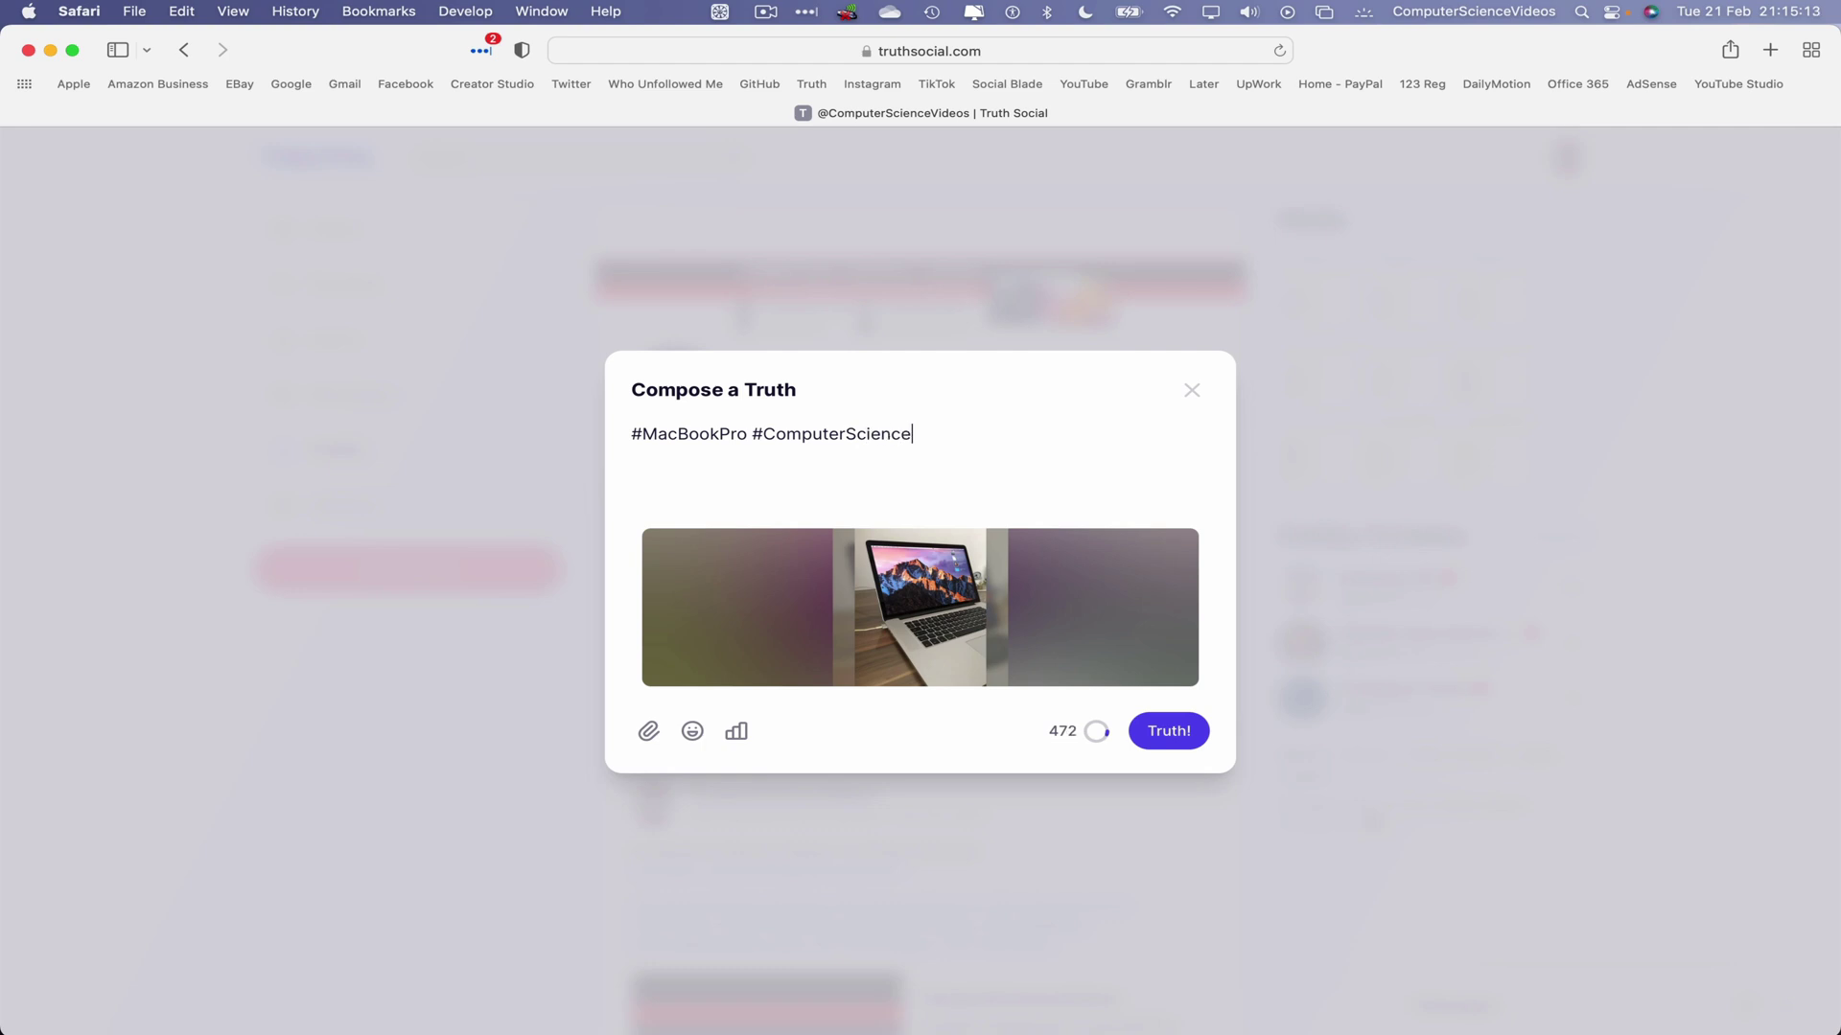
pyautogui.write('Videos')
# Publish the laptop photo truth, then reload the ComputerScienceVideos profile and scroll to confirm it
pyautogui.click(1168, 746)
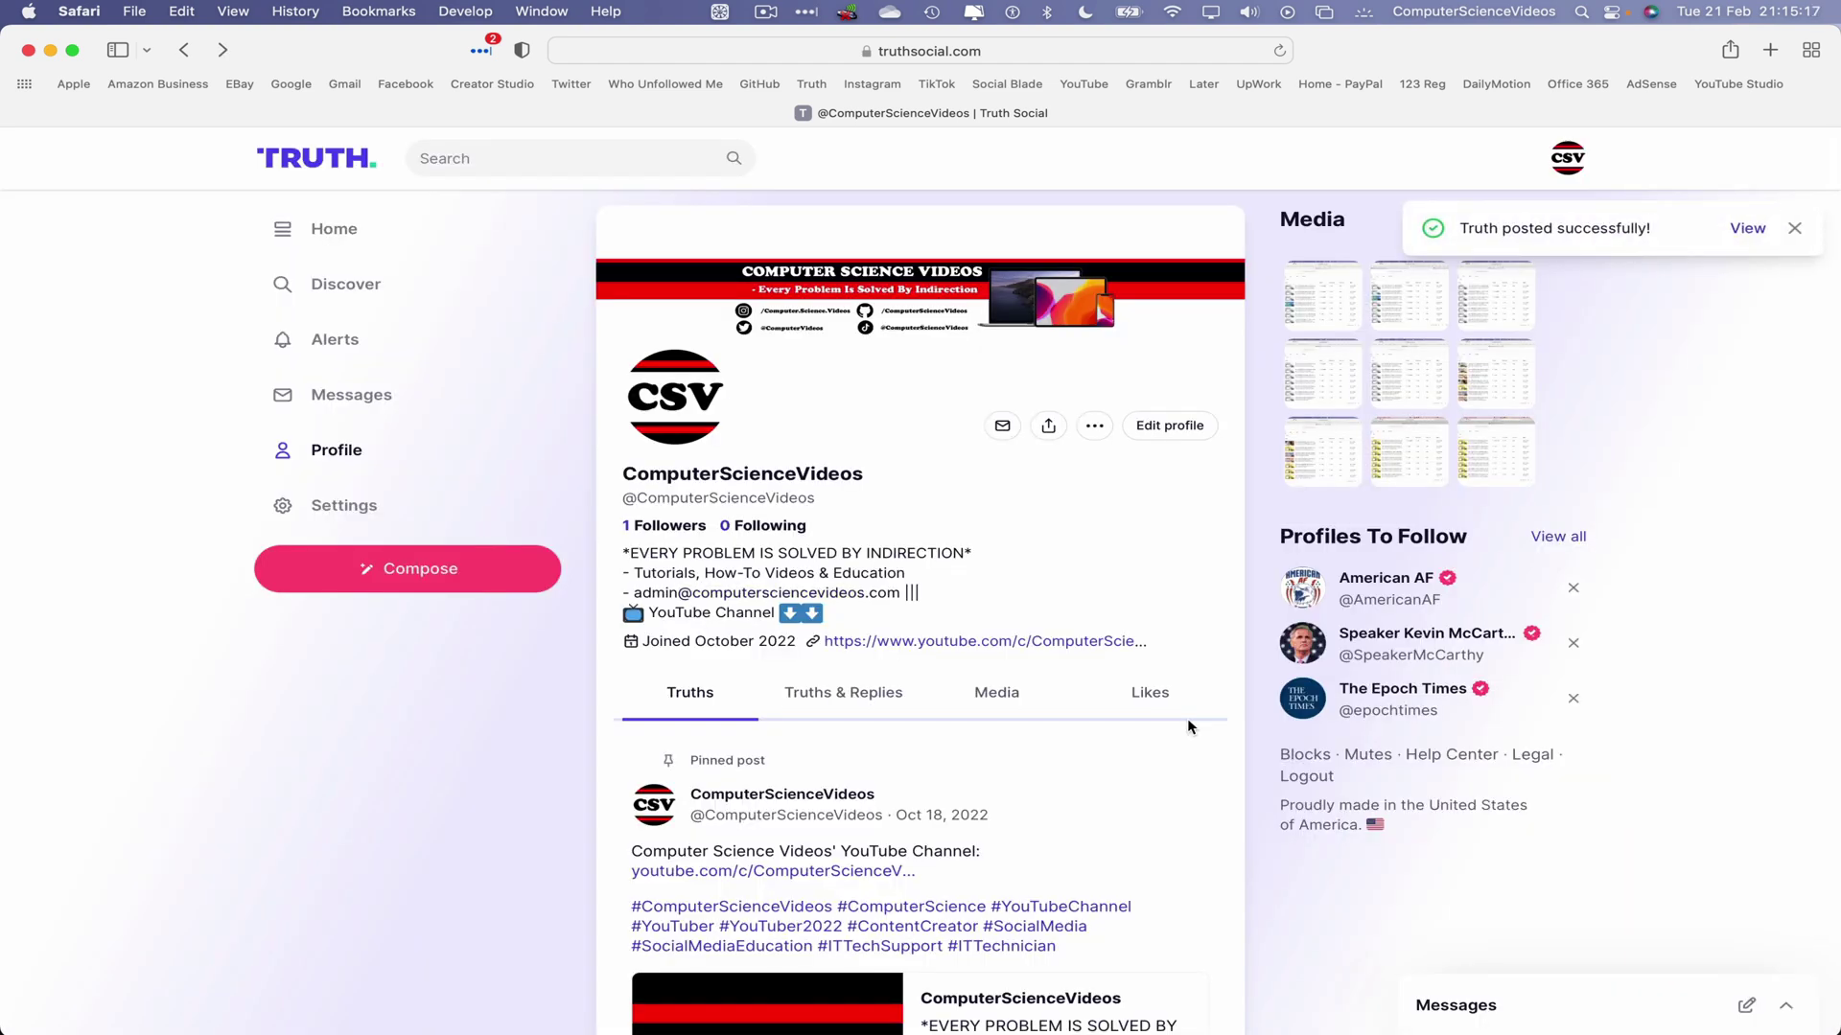
pyautogui.click(1735, 228)
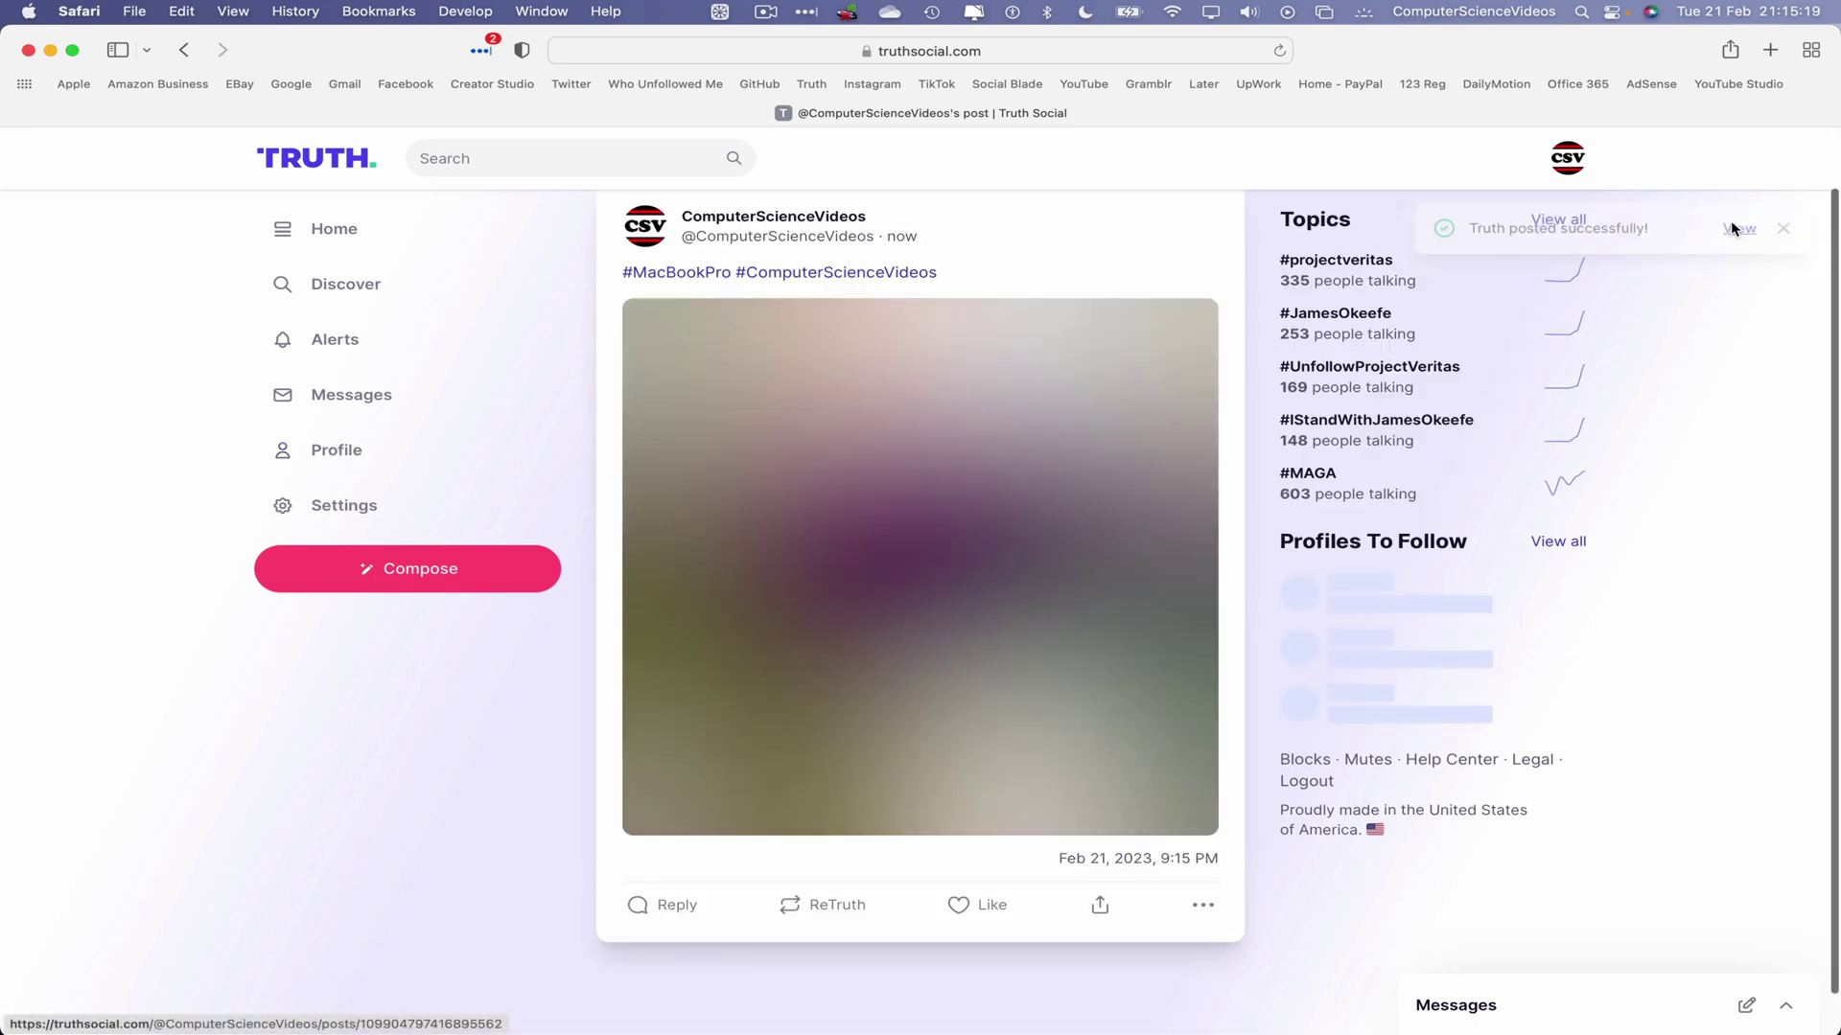
pyautogui.click(384, 457)
pyautogui.rightClick(248, 694)
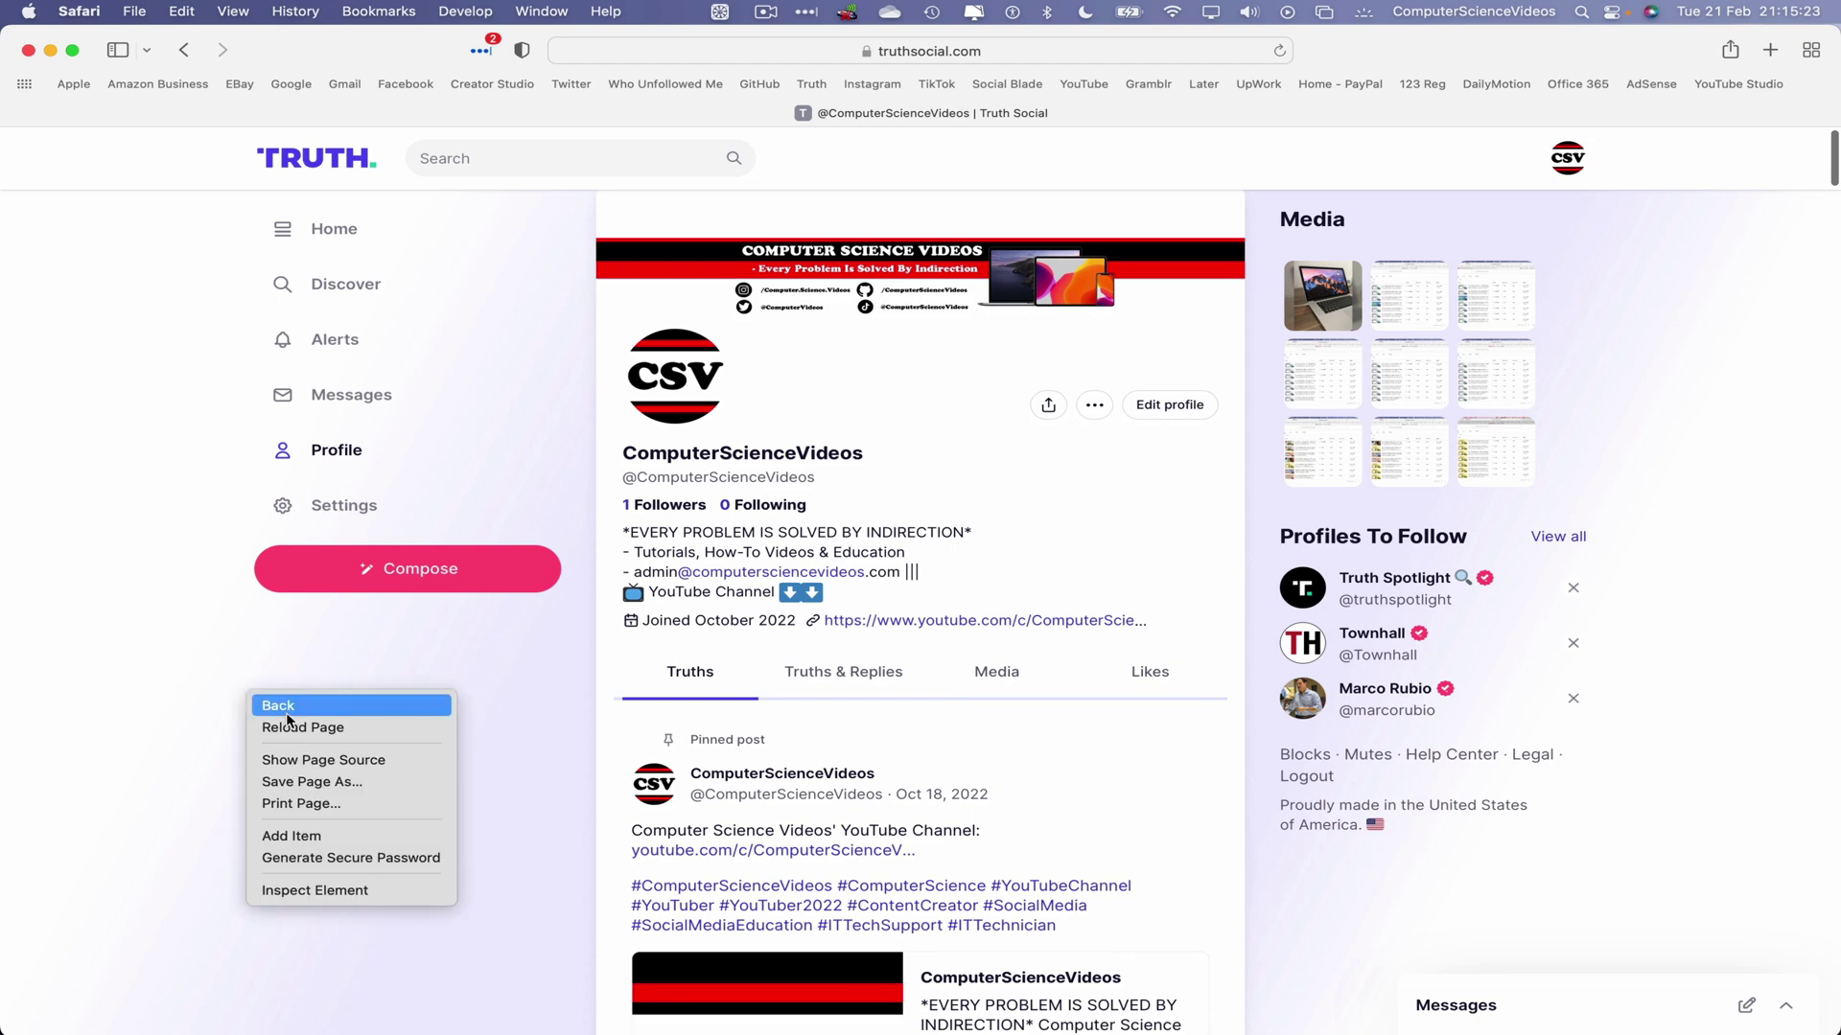
pyautogui.click(340, 729)
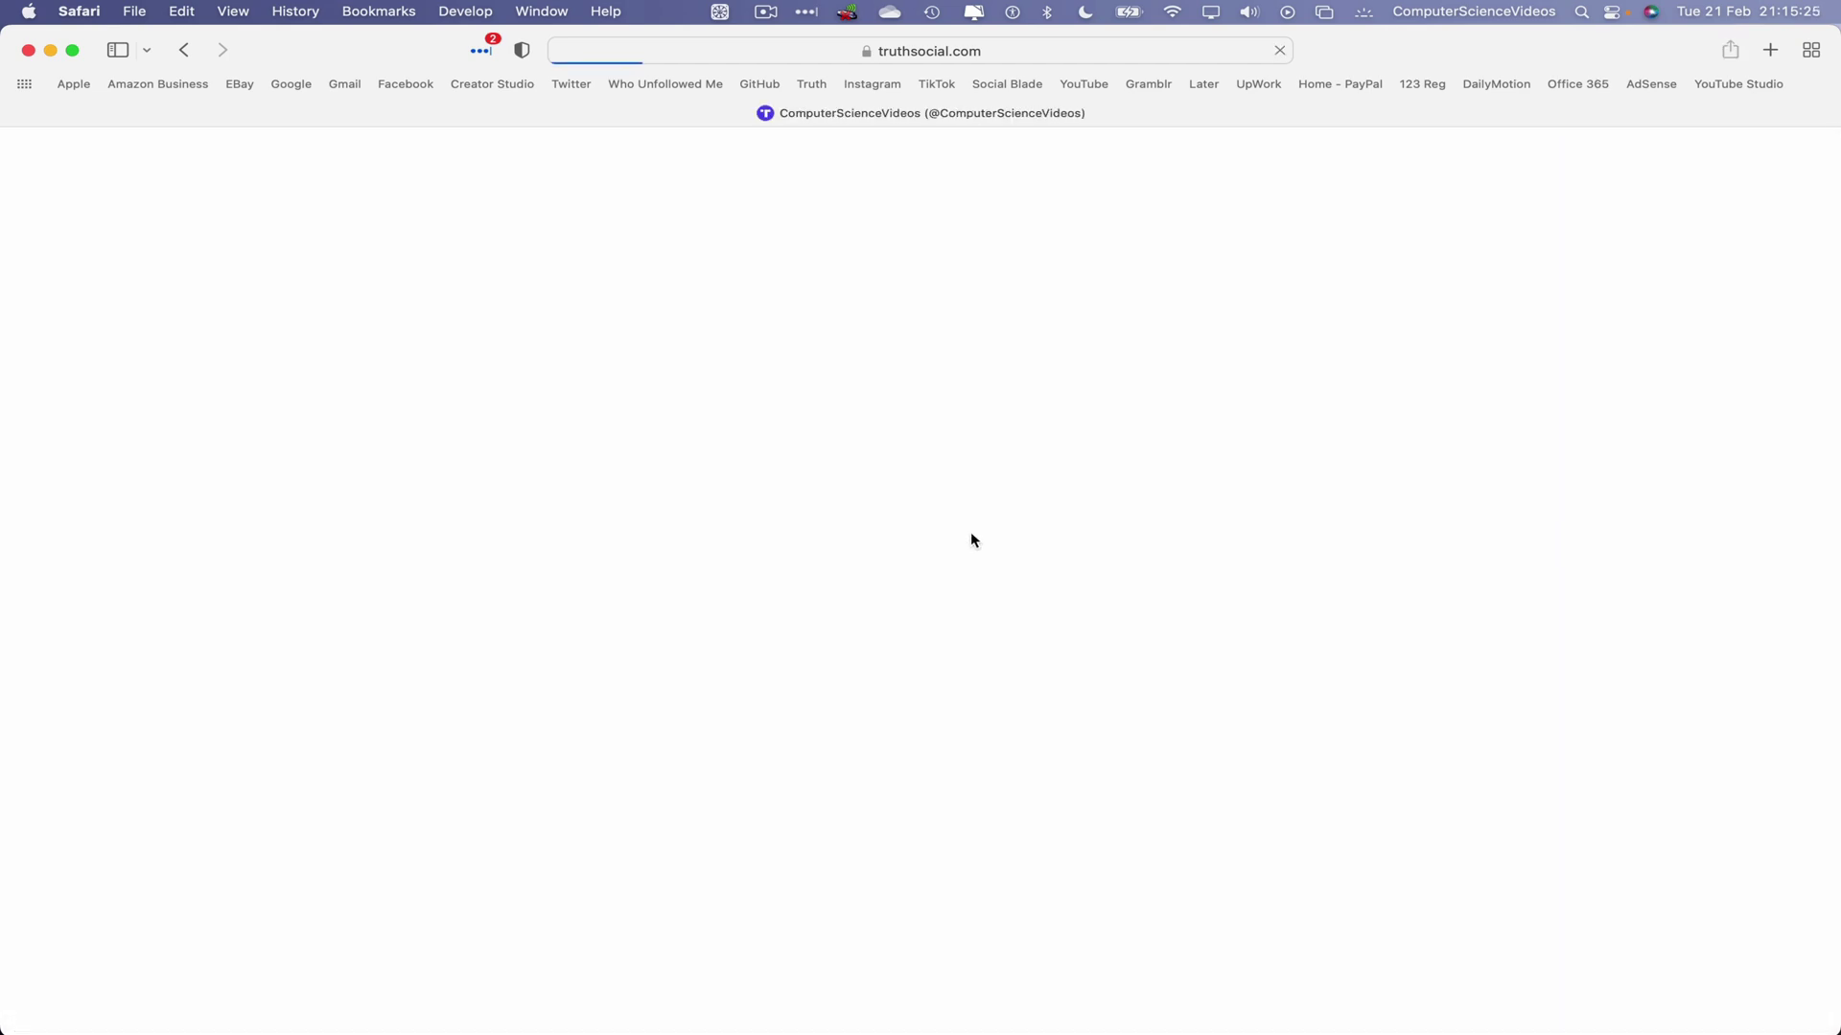
pyautogui.scroll(-8, 991, 495)
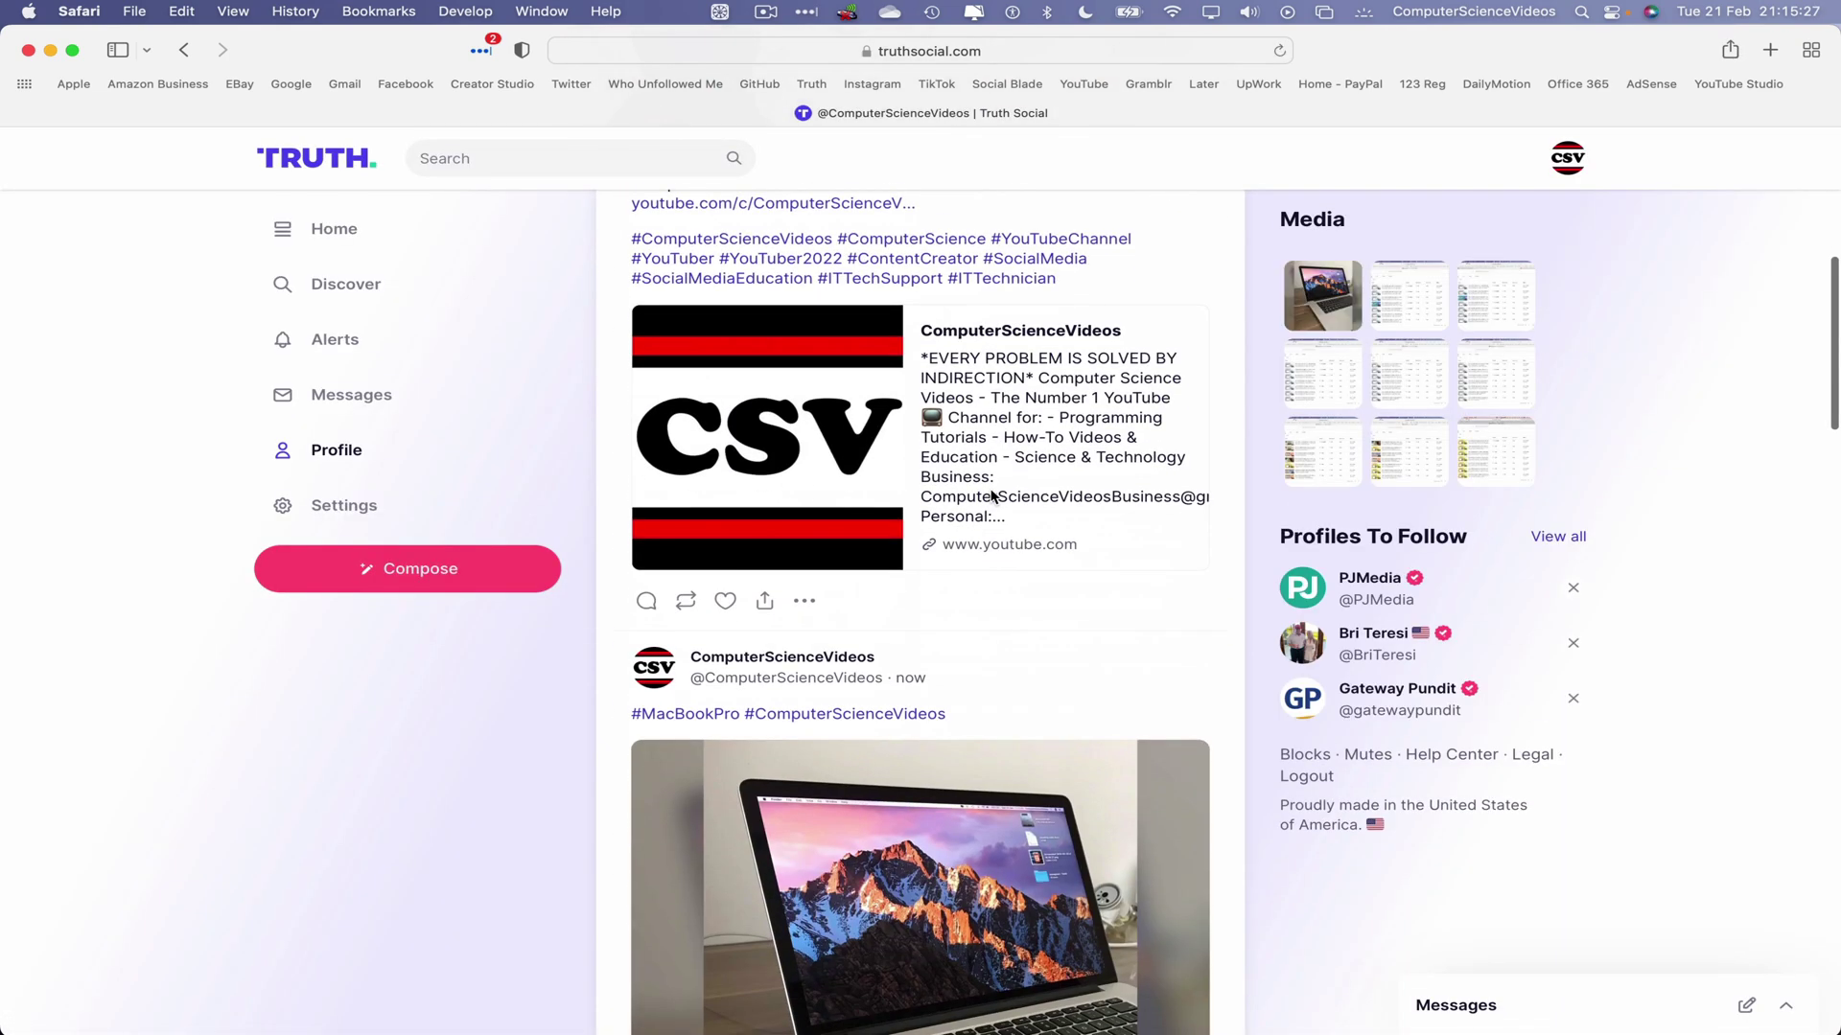
pyautogui.scroll(-6, 991, 495)
pyautogui.scroll(2, 990, 490)
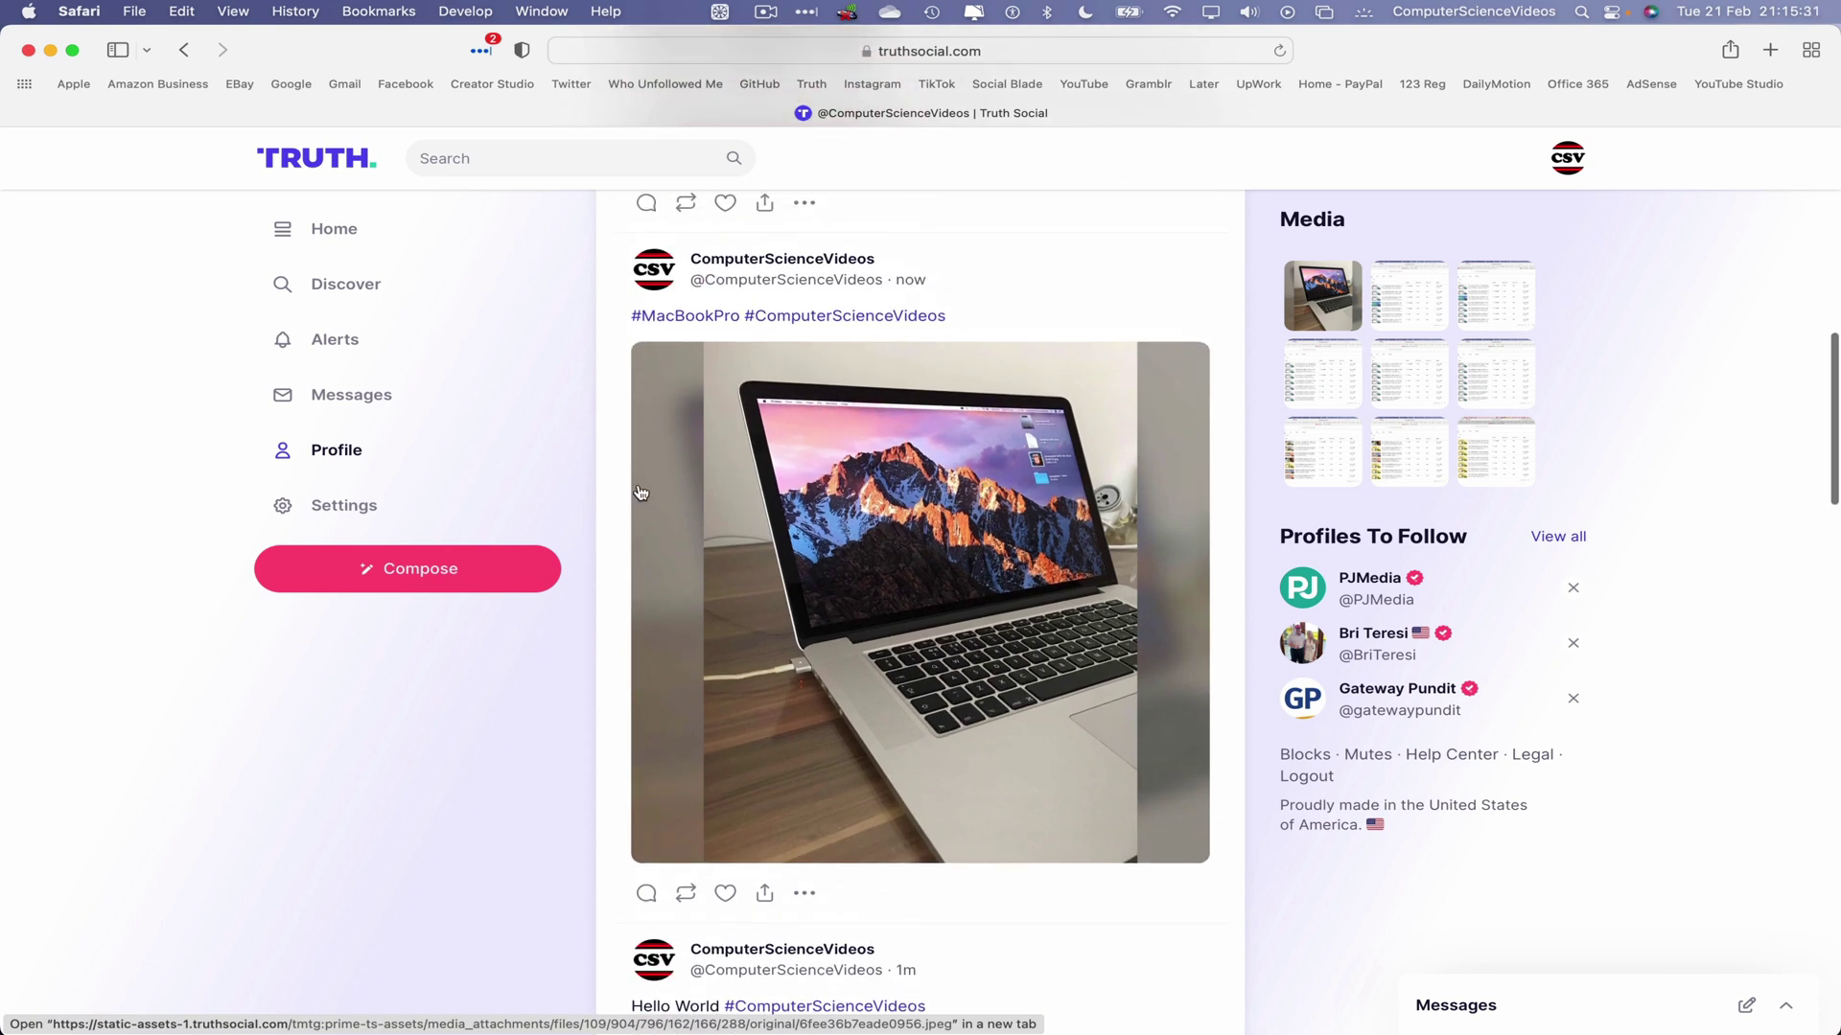
pyautogui.scroll(1, 834, 443)
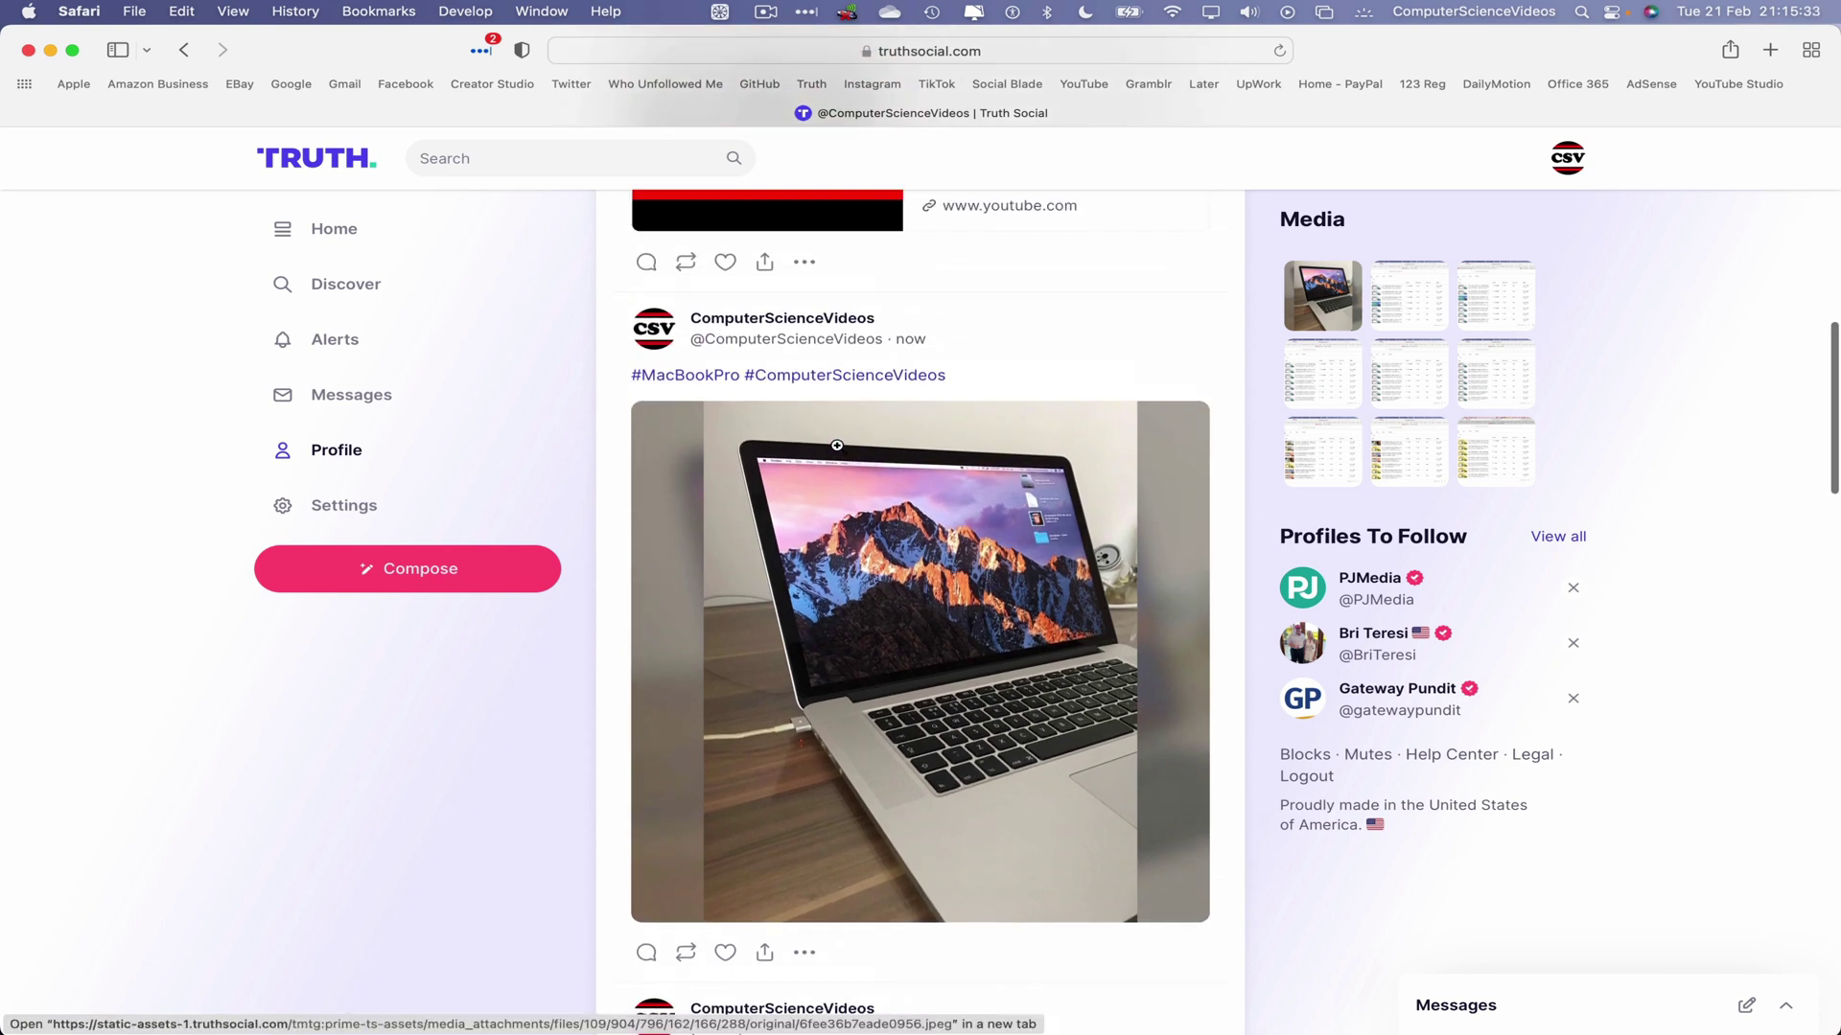
pyautogui.scroll(10, 837, 444)
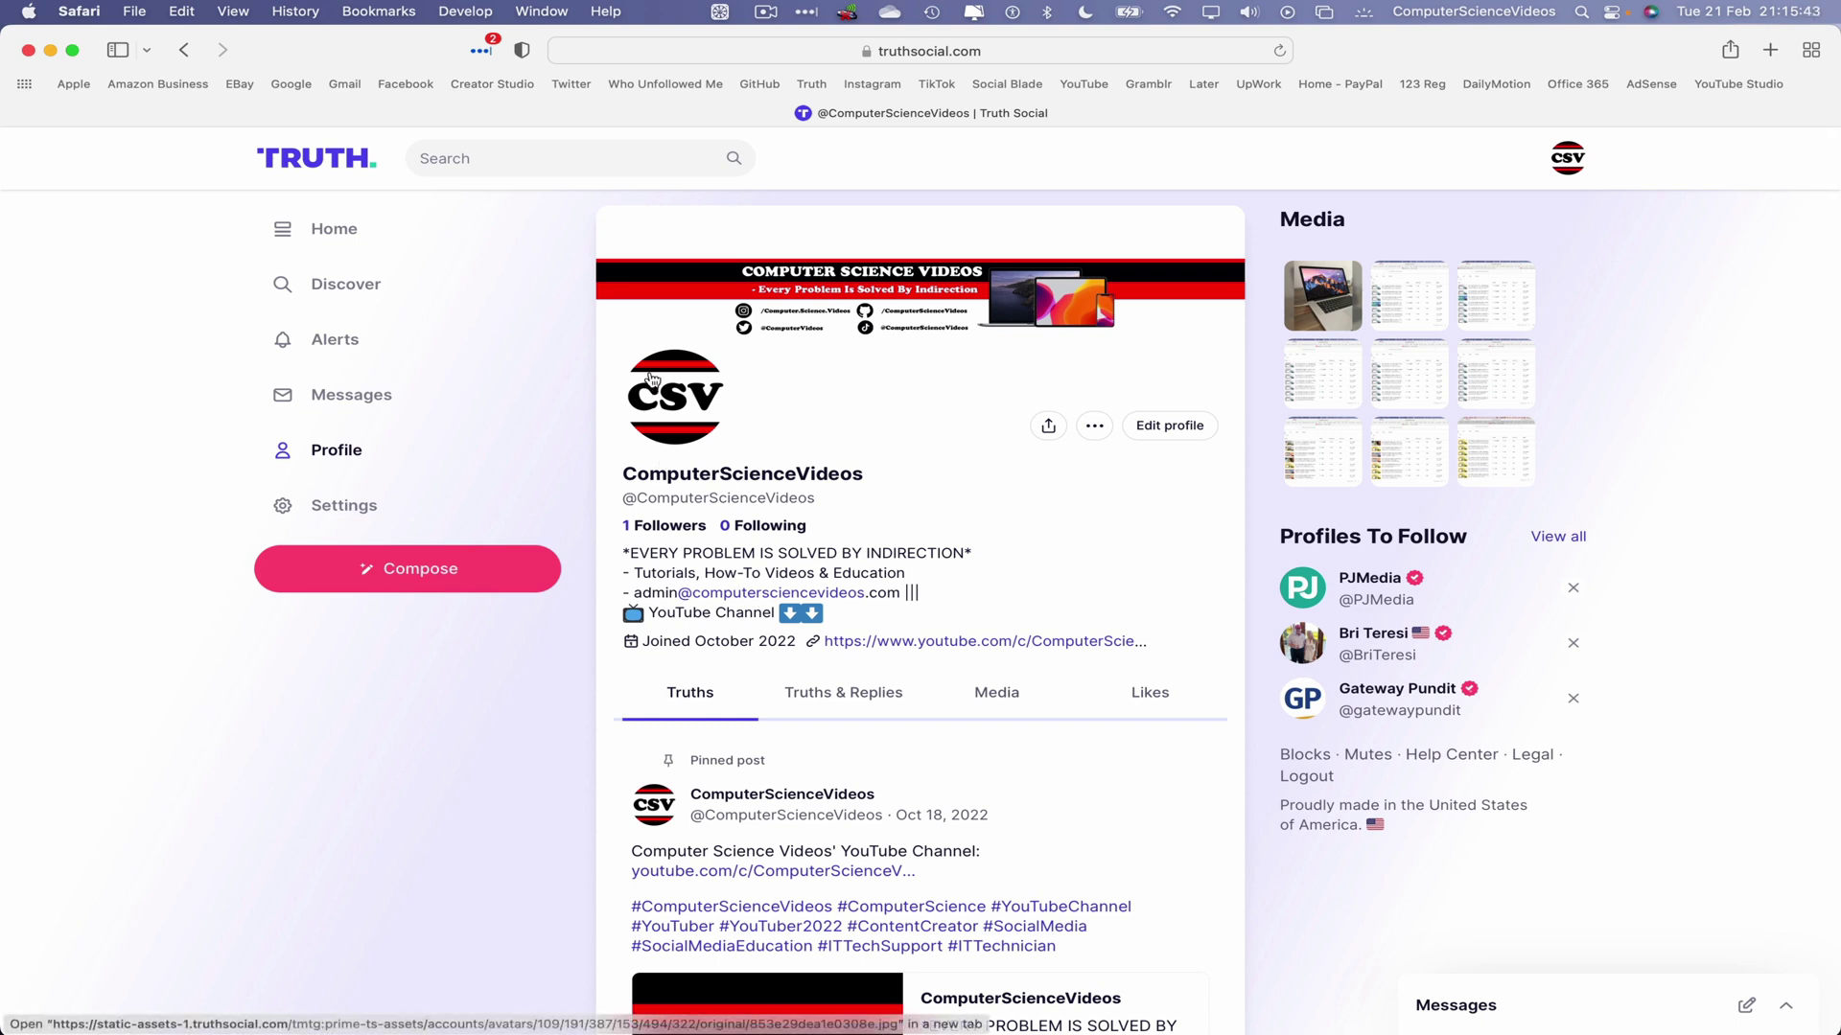
# Copy video.mp4 from the Movies > Videos folder in Finder
pyautogui.click(49, 52)
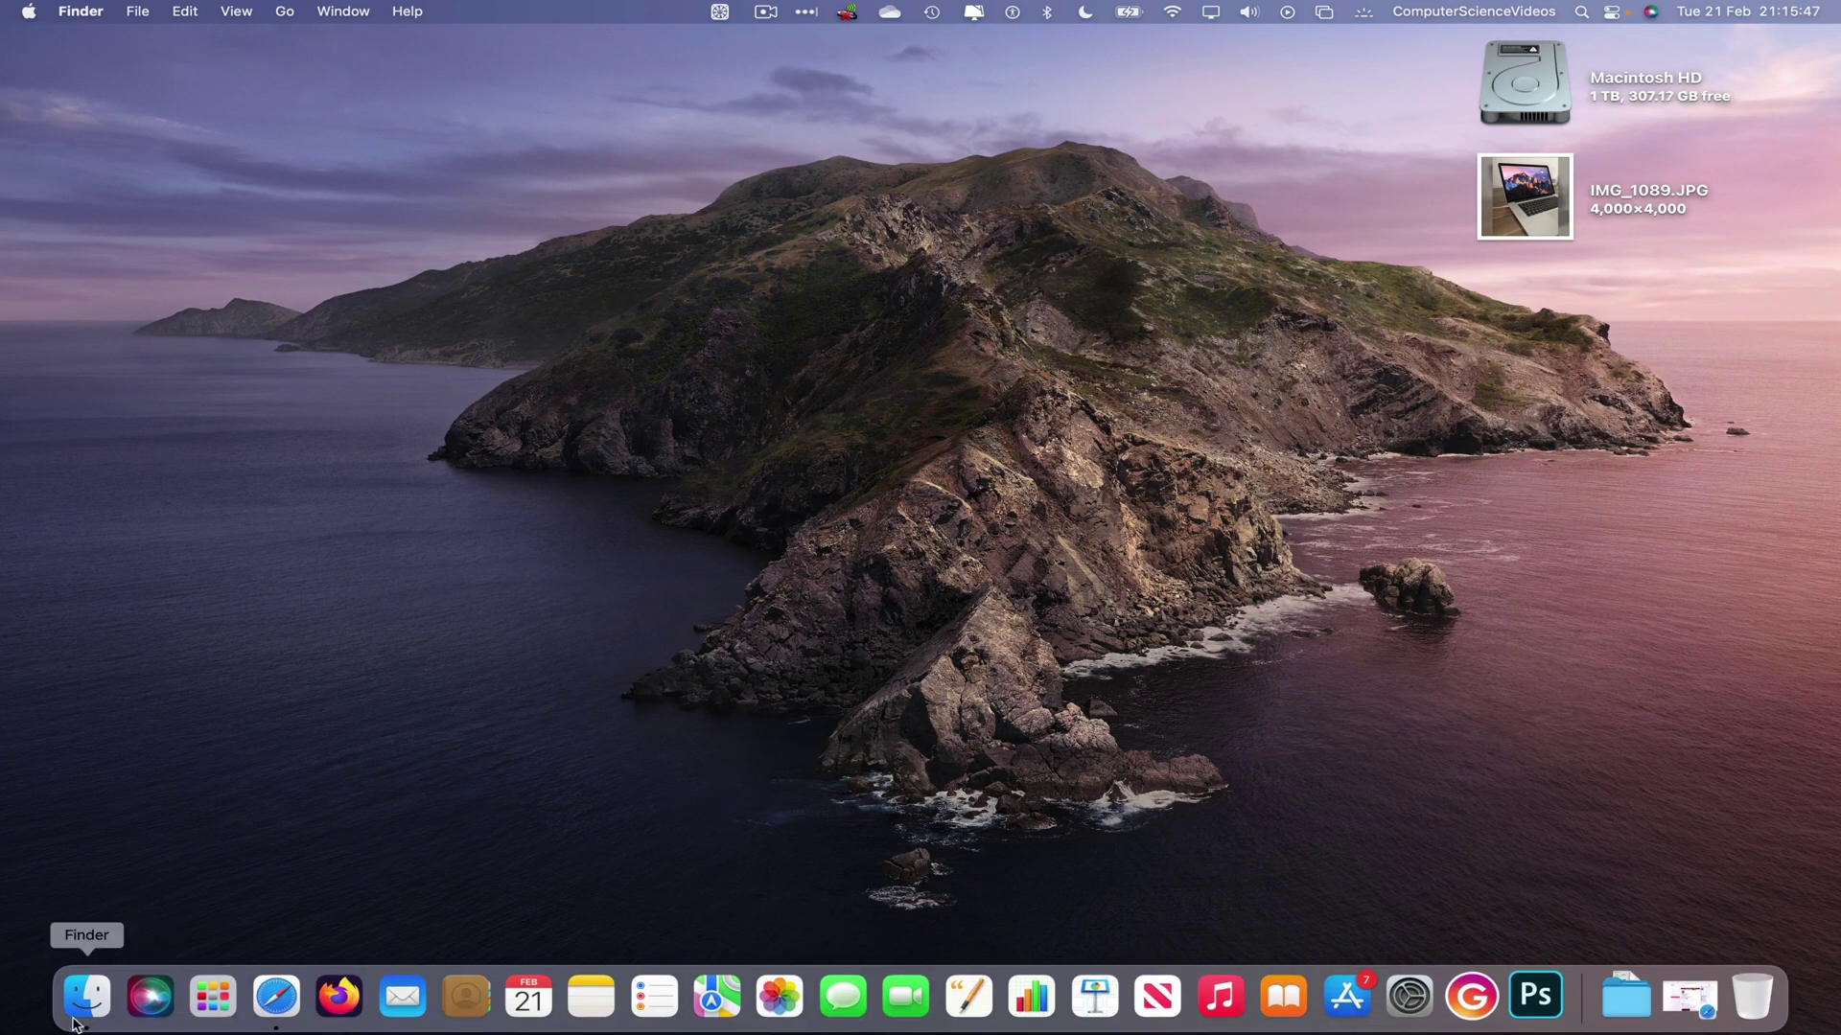
pyautogui.click(86, 996)
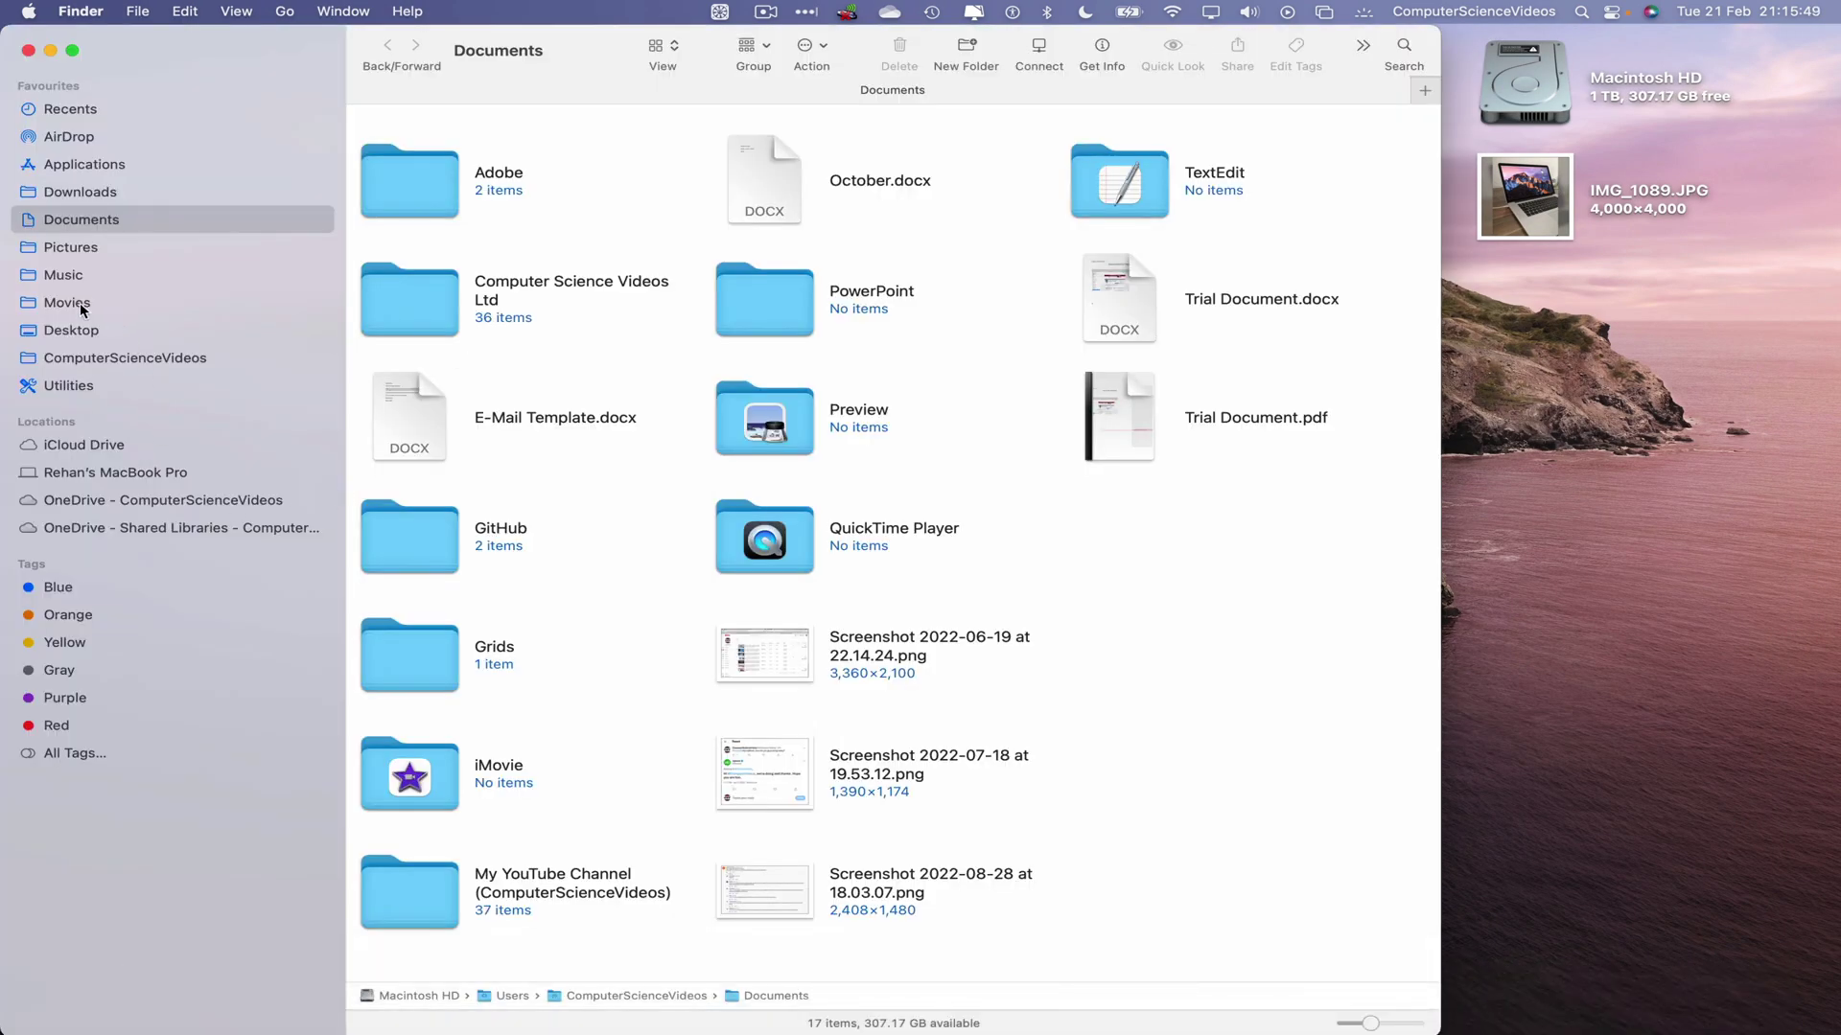
pyautogui.click(67, 303)
pyautogui.doubleClick(756, 294)
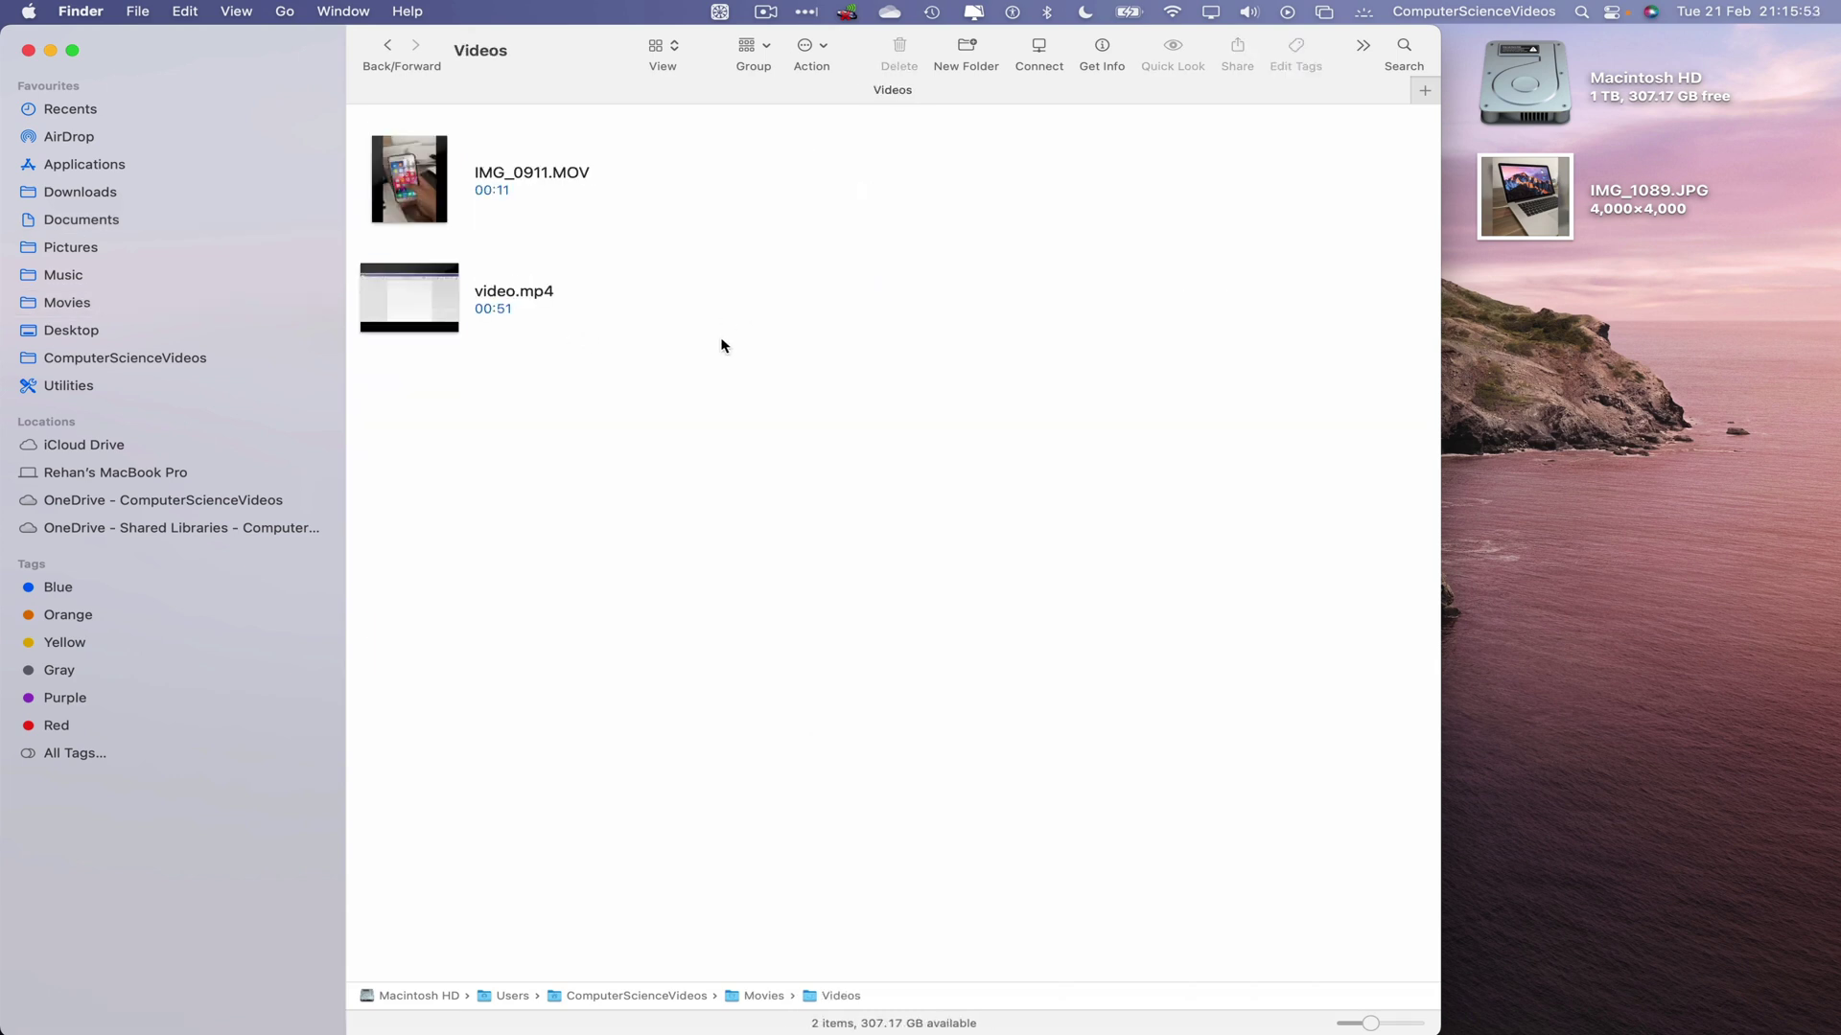
pyautogui.moveTo(724, 346); pyautogui.dragTo(449, 301)
pyautogui.rightClick(451, 300)
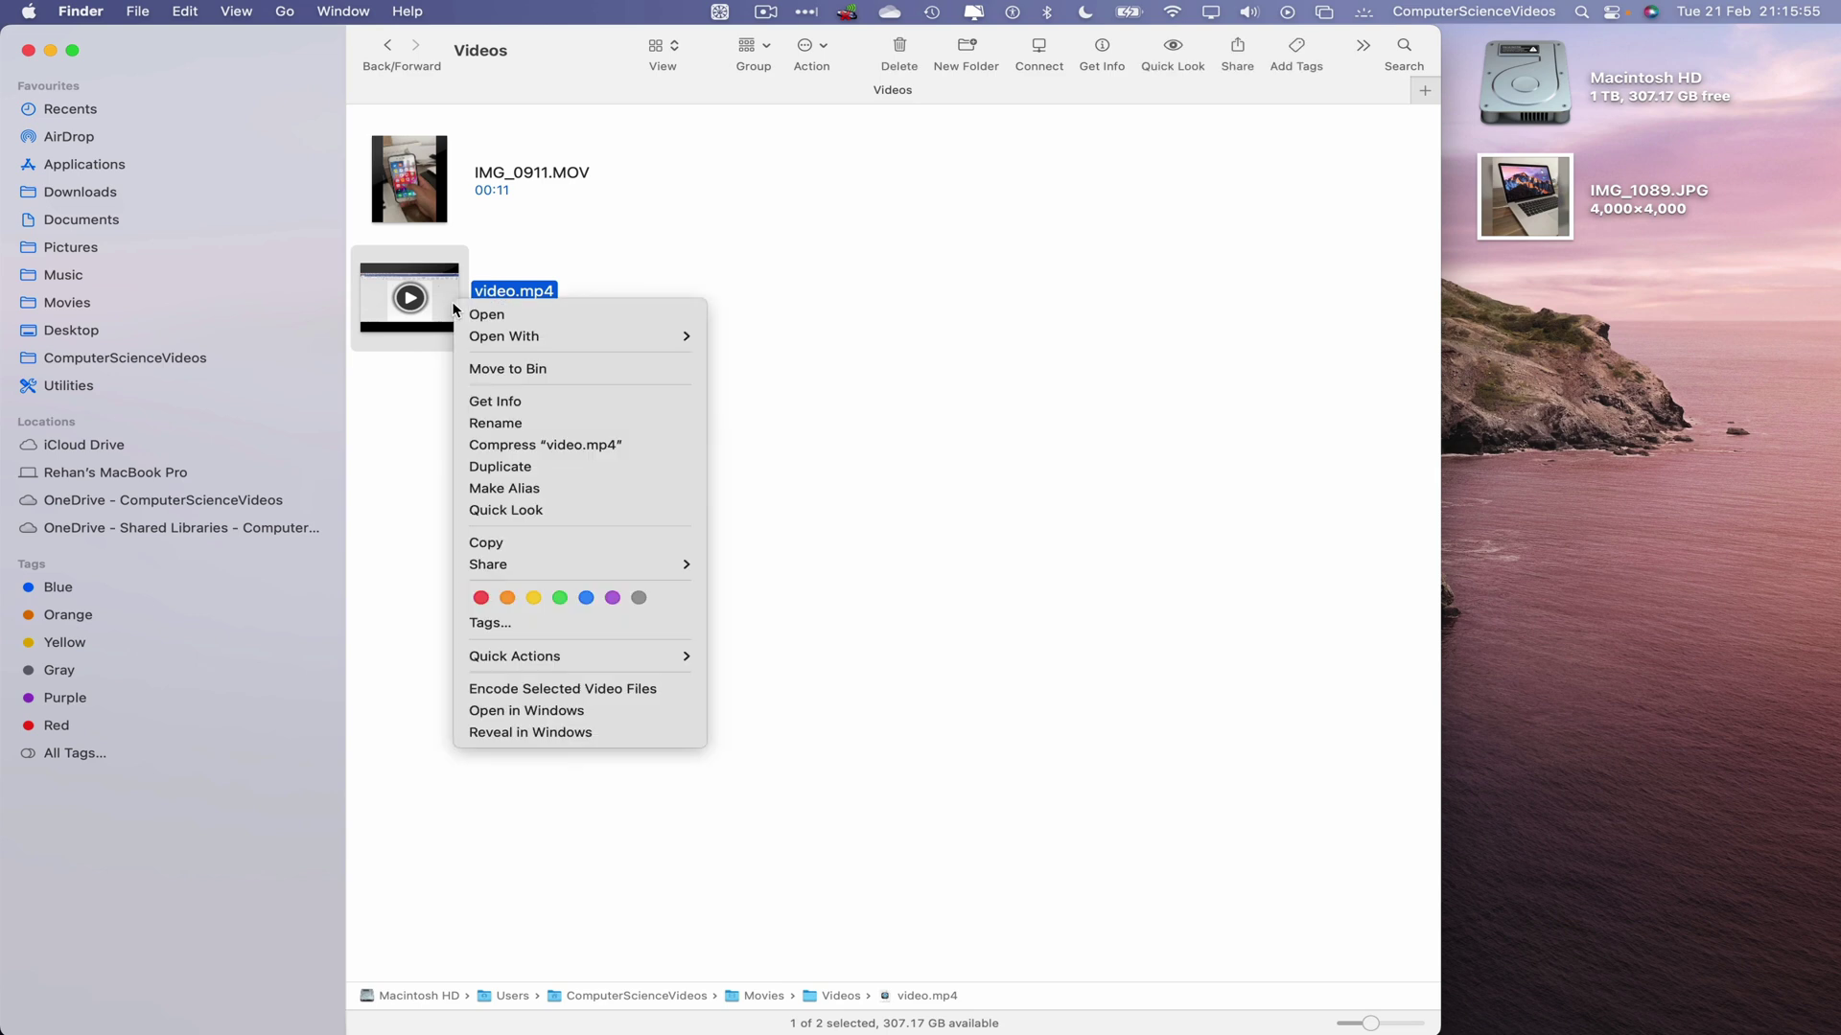
pyautogui.click(530, 542)
# Paste video.mp4 onto the desktop and close the Finder window
pyautogui.click(1606, 379)
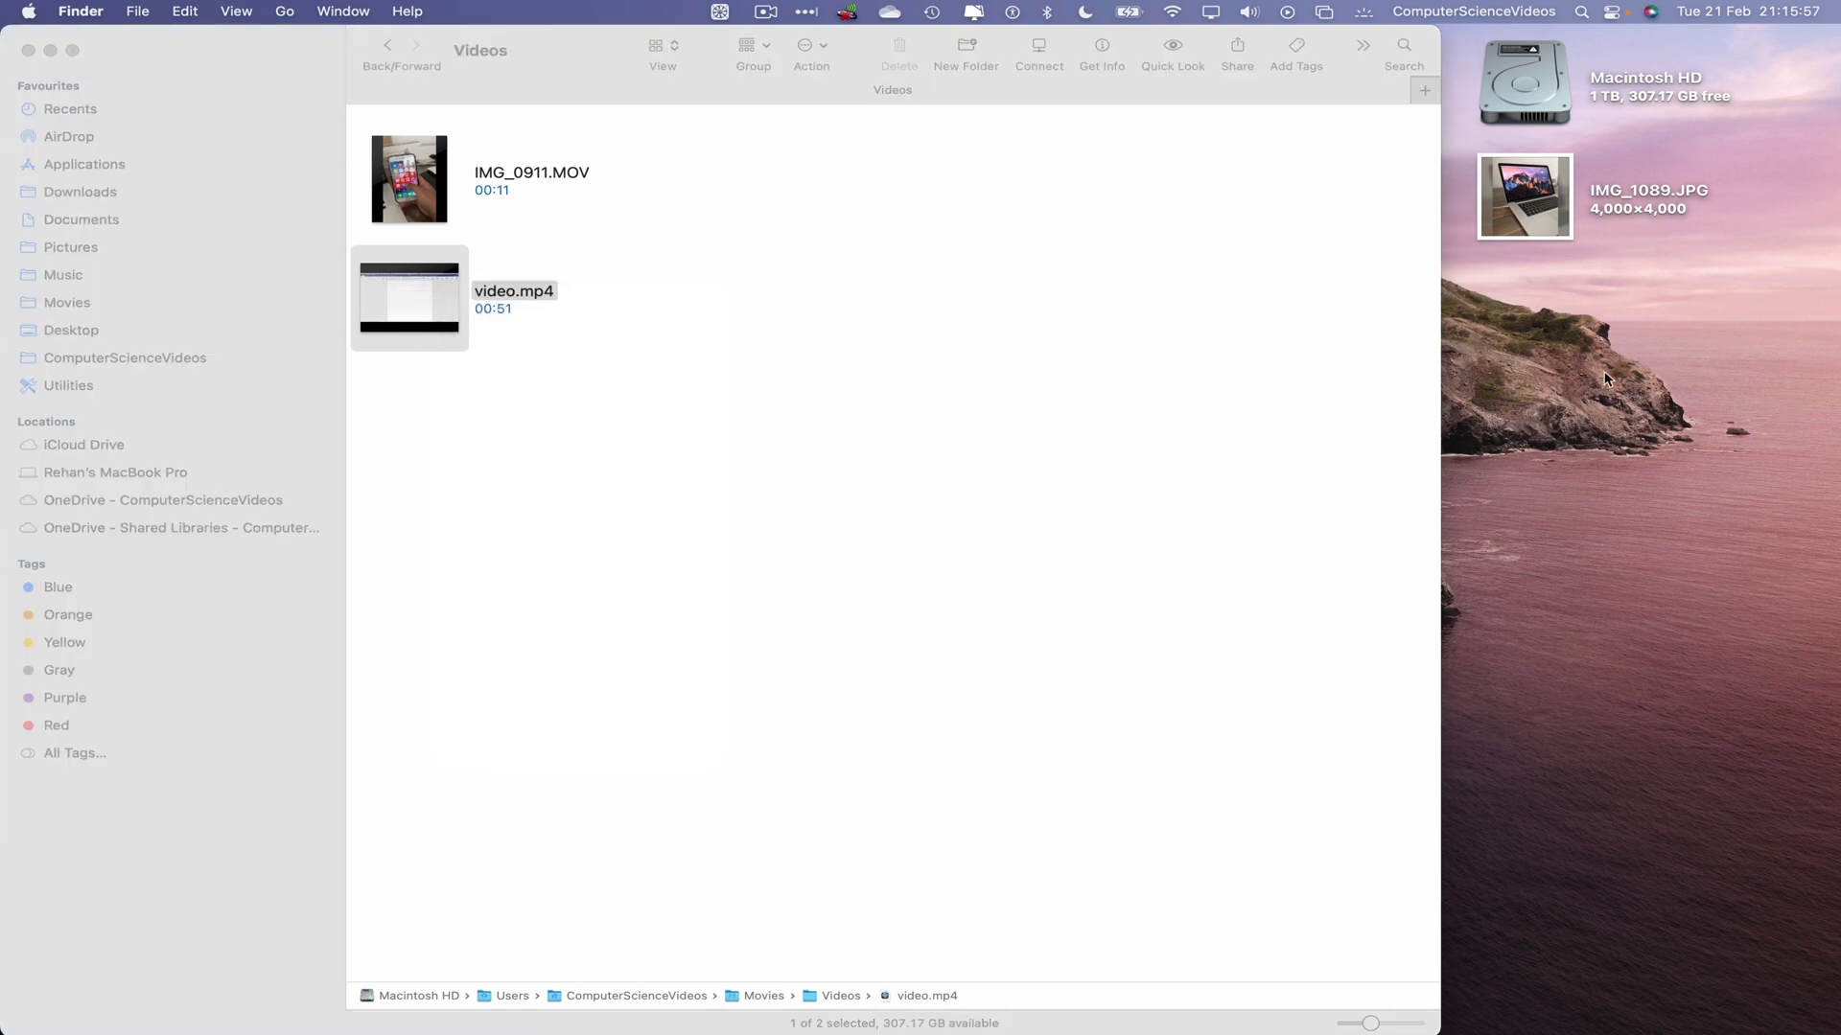
pyautogui.rightClick(1606, 378)
pyautogui.click(1447, 406)
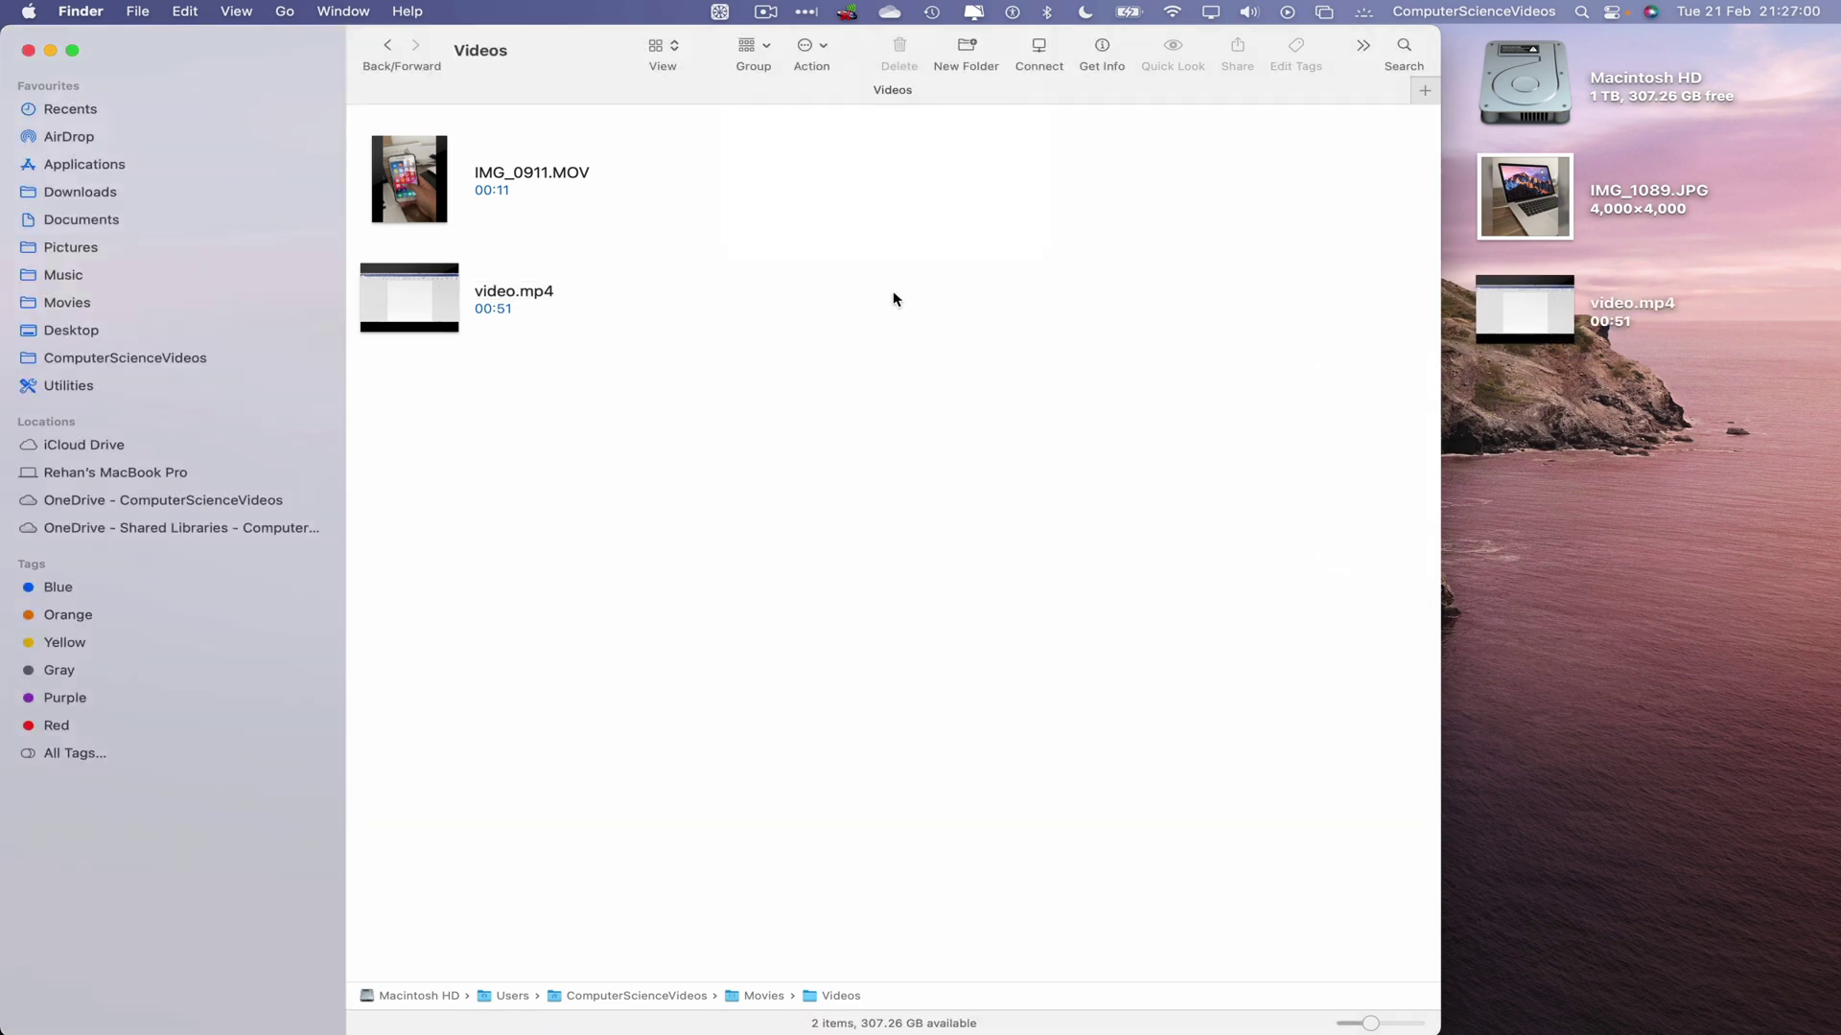
pyautogui.click(27, 50)
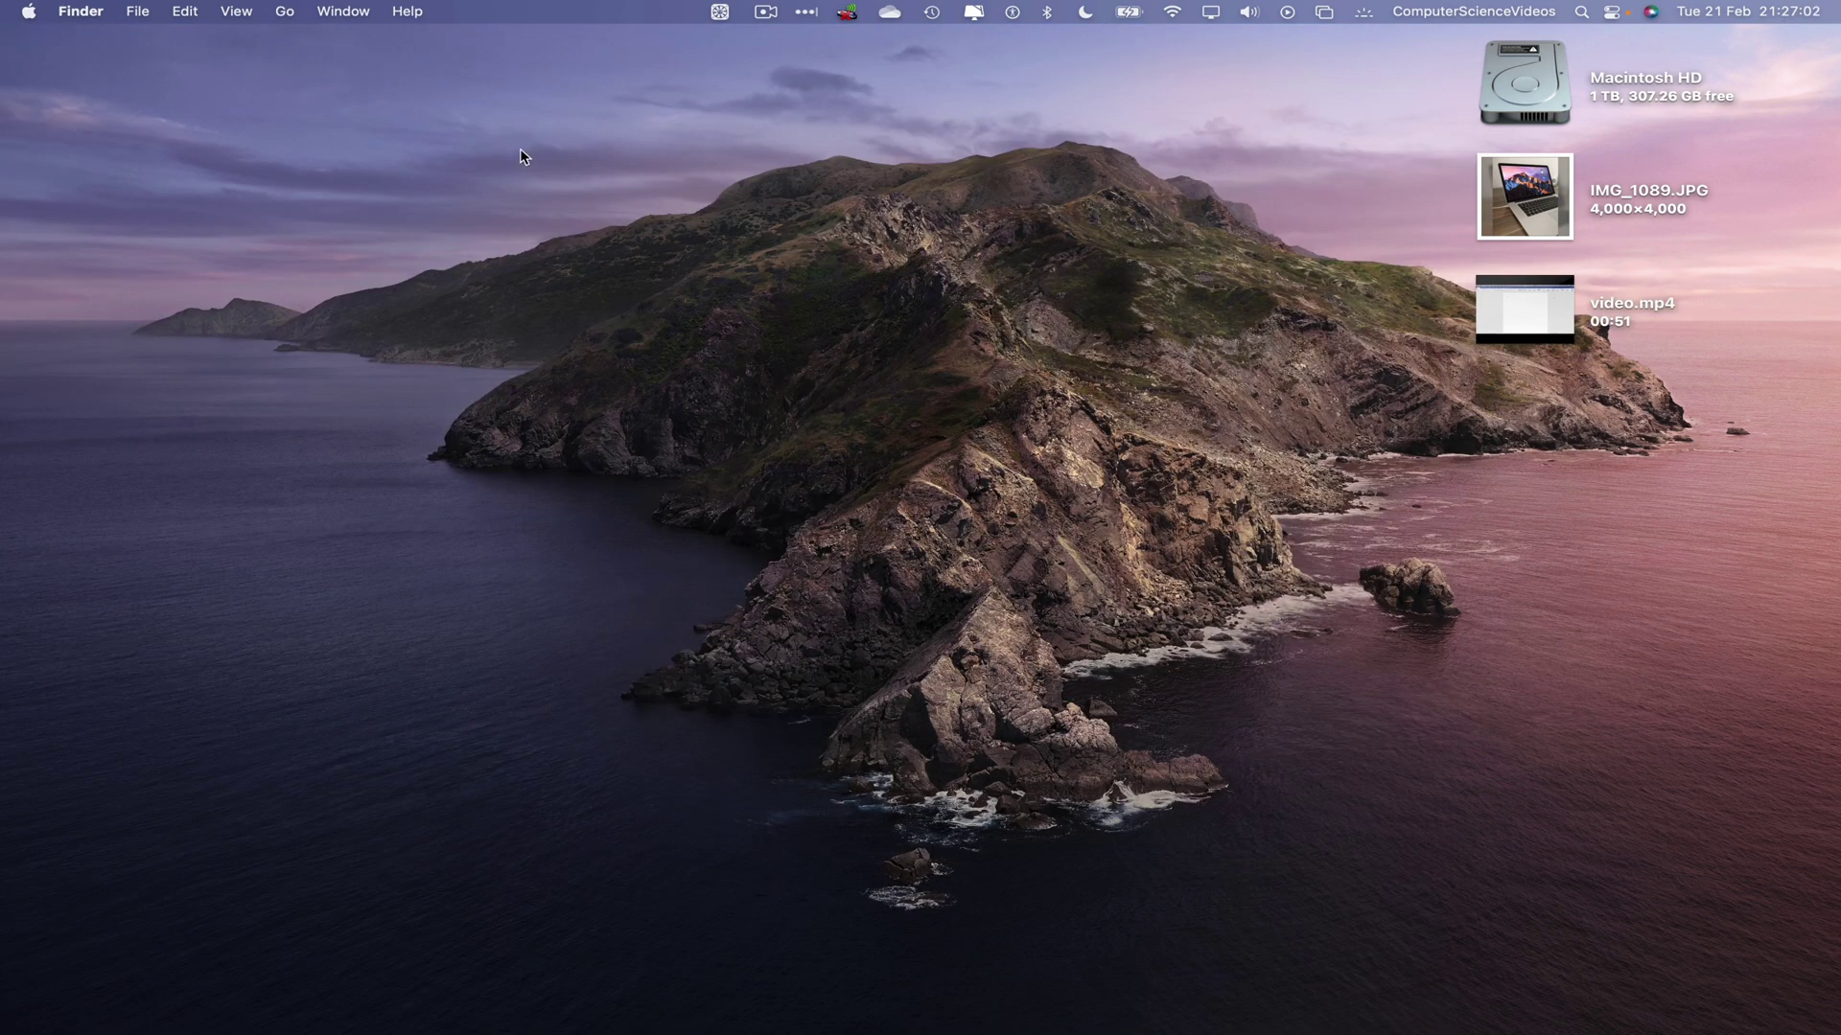
# Back in Safari, start a new Truth and upload video.mp4 from the Desktop
pyautogui.click(276, 997)
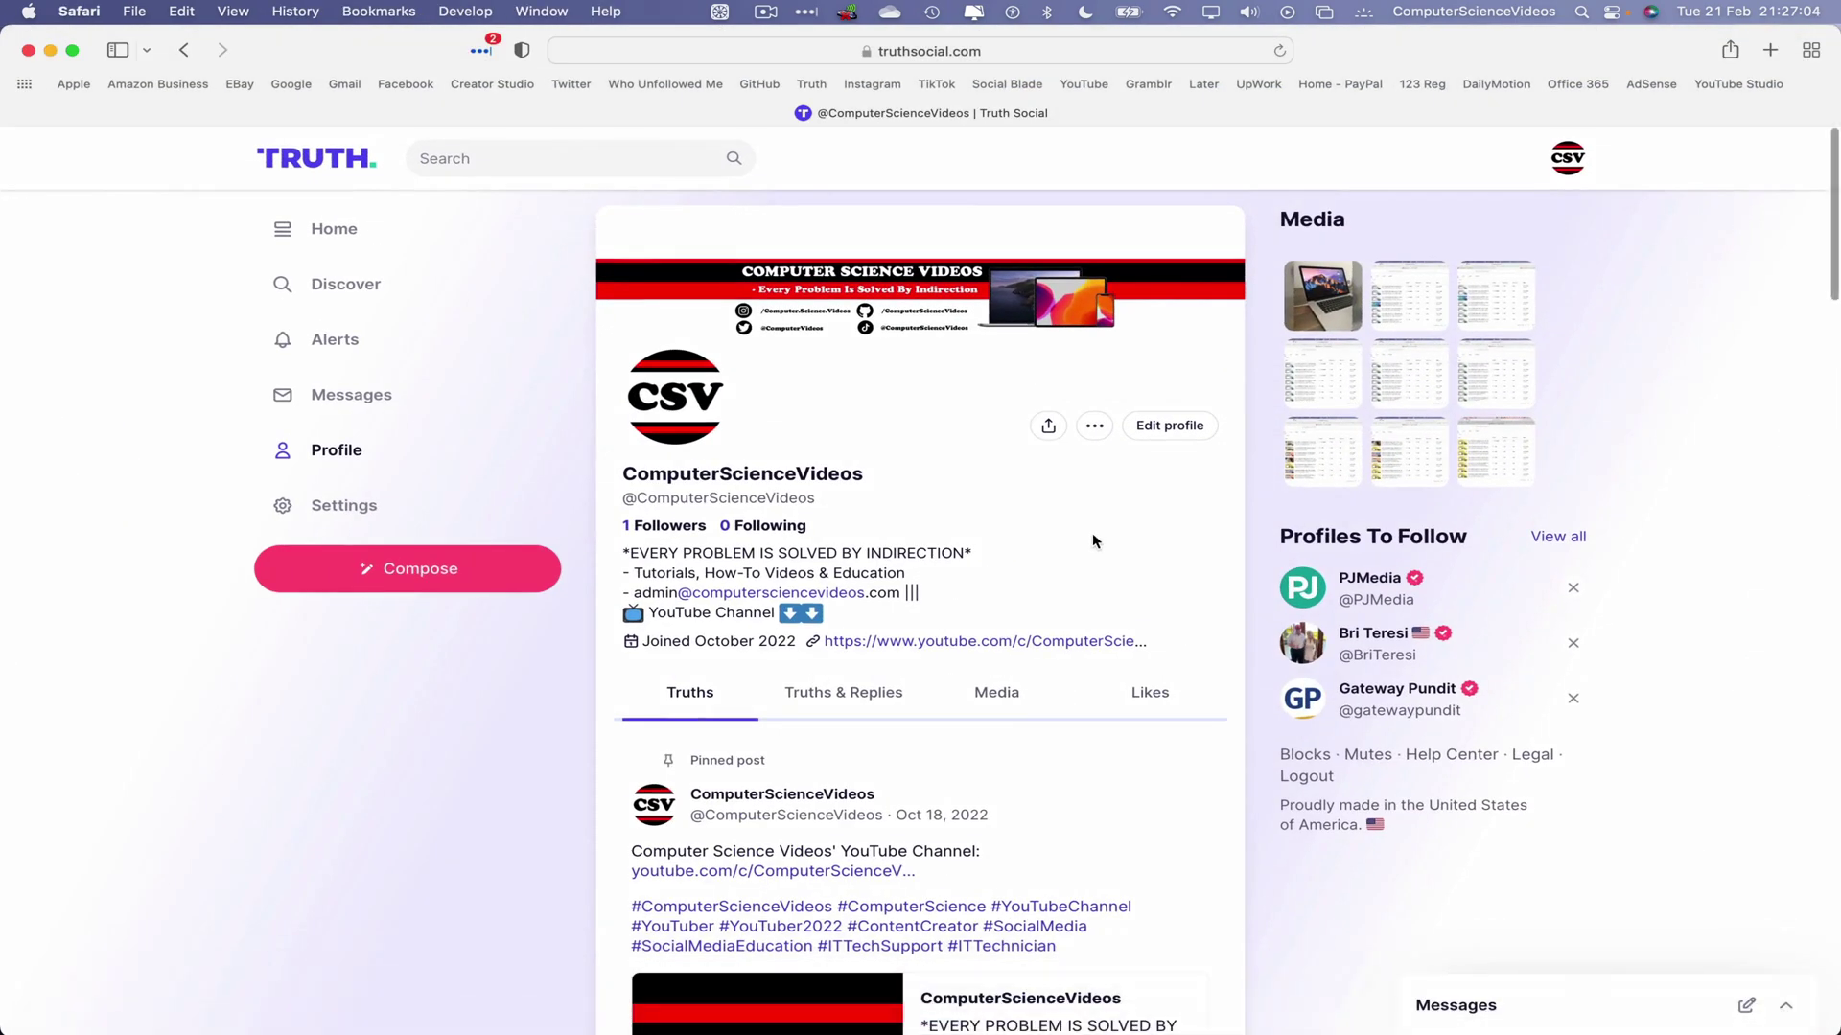
pyautogui.click(518, 571)
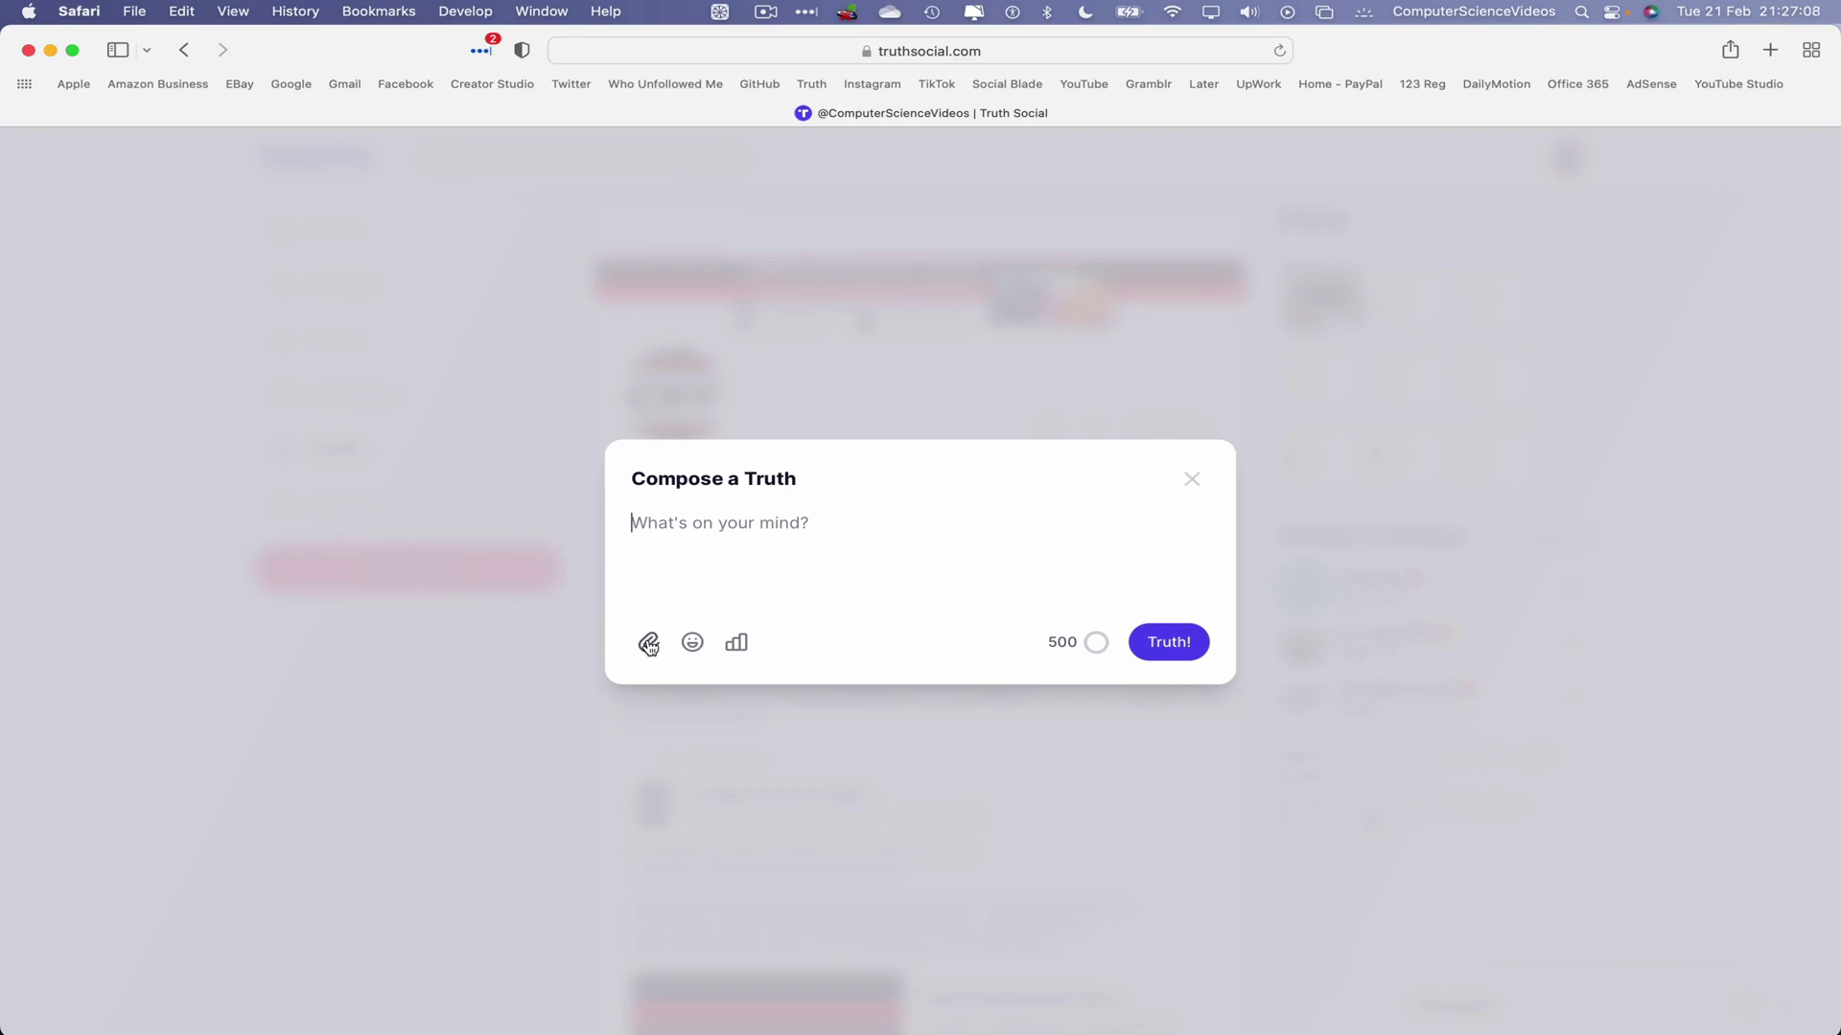
pyautogui.click(648, 644)
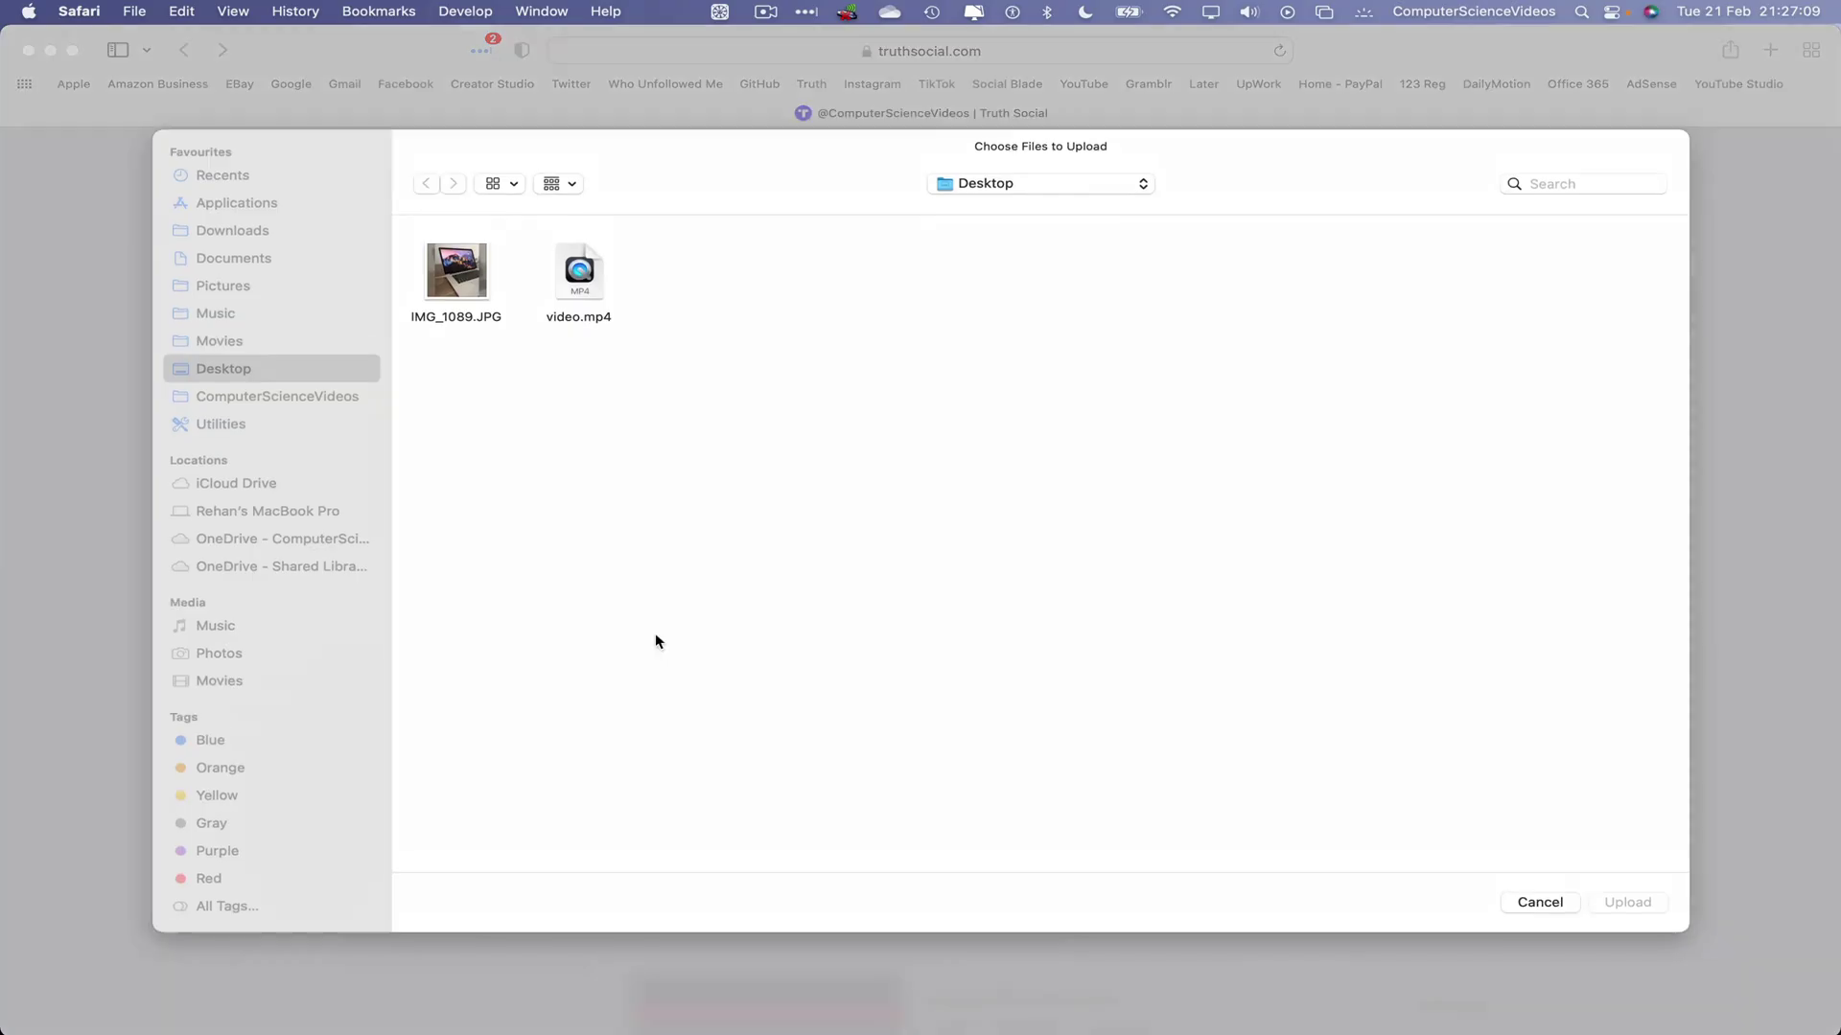
pyautogui.click(607, 290)
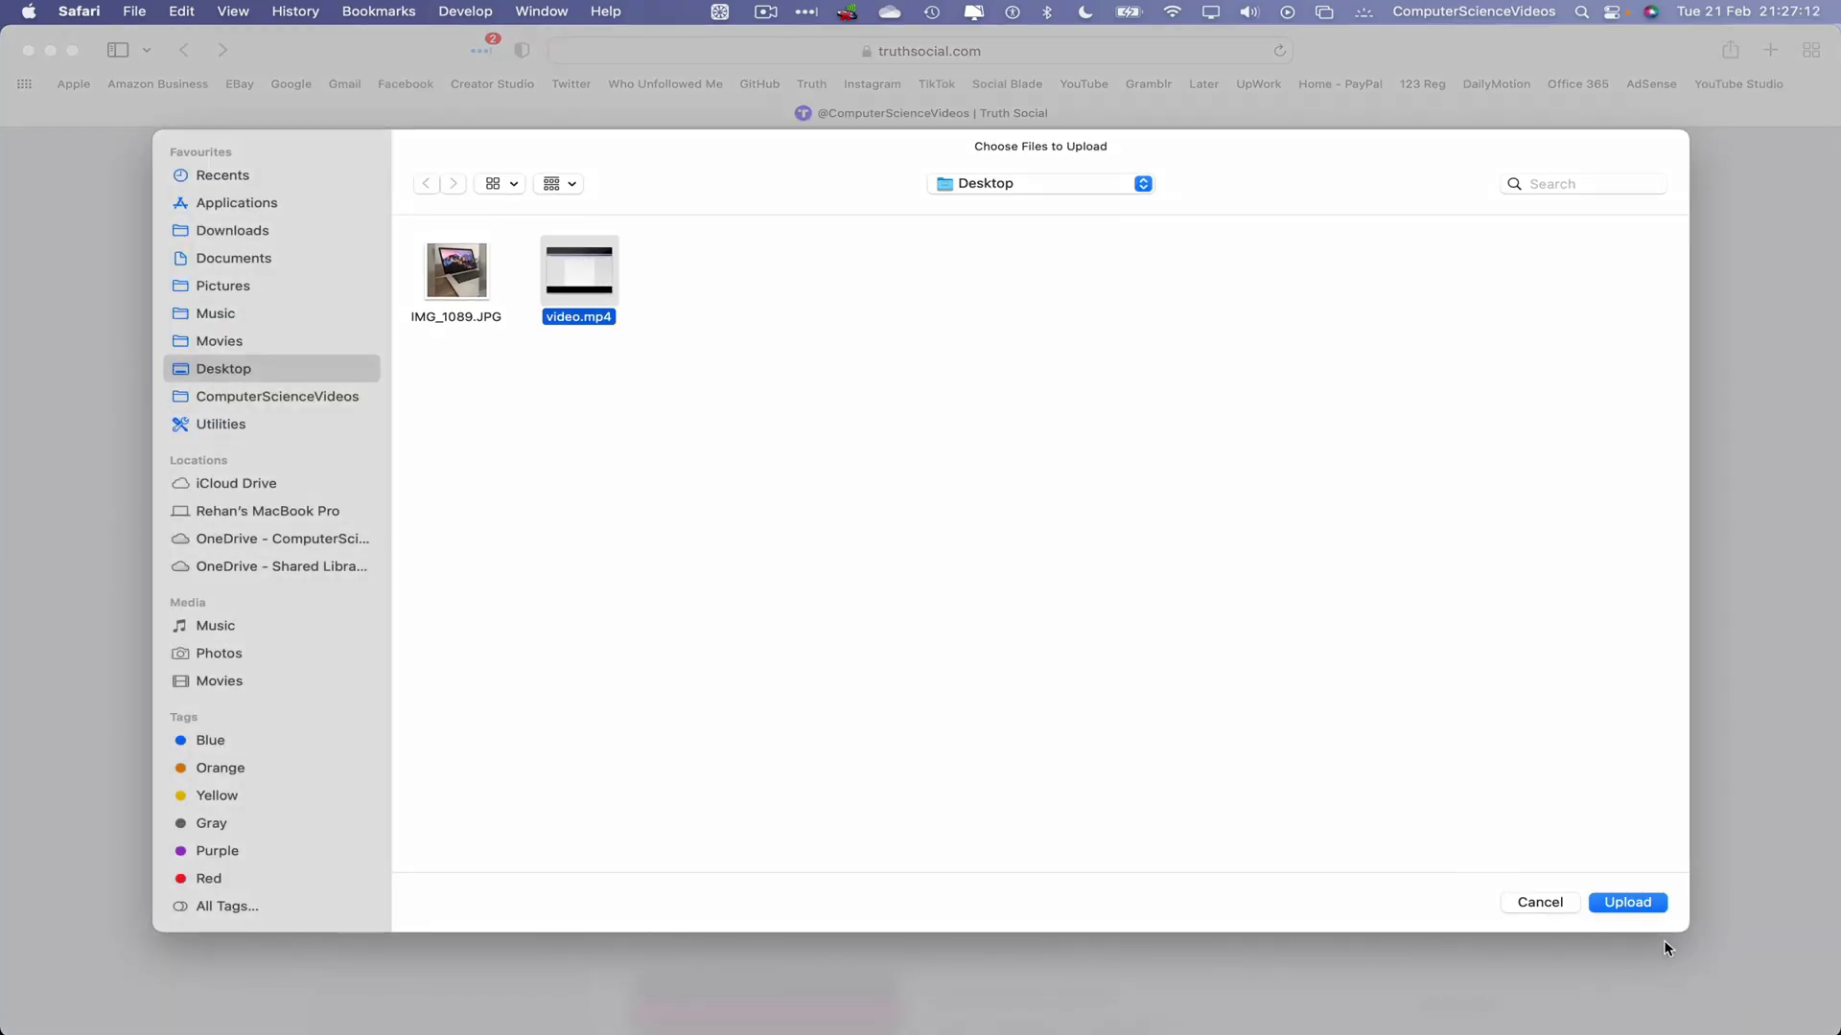
pyautogui.click(1656, 905)
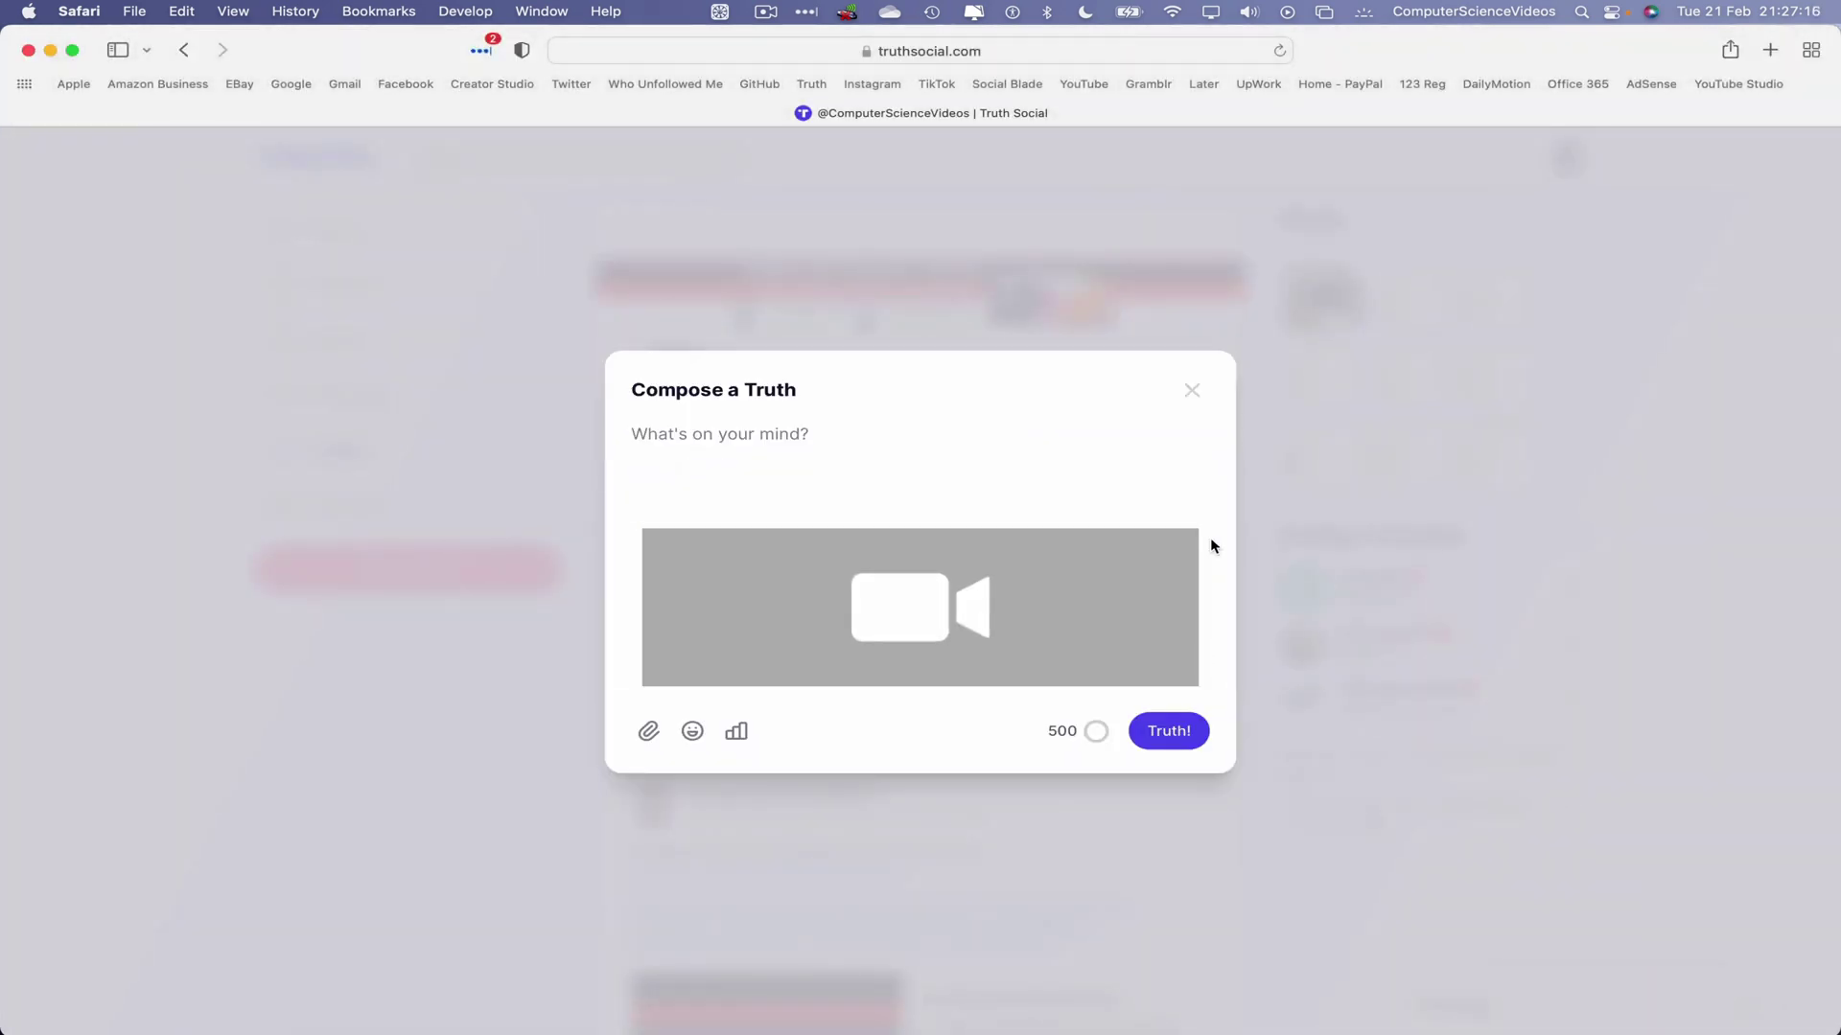
# Caption the video post 'Video #ComputerScienceVideos' and publish it
pyautogui.click(876, 436)
pyautogui.write('Video #ComputerScience')
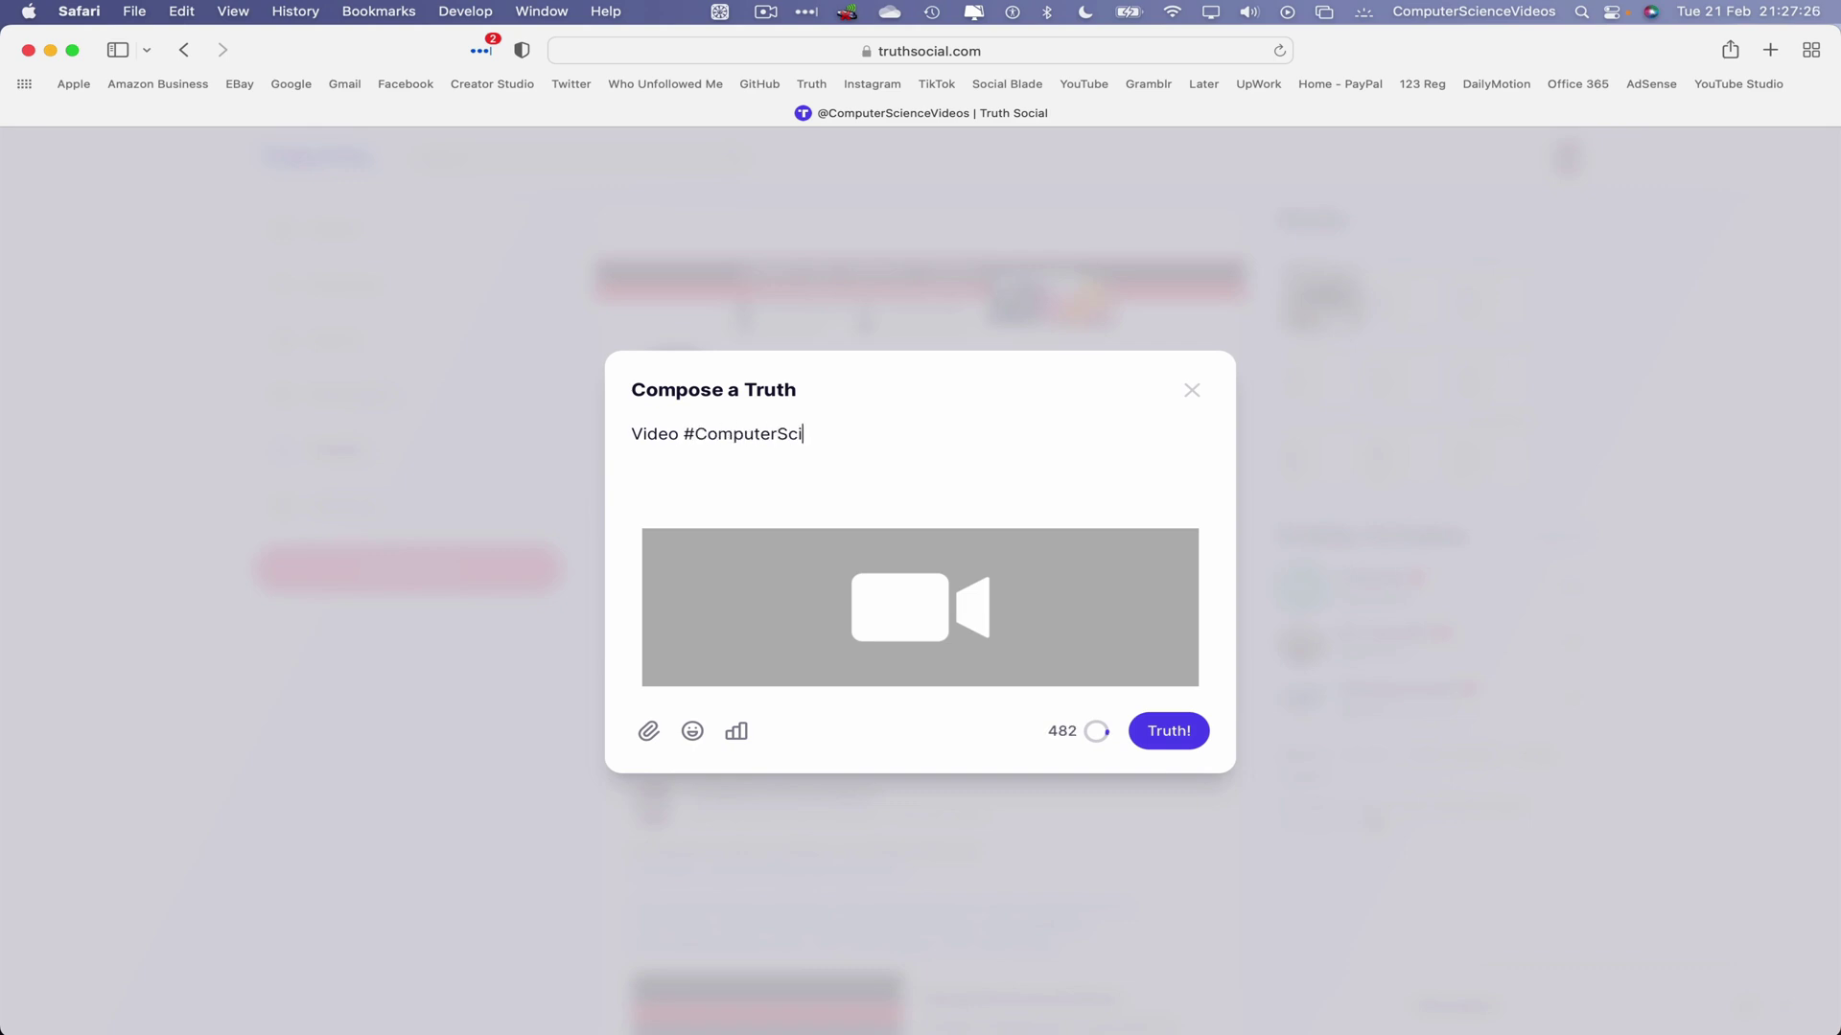
pyautogui.write('Videos')
pyautogui.click(1181, 749)
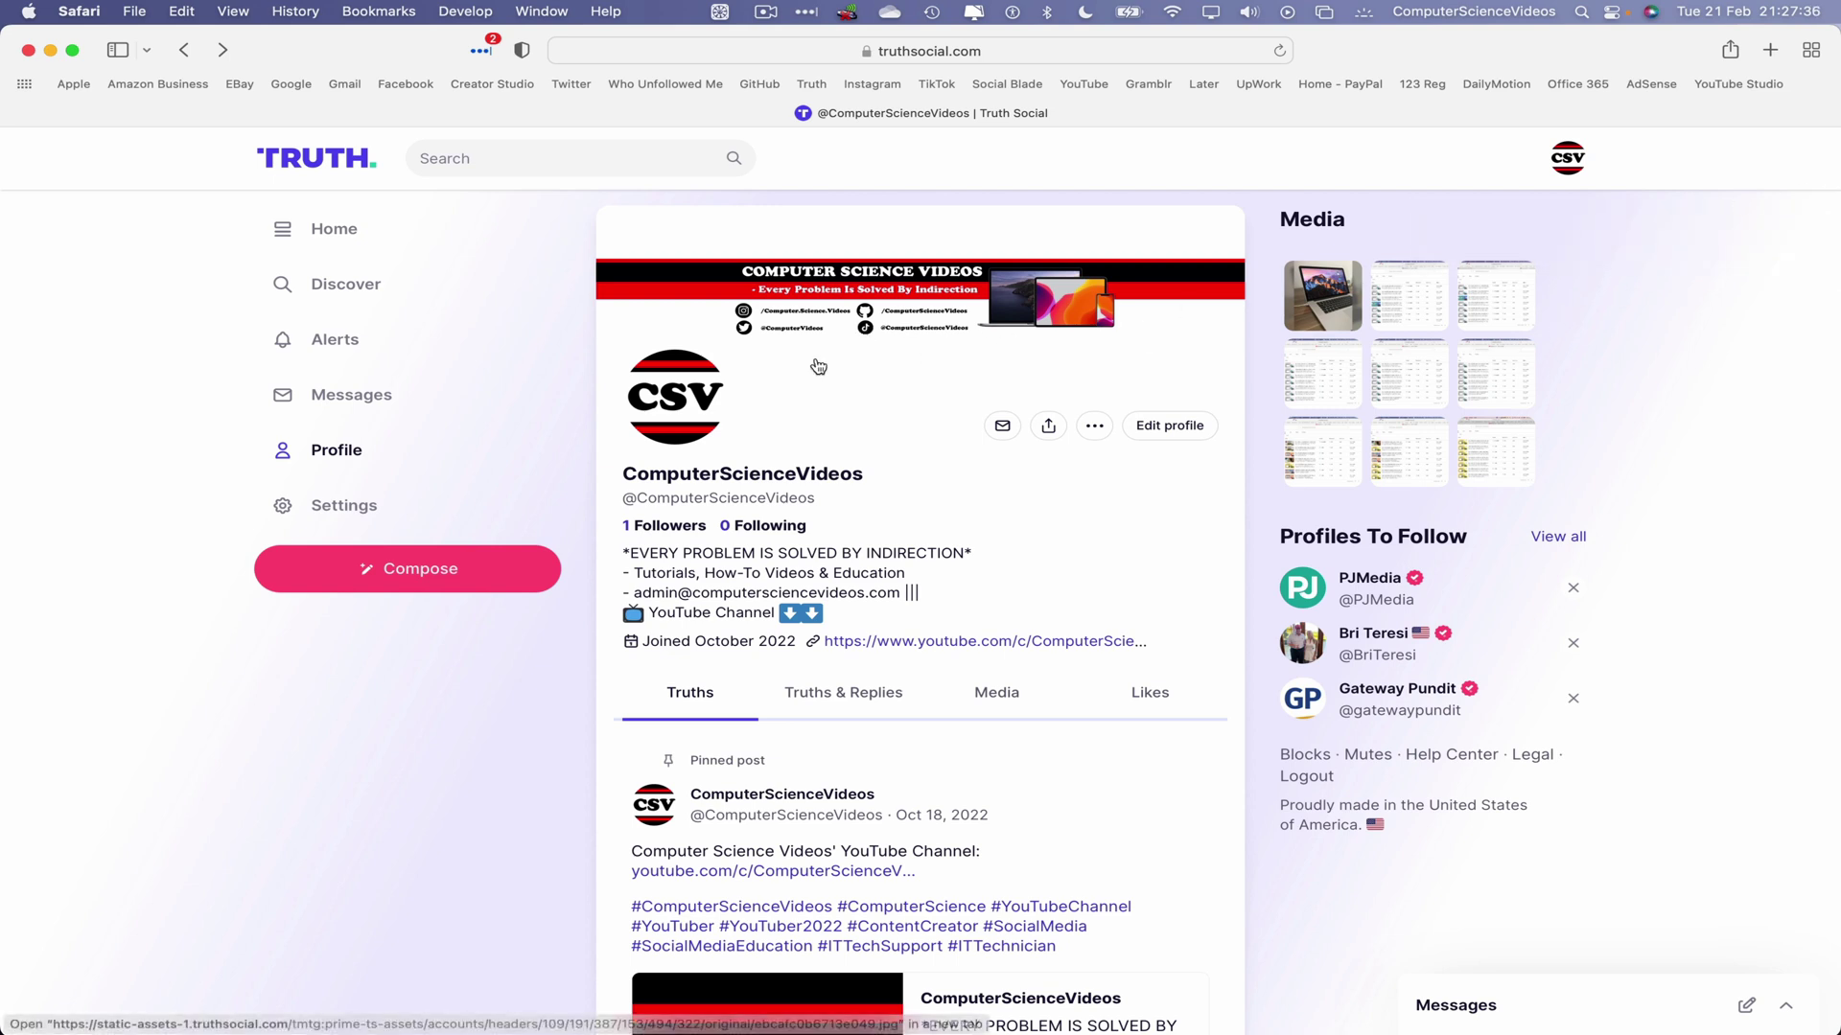
# Reload the profile, return to the top and open a blank Compose a Truth dialog
pyautogui.rightClick(121, 361)
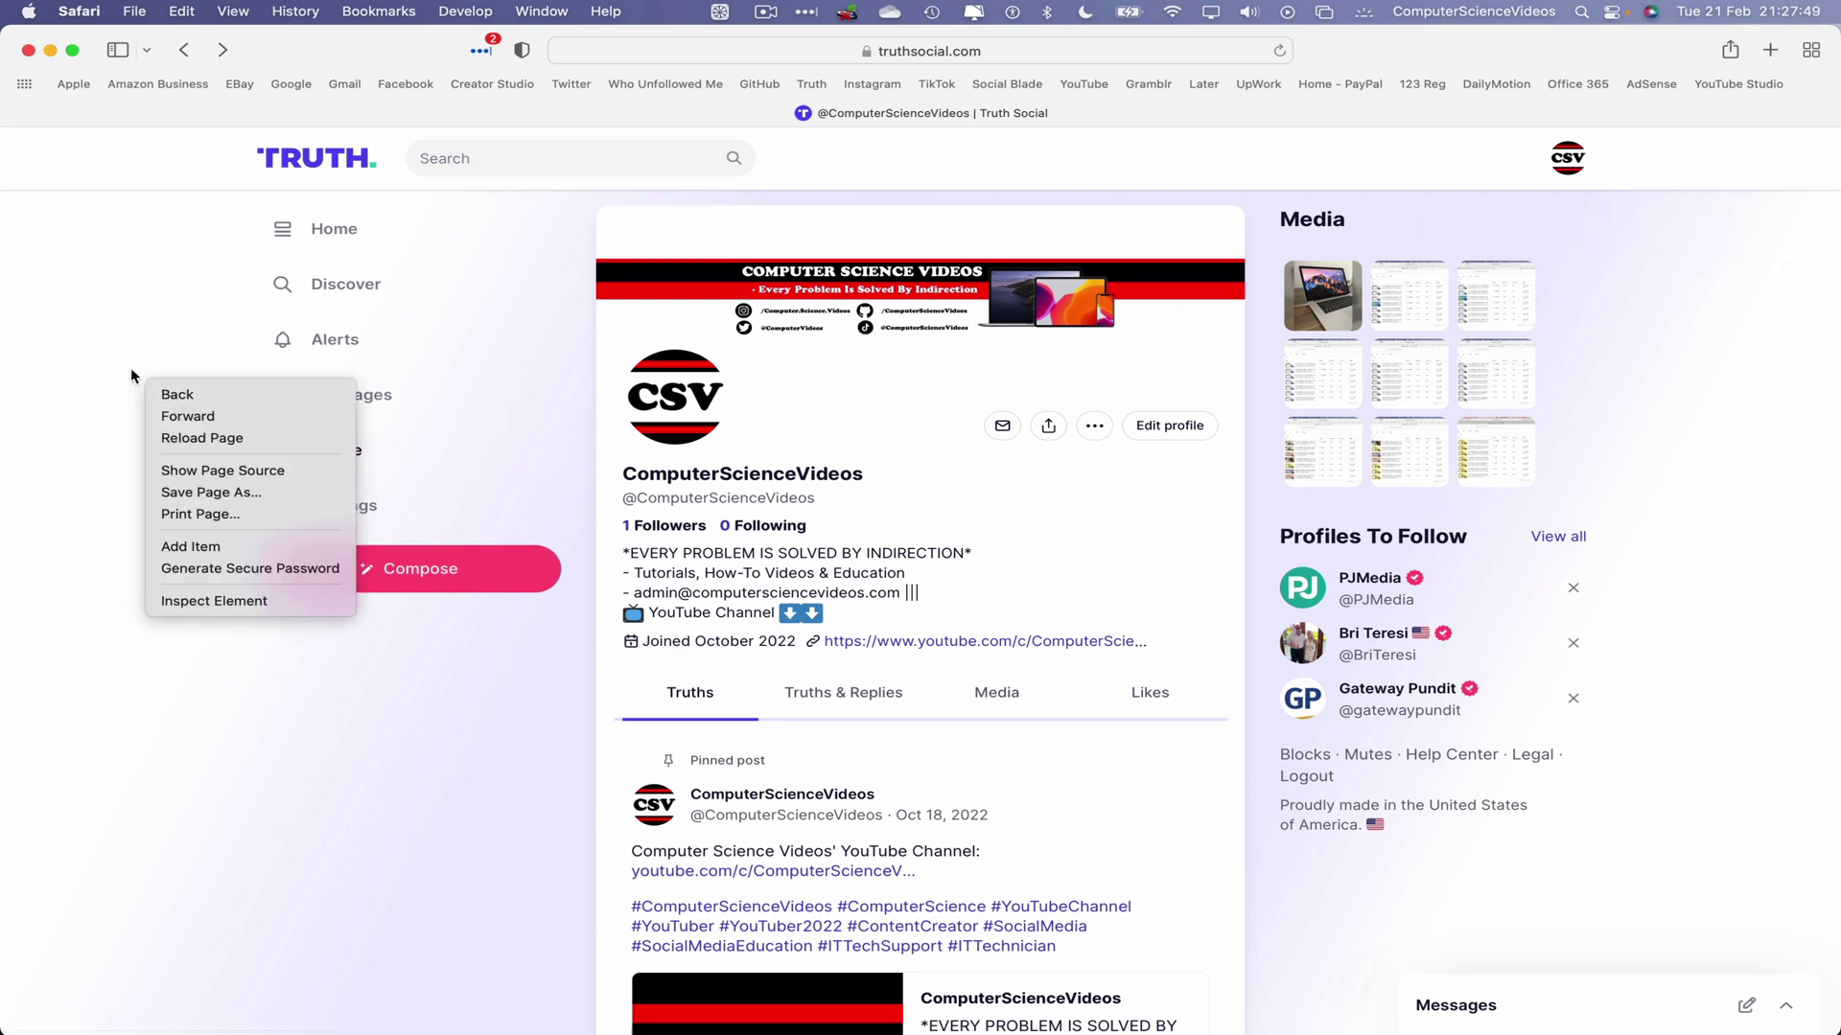
pyautogui.click(199, 438)
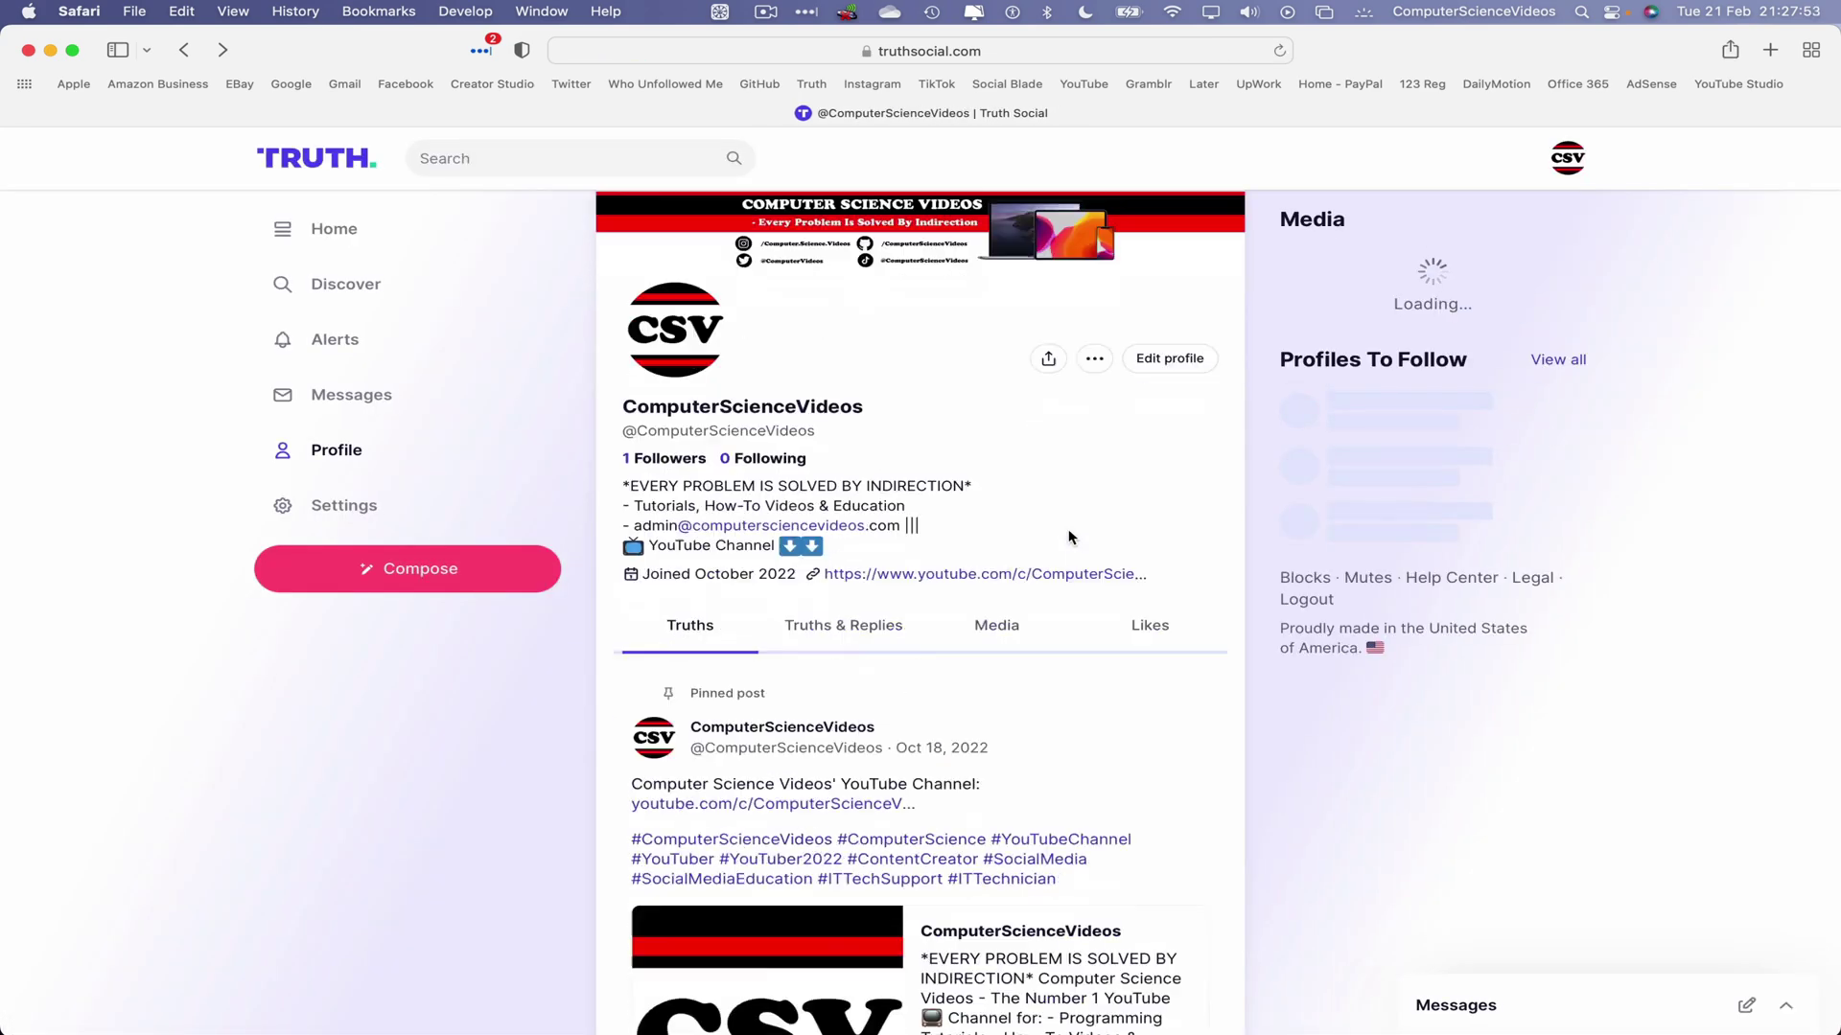
pyautogui.scroll(-15, 1070, 538)
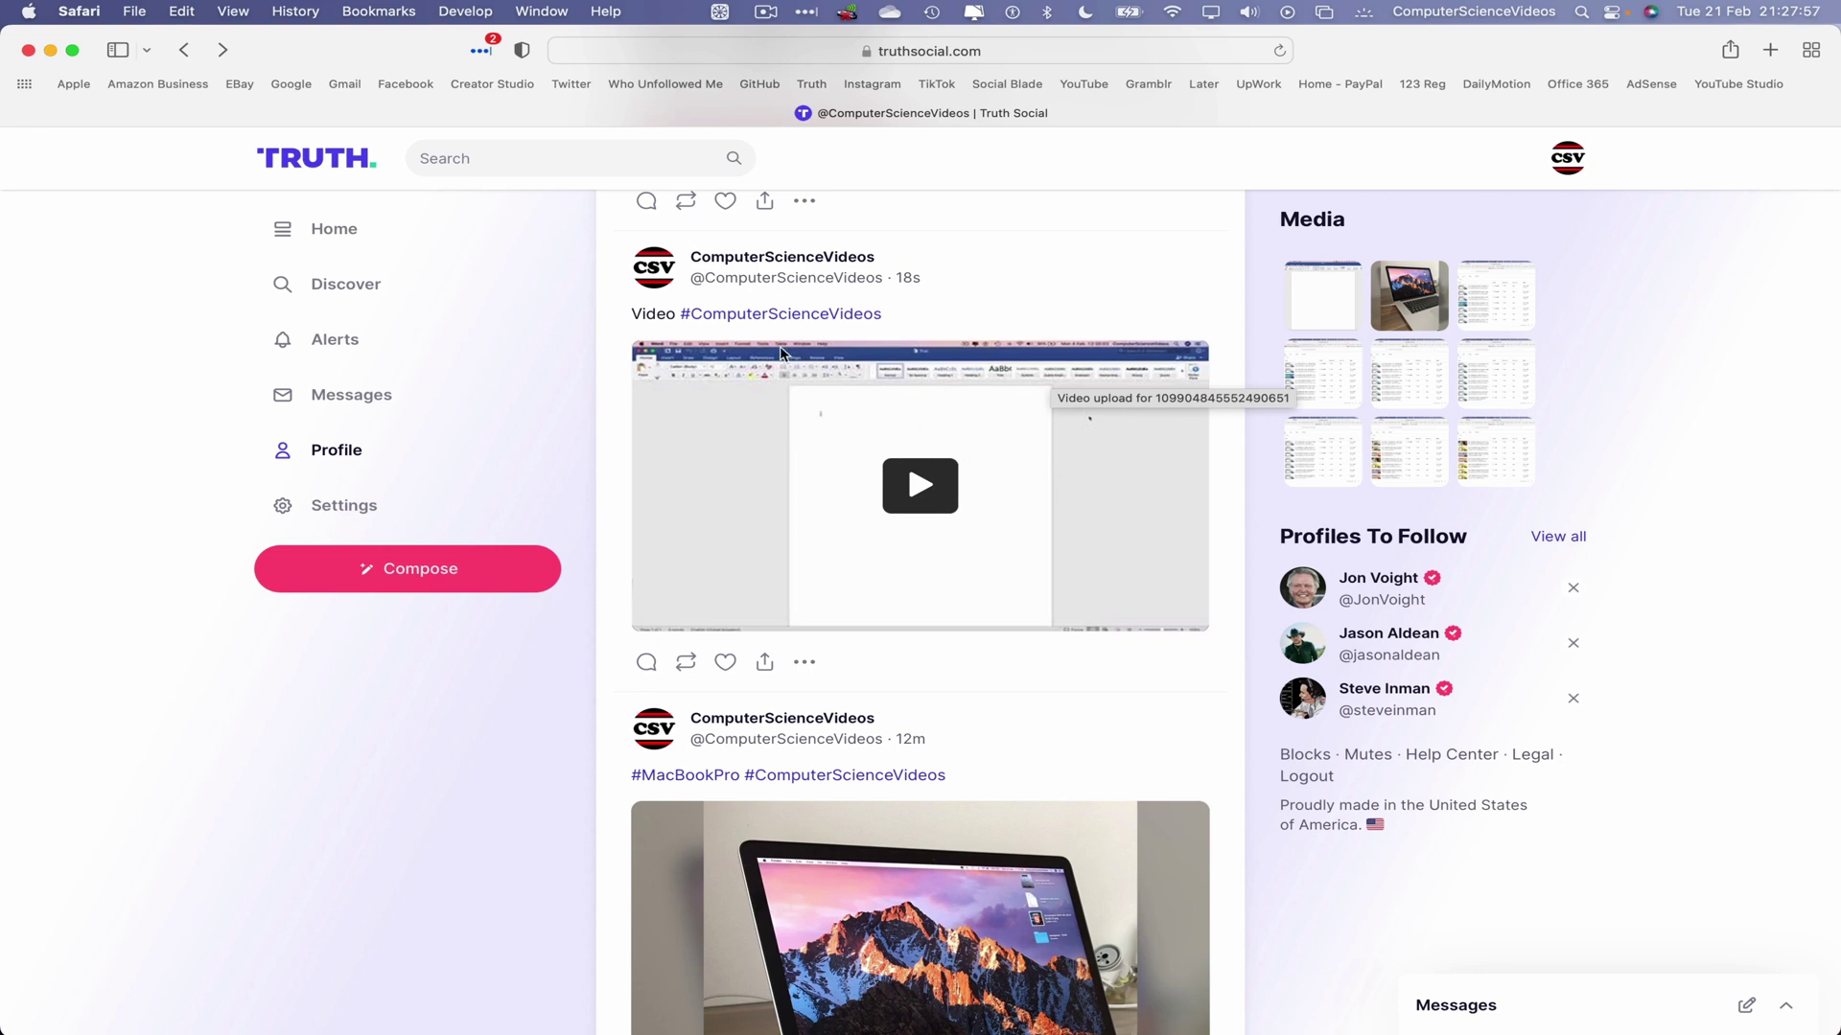
pyautogui.scroll(15, 918, 424)
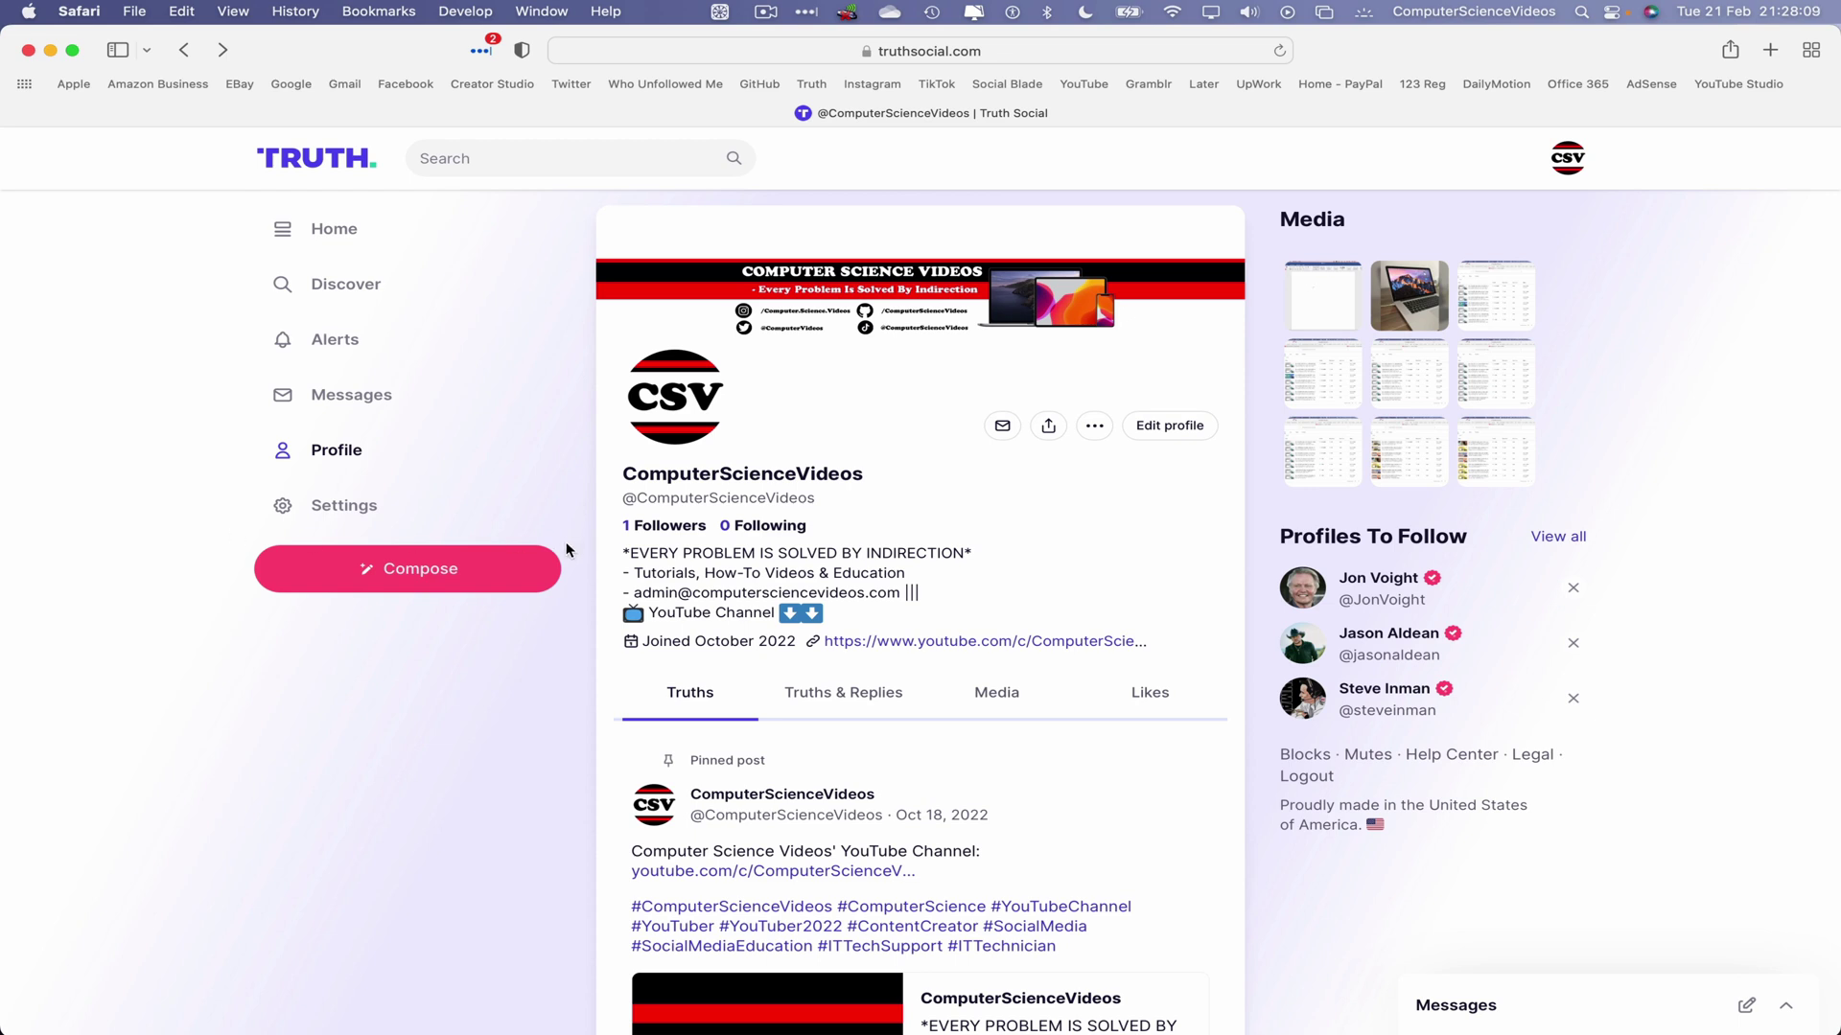
pyautogui.click(507, 581)
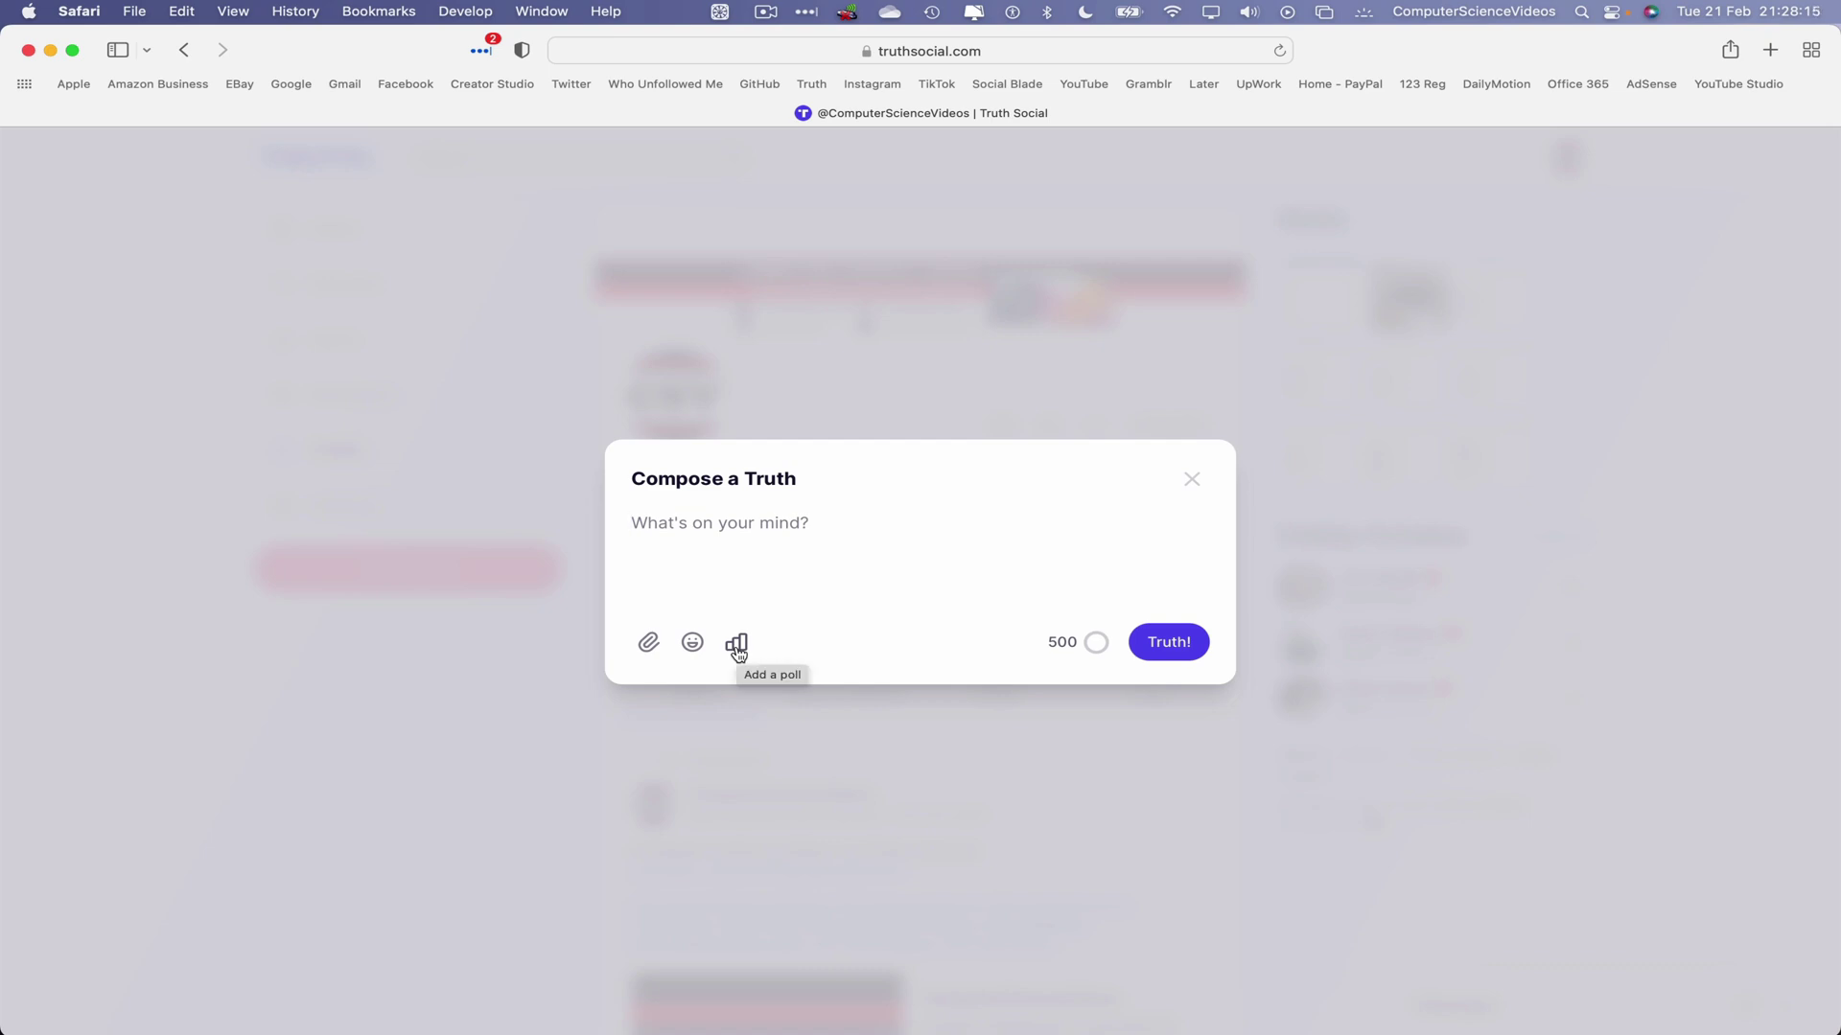
# Make a poll asking 'What technology are you currently using?' with answers Phone, Computer, Tablet
pyautogui.click(737, 652)
pyautogui.click(804, 358)
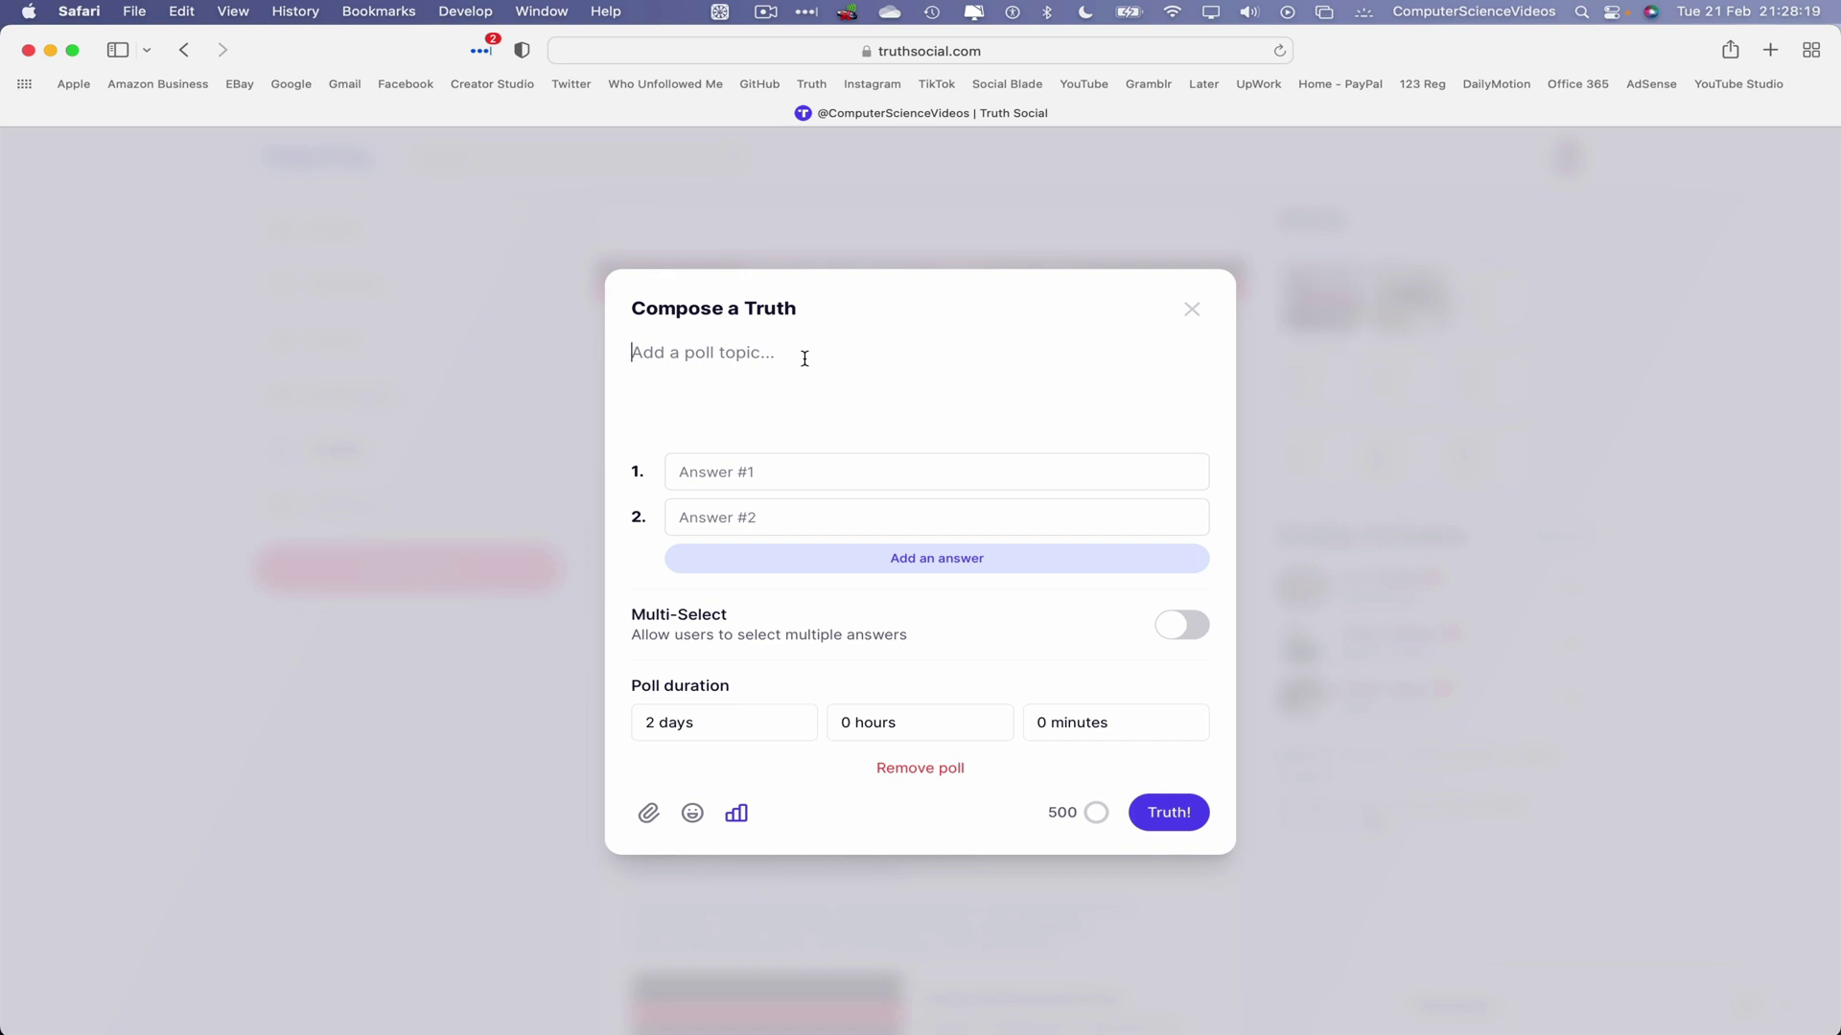
pyautogui.write('What techn')
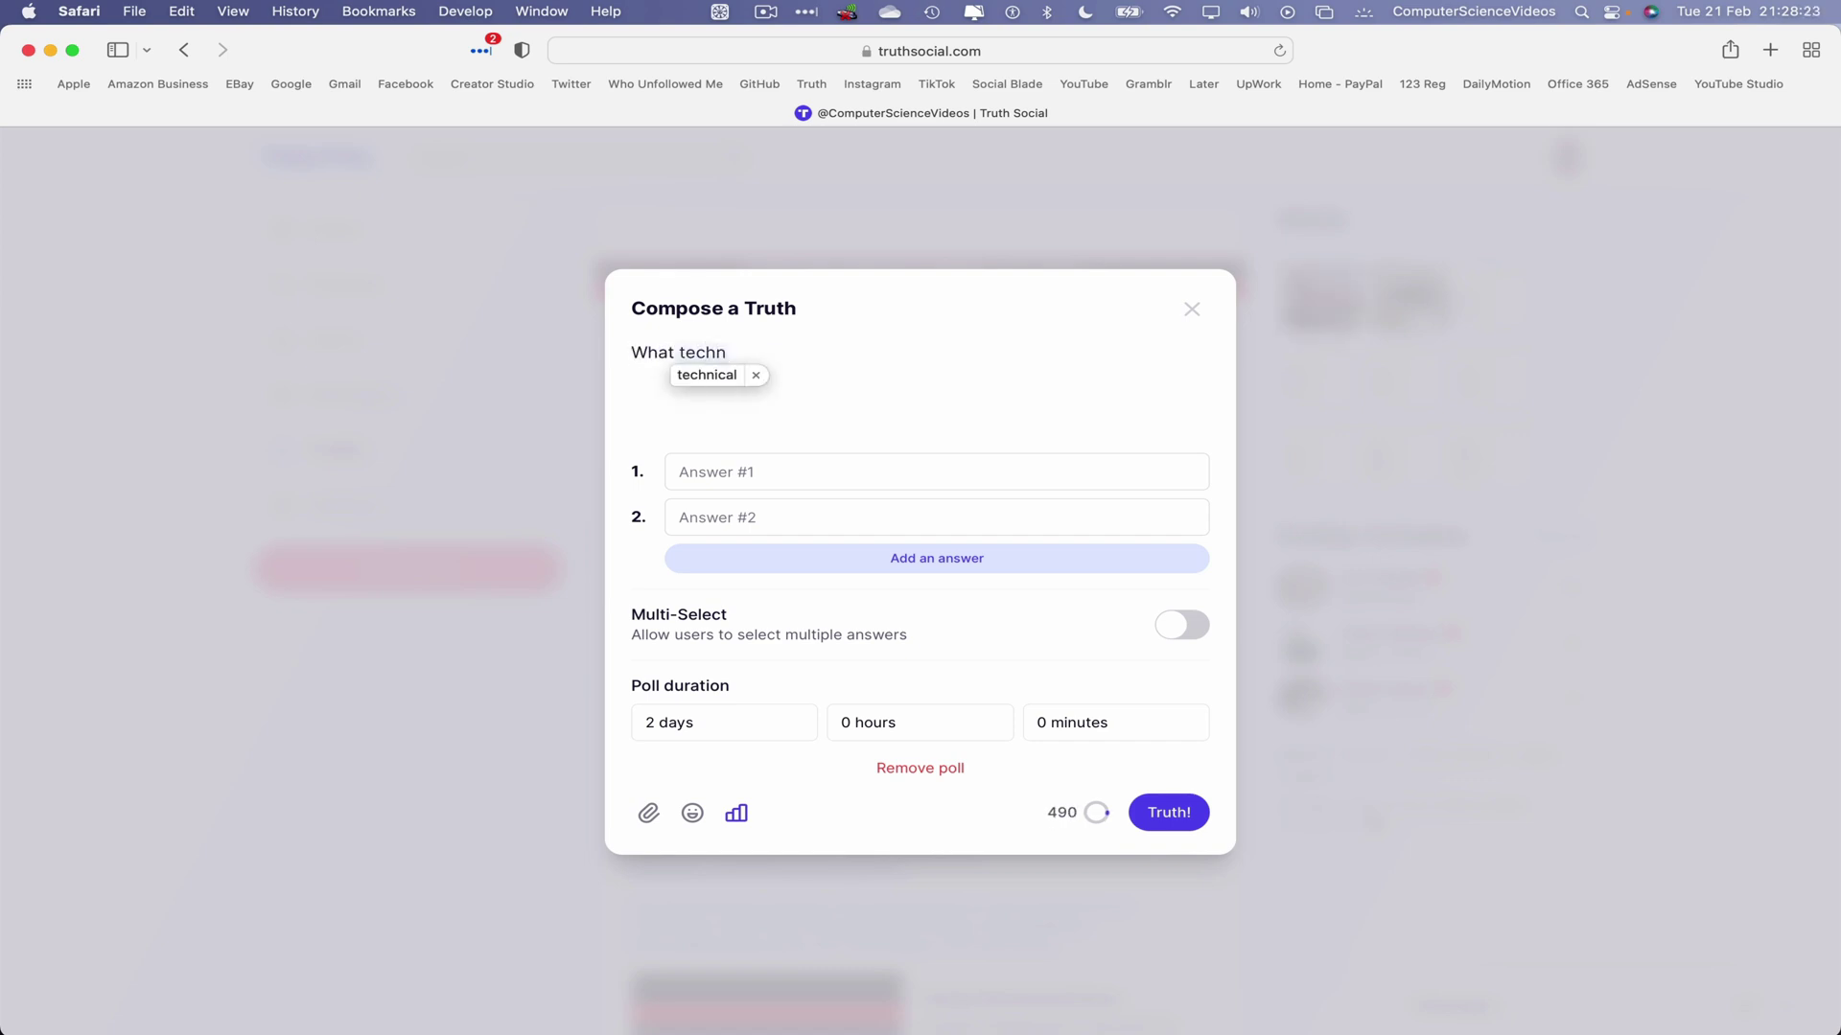
pyautogui.write('ology are y')
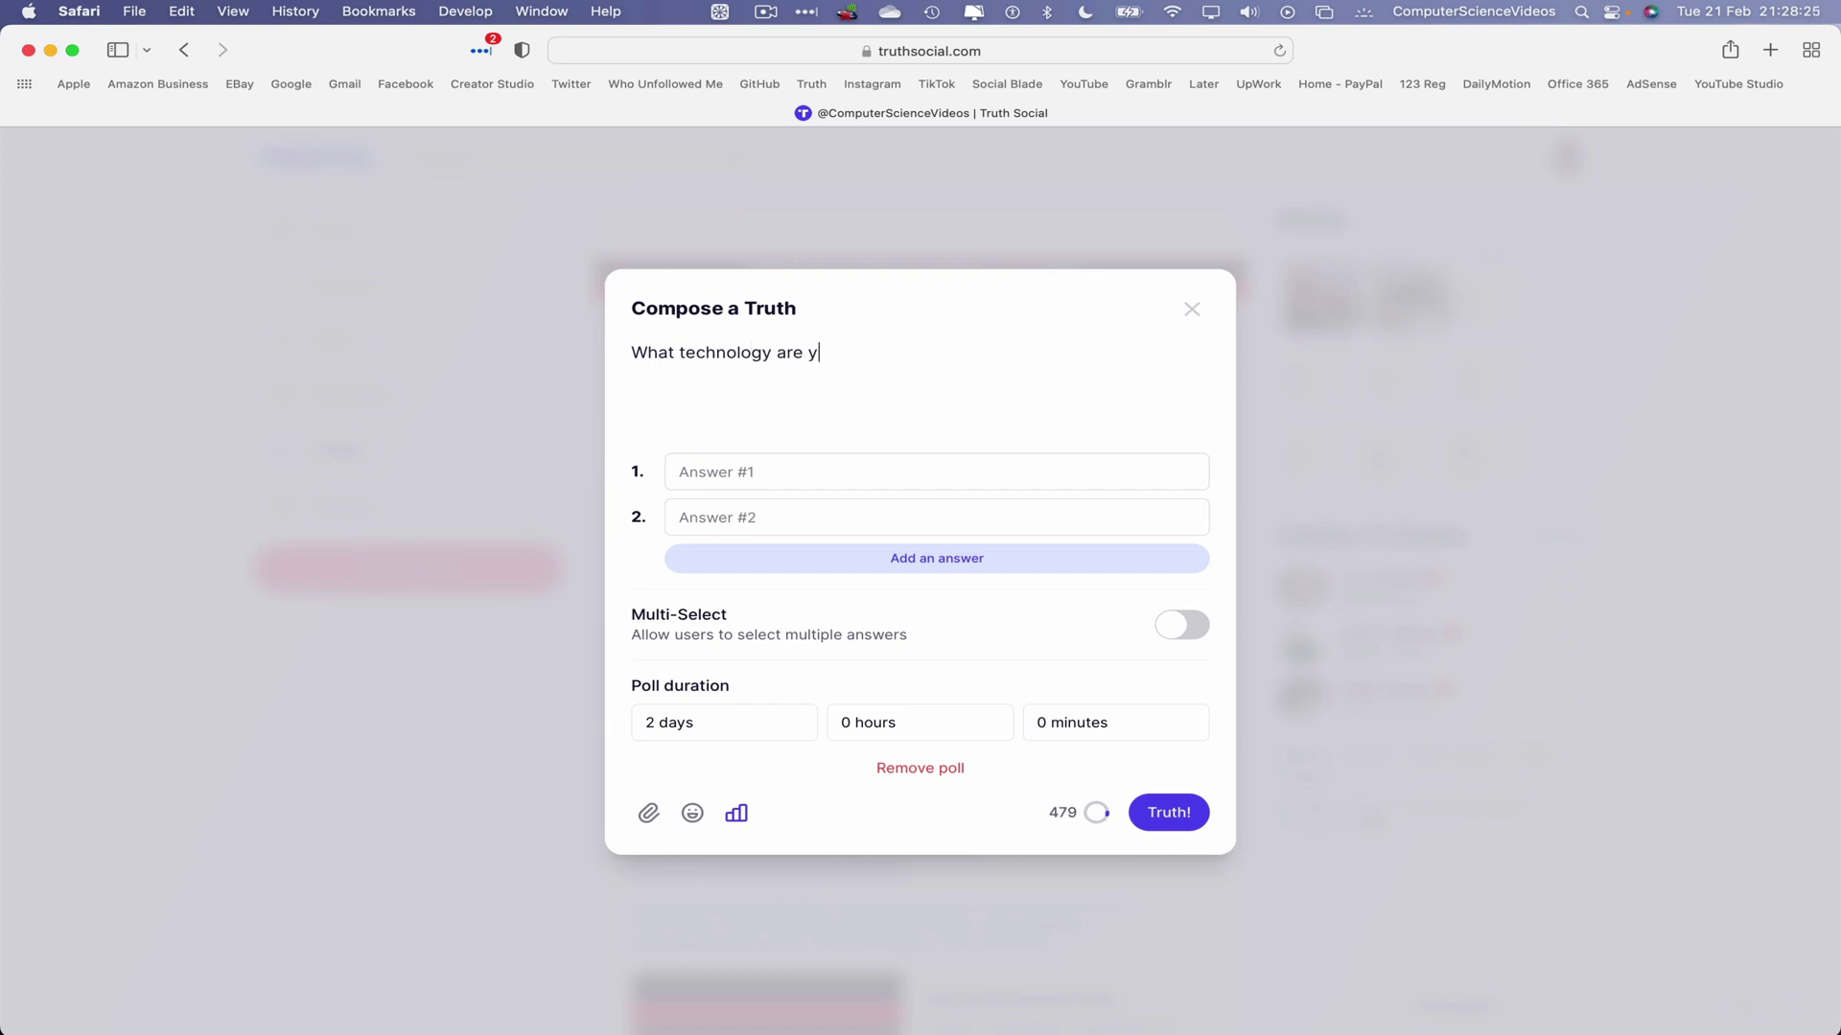
pyautogui.write('ou currently using?')
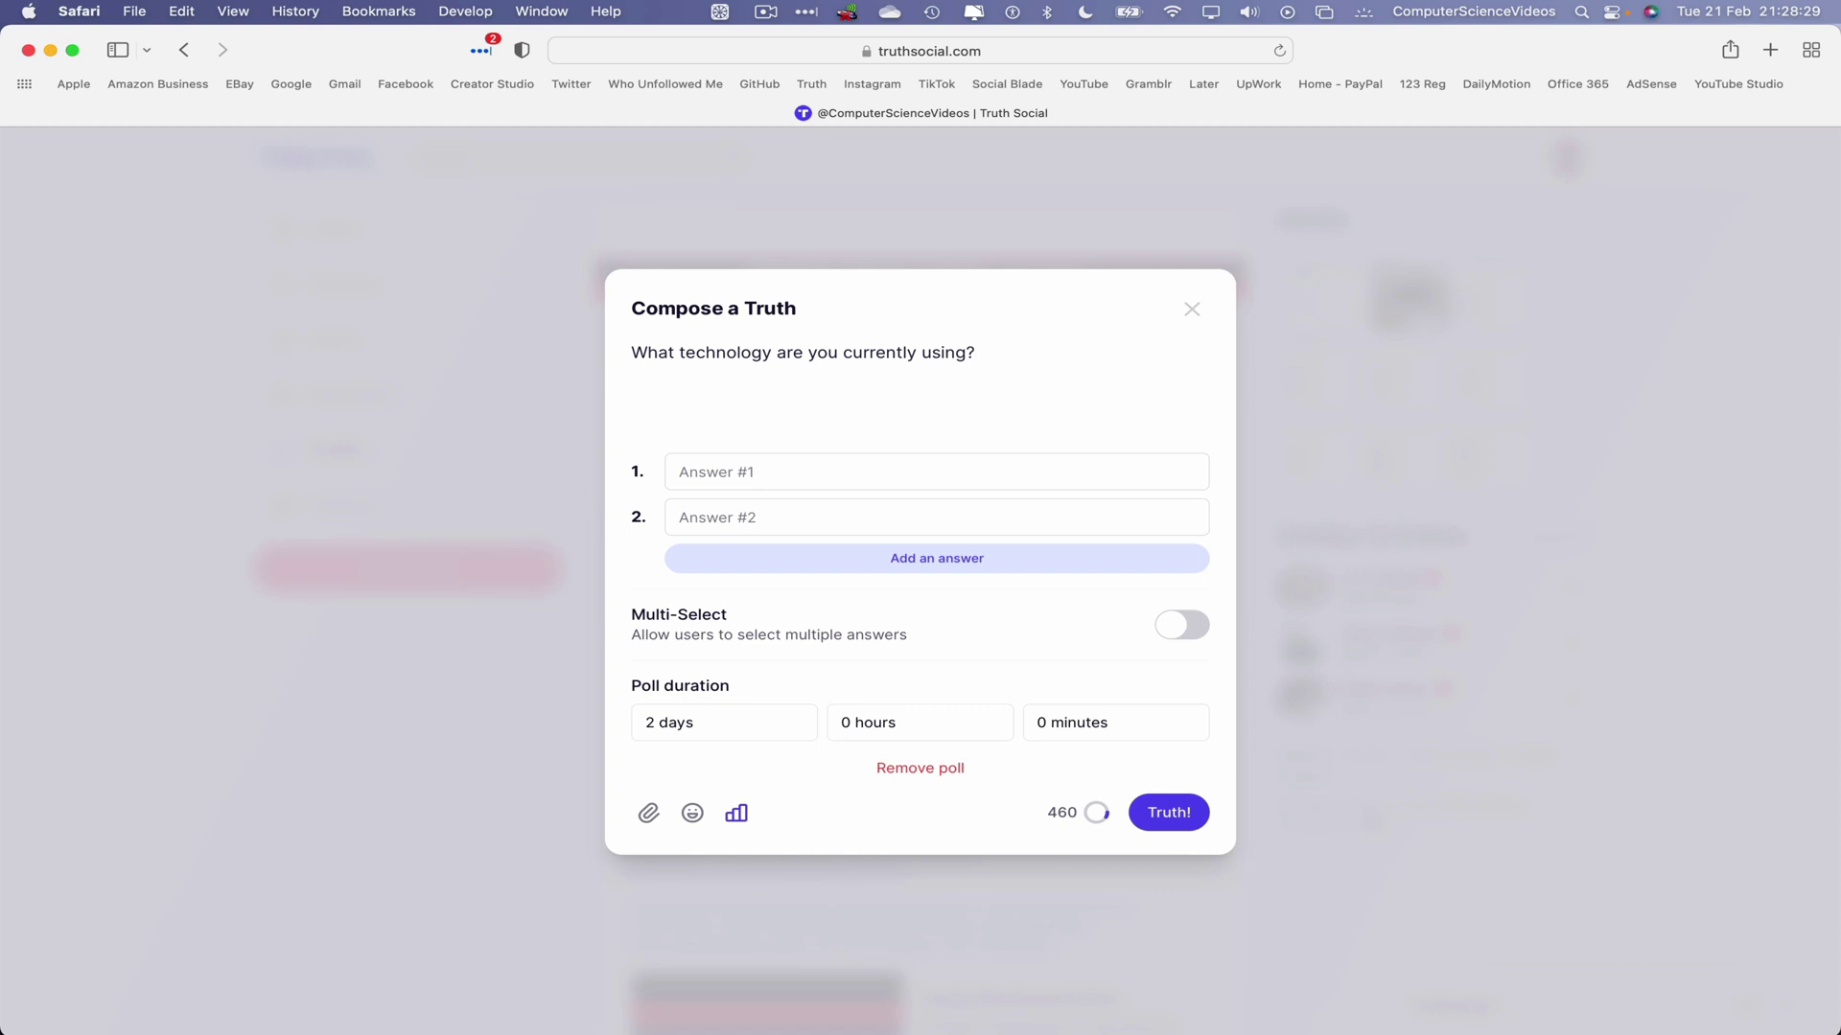
pyautogui.click(869, 471)
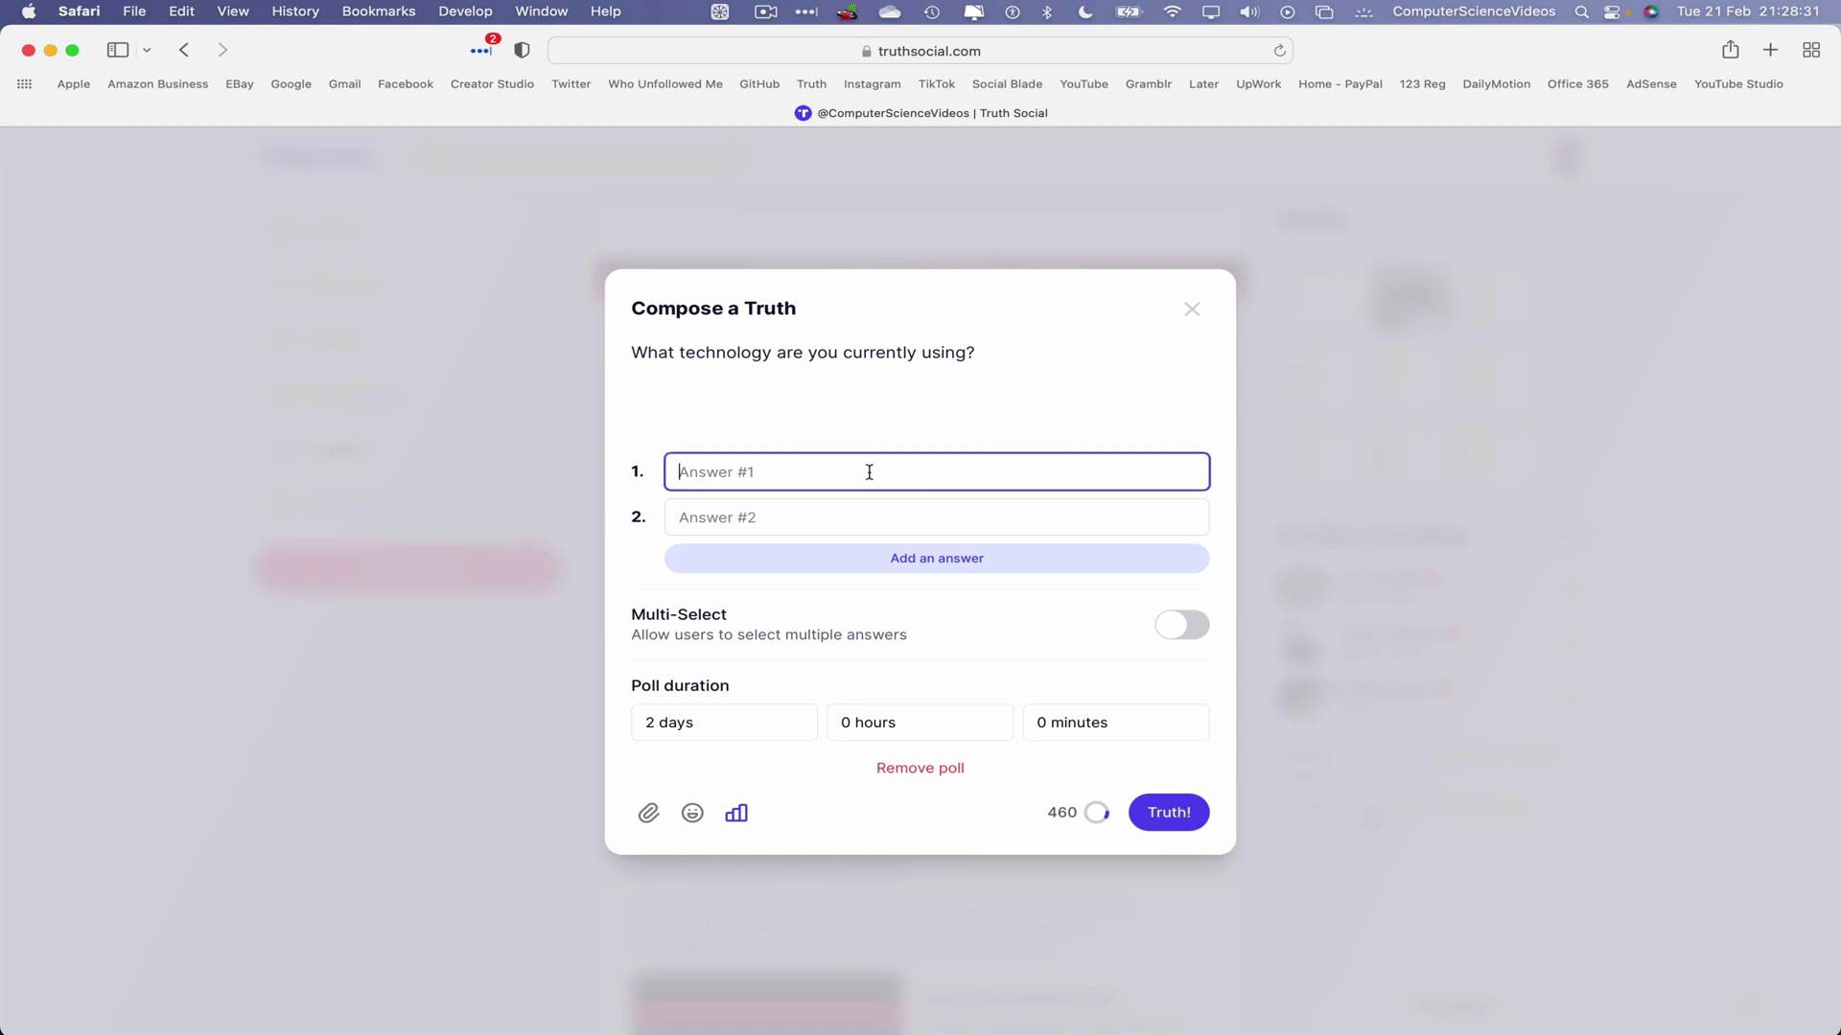
pyautogui.write('Phone')
pyautogui.click(799, 526)
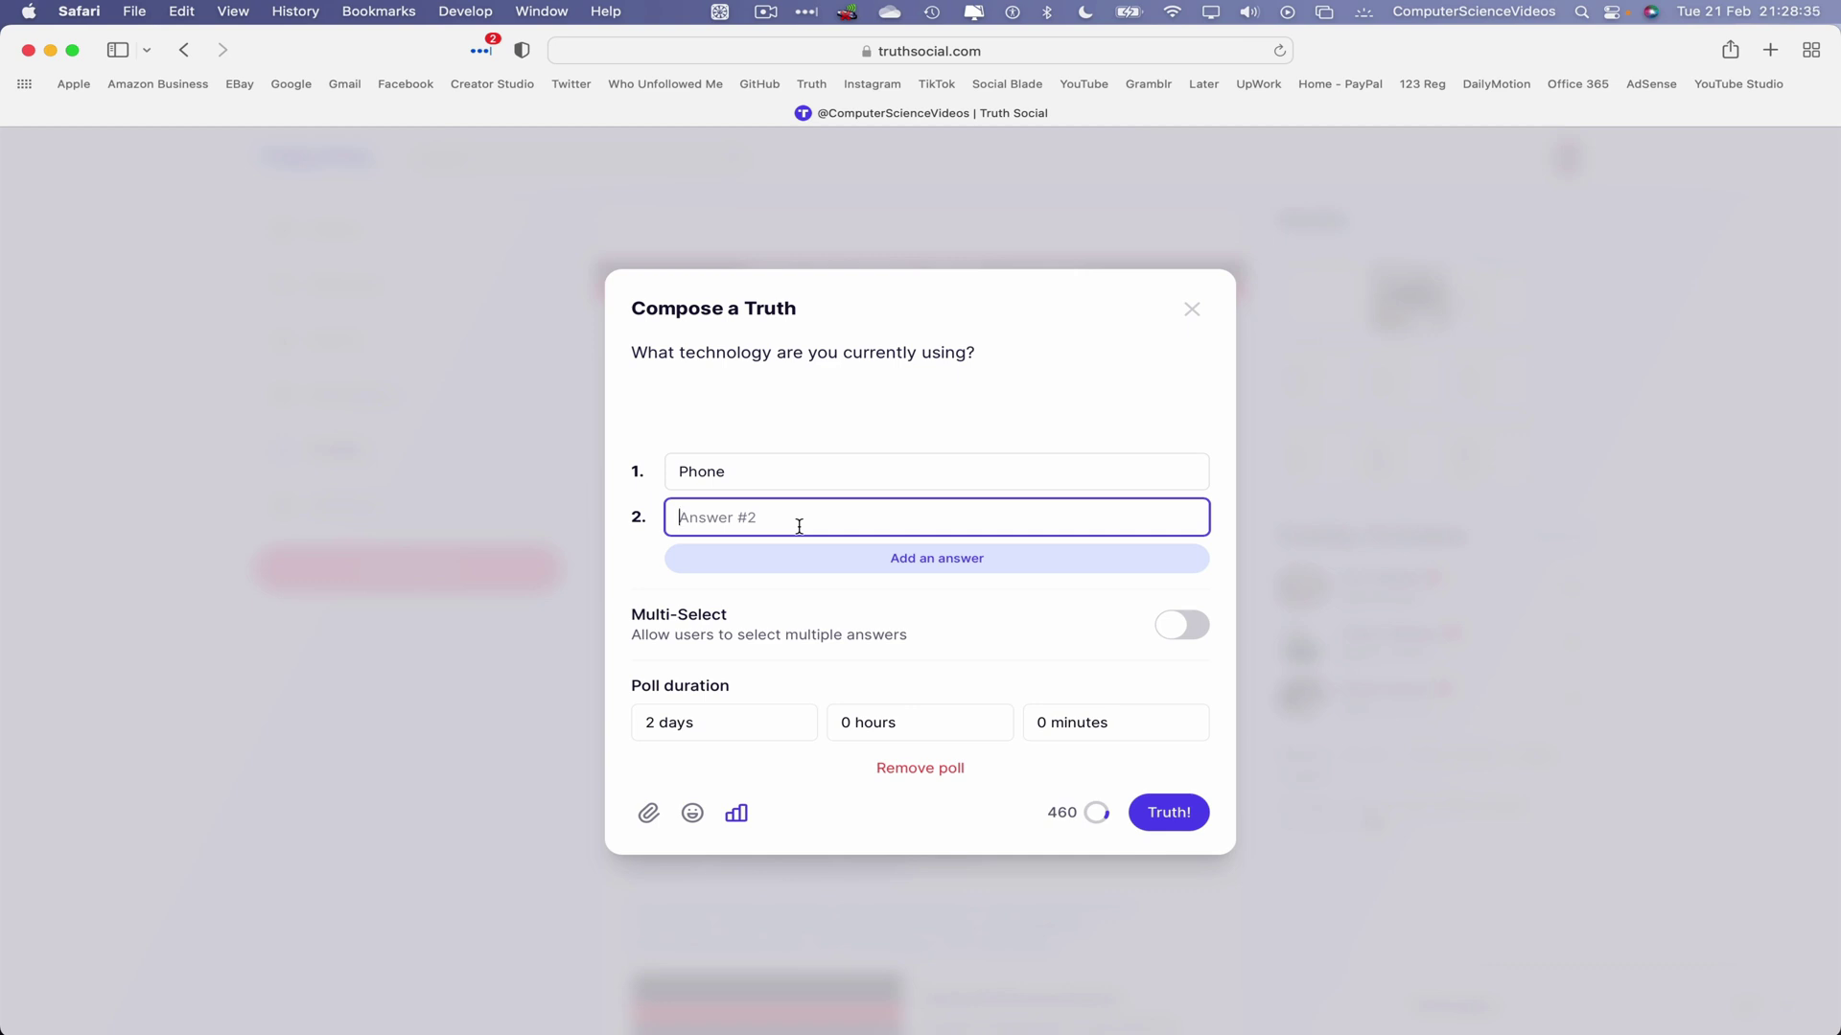
pyautogui.write('Computer')
pyautogui.click(1064, 562)
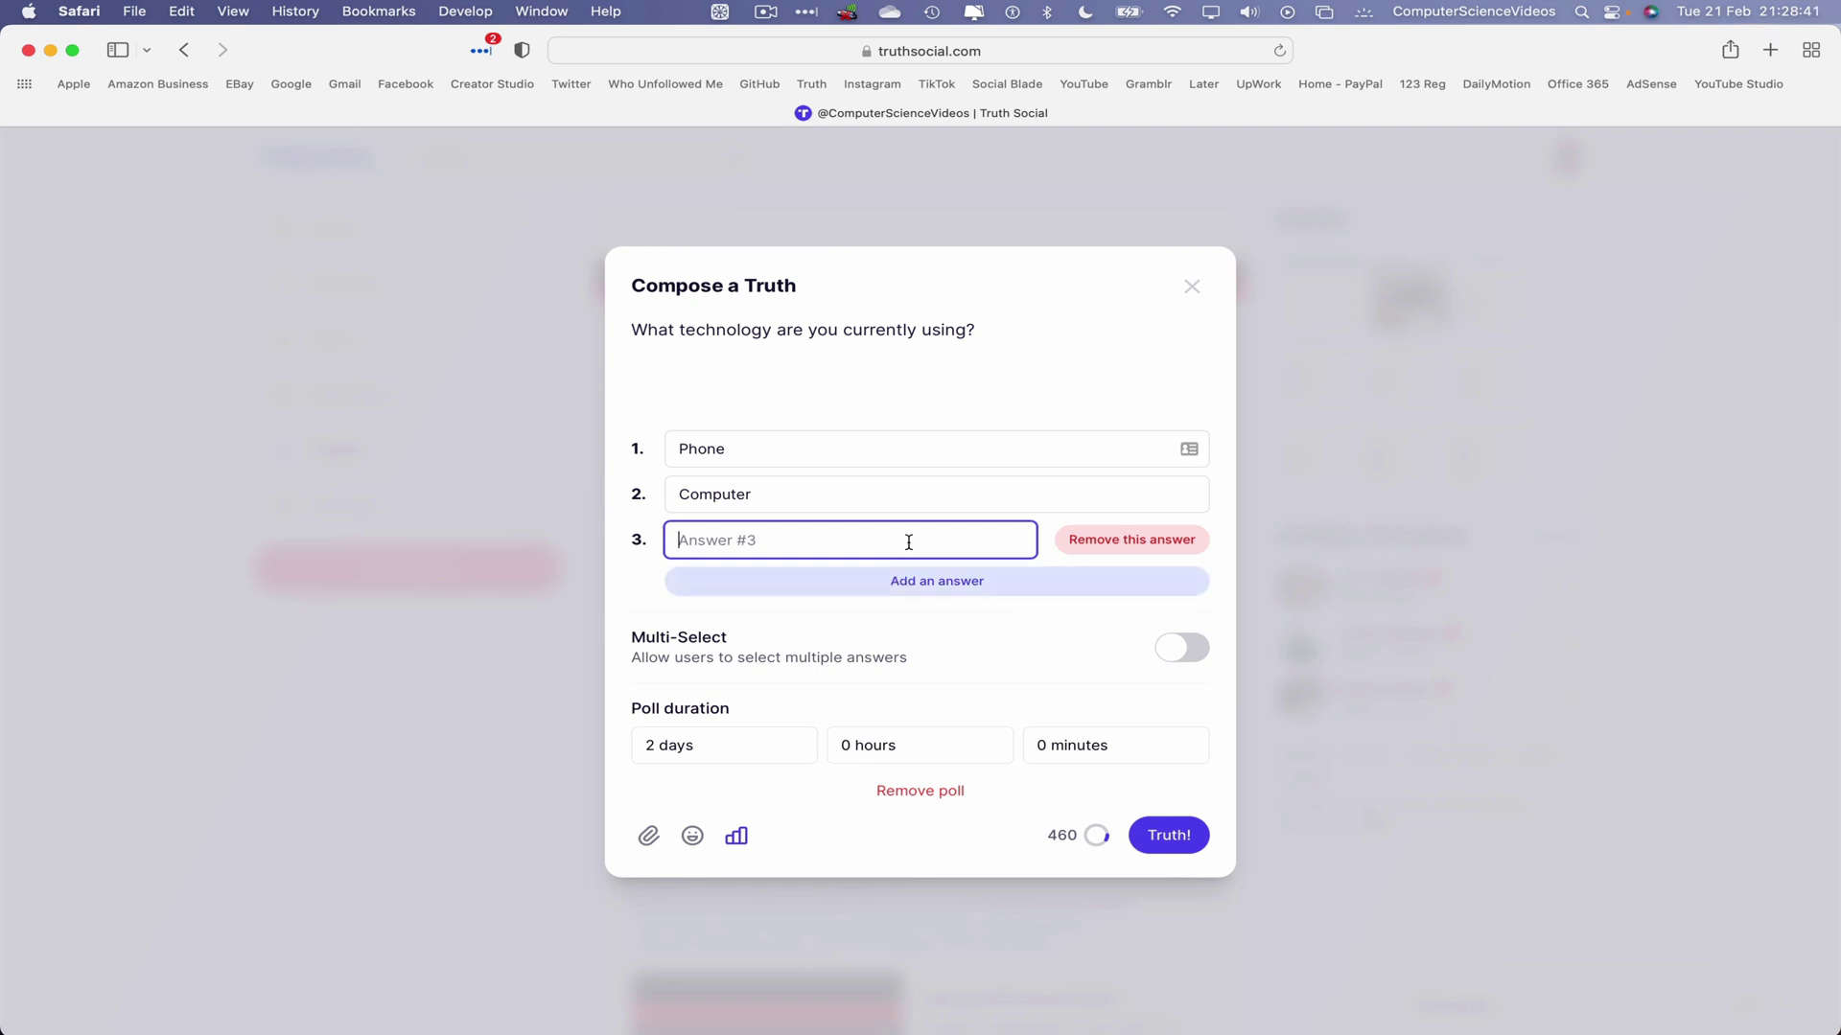
pyautogui.write('Tablet')
# Enable multi-select, set the poll duration to 7 days, and publish it
pyautogui.click(1179, 652)
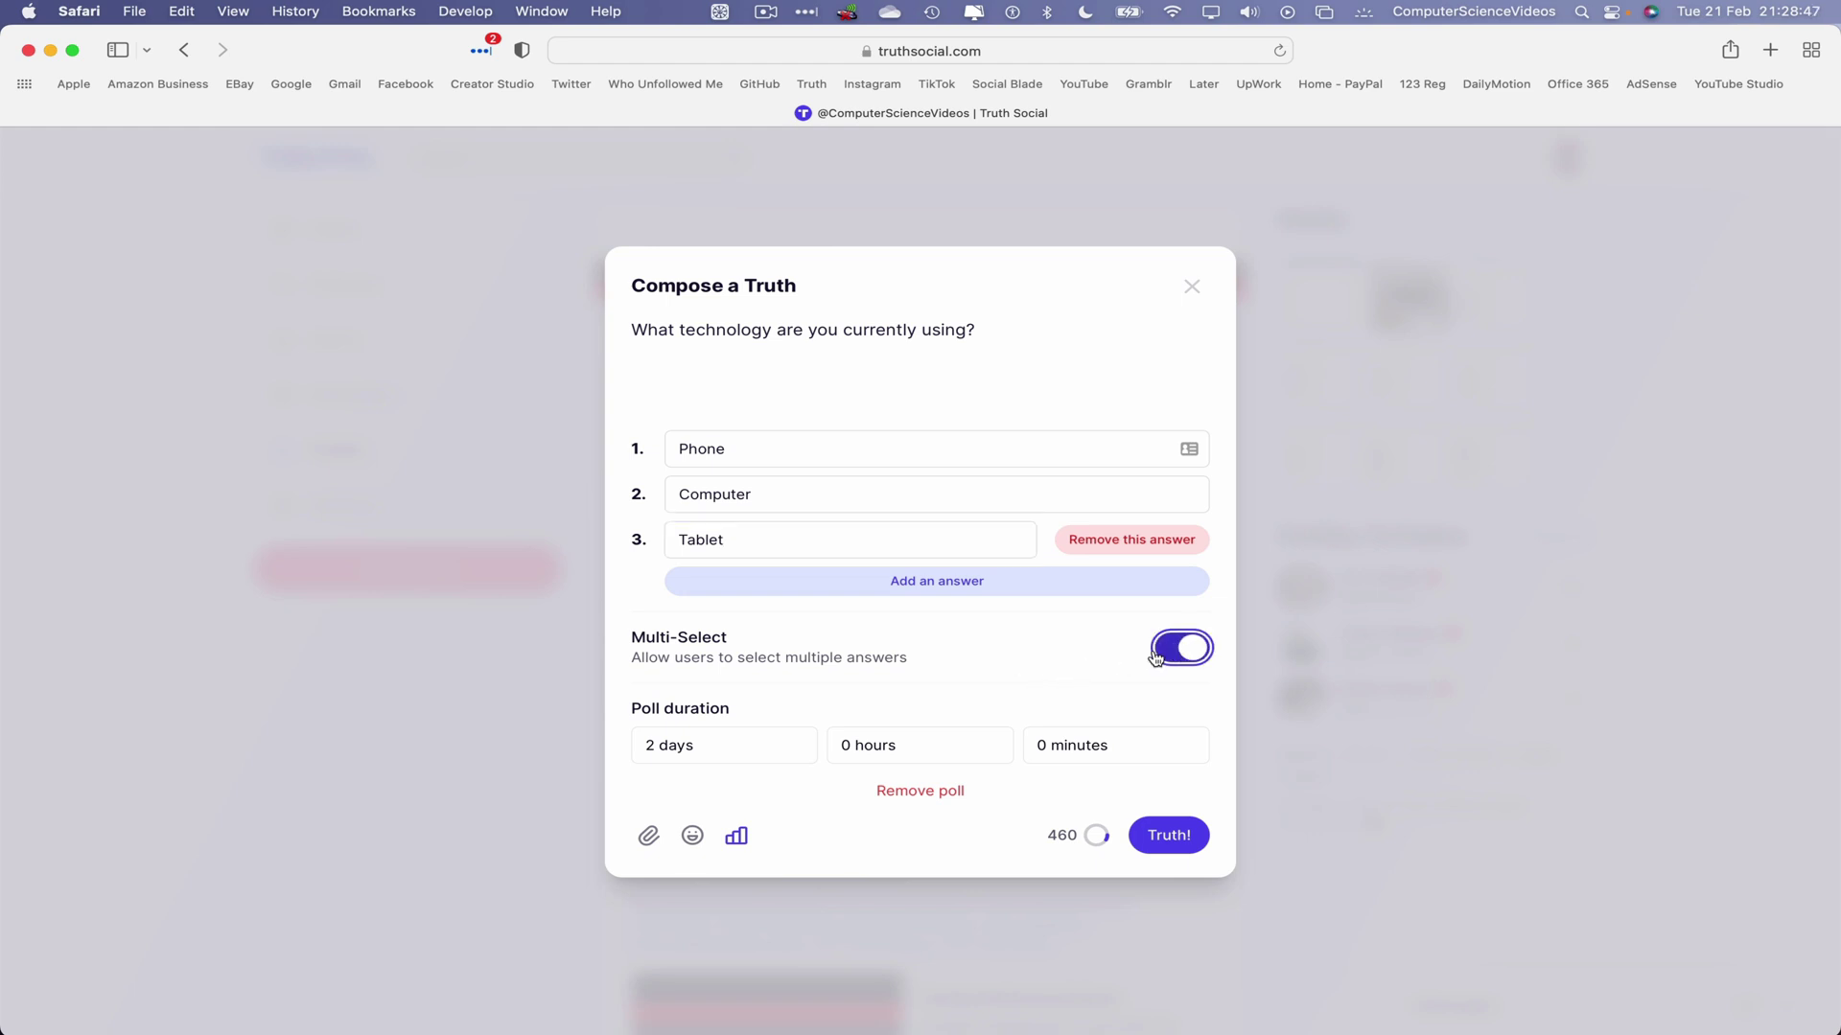
pyautogui.click(754, 752)
pyautogui.click(708, 849)
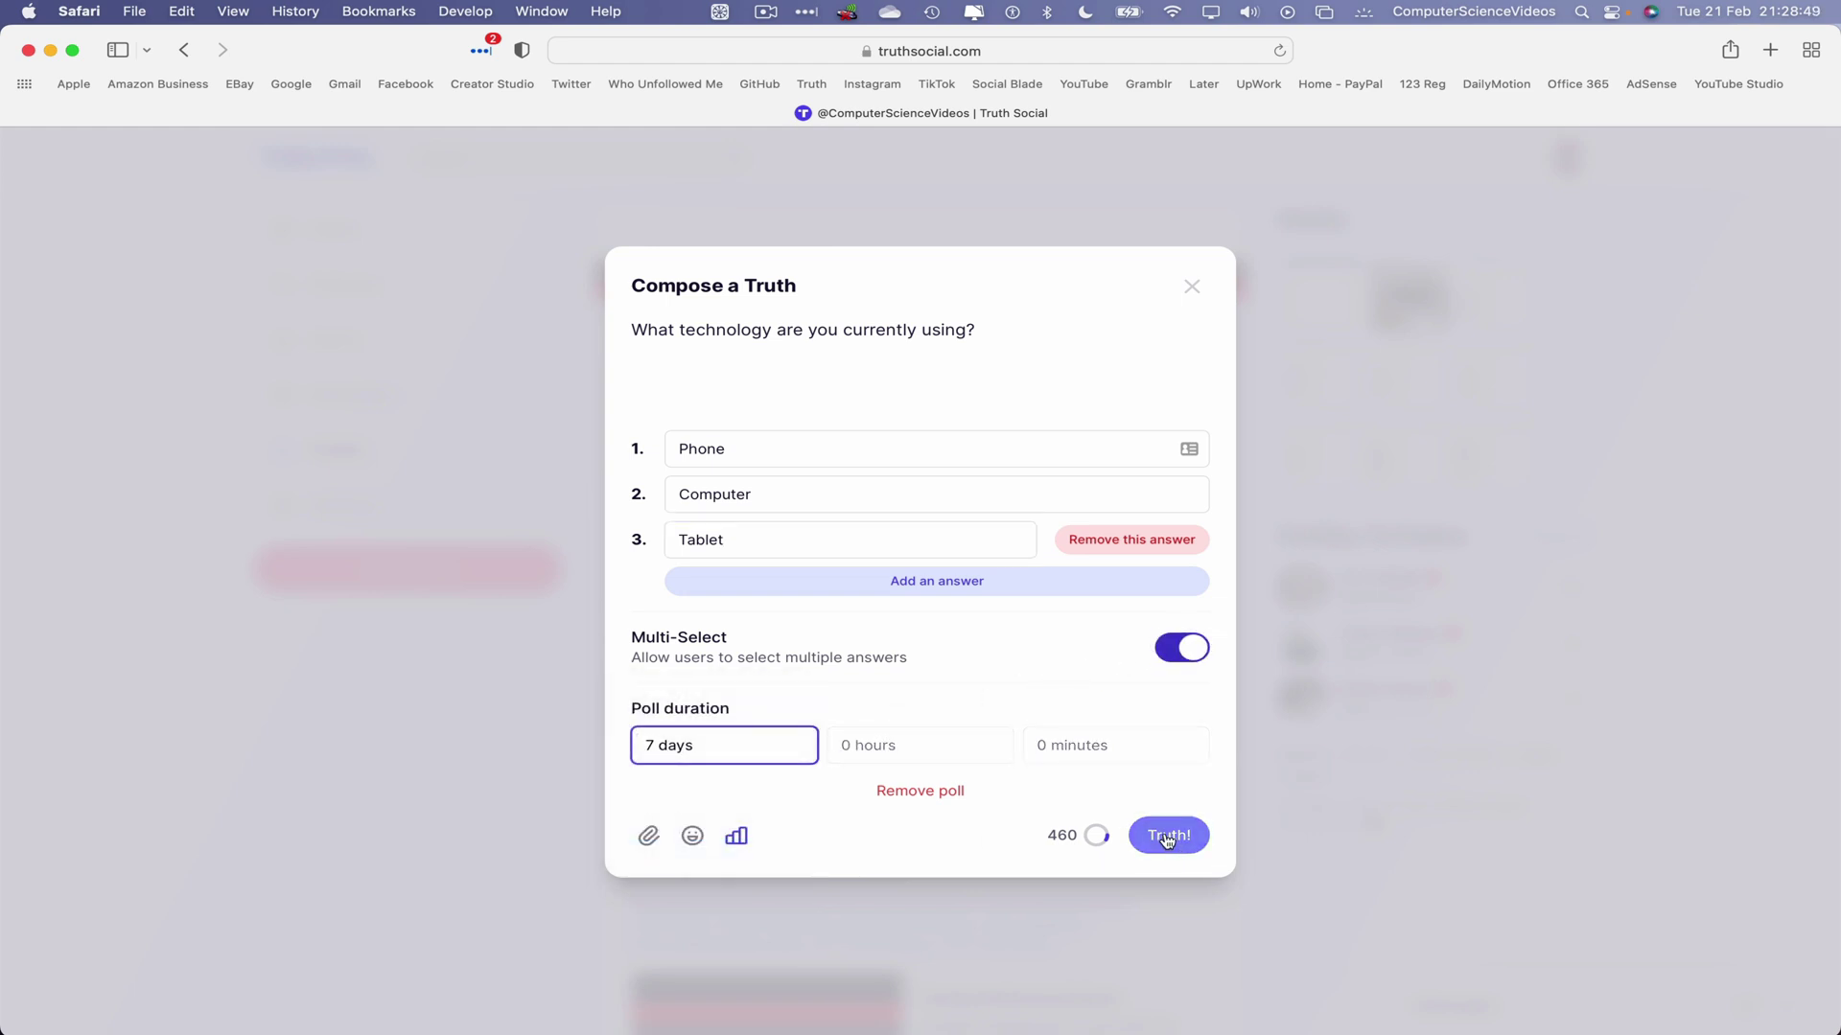
pyautogui.click(1170, 835)
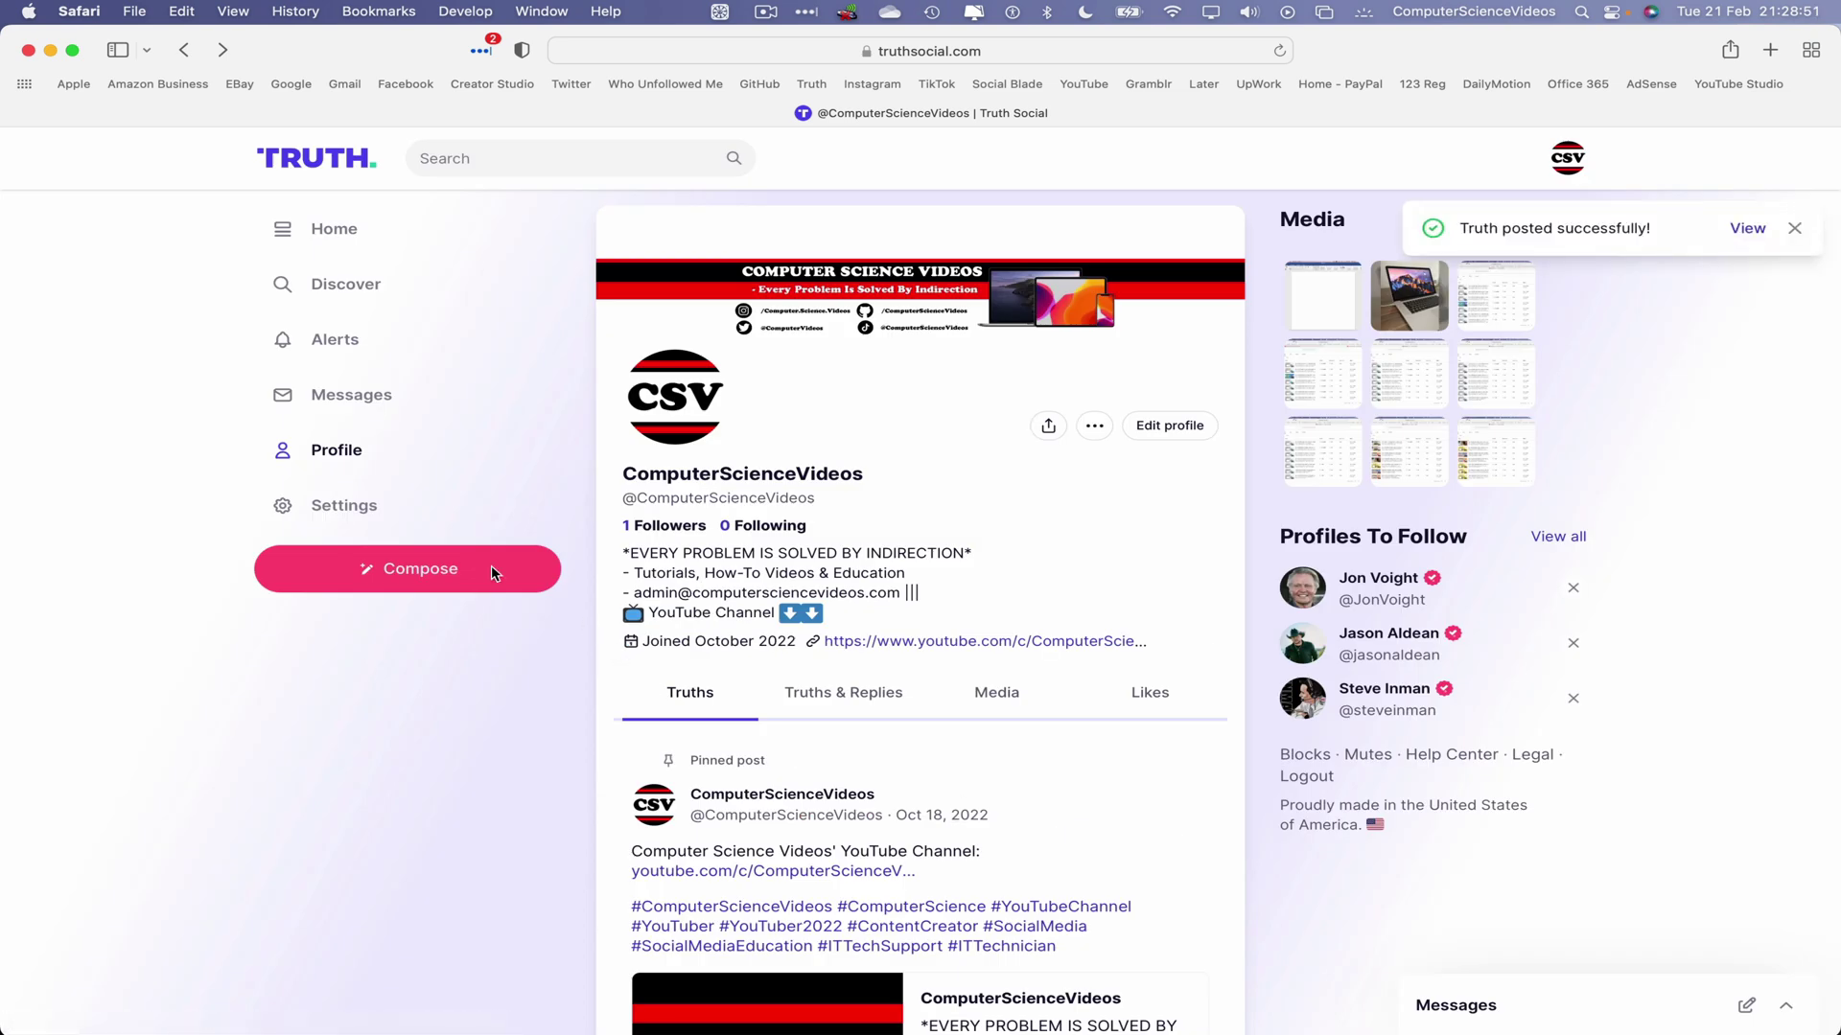
# Reload the profile, check the new poll post in the feed, and open a fresh composer
pyautogui.rightClick(373, 668)
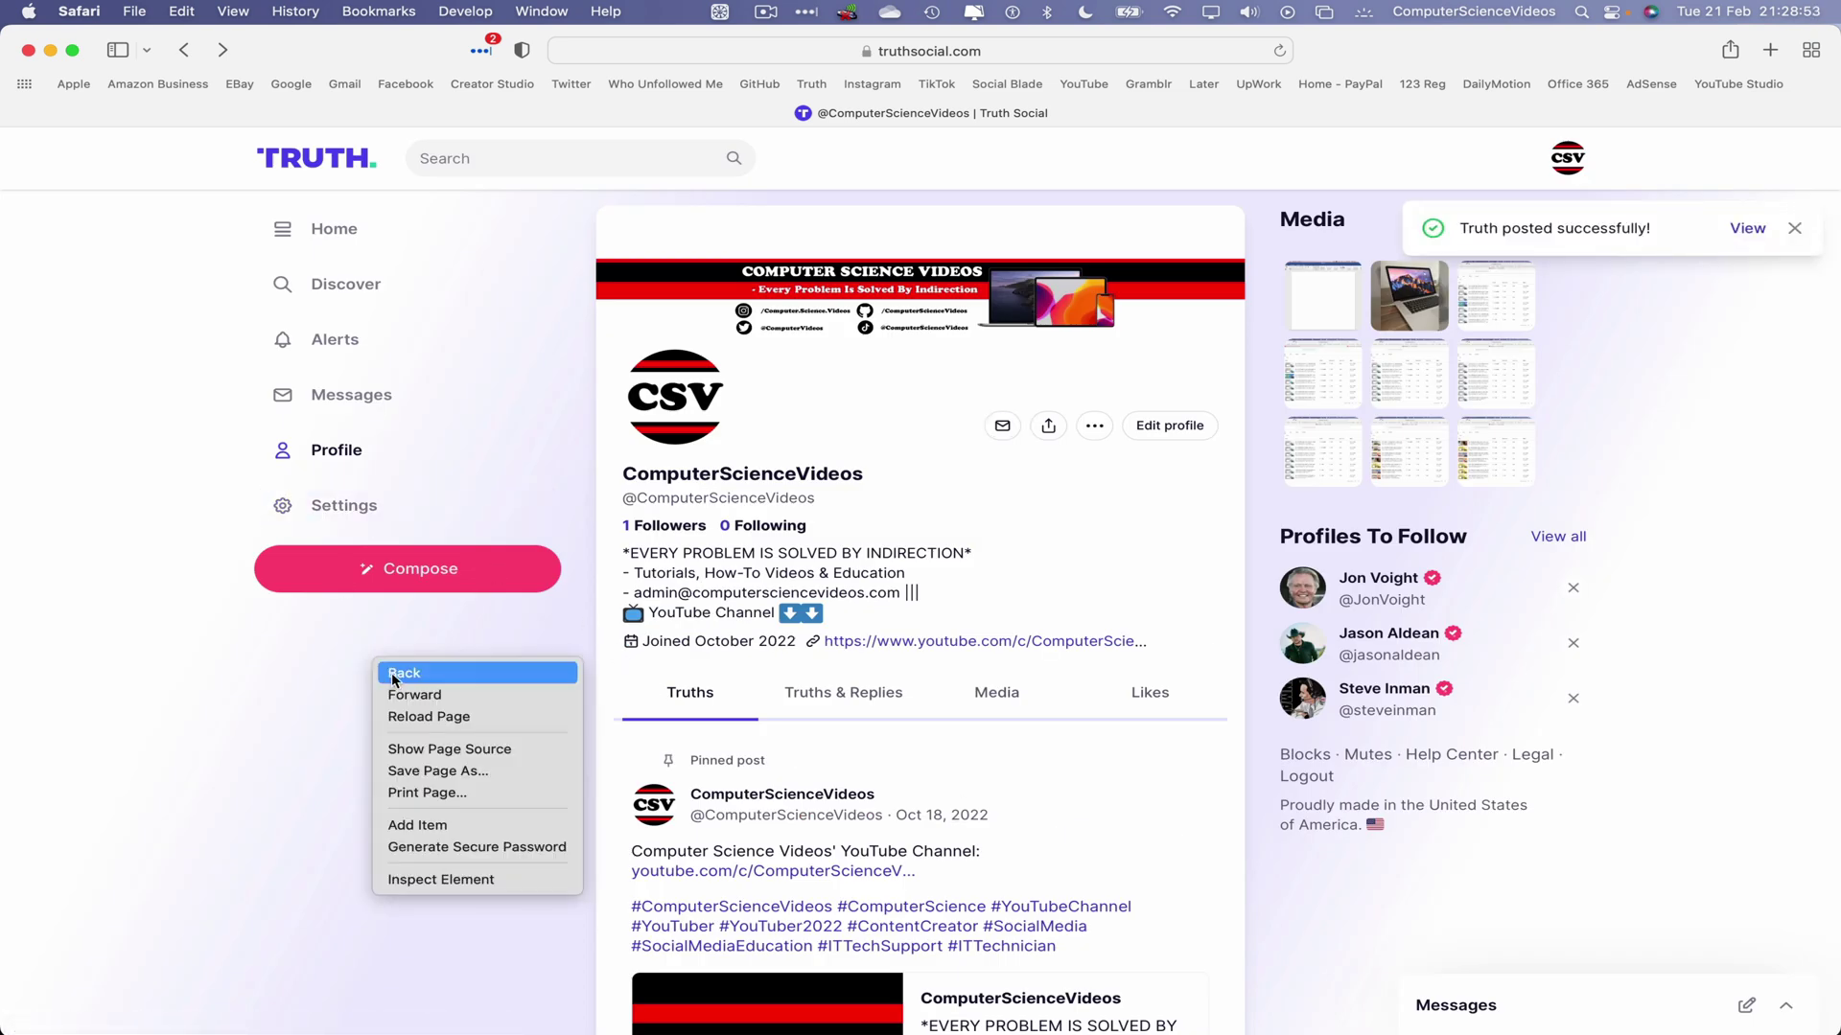
pyautogui.click(477, 718)
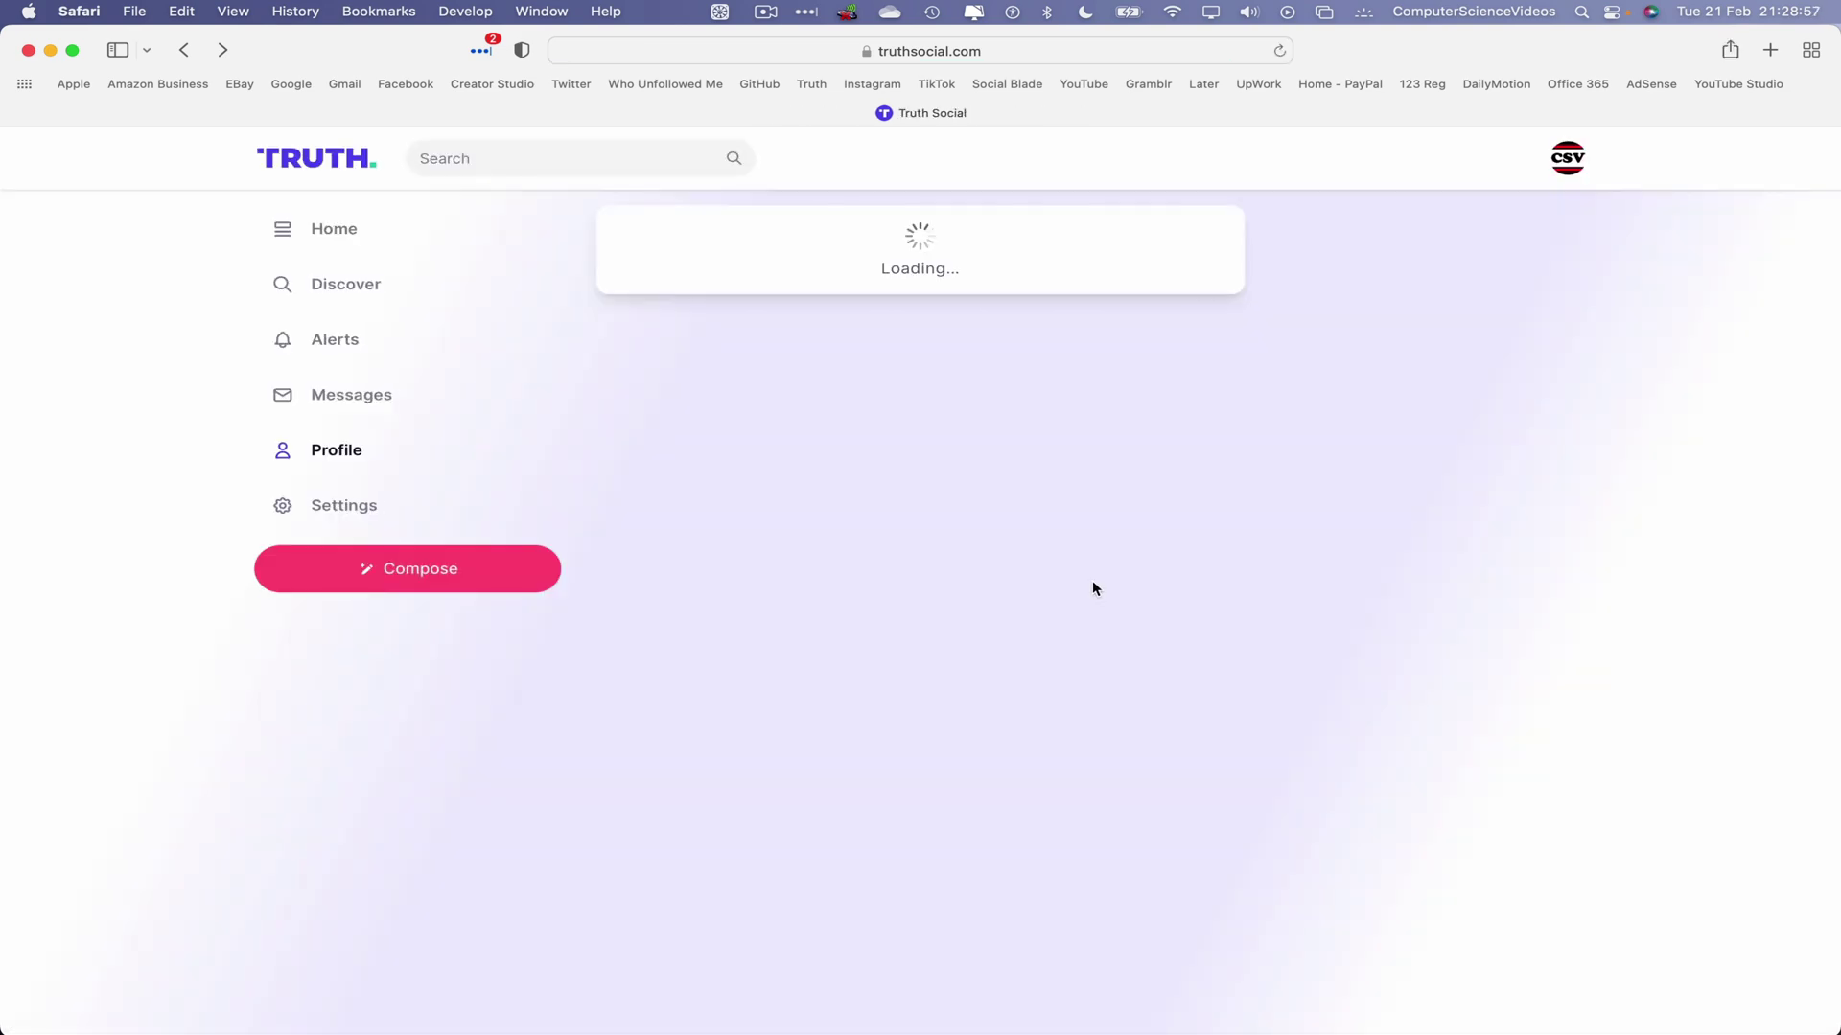
pyautogui.scroll(-10, 1087, 586)
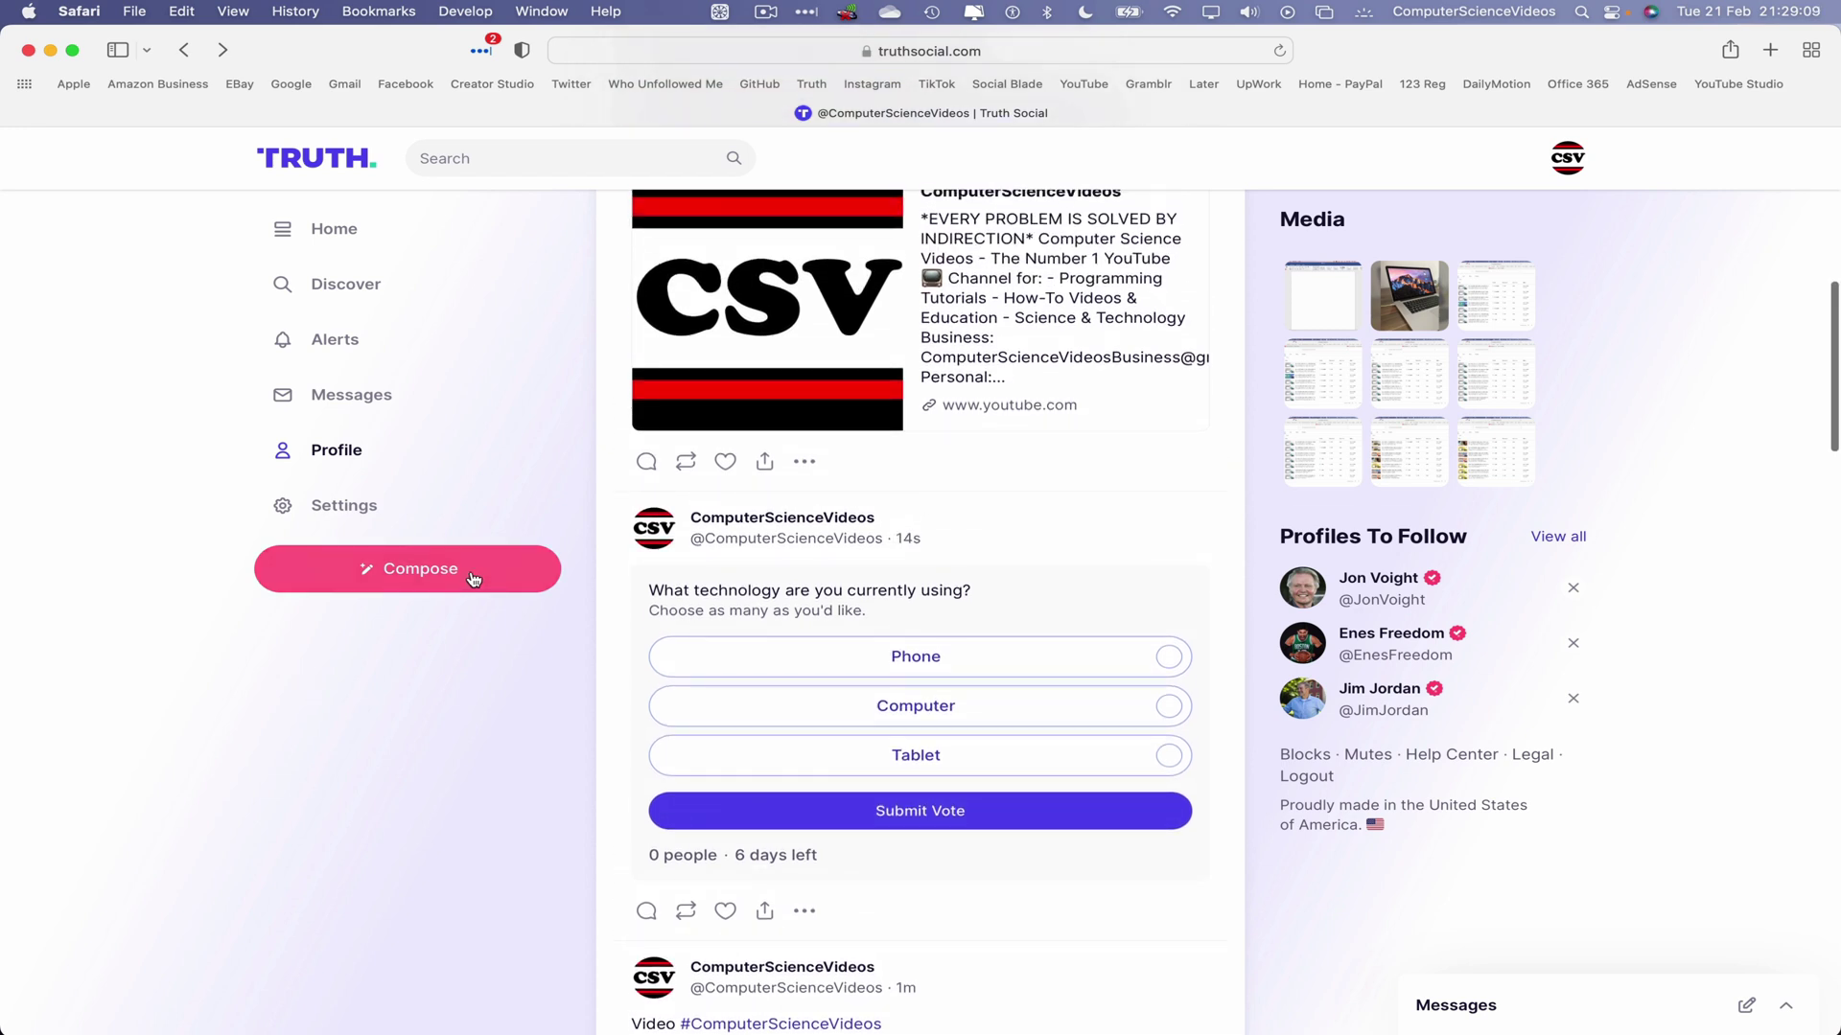
pyautogui.click(485, 578)
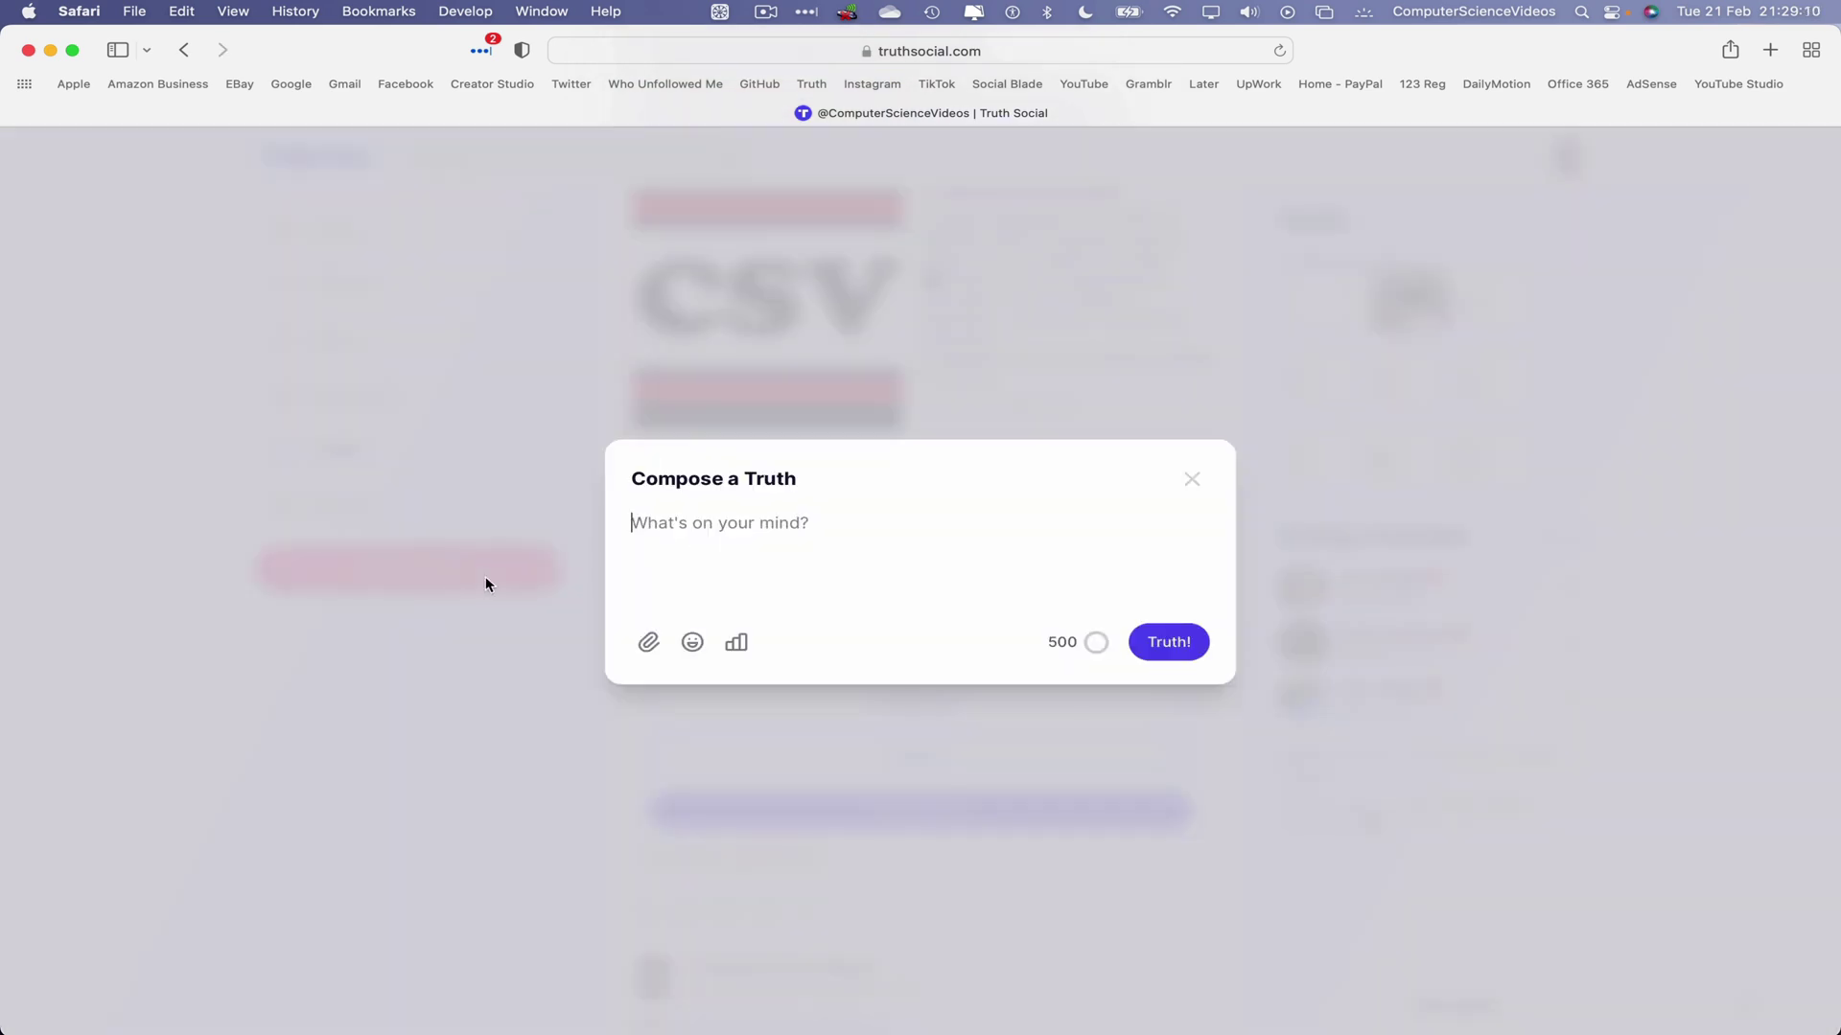
# Publish a Truth reading '😎 - Emoji Test for CSV'
pyautogui.click(692, 643)
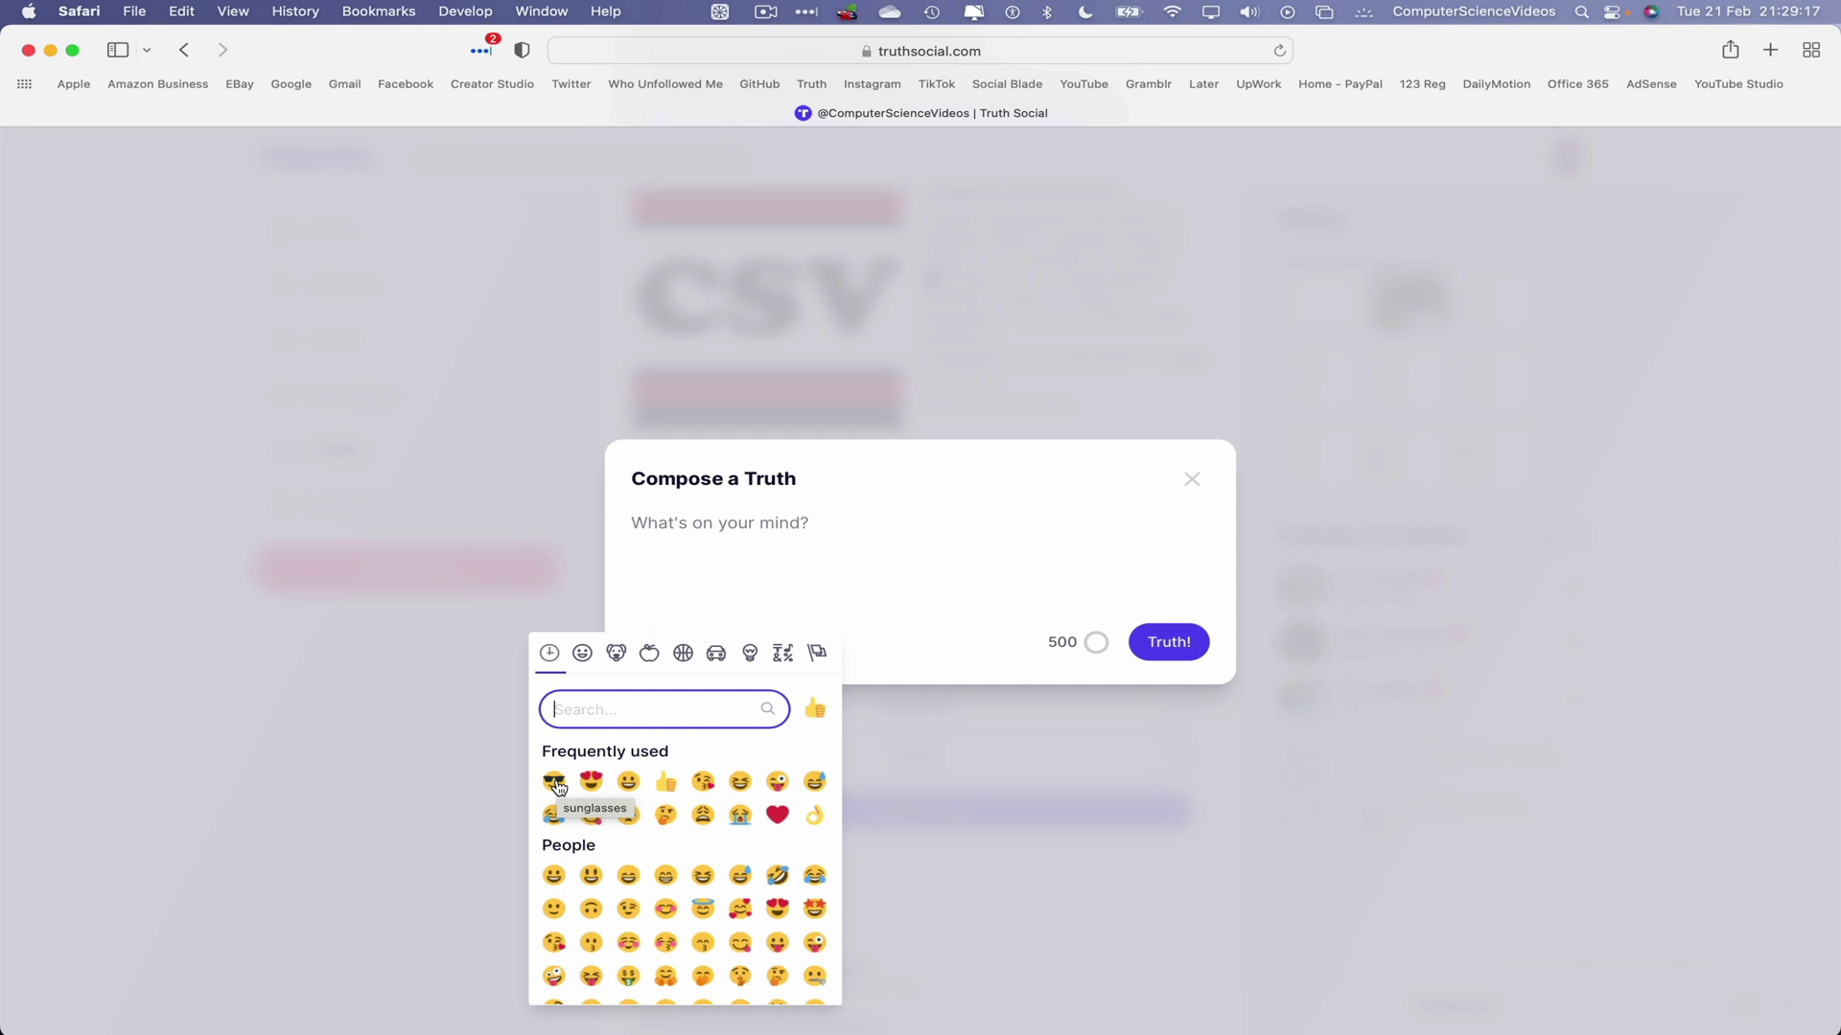
pyautogui.click(554, 782)
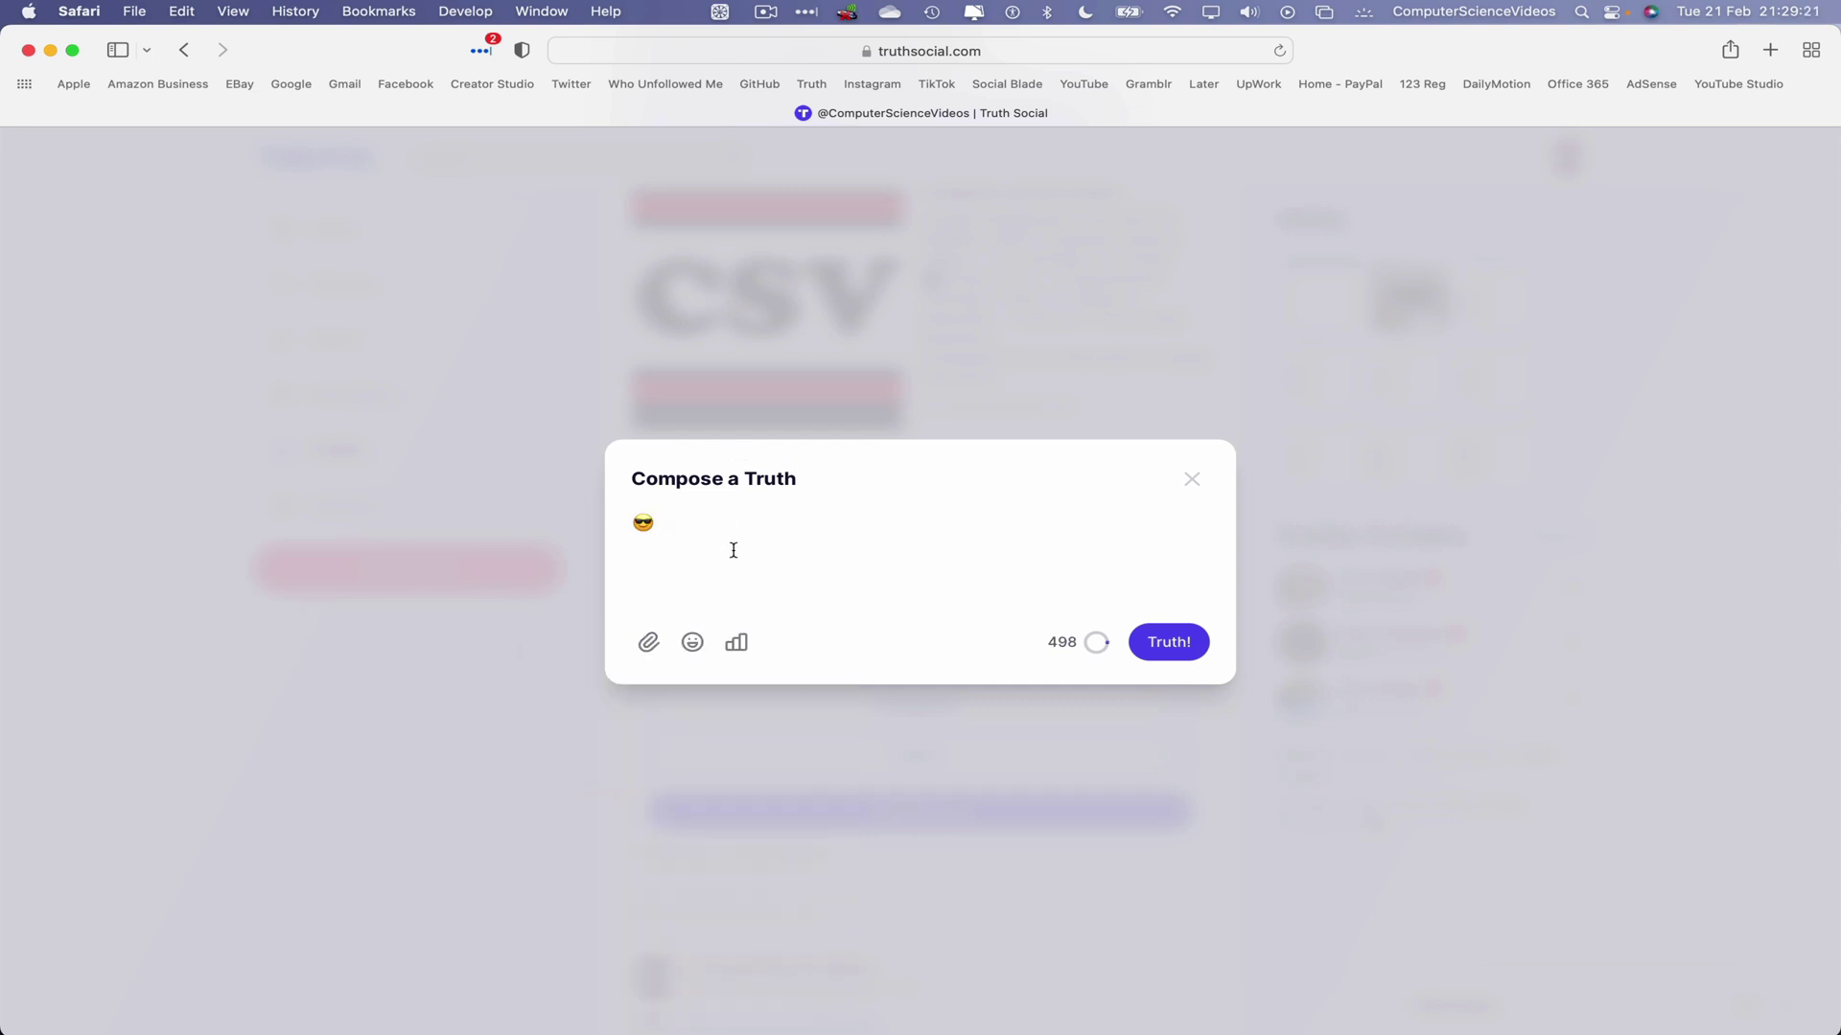
pyautogui.write('- Emoji Test for CS')
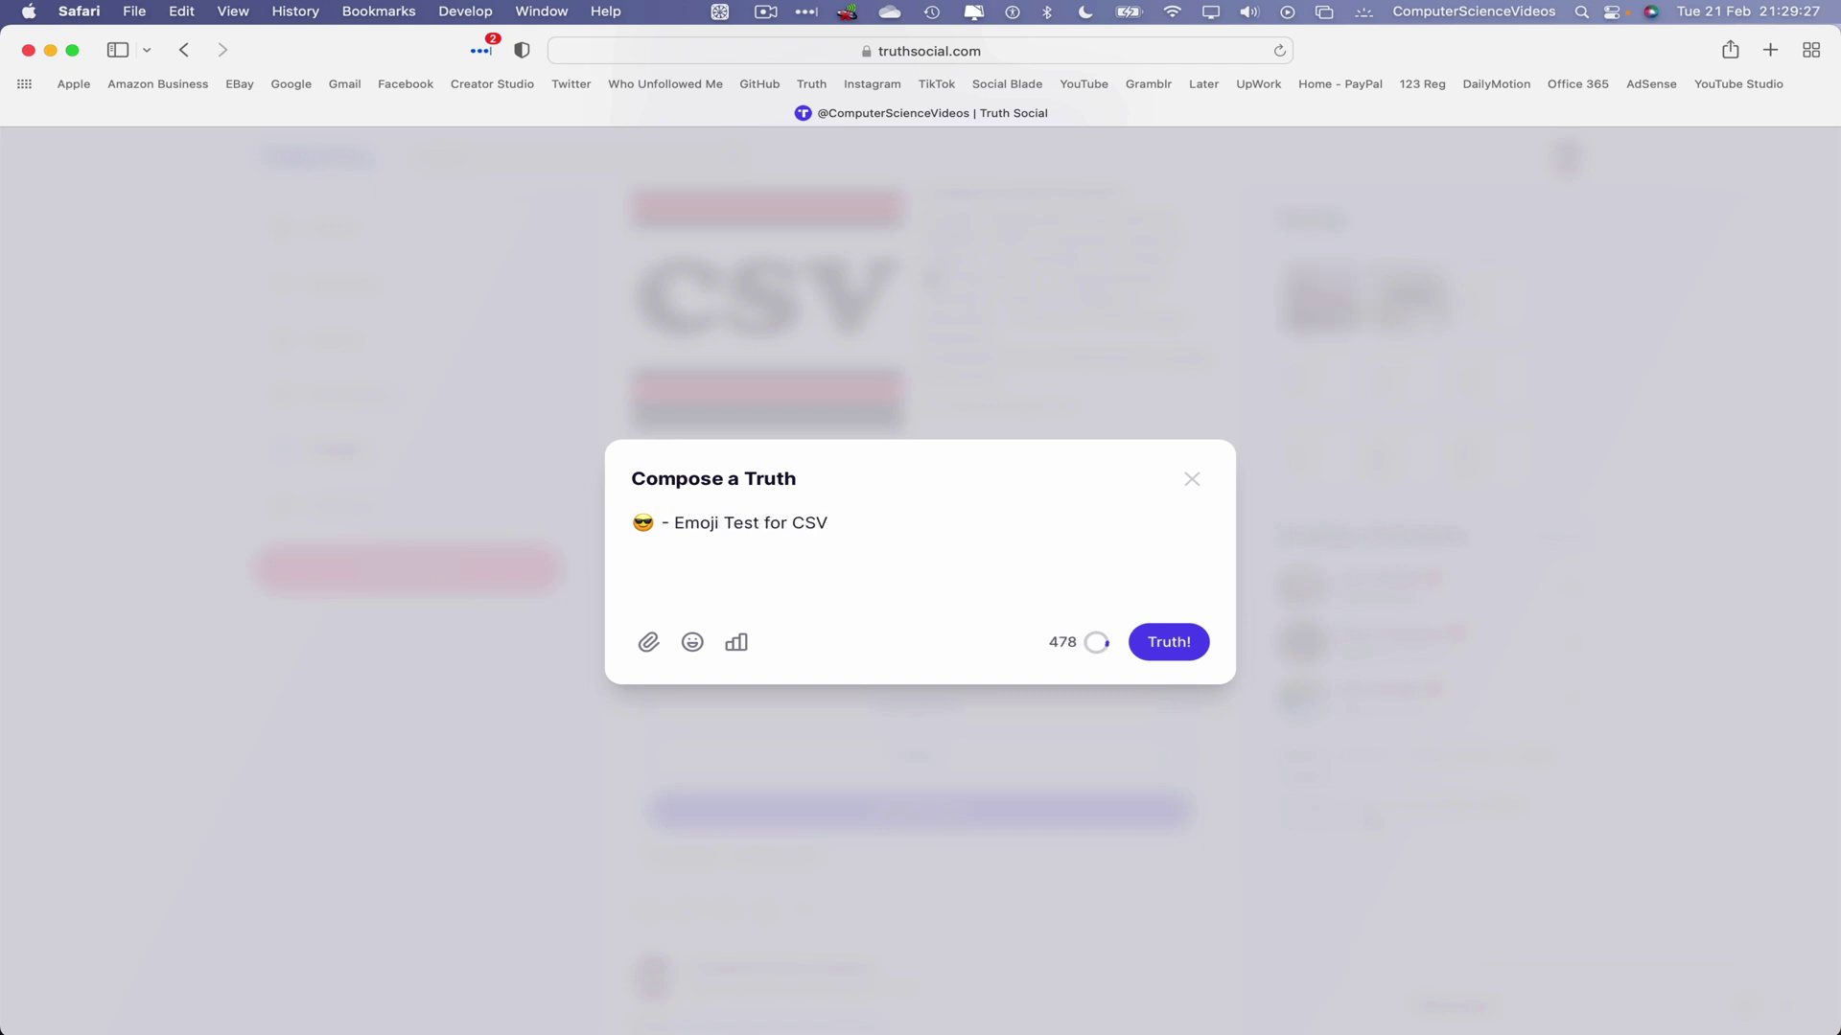
pyautogui.write('V')
pyautogui.click(1174, 643)
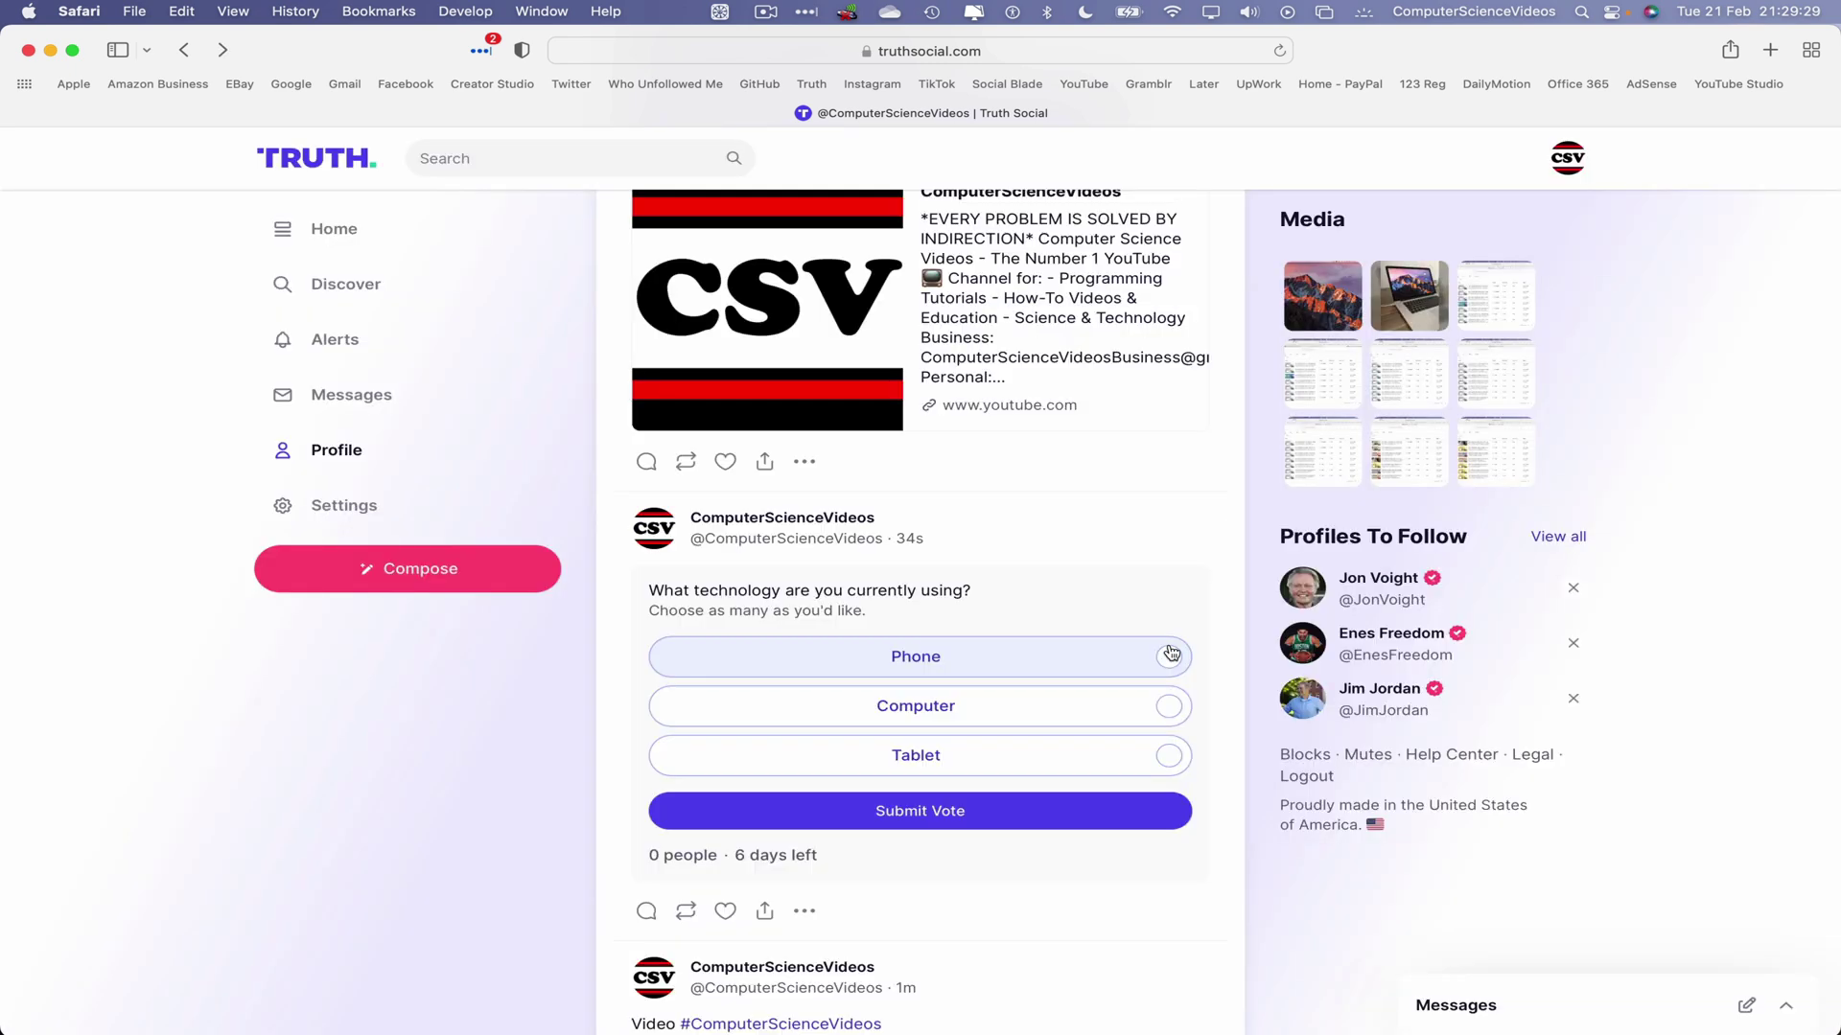
pyautogui.rightClick(130, 366)
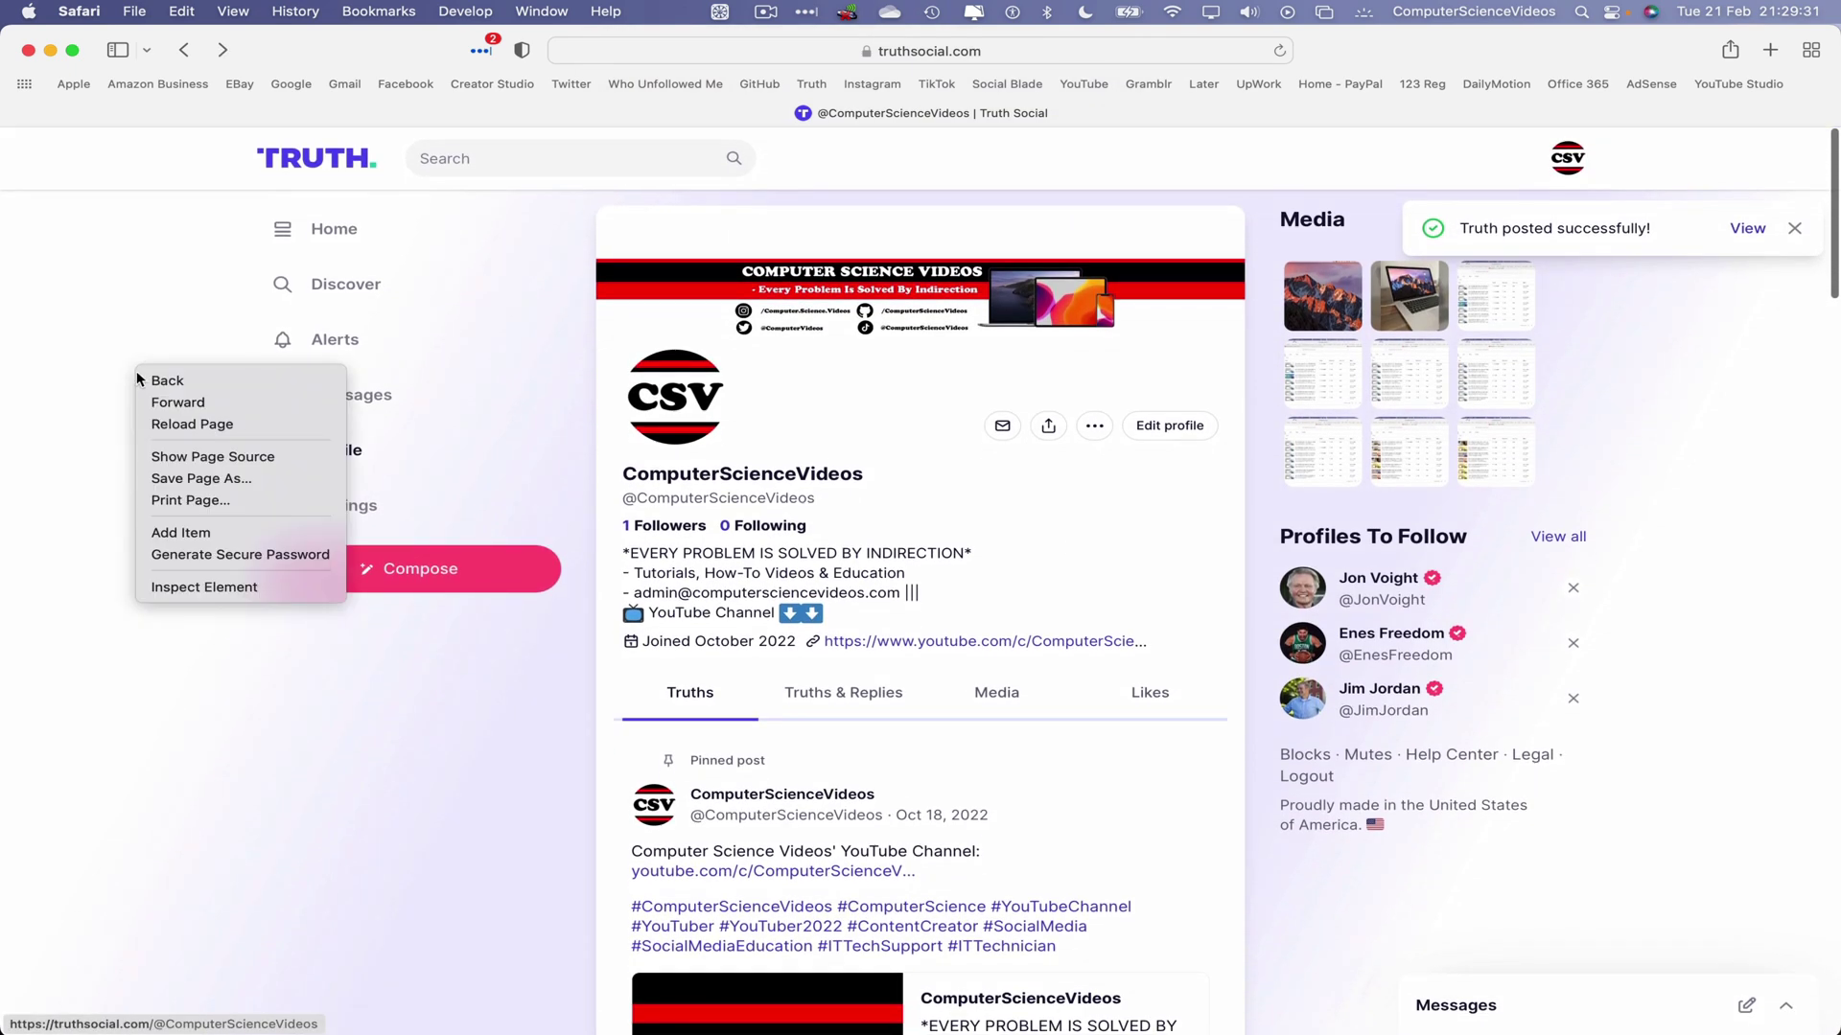
# Reload the profile, scroll down to the emoji post above the poll, then return to the top
pyautogui.click(173, 424)
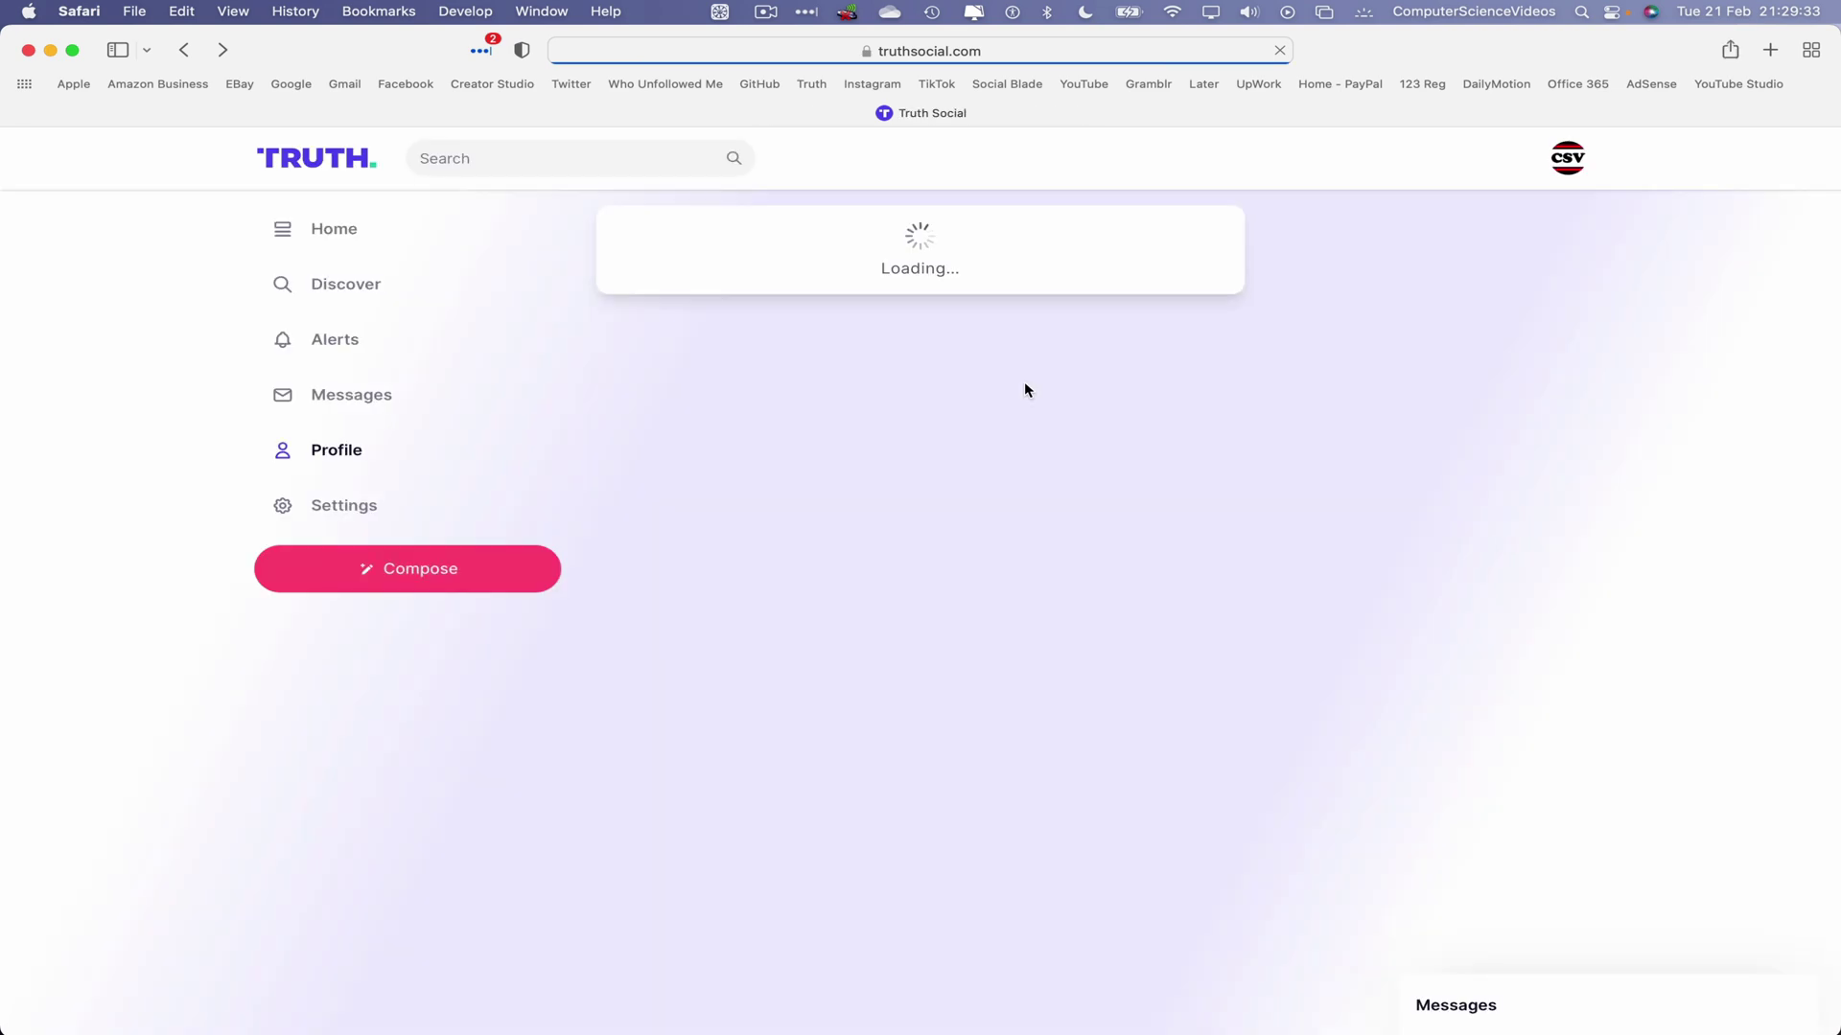
pyautogui.scroll(-3, 1070, 468)
pyautogui.scroll(-6, 1070, 467)
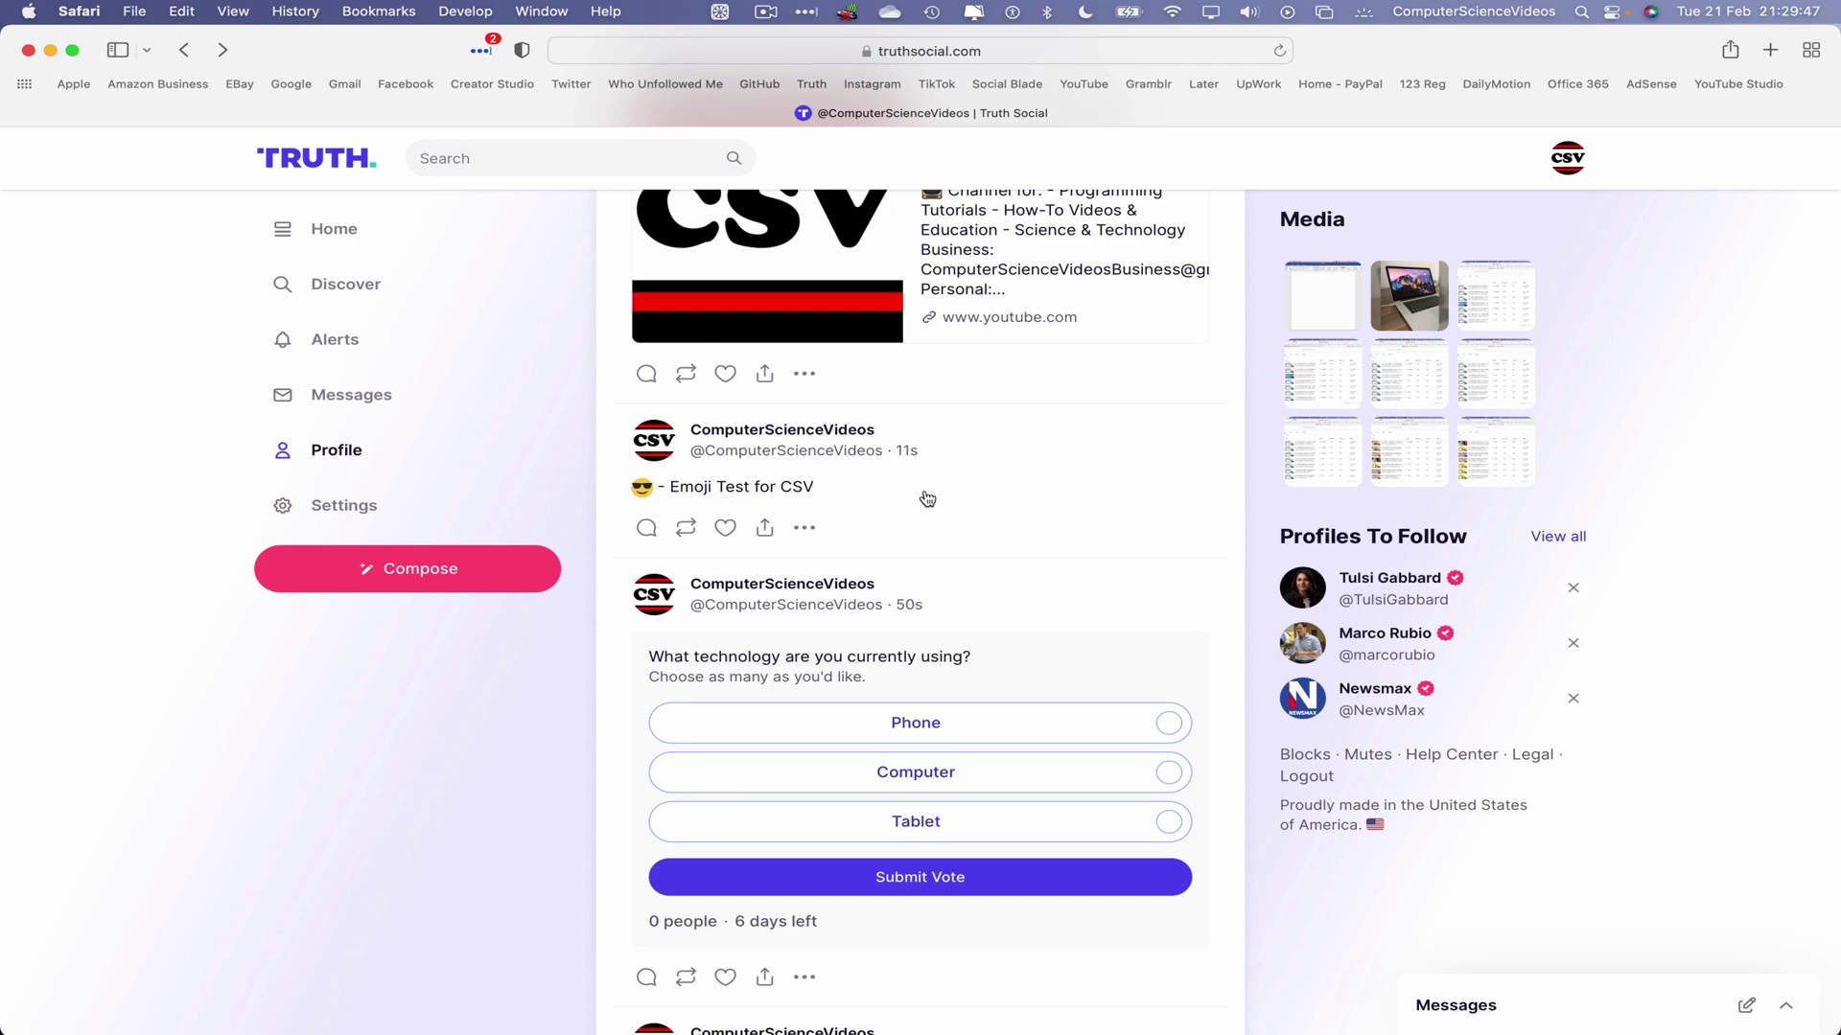
pyautogui.click(1570, 159)
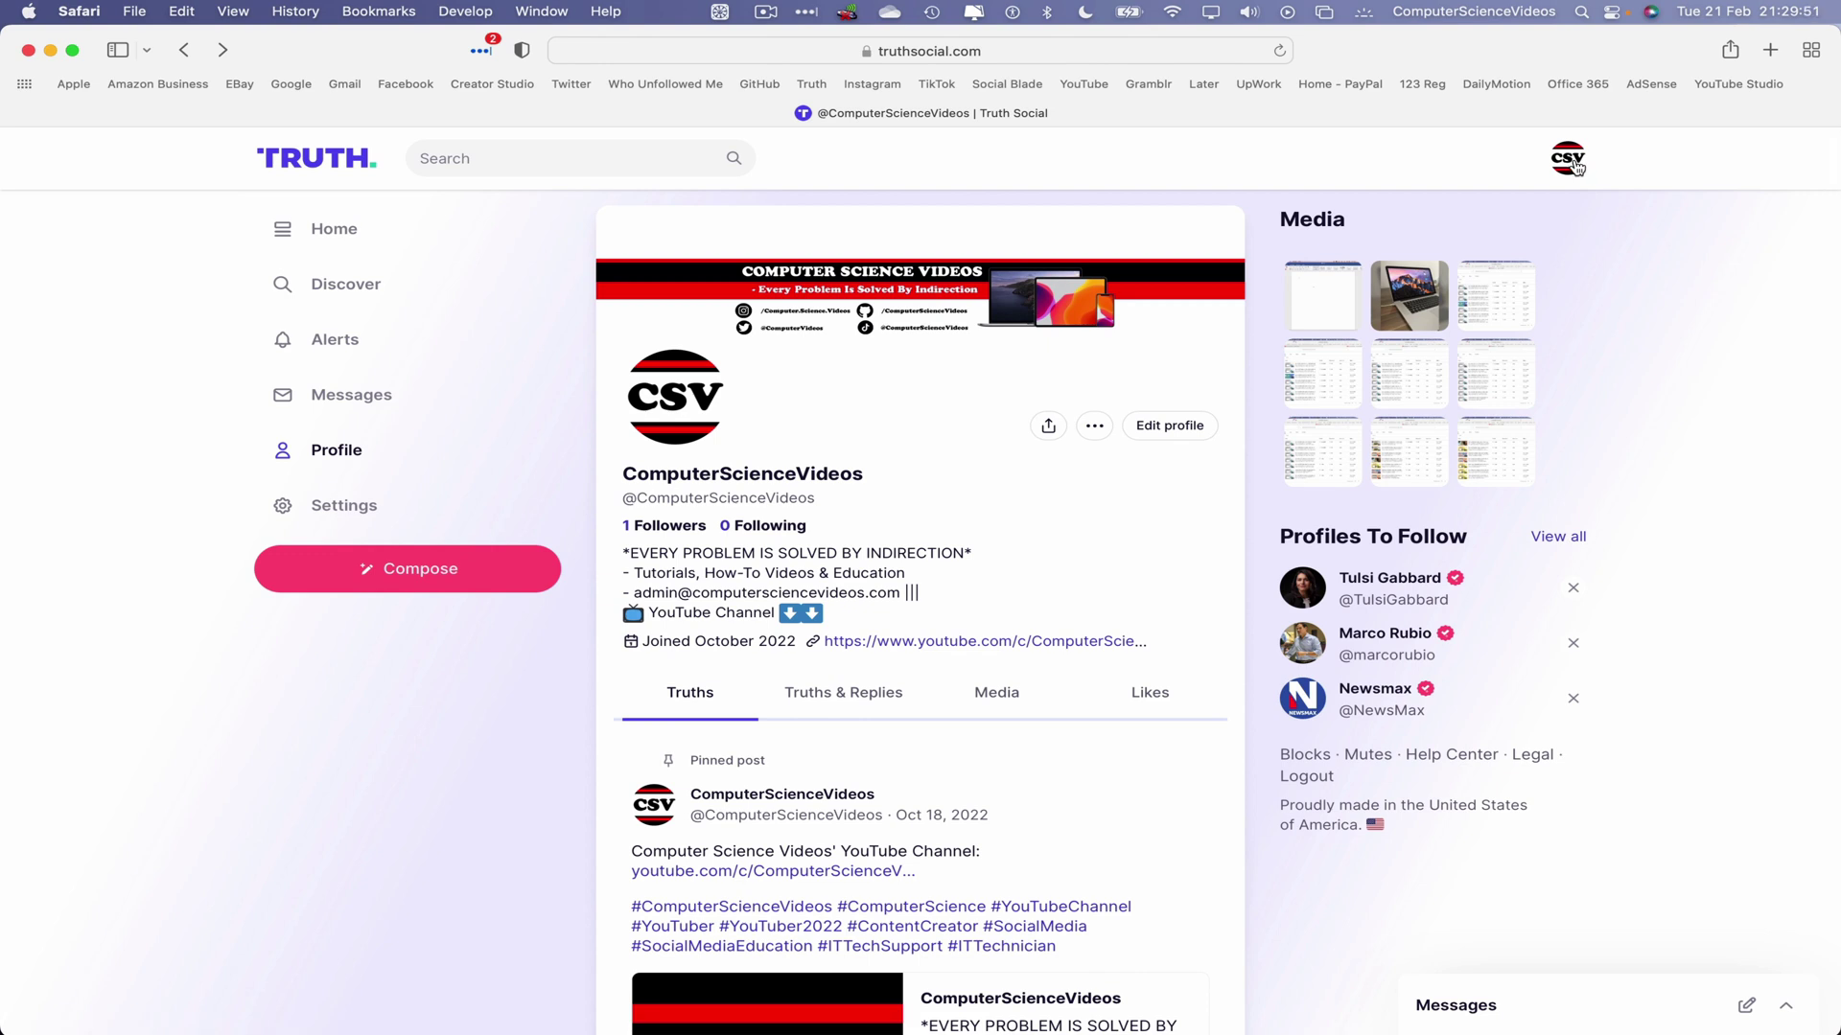
pyautogui.click(1576, 167)
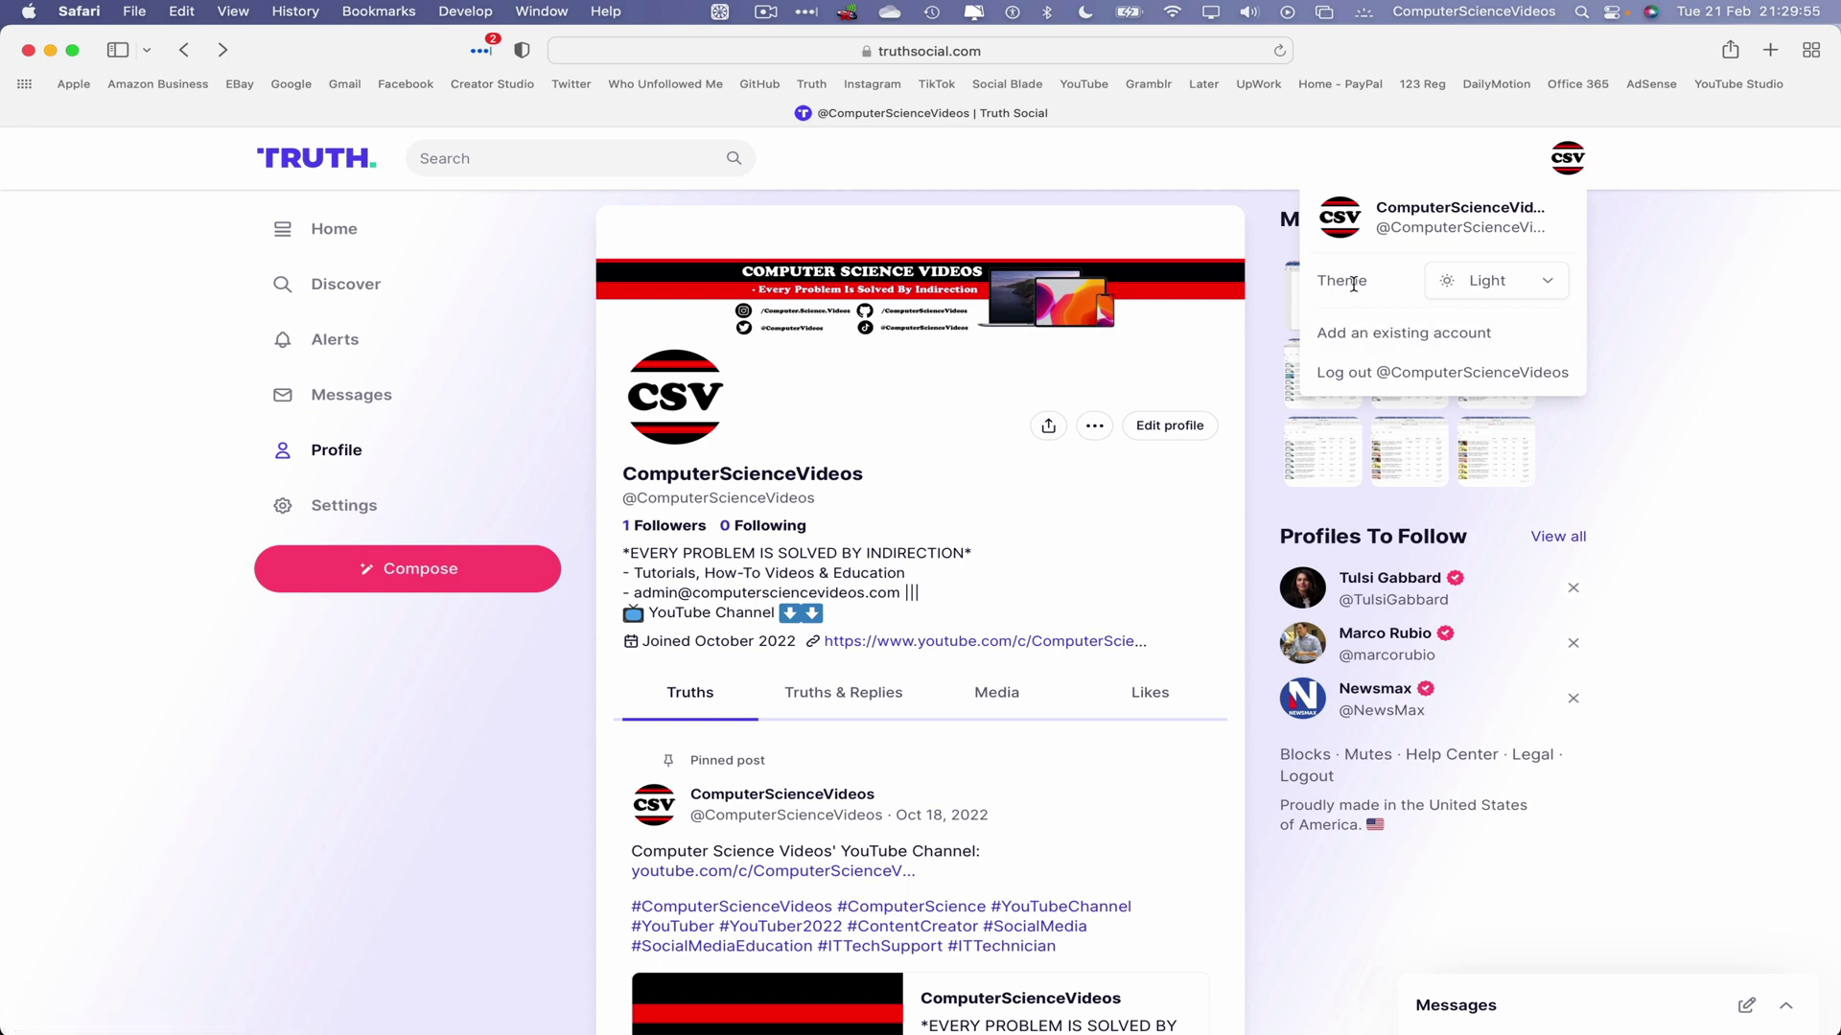
pyautogui.click(1551, 282)
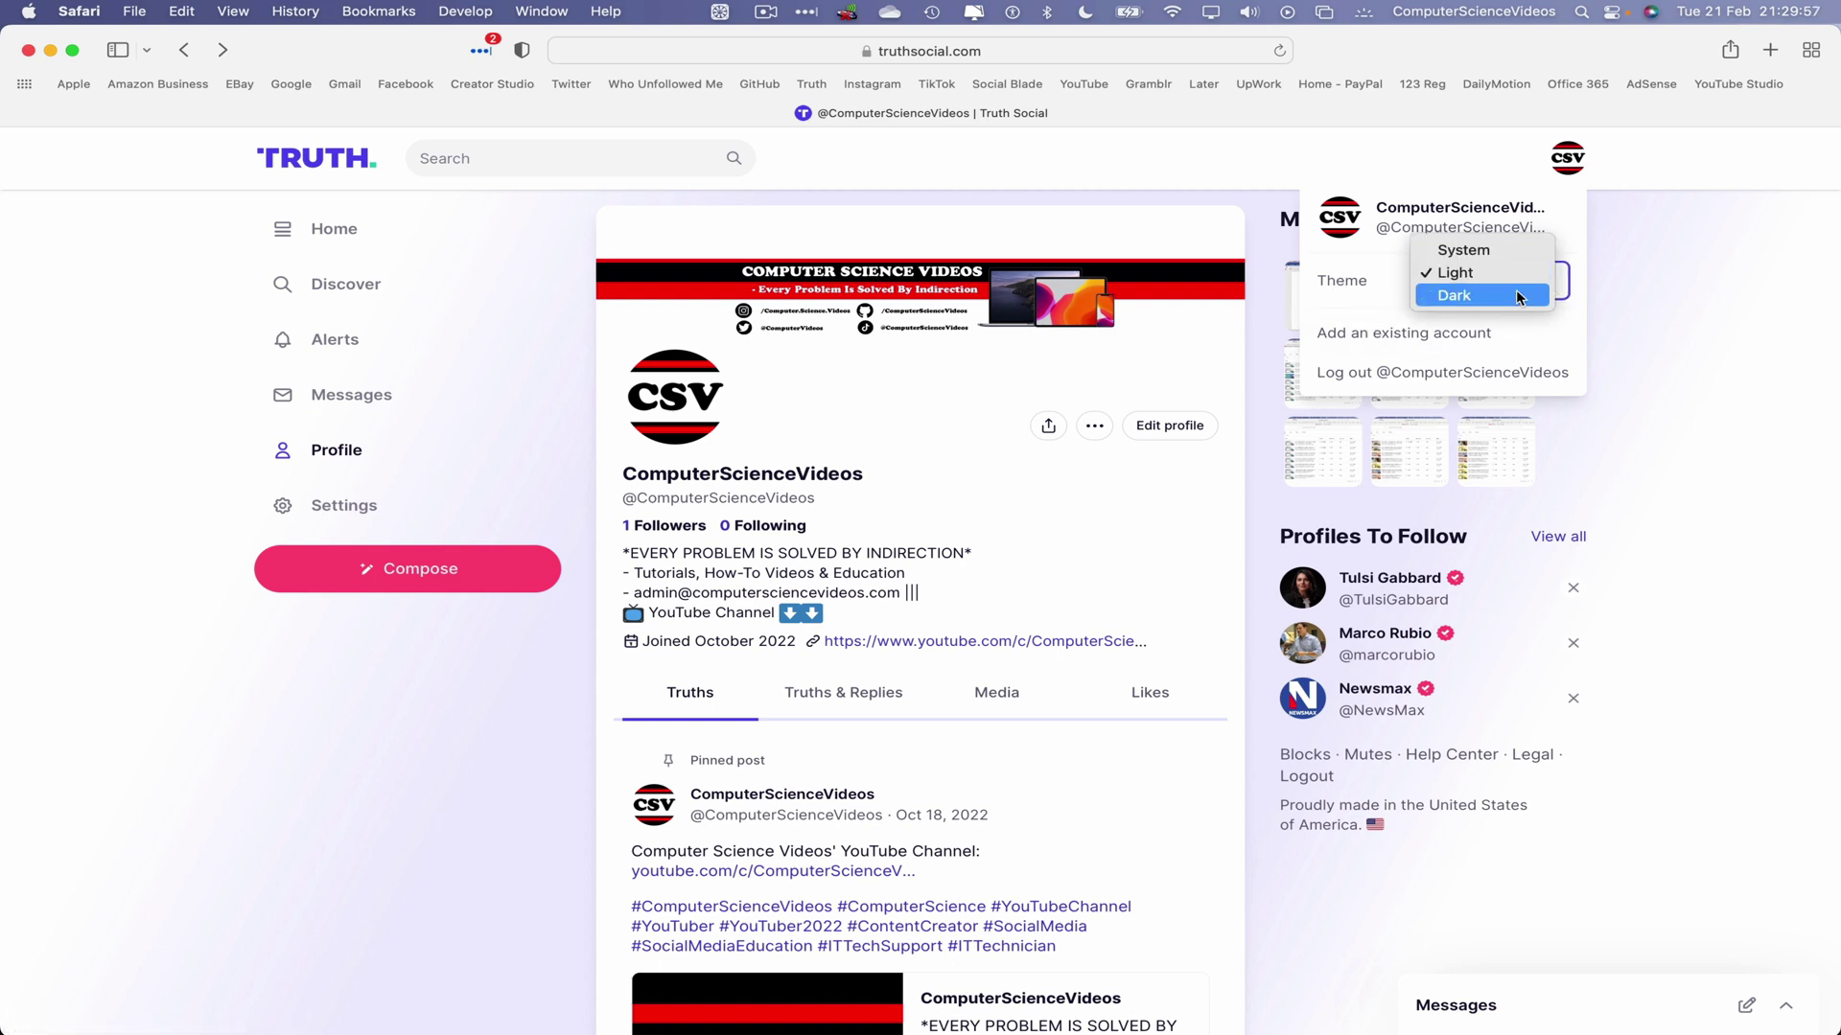
pyautogui.click(1481, 295)
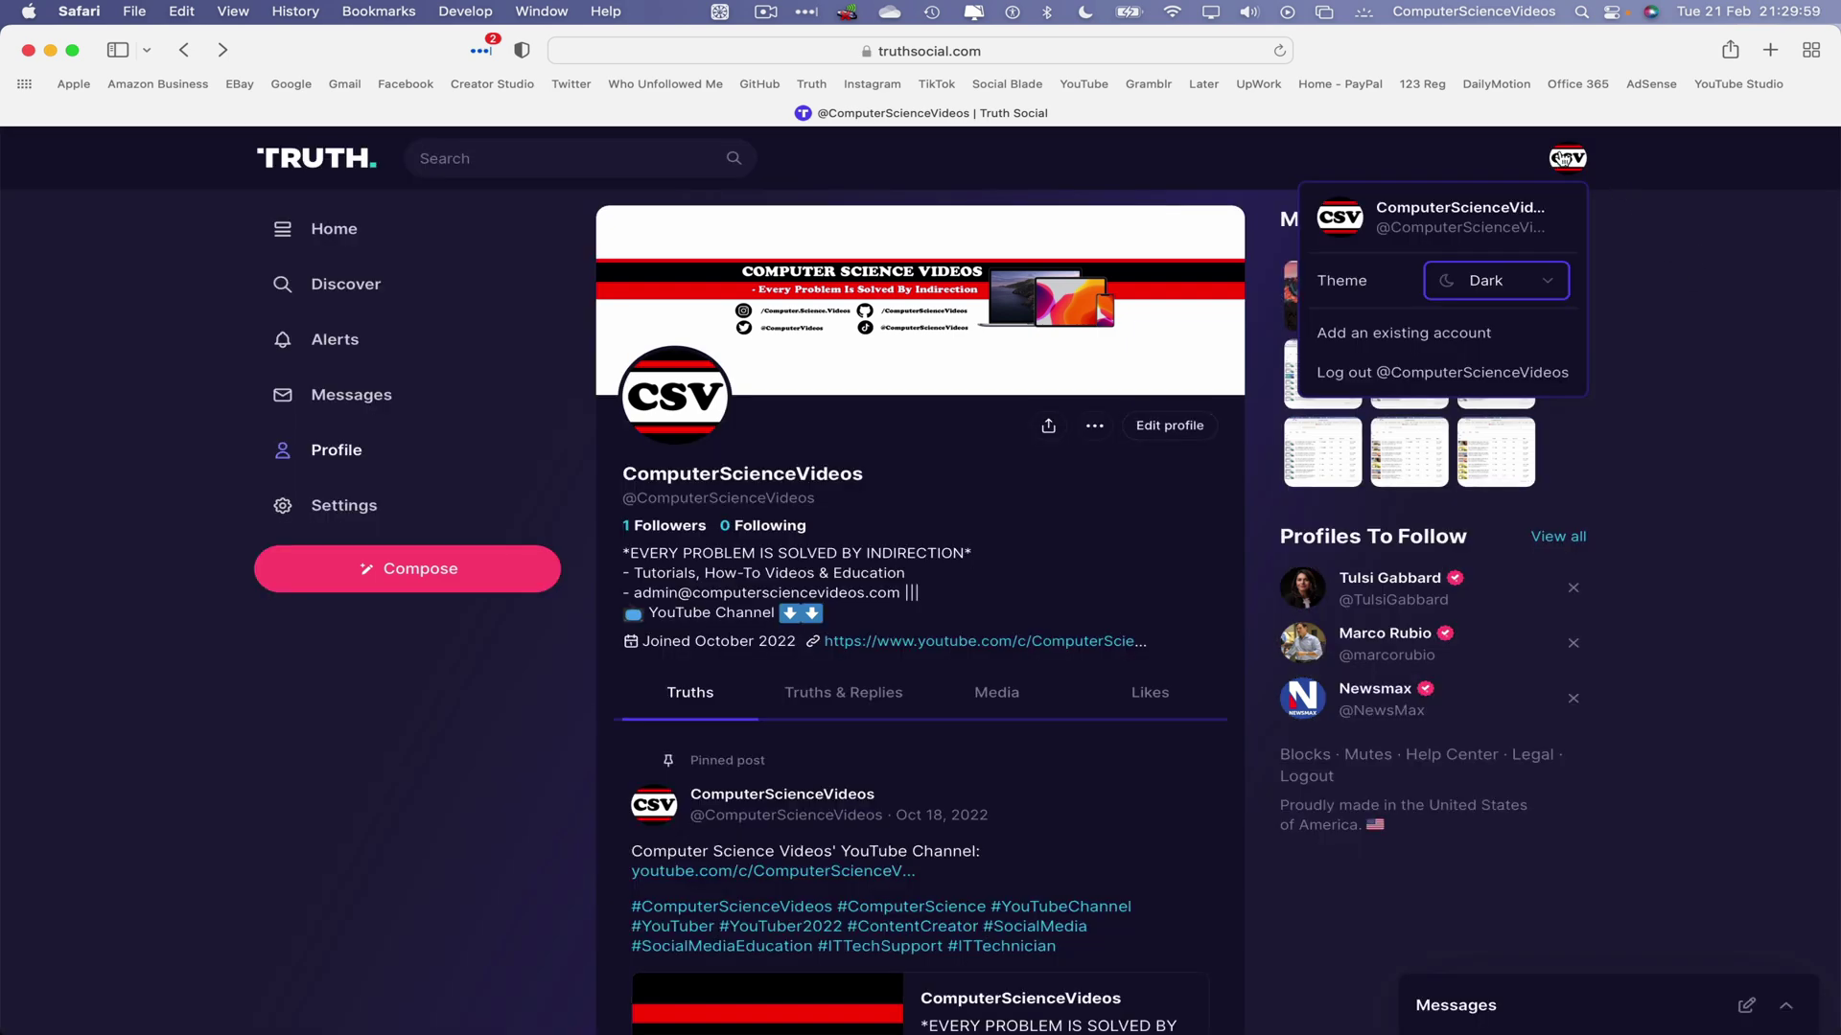
pyautogui.click(1566, 160)
pyautogui.click(1566, 159)
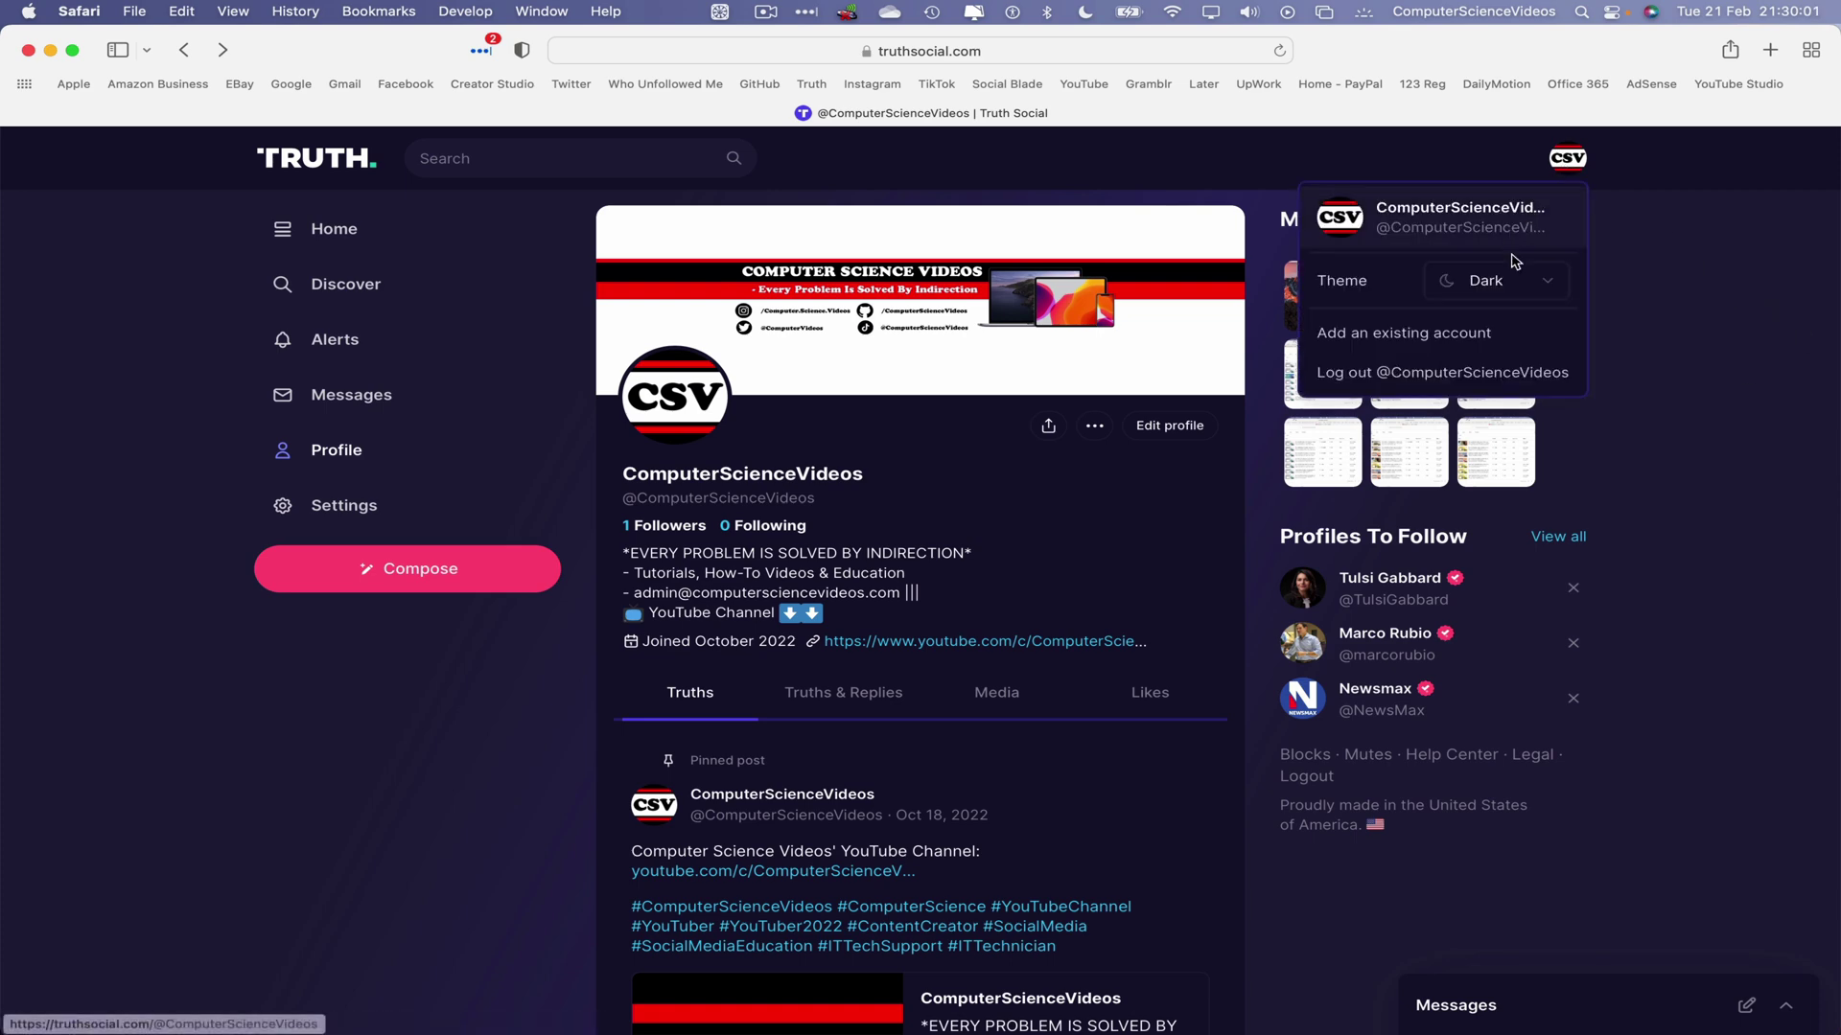
pyautogui.click(1527, 285)
pyautogui.click(1496, 251)
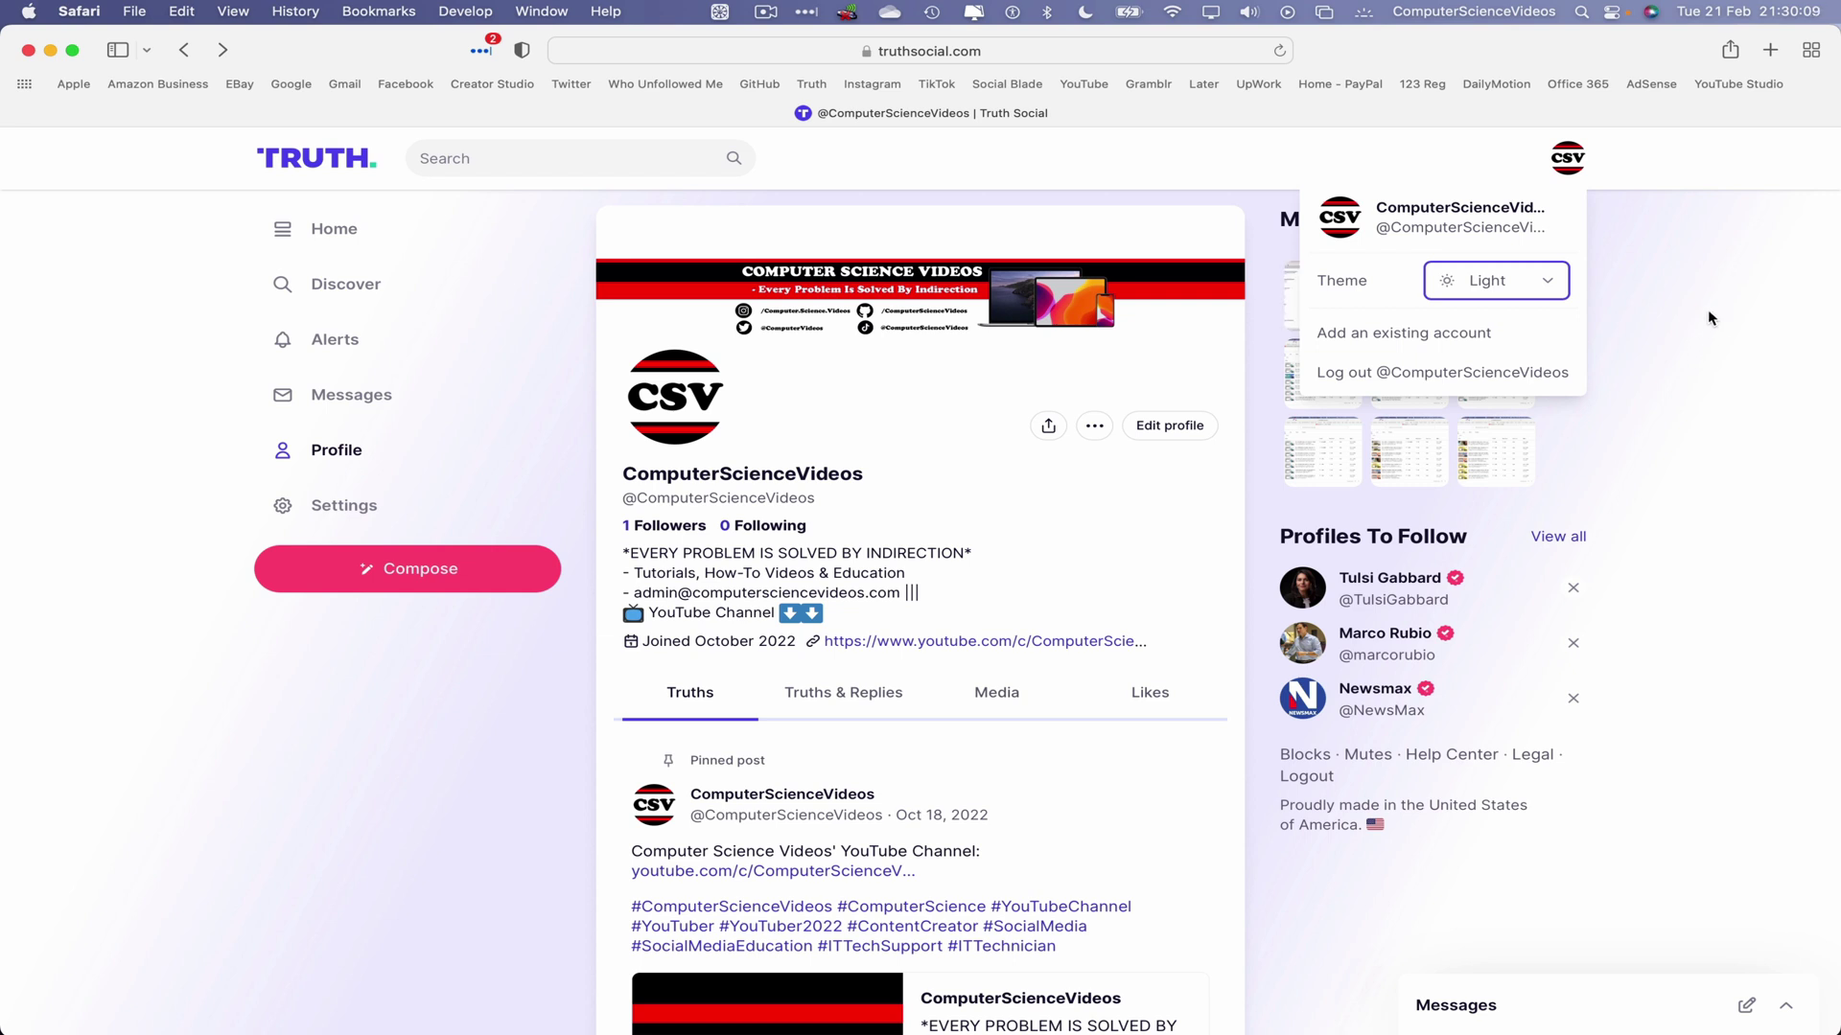
pyautogui.click(1710, 316)
pyautogui.scroll(-10, 920, 575)
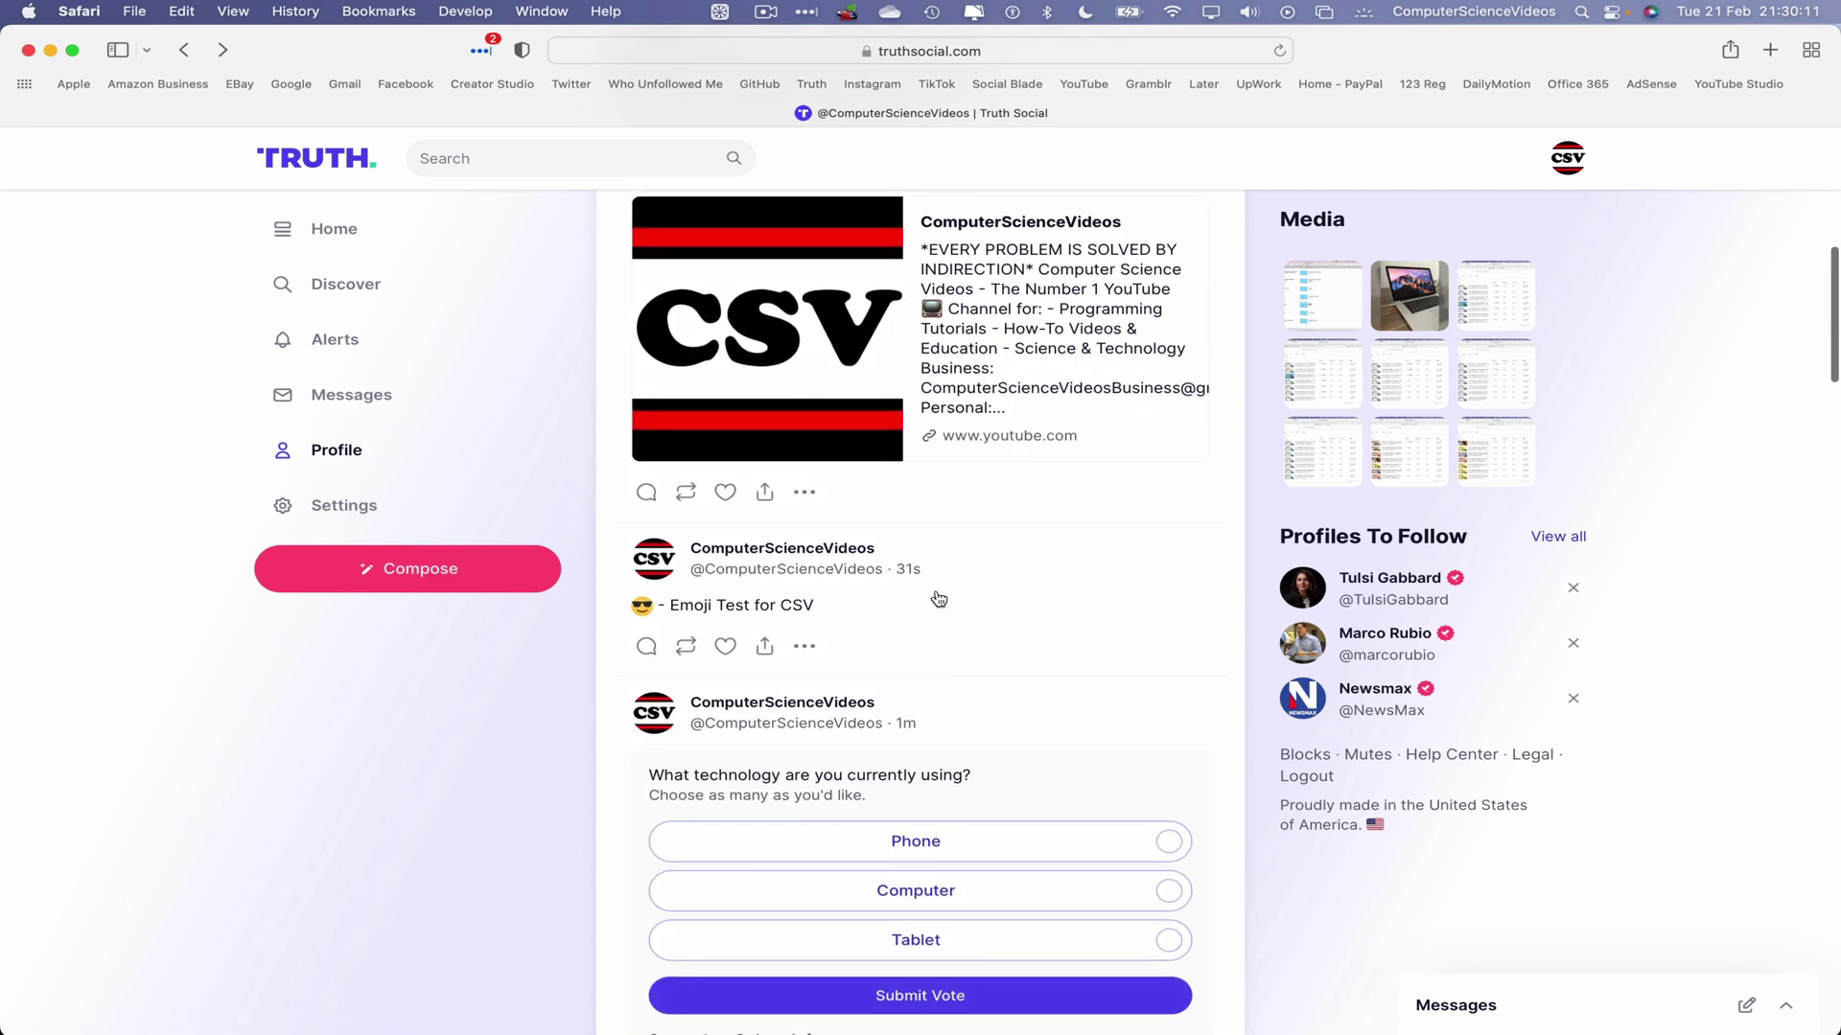
# Delete the 'Emoji Test for CSV' post from its own page, confirming the deletion
pyautogui.click(1057, 593)
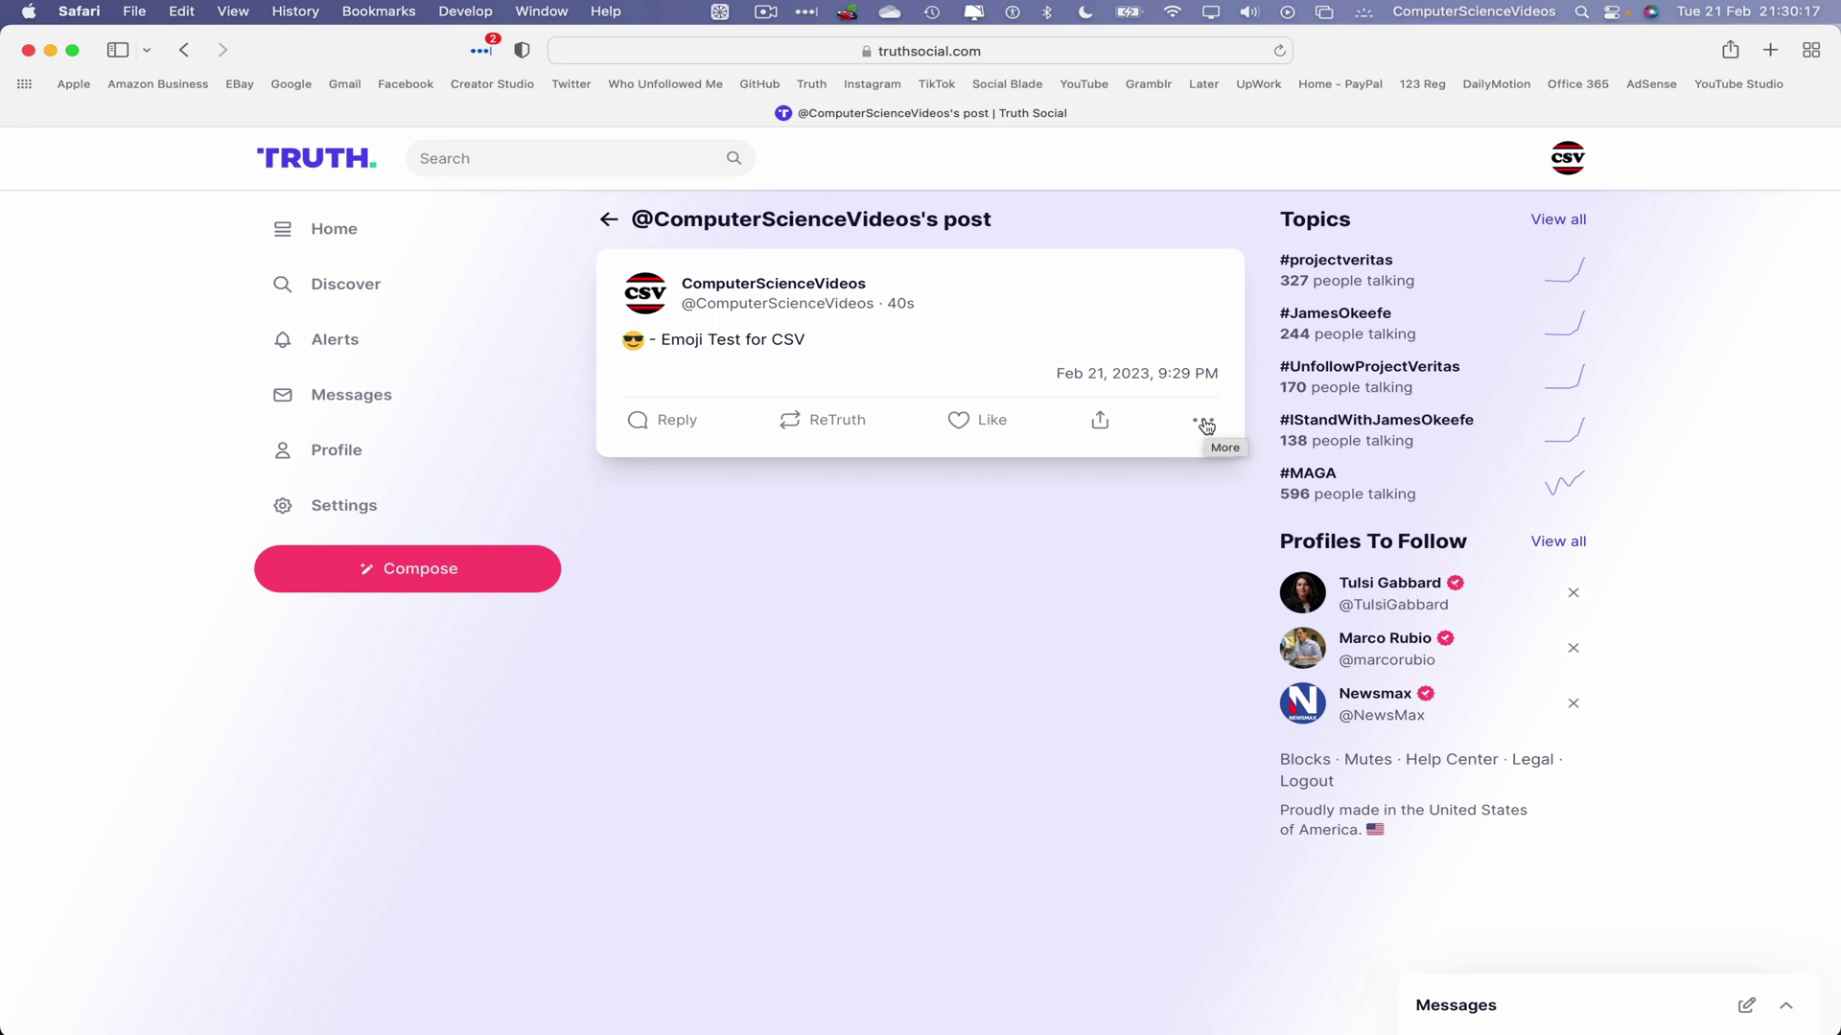
pyautogui.click(1206, 424)
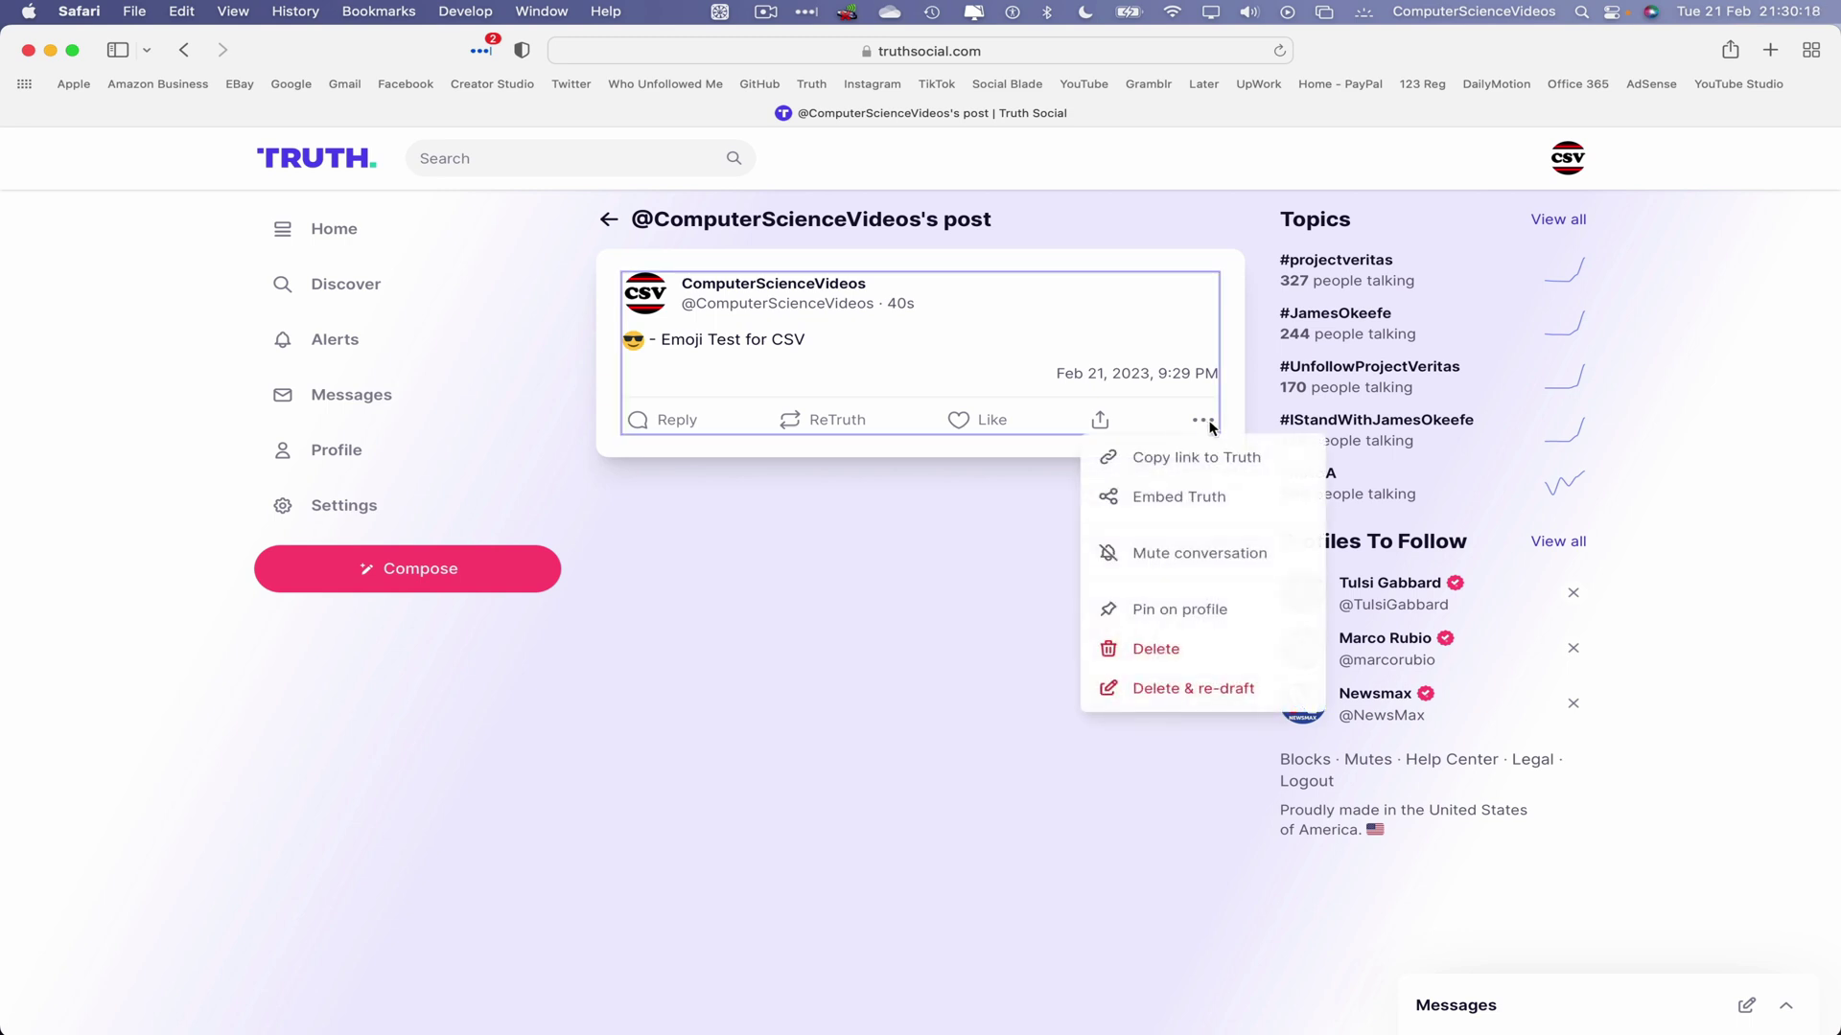
pyautogui.click(1173, 652)
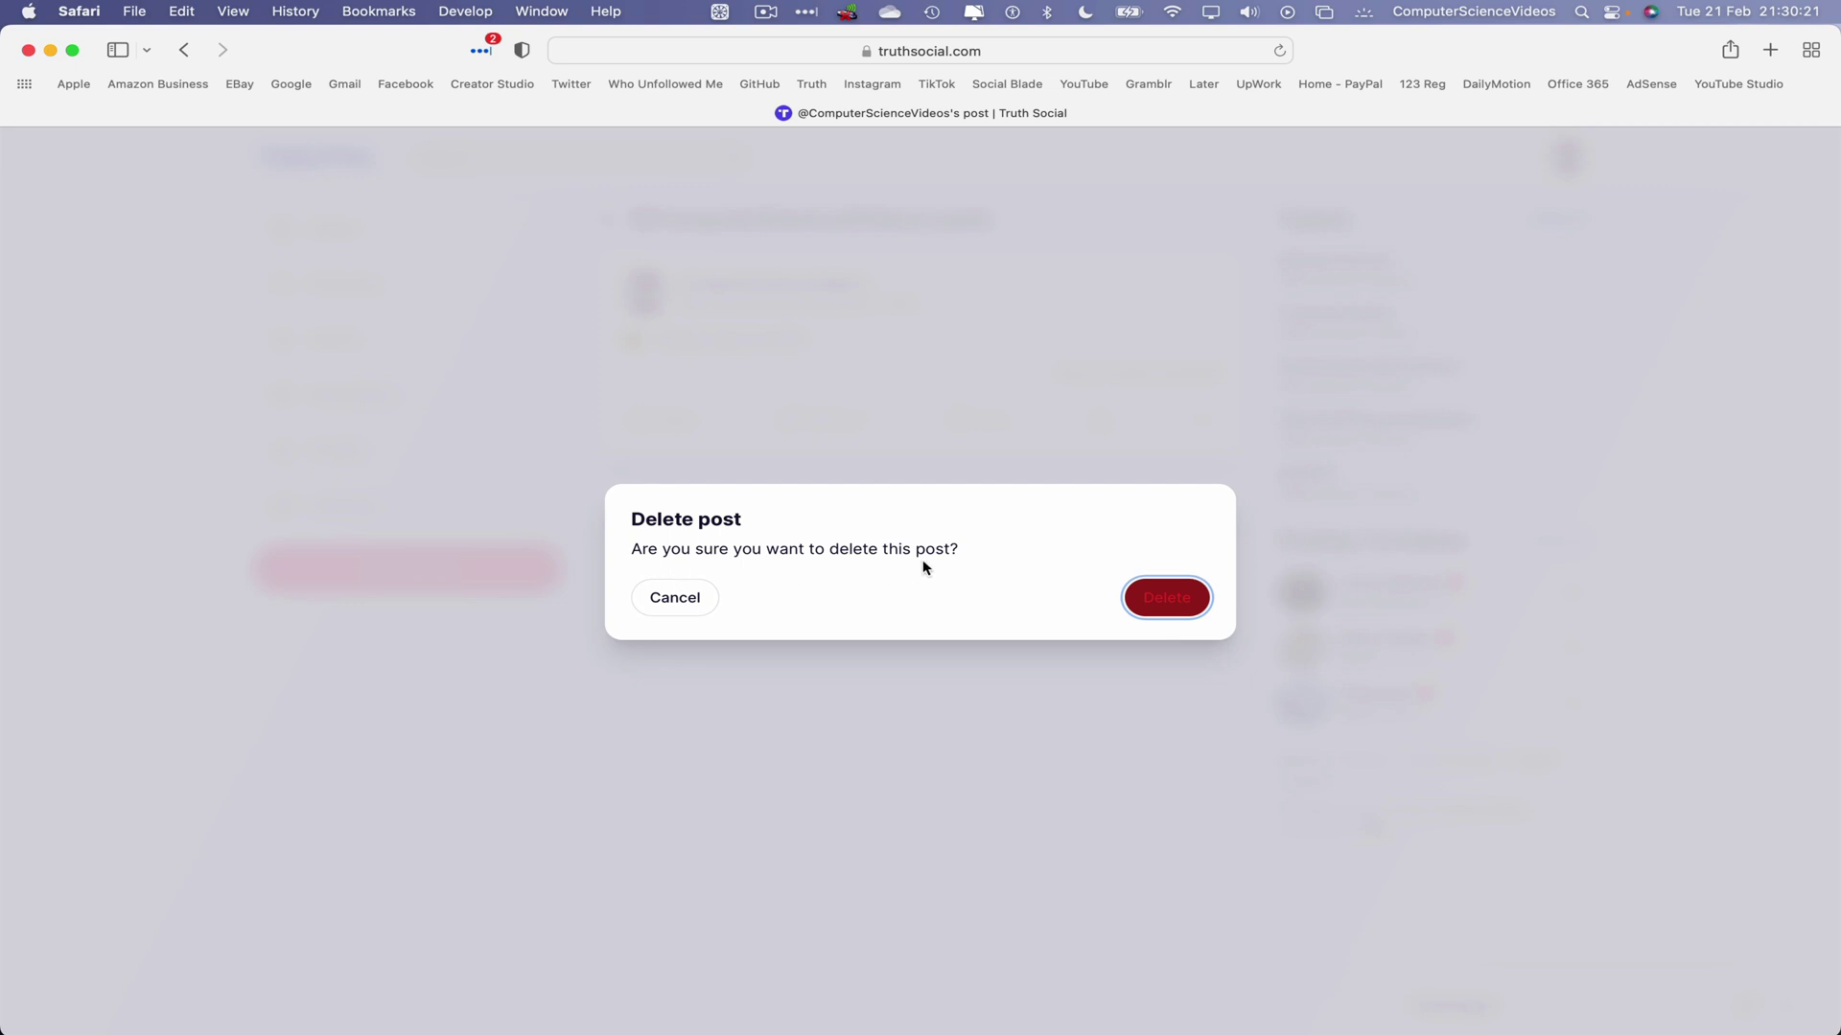
pyautogui.click(1166, 598)
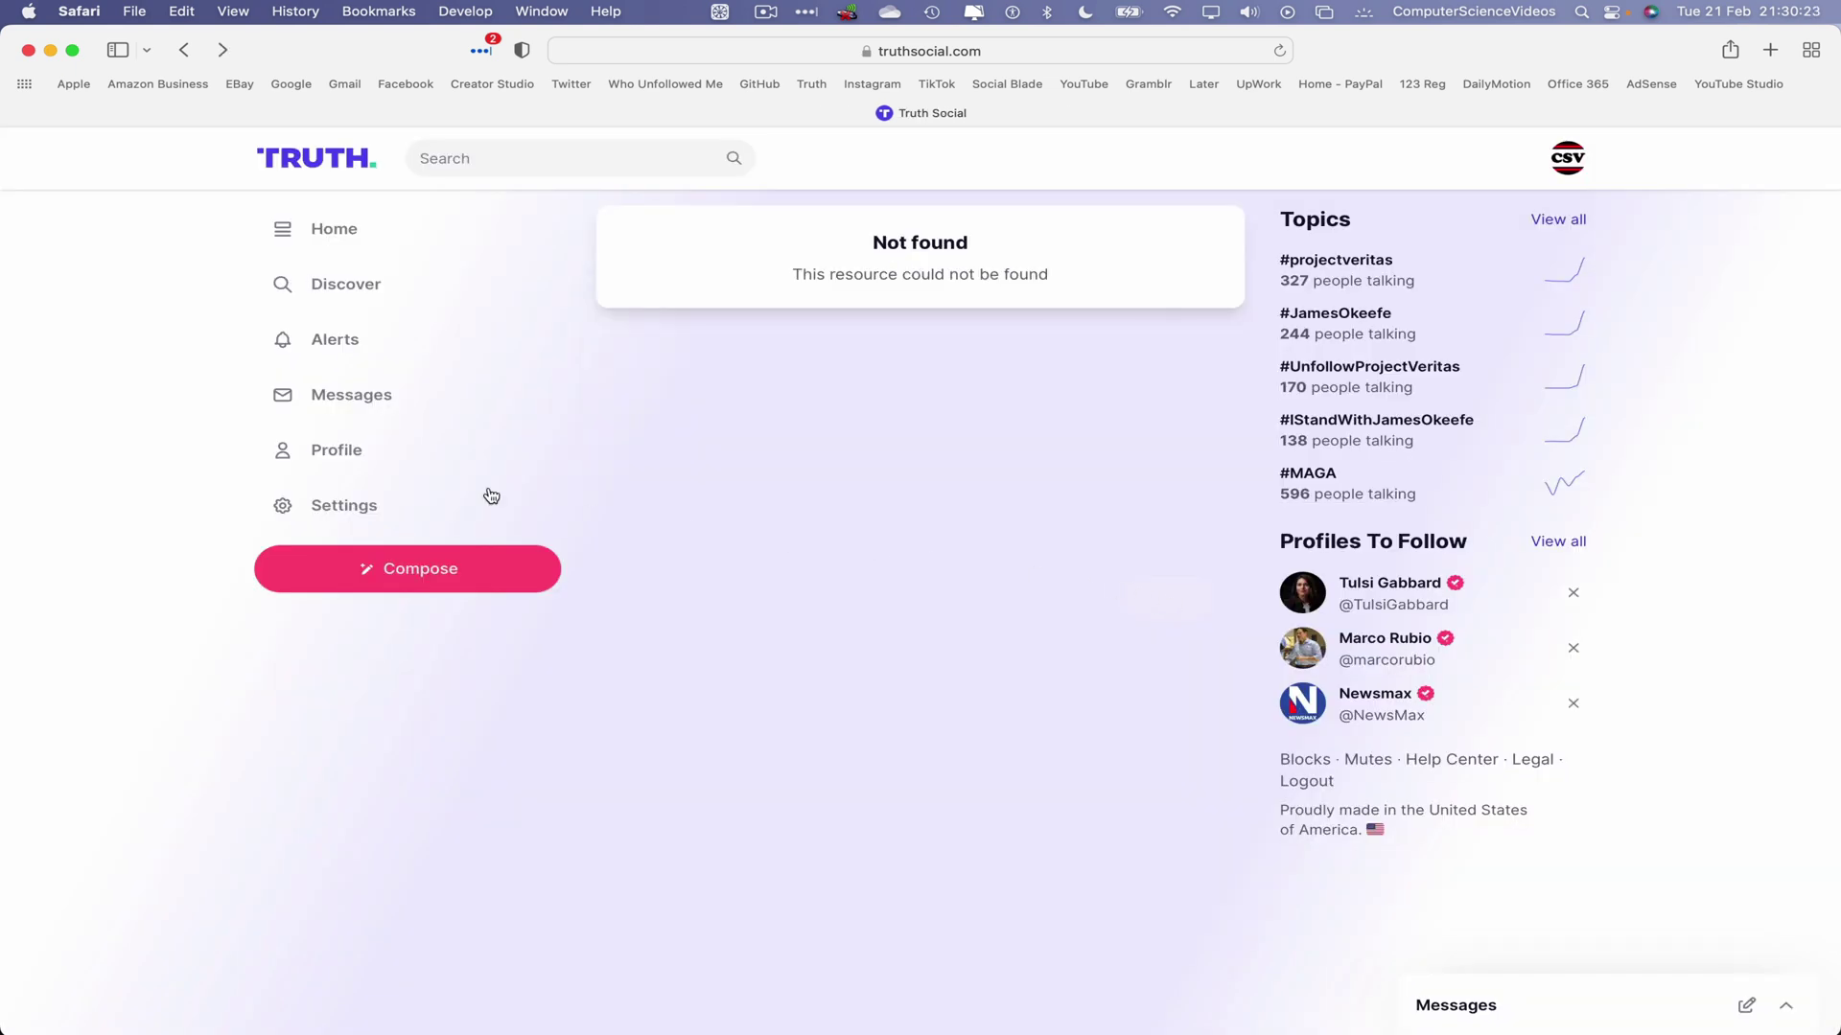
# Return to the profile feed and scroll to the technology poll
pyautogui.click(380, 458)
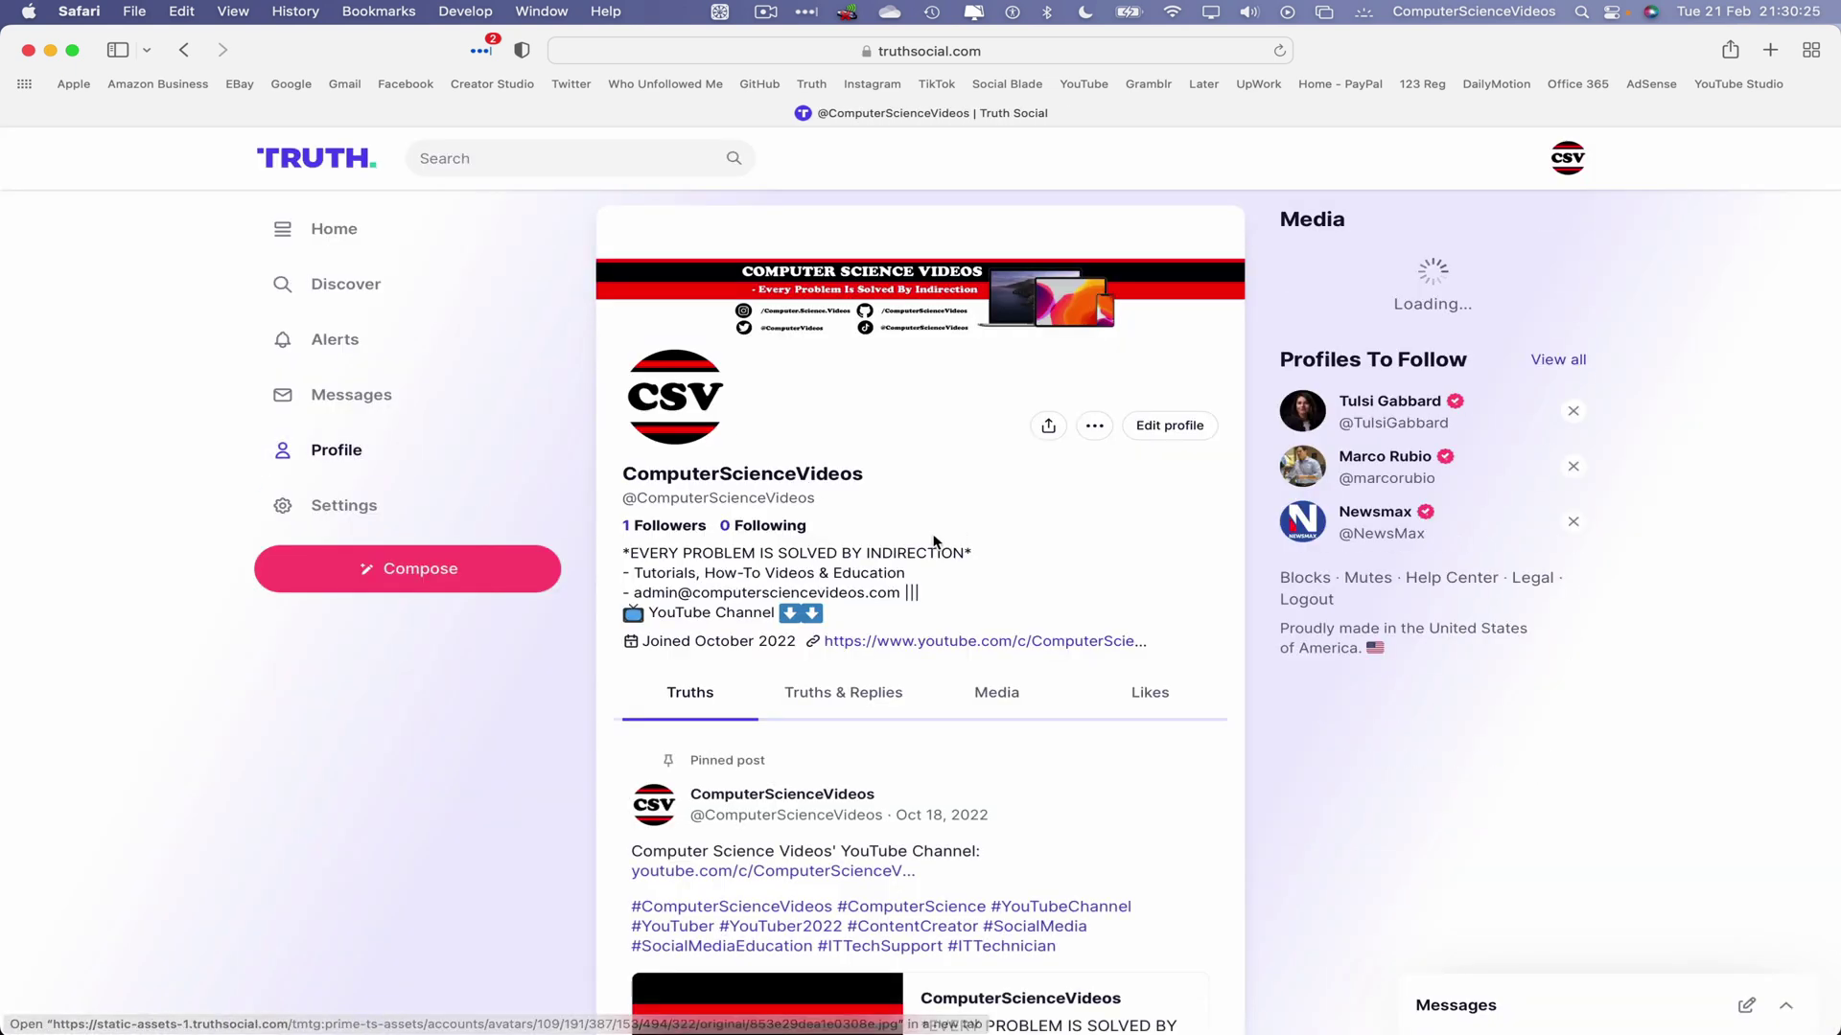
pyautogui.scroll(-10, 936, 534)
pyautogui.scroll(3, 941, 541)
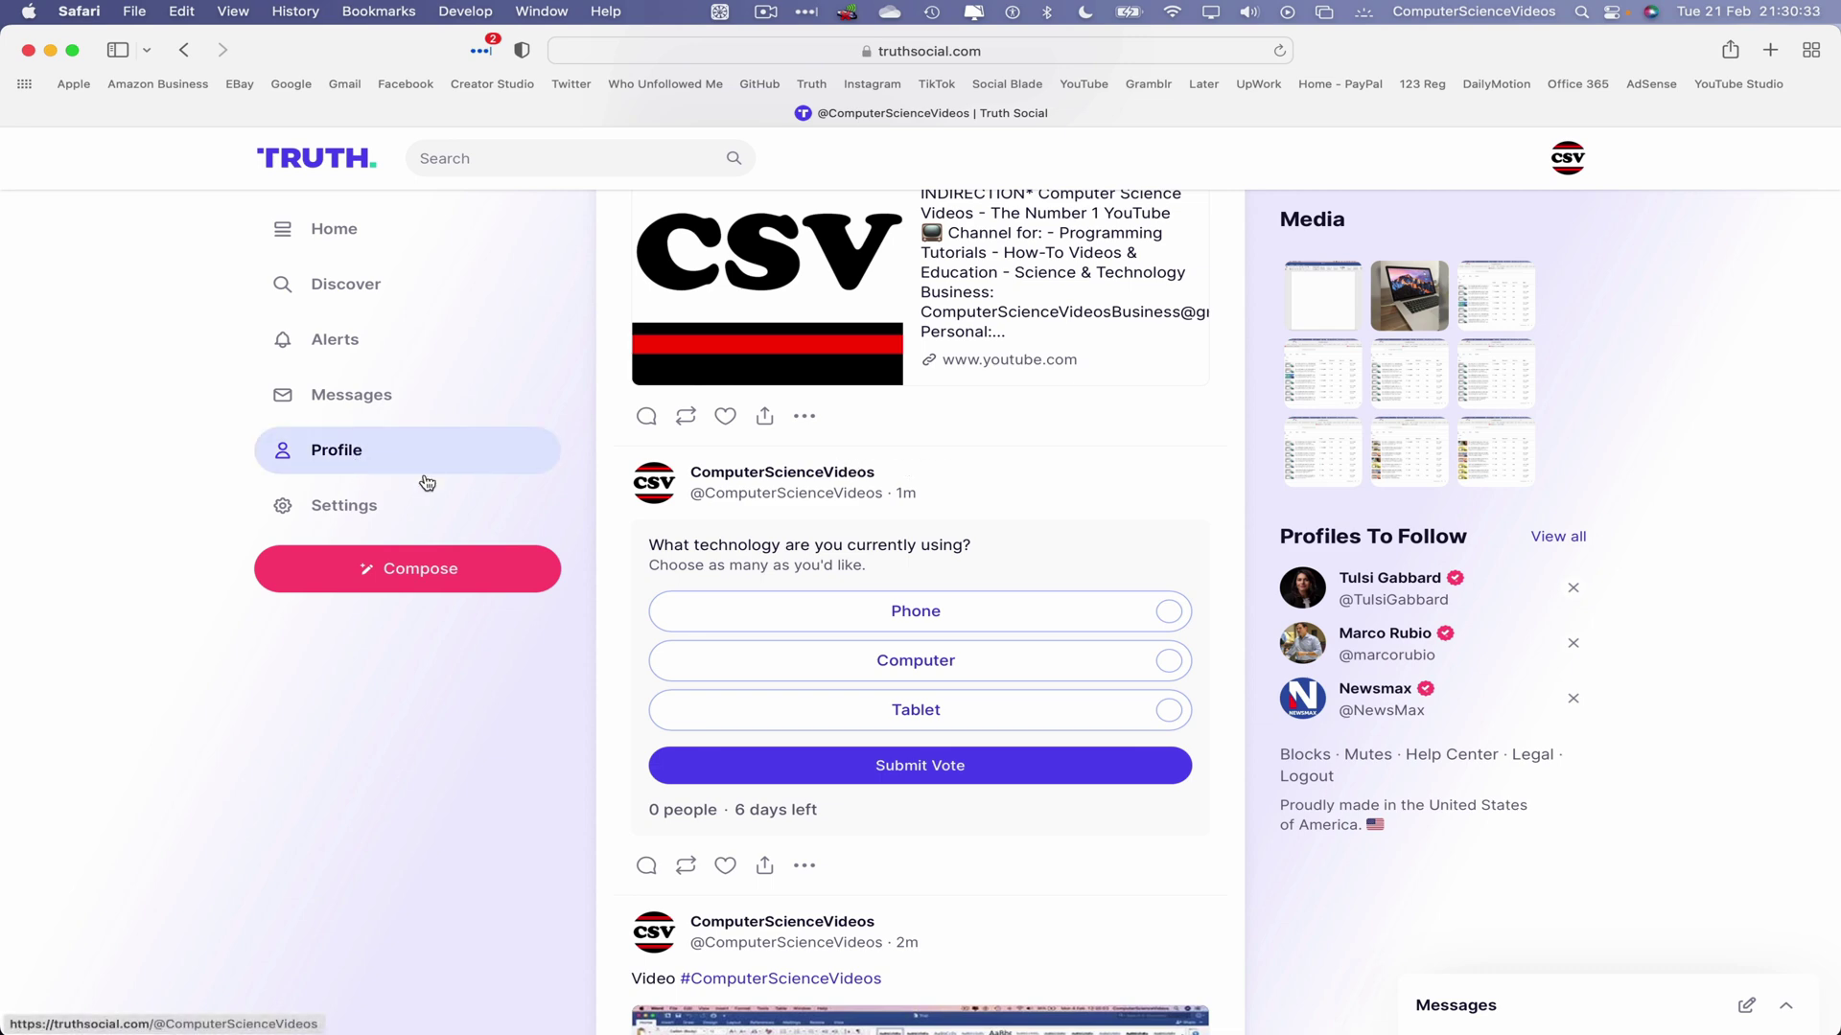
pyautogui.scroll(2, 909, 548)
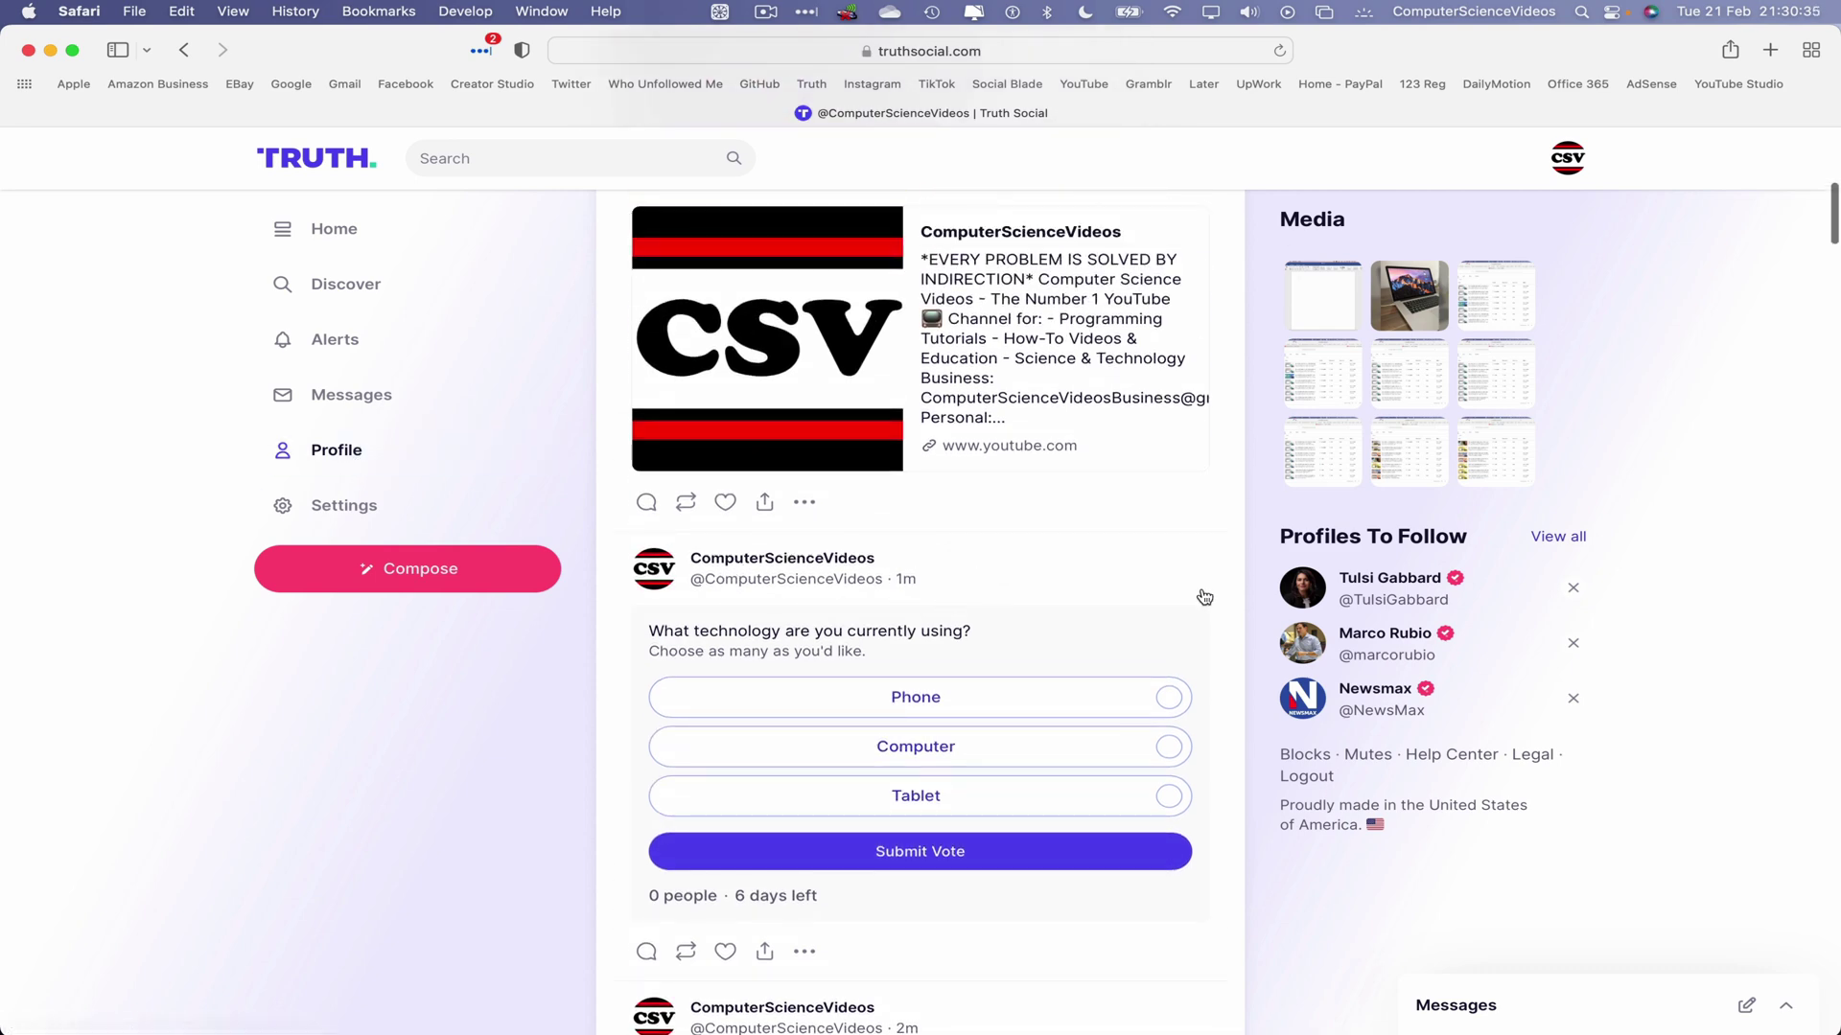
# Delete and re-draft the technology poll post, confirming in the dialog
pyautogui.click(1103, 573)
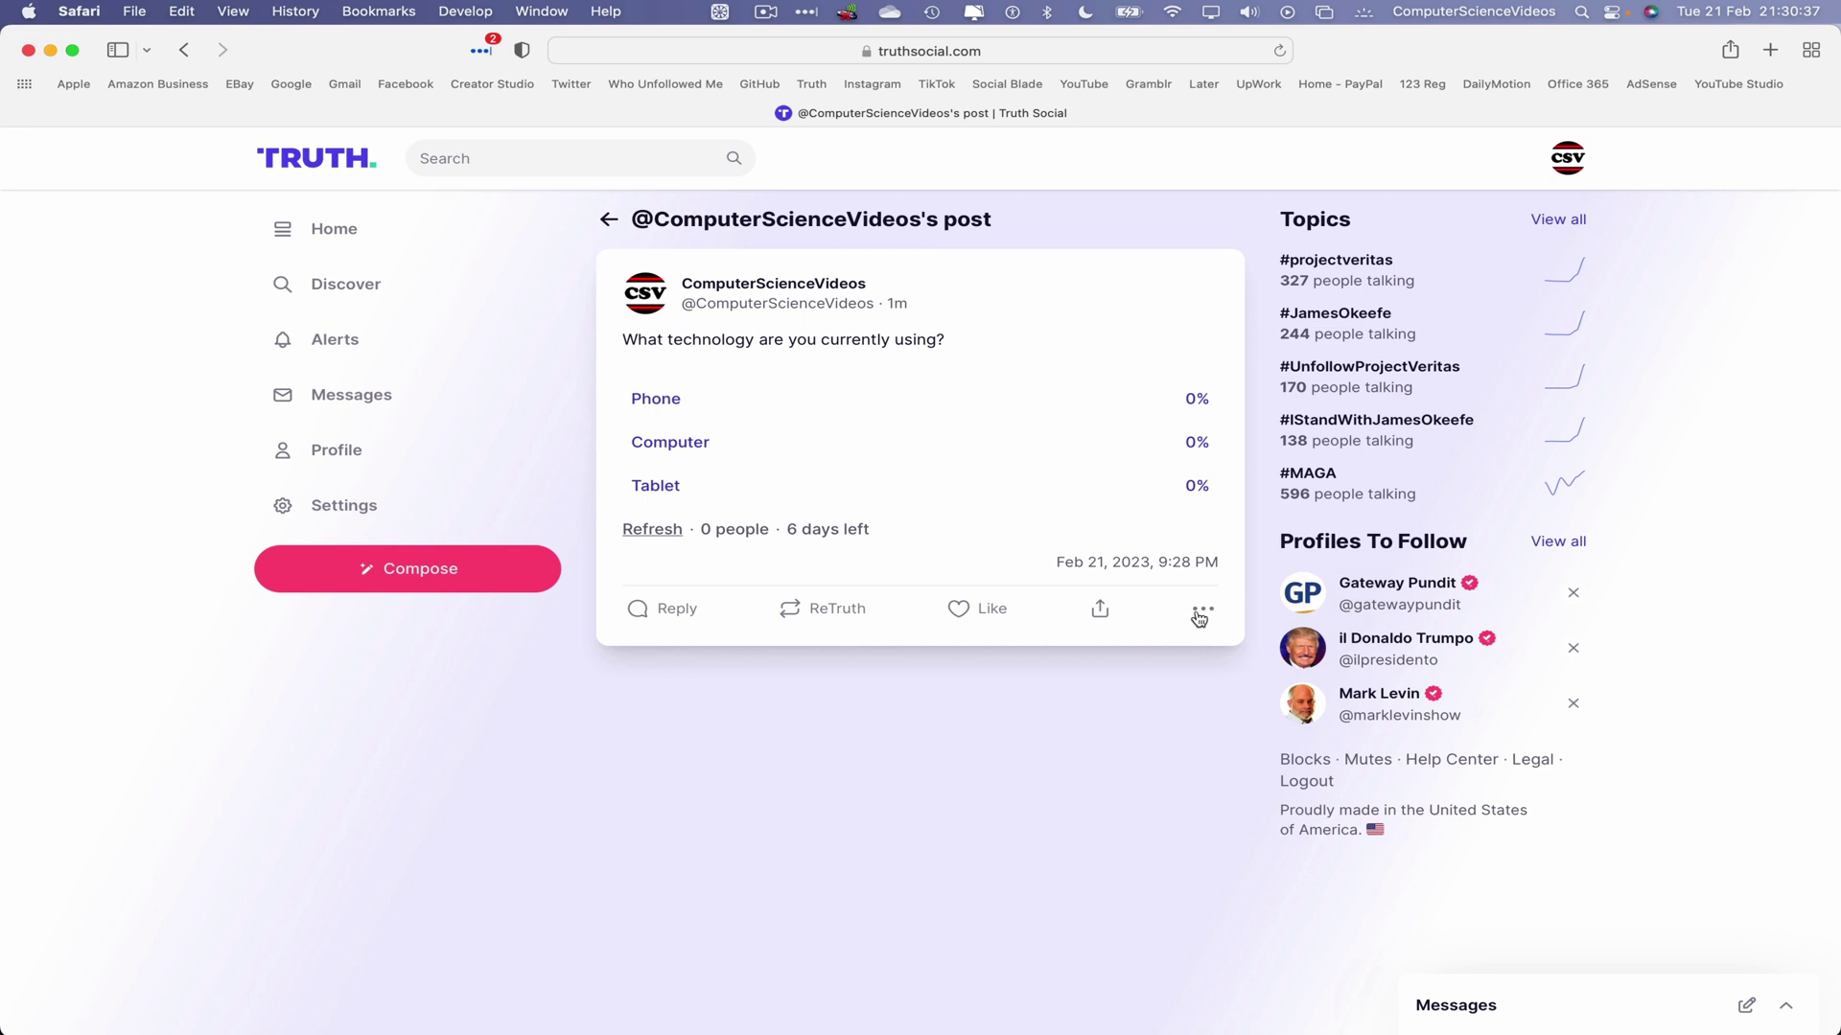
pyautogui.click(1200, 614)
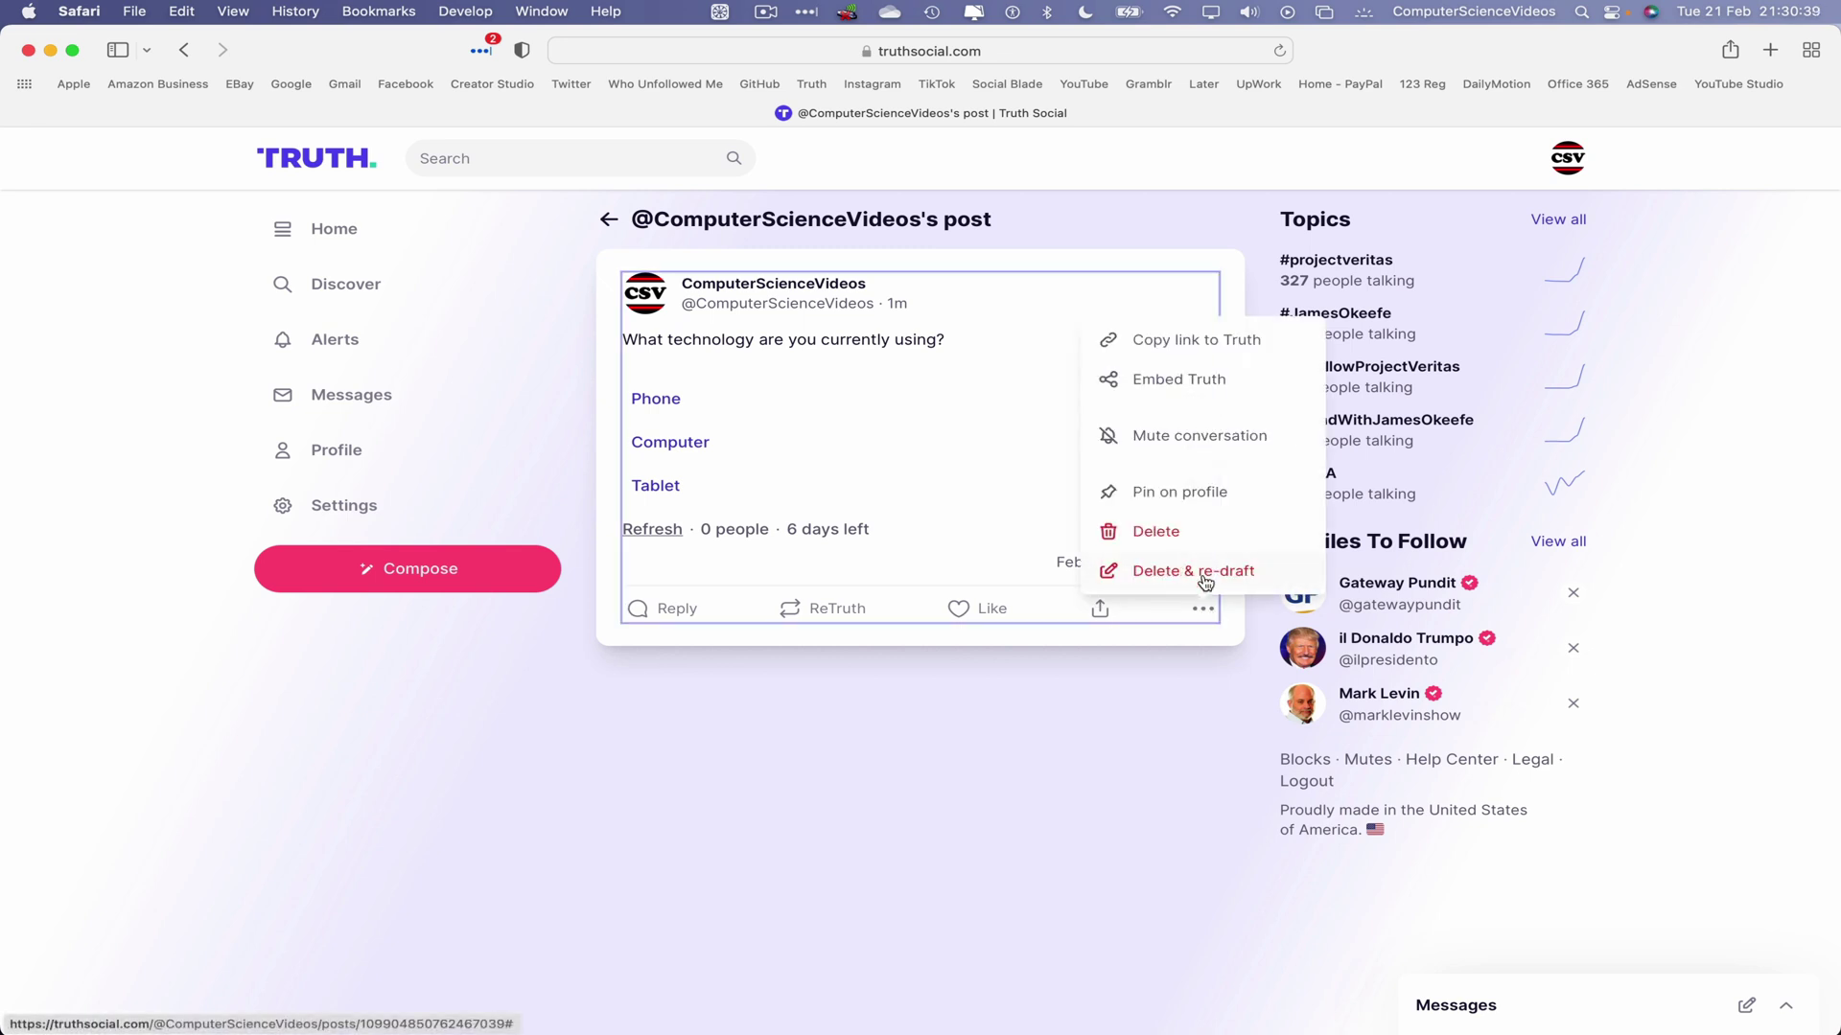
pyautogui.click(1251, 580)
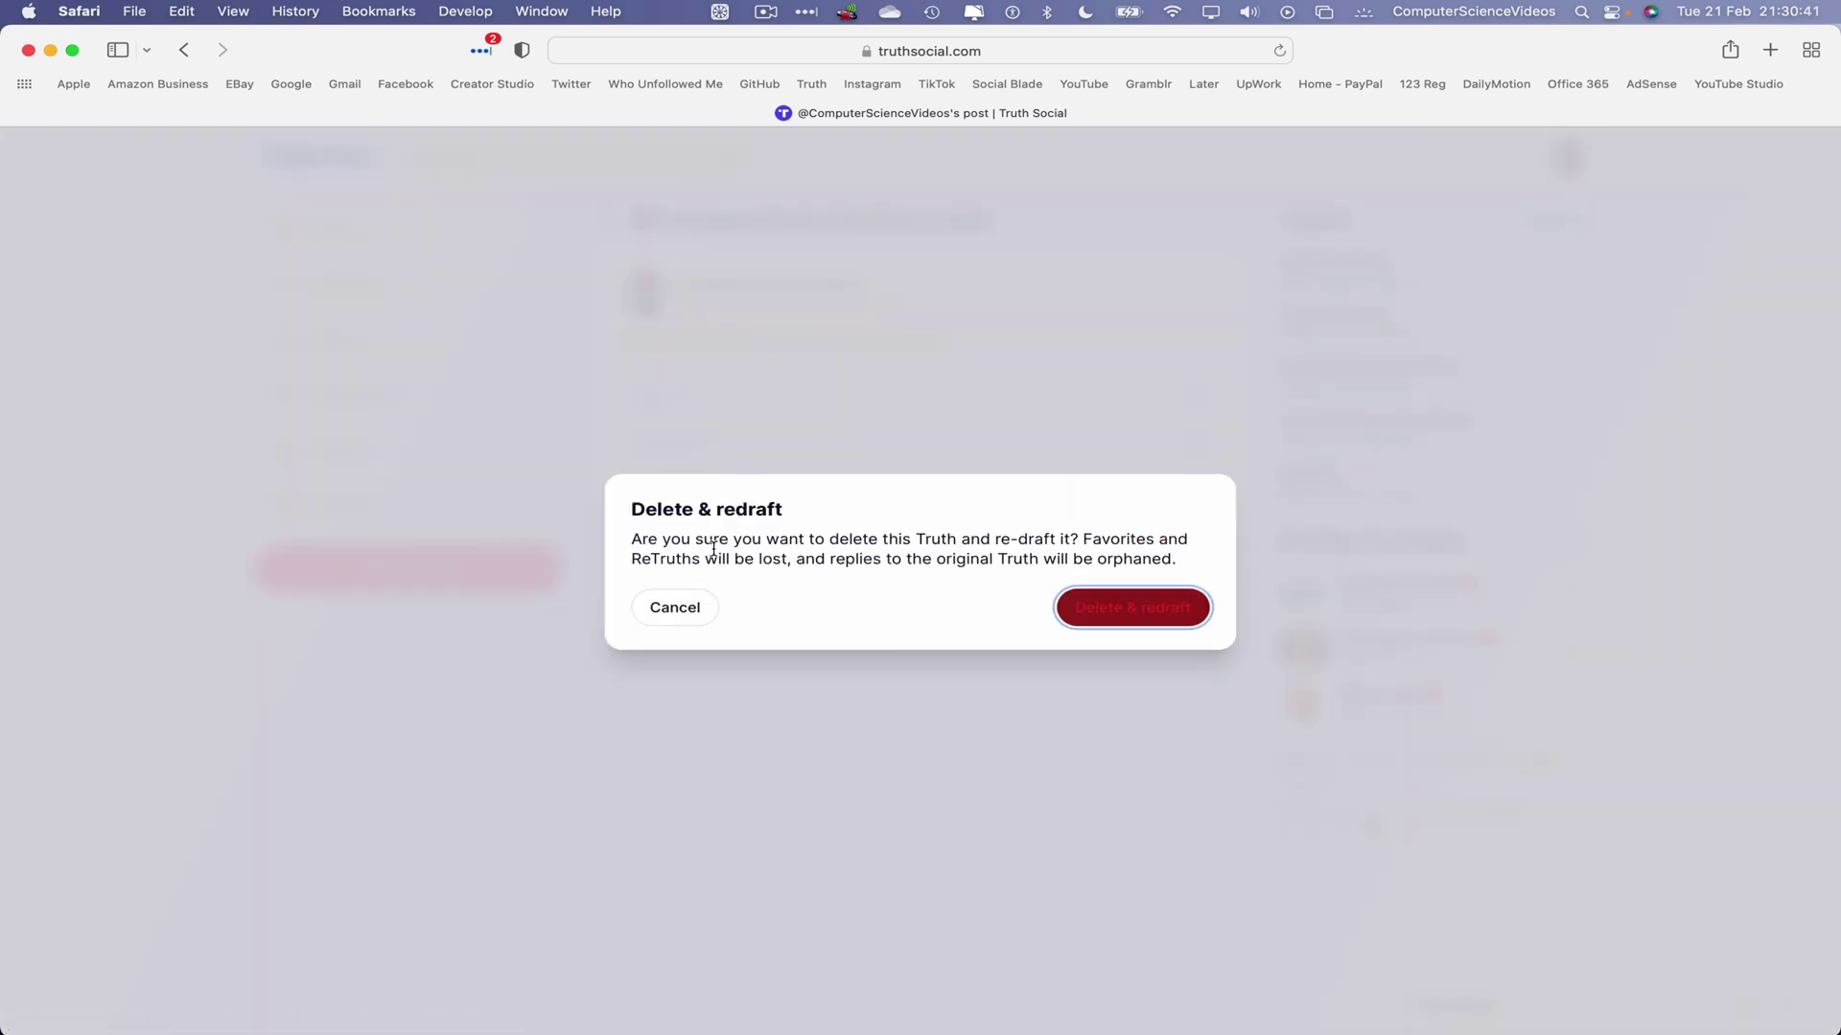
pyautogui.click(1166, 615)
# Change the poll's first answer to 'Mobile Phone', set a 7-day duration, and publish it
pyautogui.click(1155, 606)
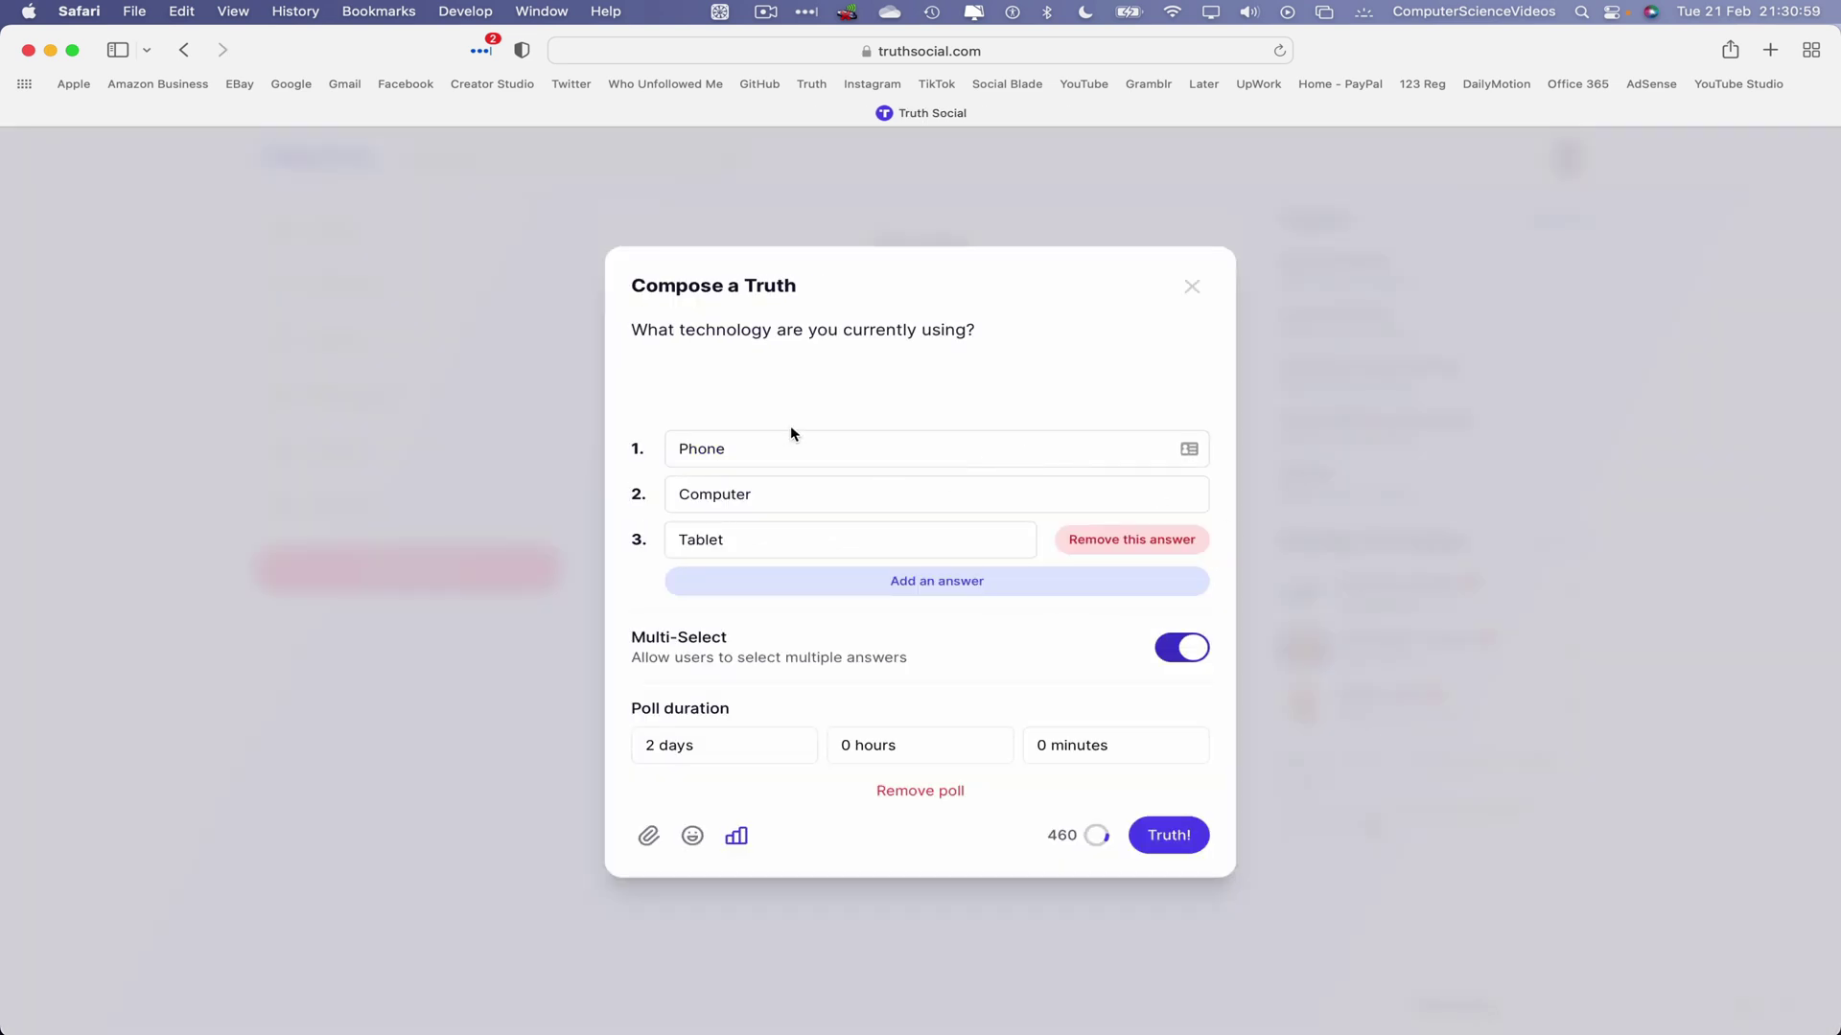
pyautogui.click(835, 443)
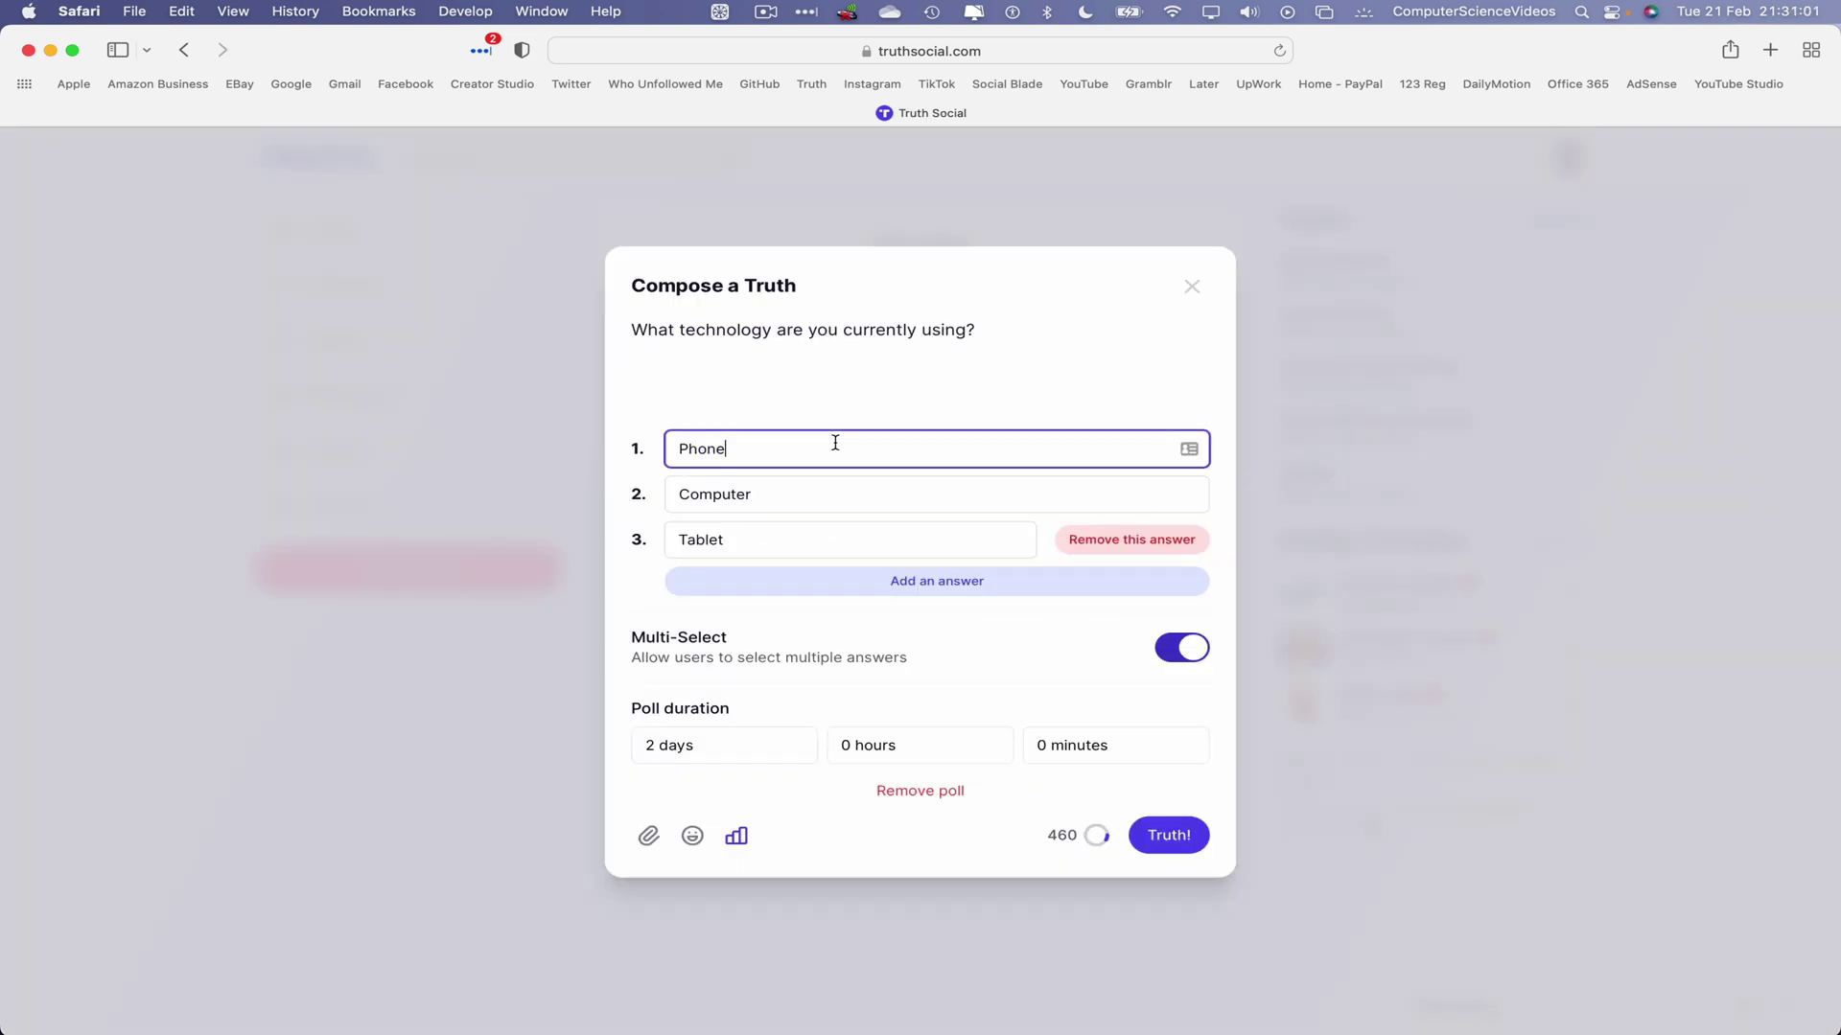
pyautogui.write('Mobile')
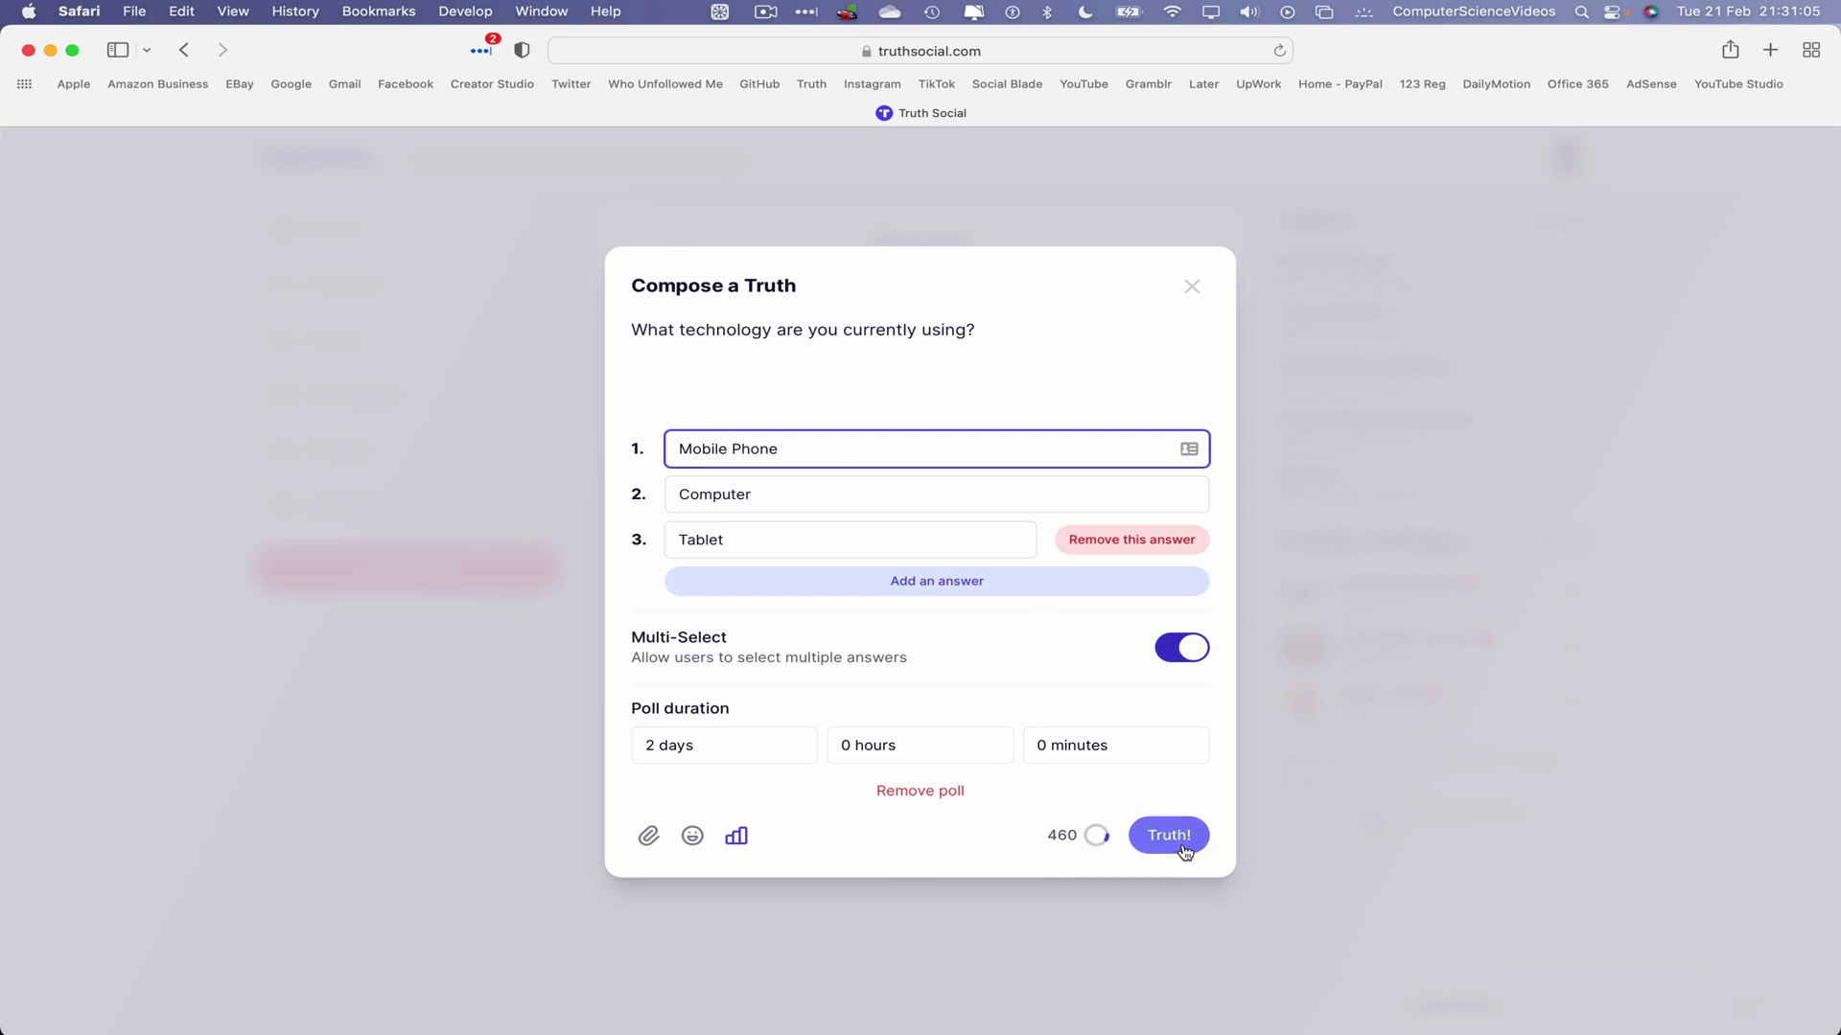
pyautogui.click(710, 747)
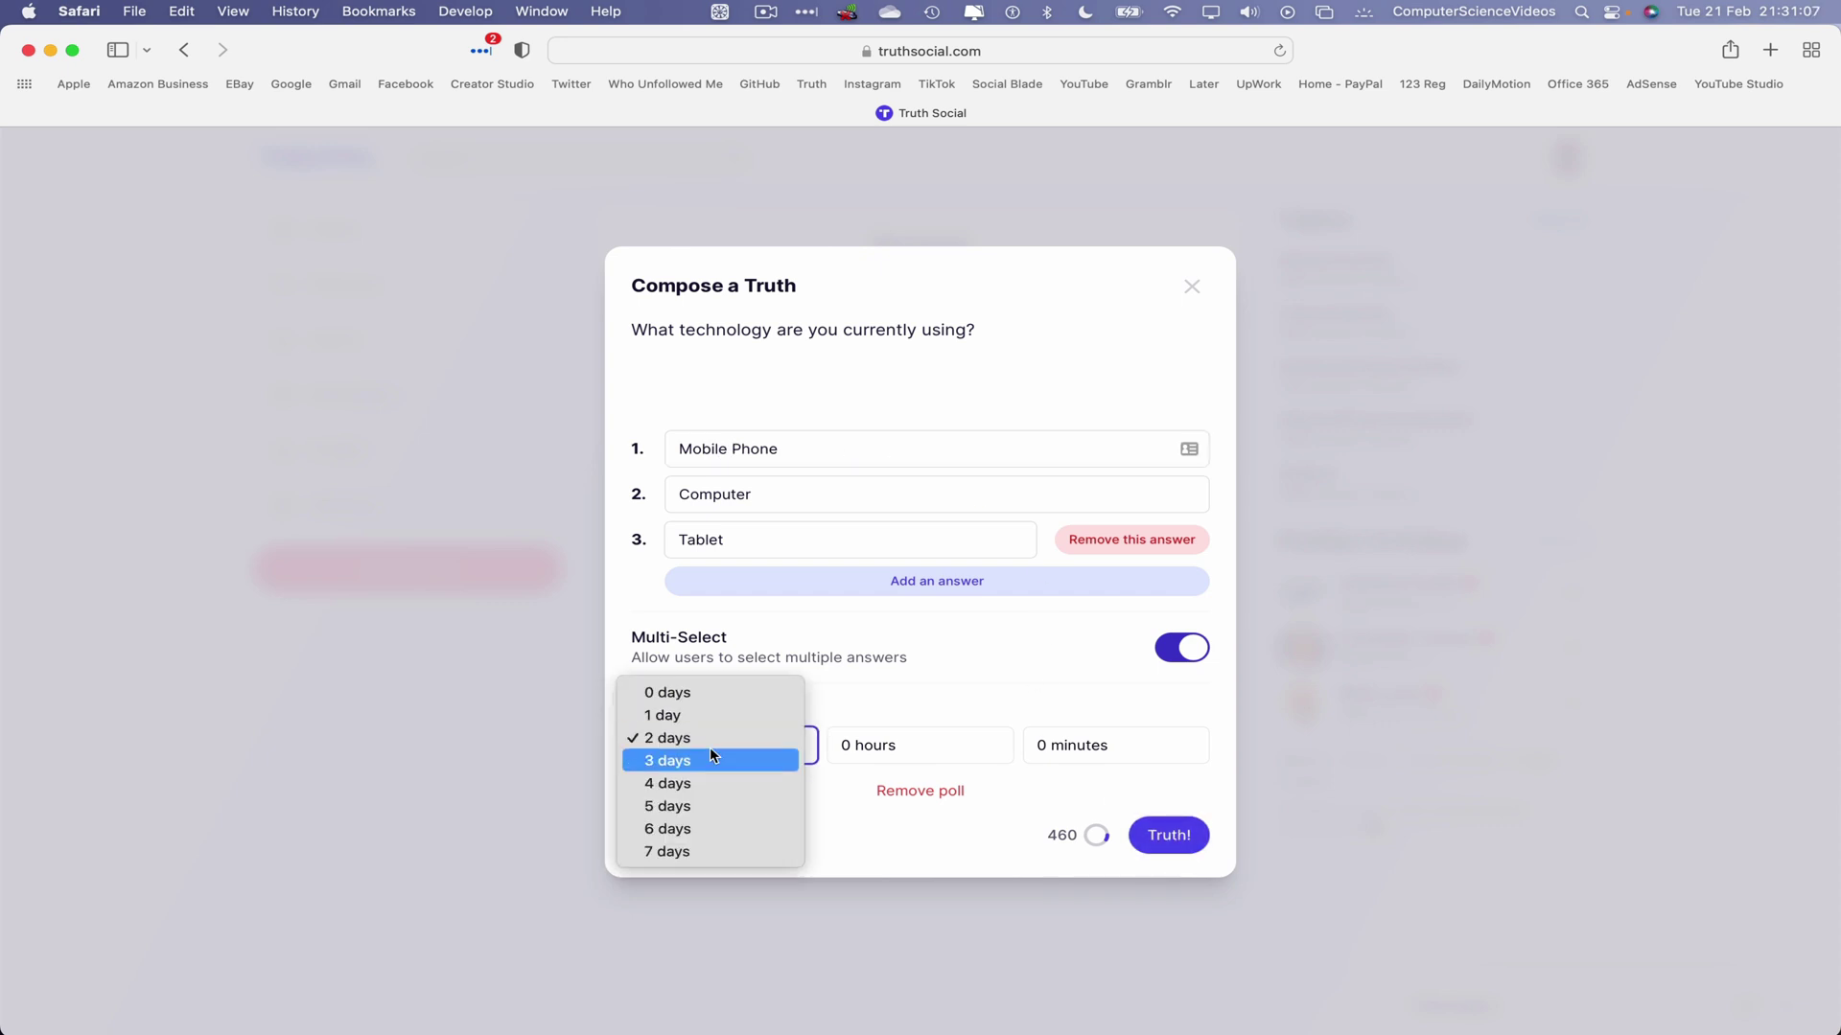
pyautogui.click(696, 854)
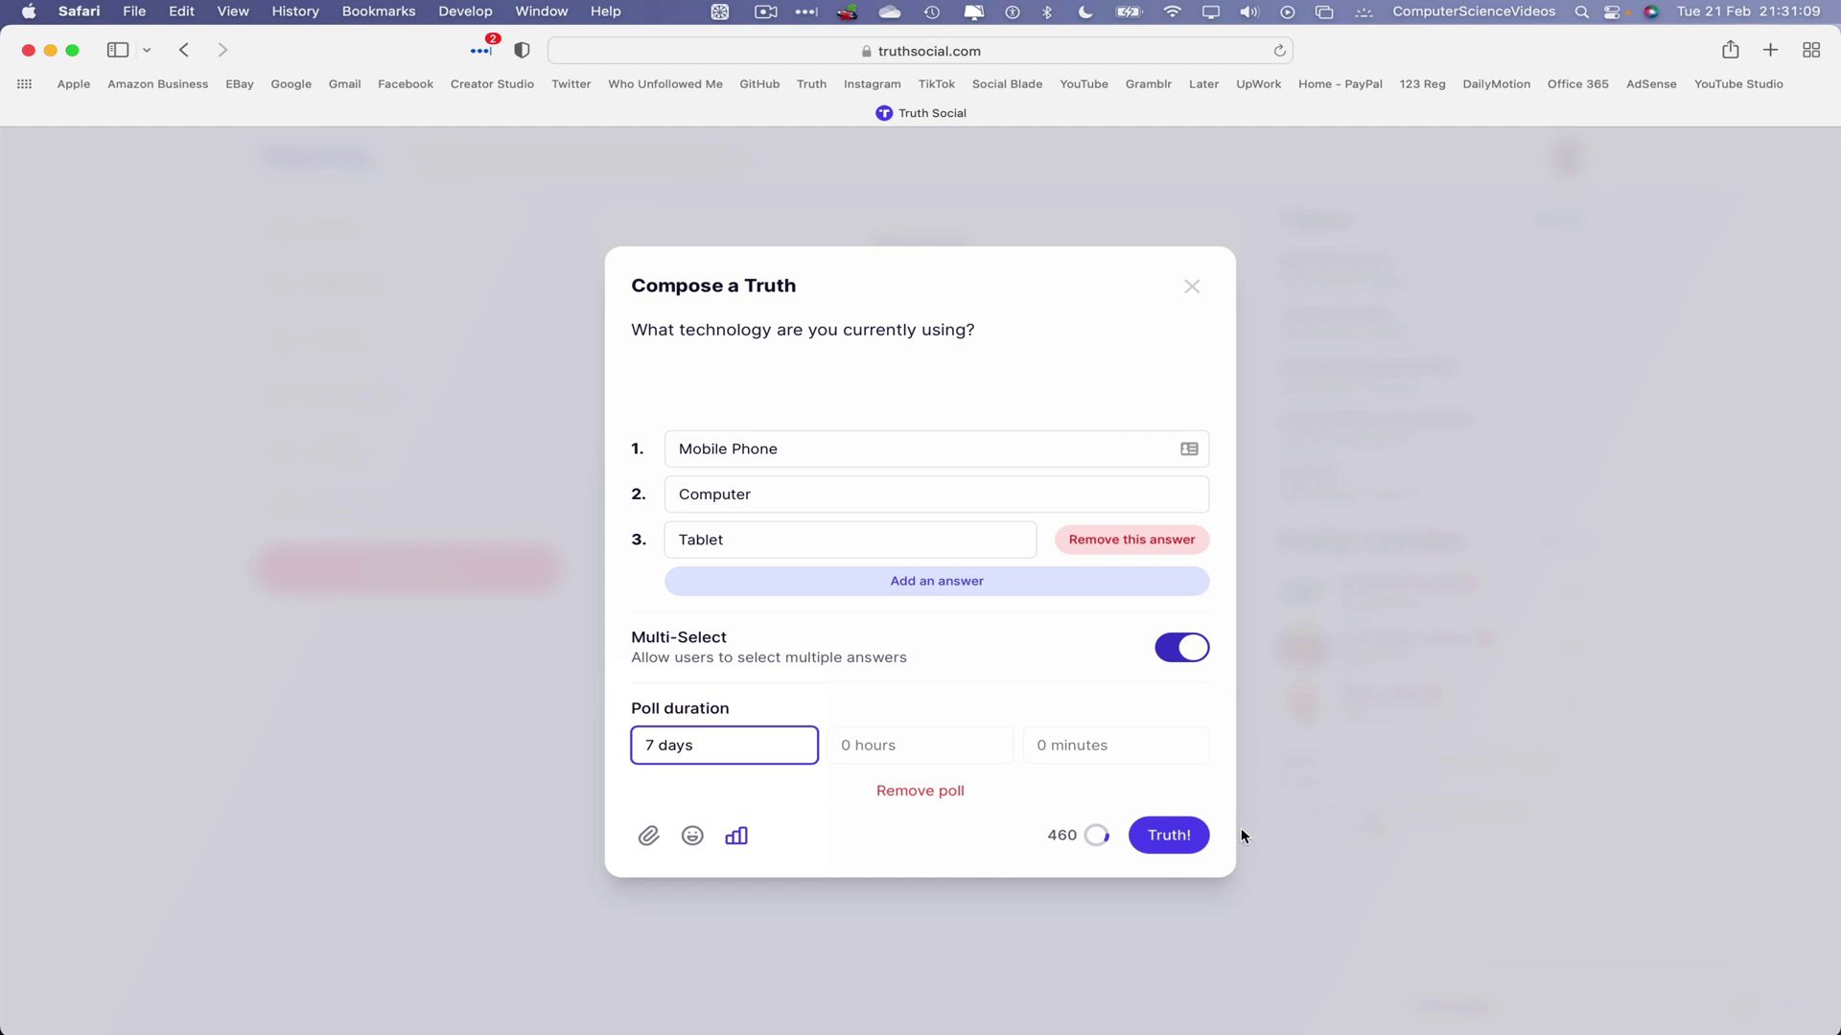
pyautogui.click(1193, 836)
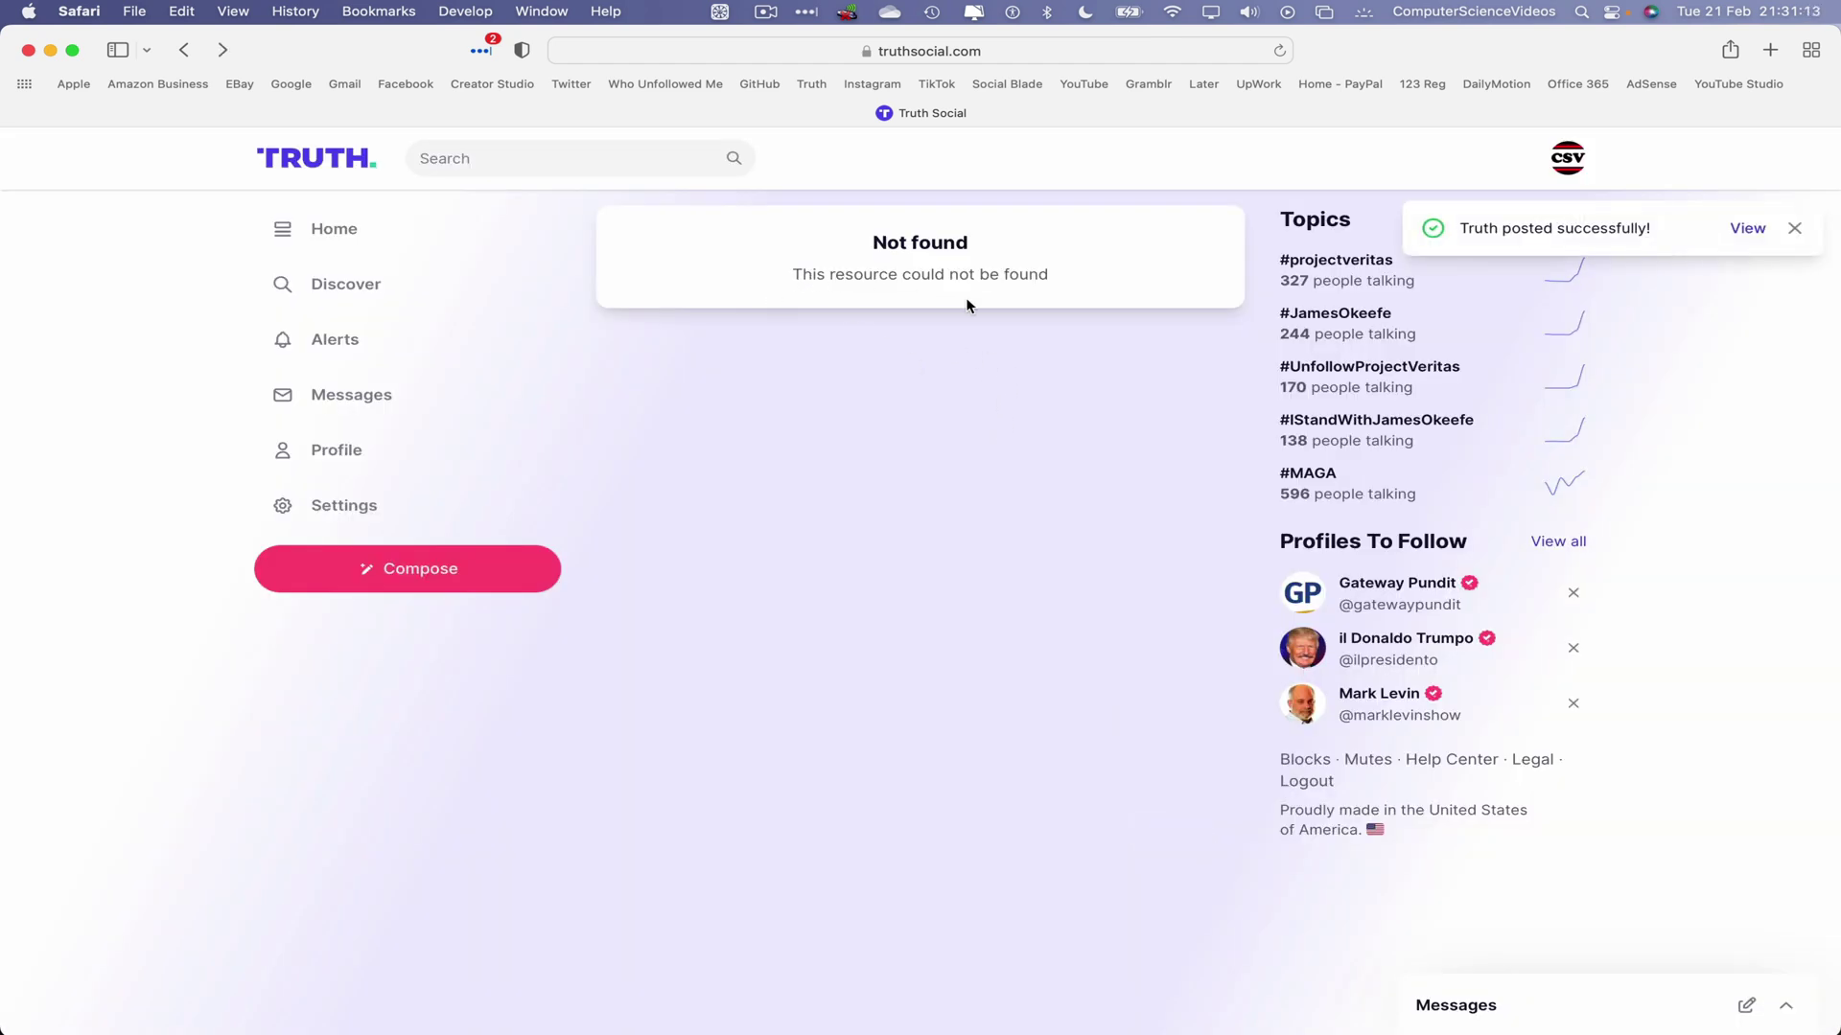
# Open the reposted poll from the profile to confirm it lists Mobile Phone
pyautogui.click(1747, 228)
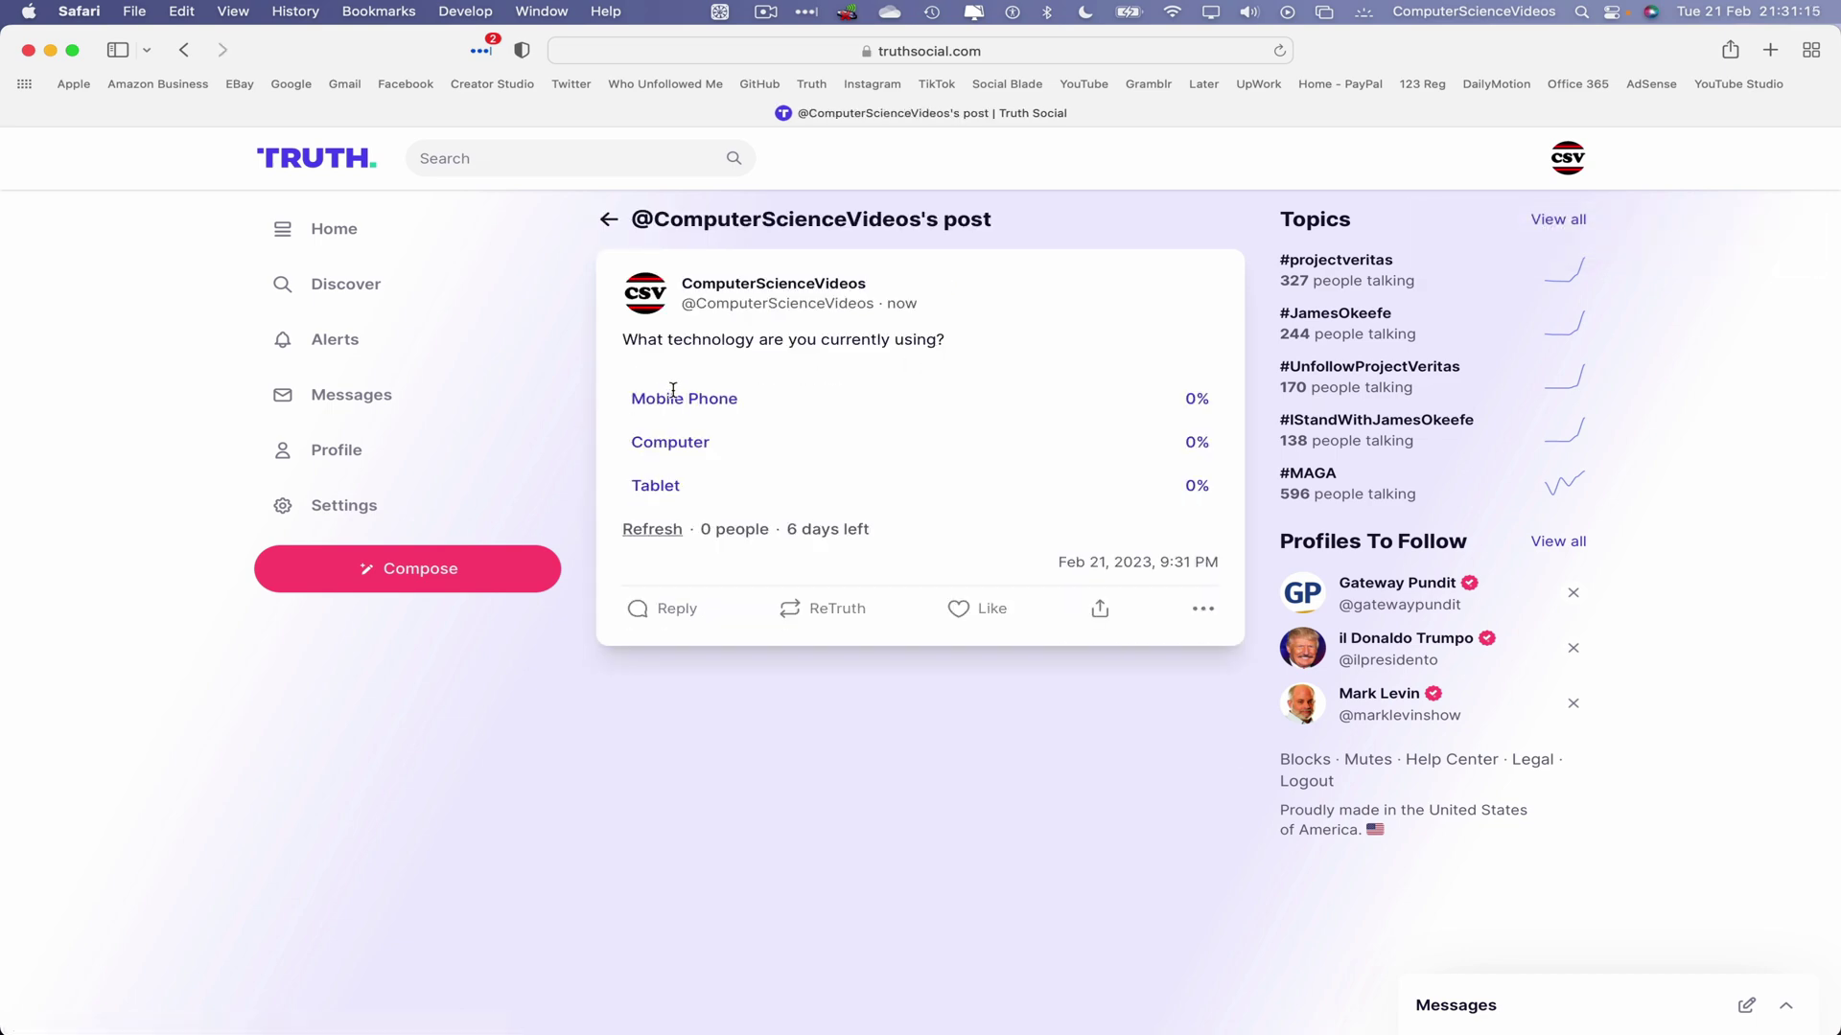
pyautogui.click(356, 459)
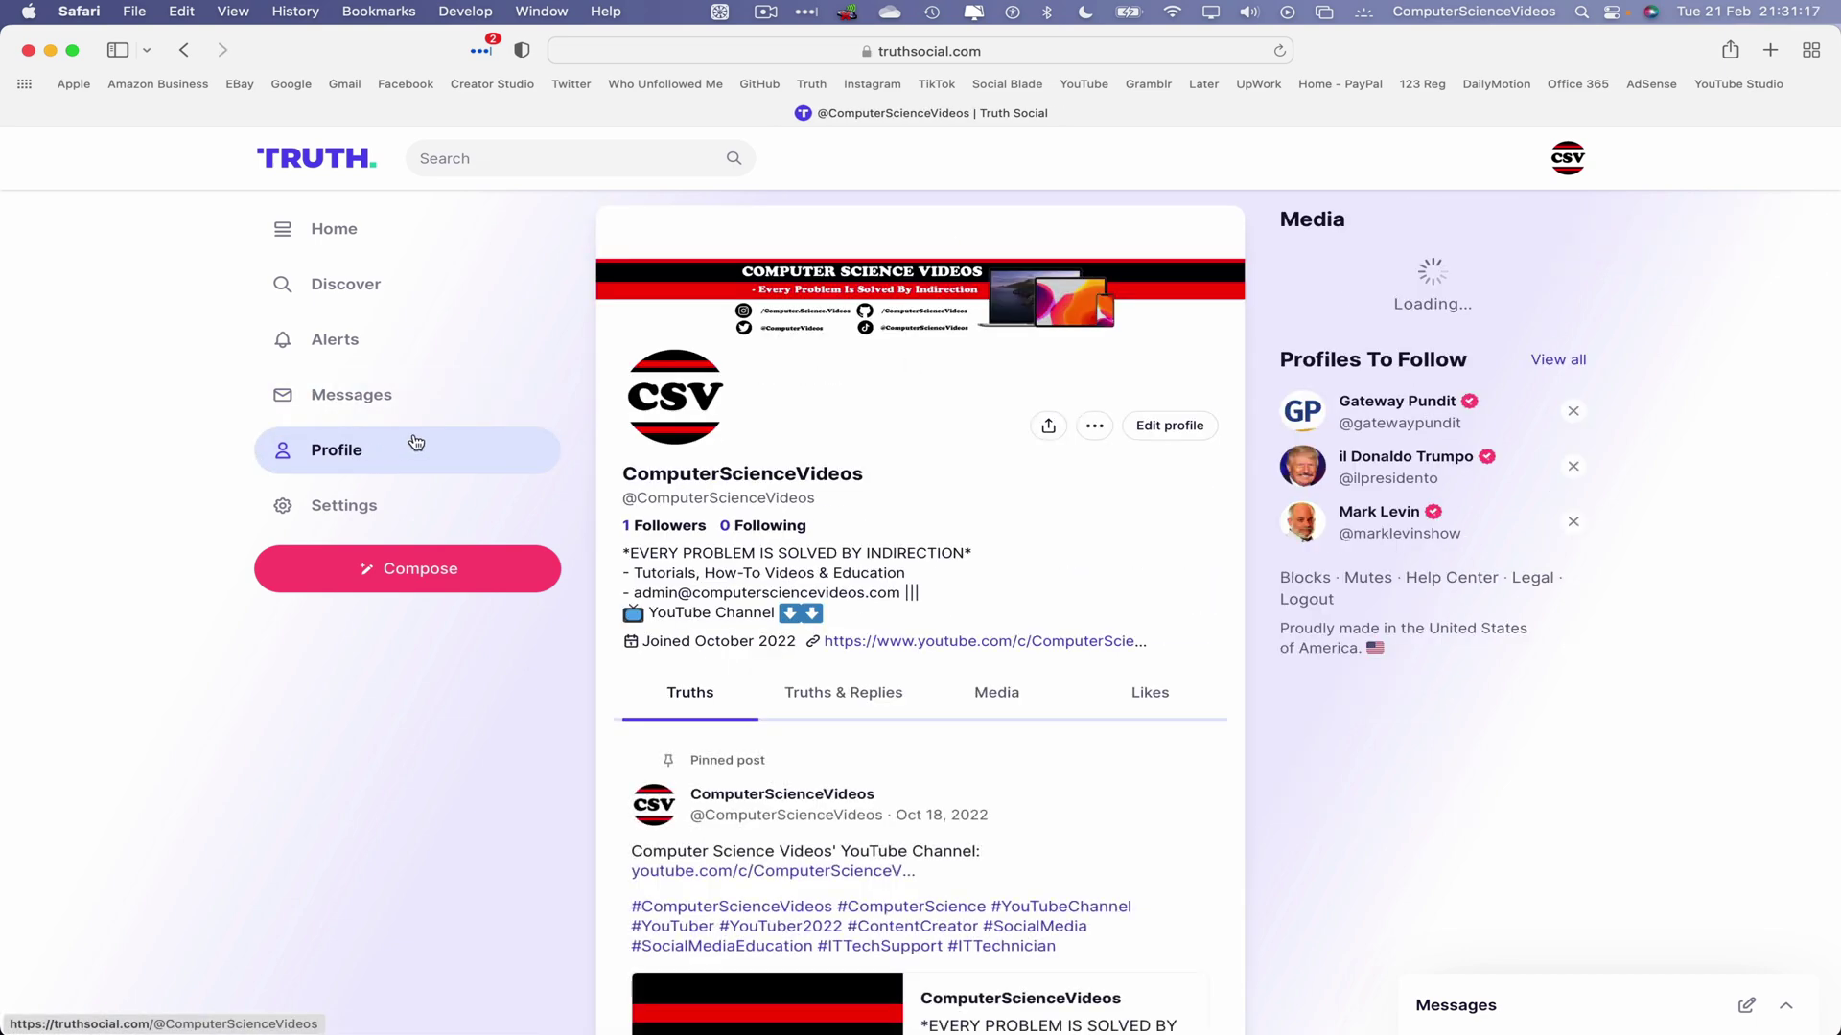
pyautogui.scroll(-10, 879, 647)
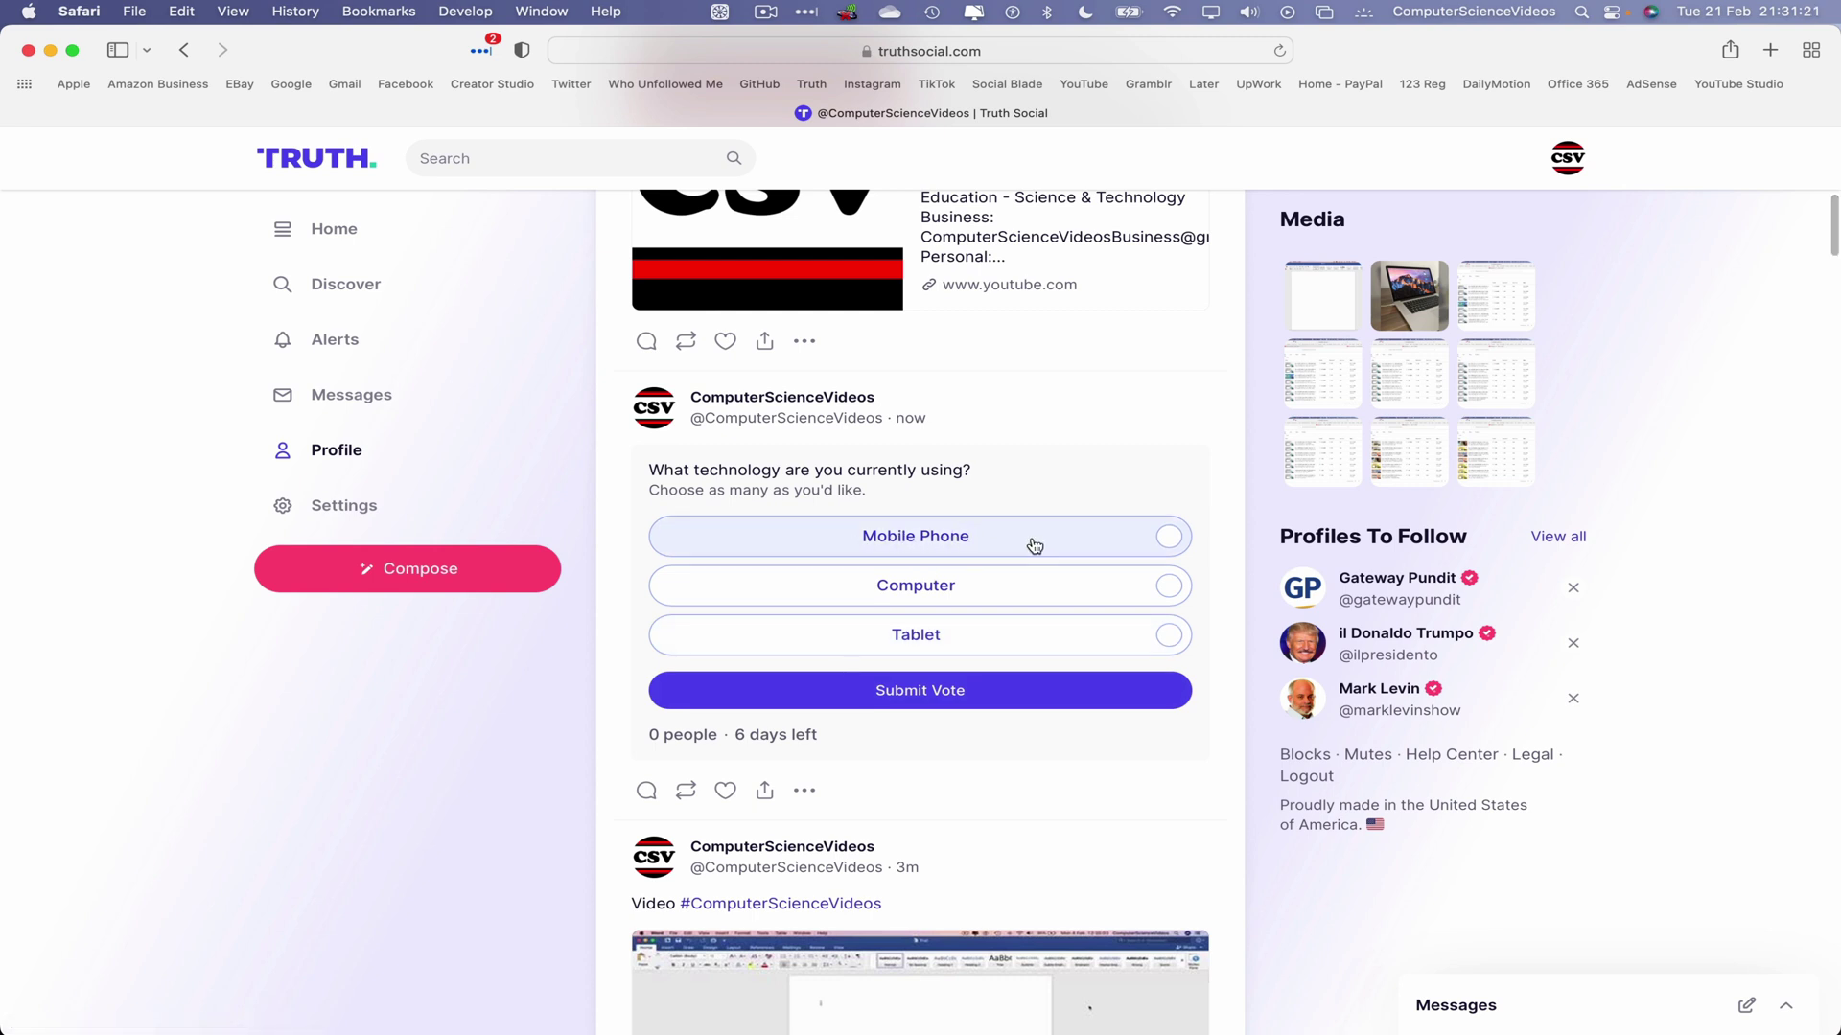
pyautogui.click(1099, 418)
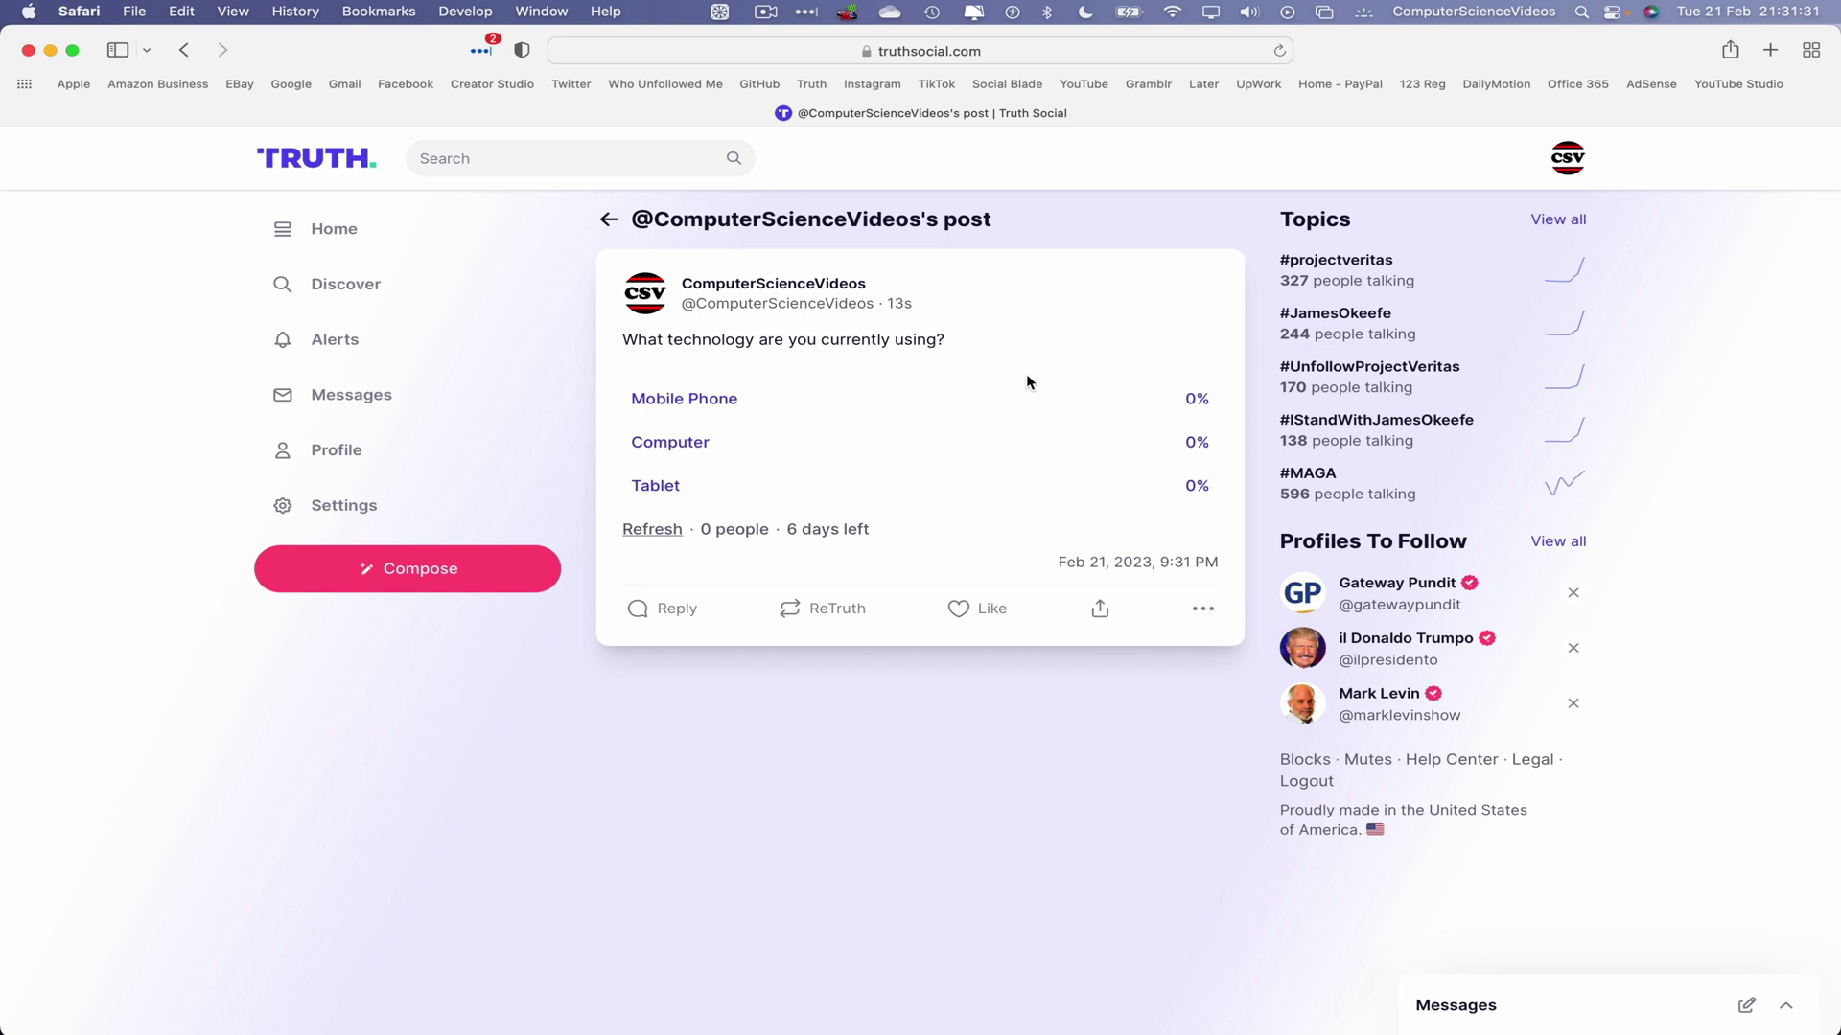
pyautogui.click(609, 220)
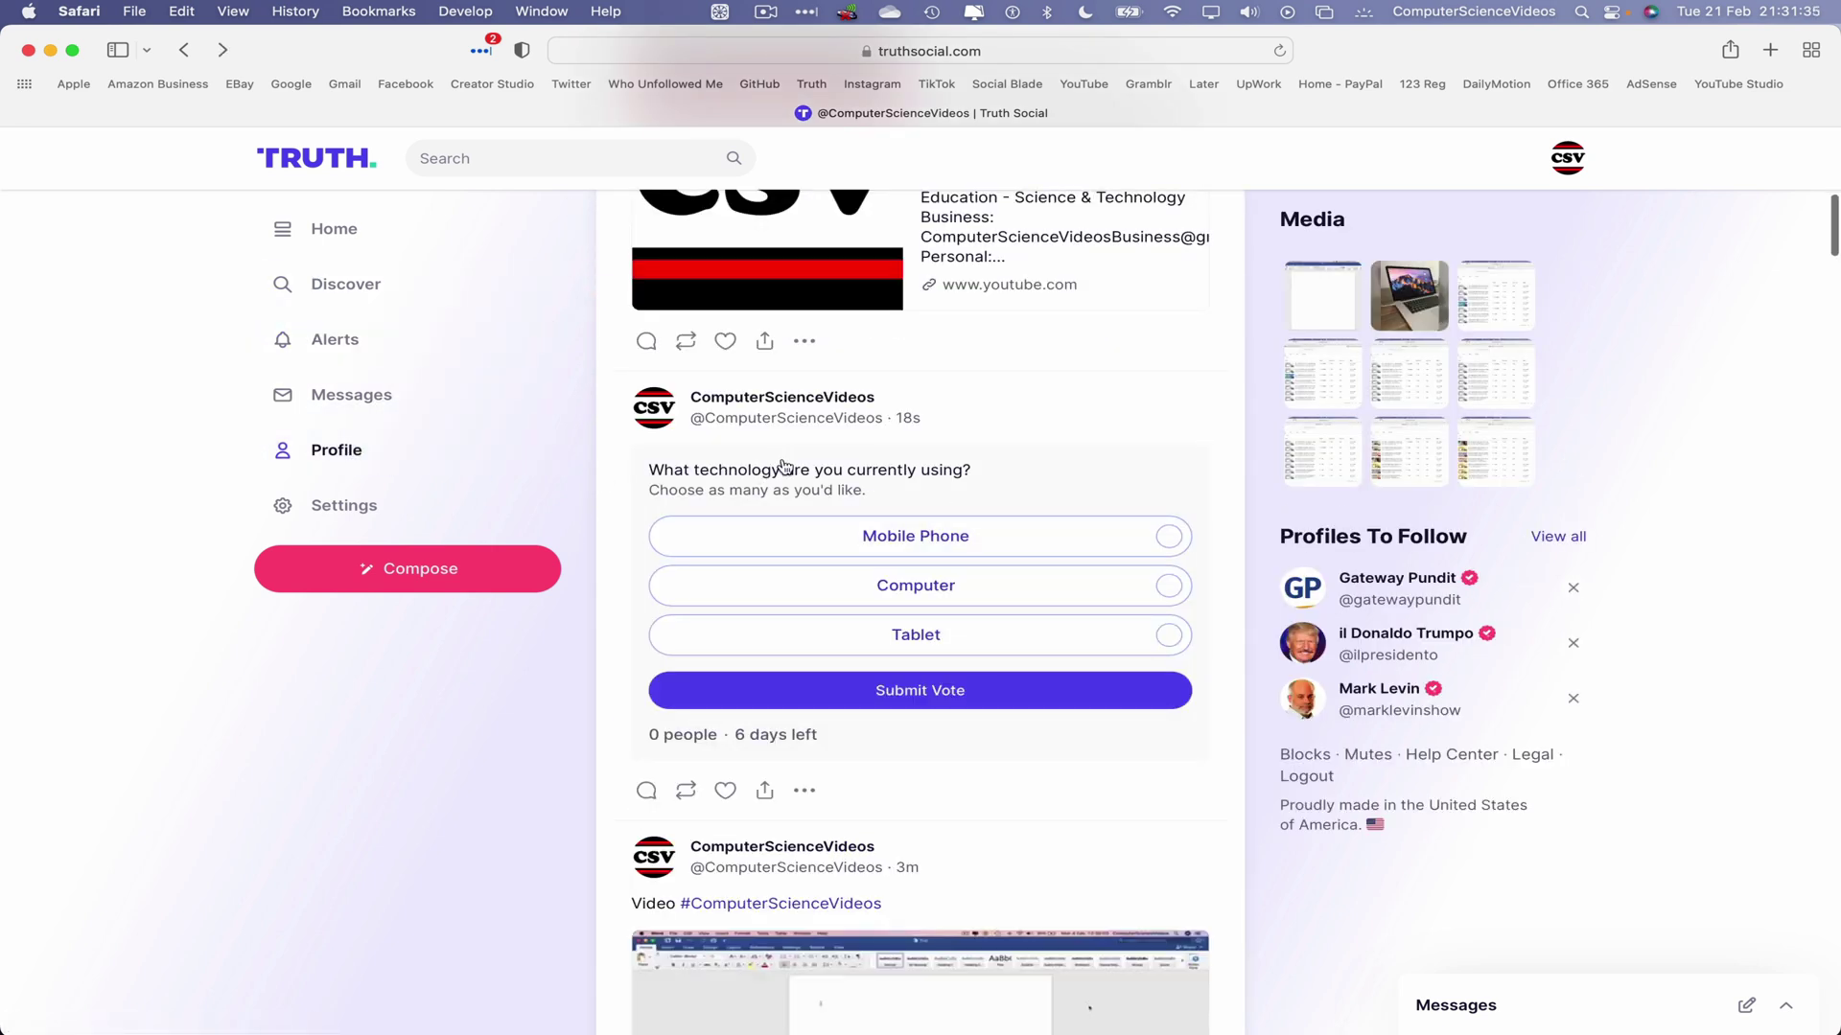
# Scroll down to the video post and start an area screenshot with Cmd+Shift+4
pyautogui.scroll(-5, 784, 467)
pyautogui.scroll(-1, 784, 467)
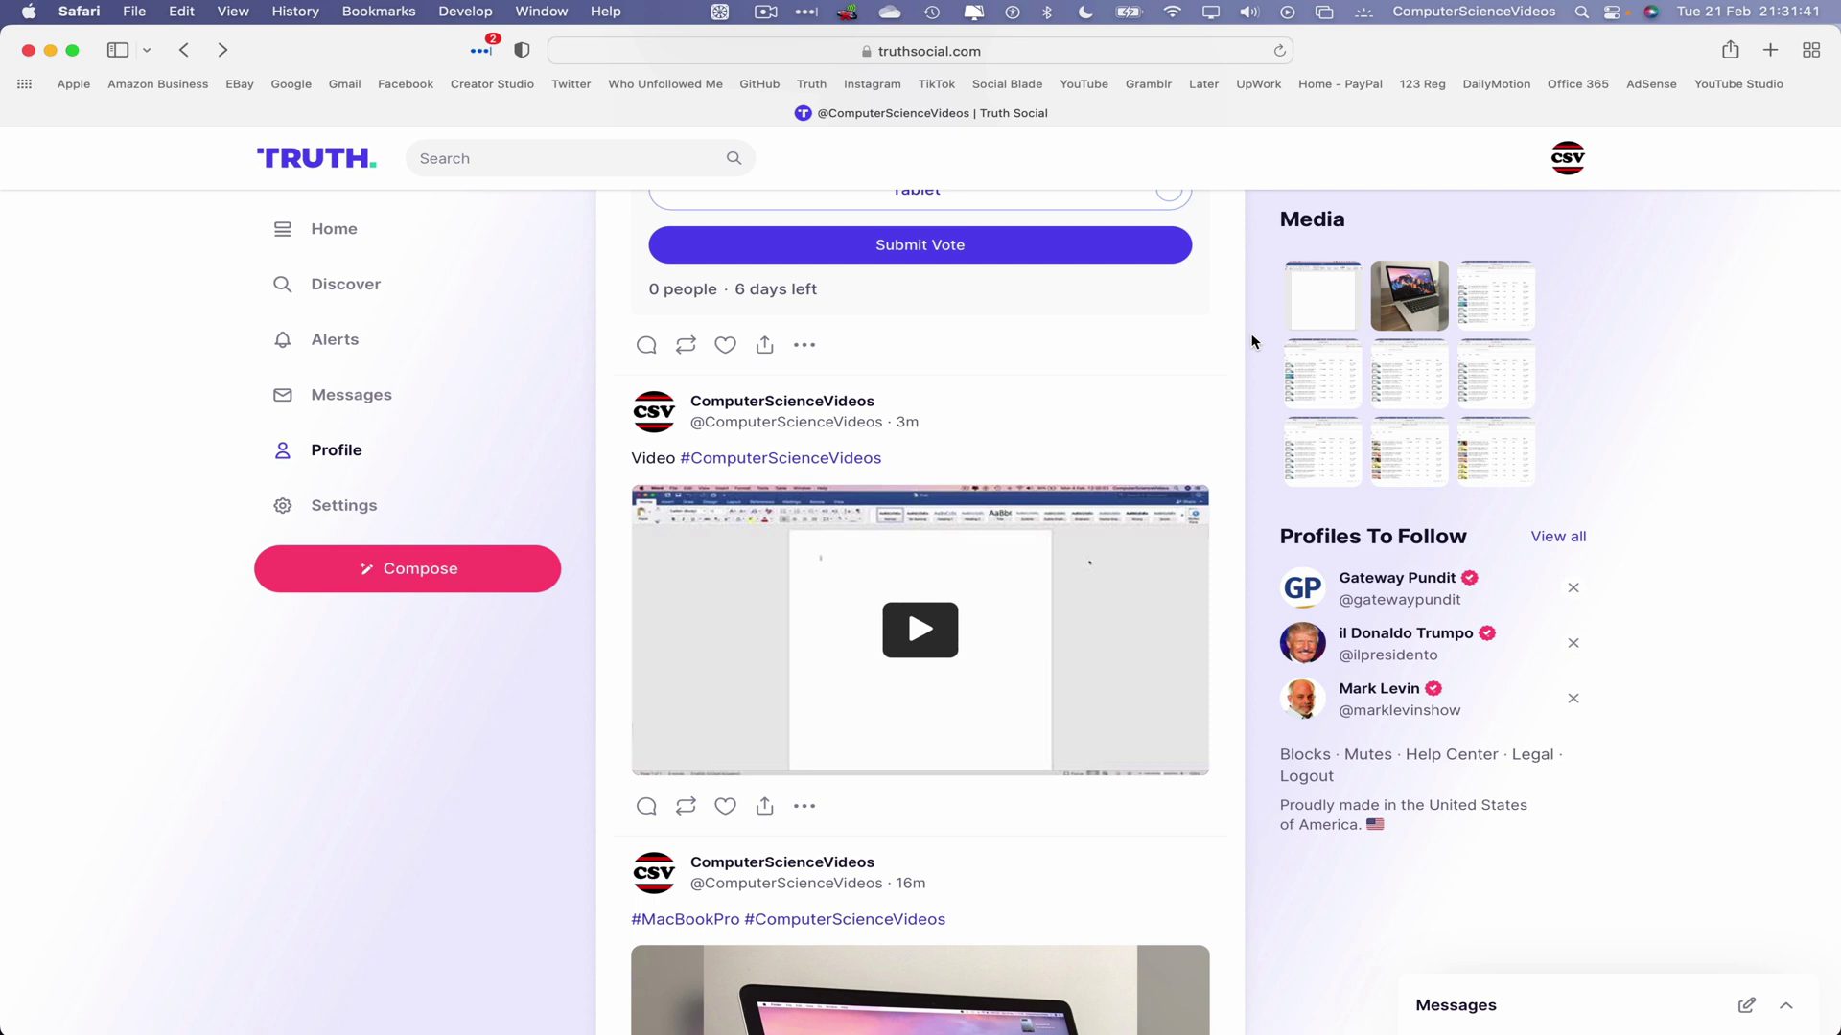
pyautogui.press('super+shift+4')
# Capture the video post as a screenshot and open it in an enlarged Preview window
pyautogui.moveTo(607, 372); pyautogui.dragTo(1234, 830)
pyautogui.press('super+h')
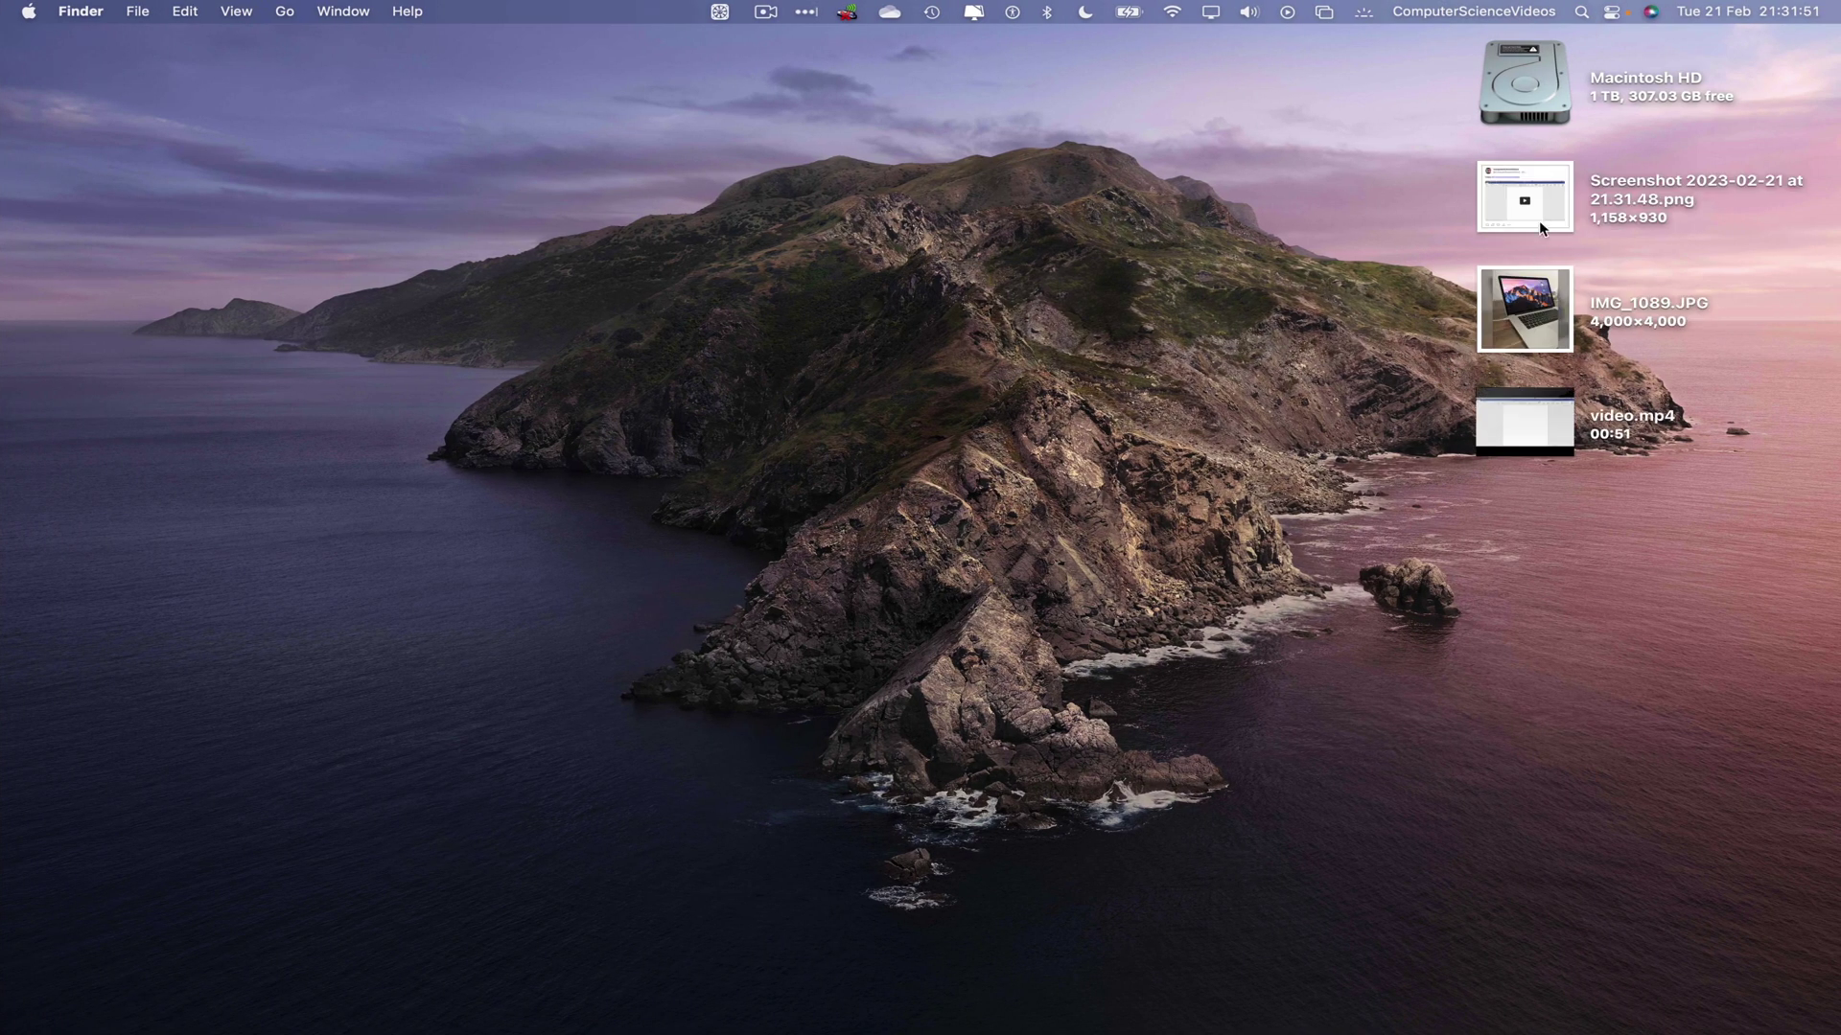
pyautogui.doubleClick(1540, 225)
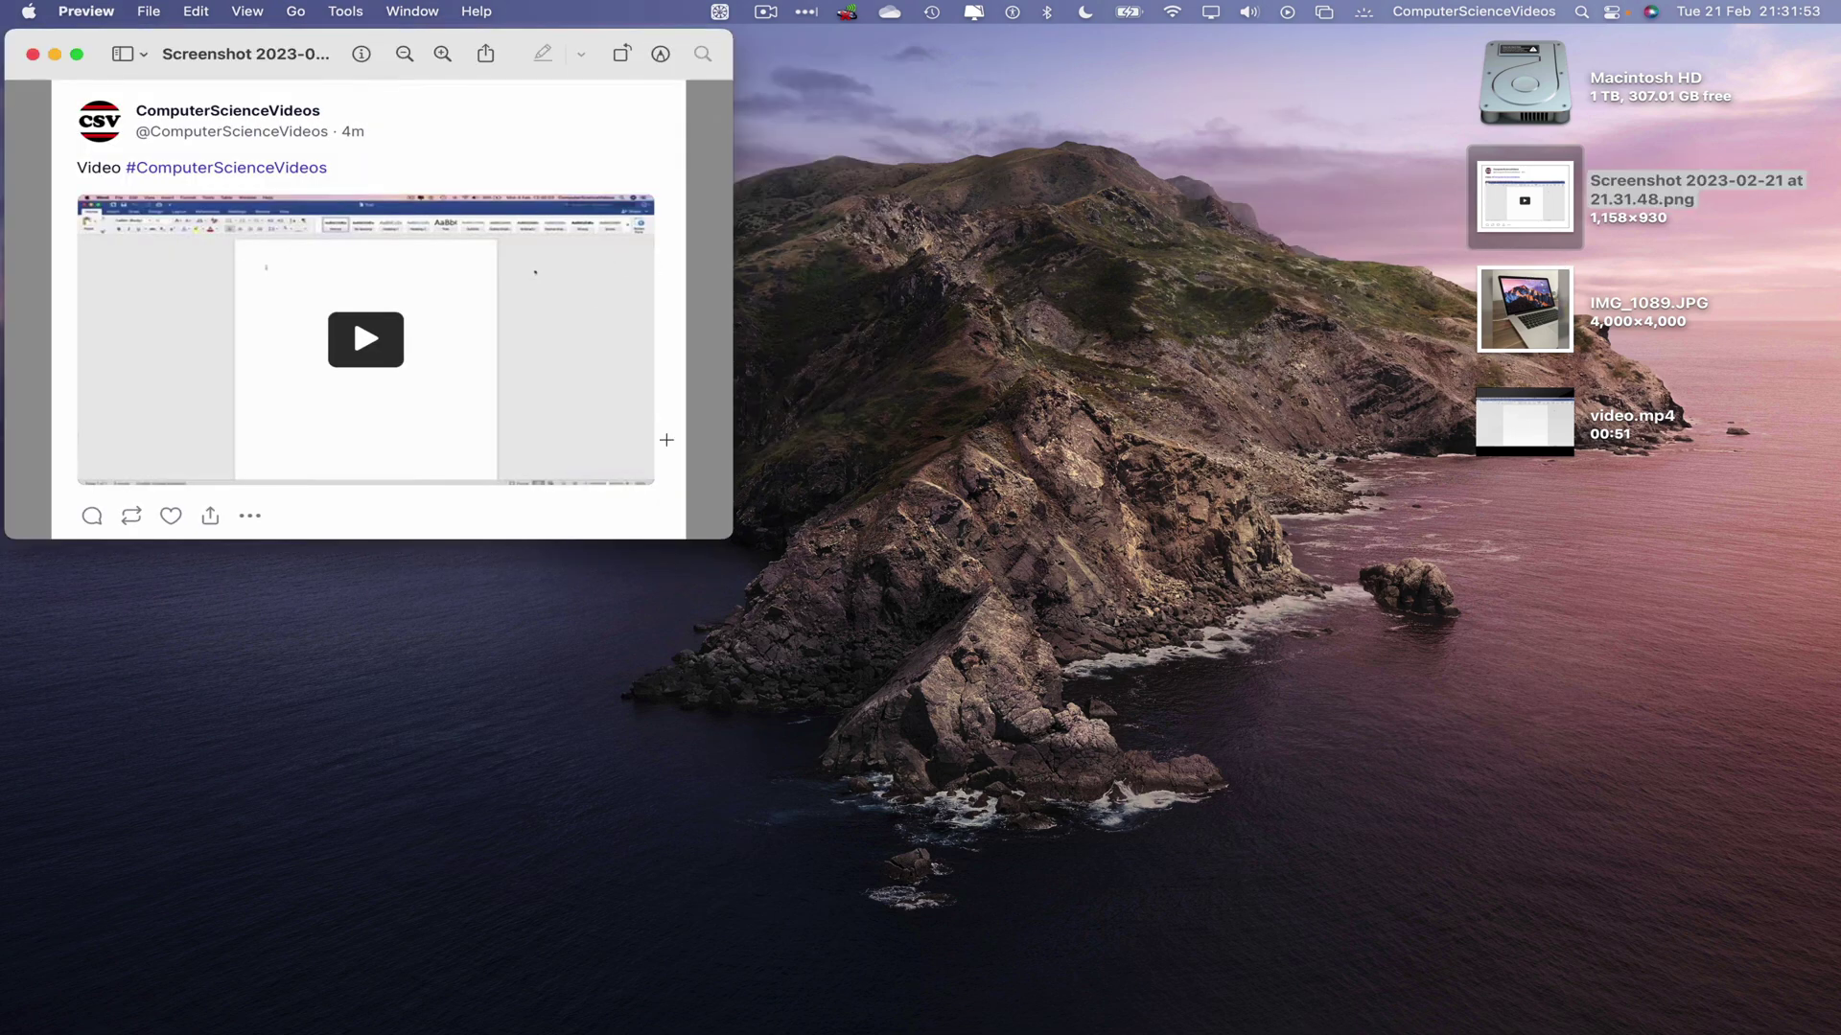
pyautogui.moveTo(733, 538); pyautogui.dragTo(1394, 918)
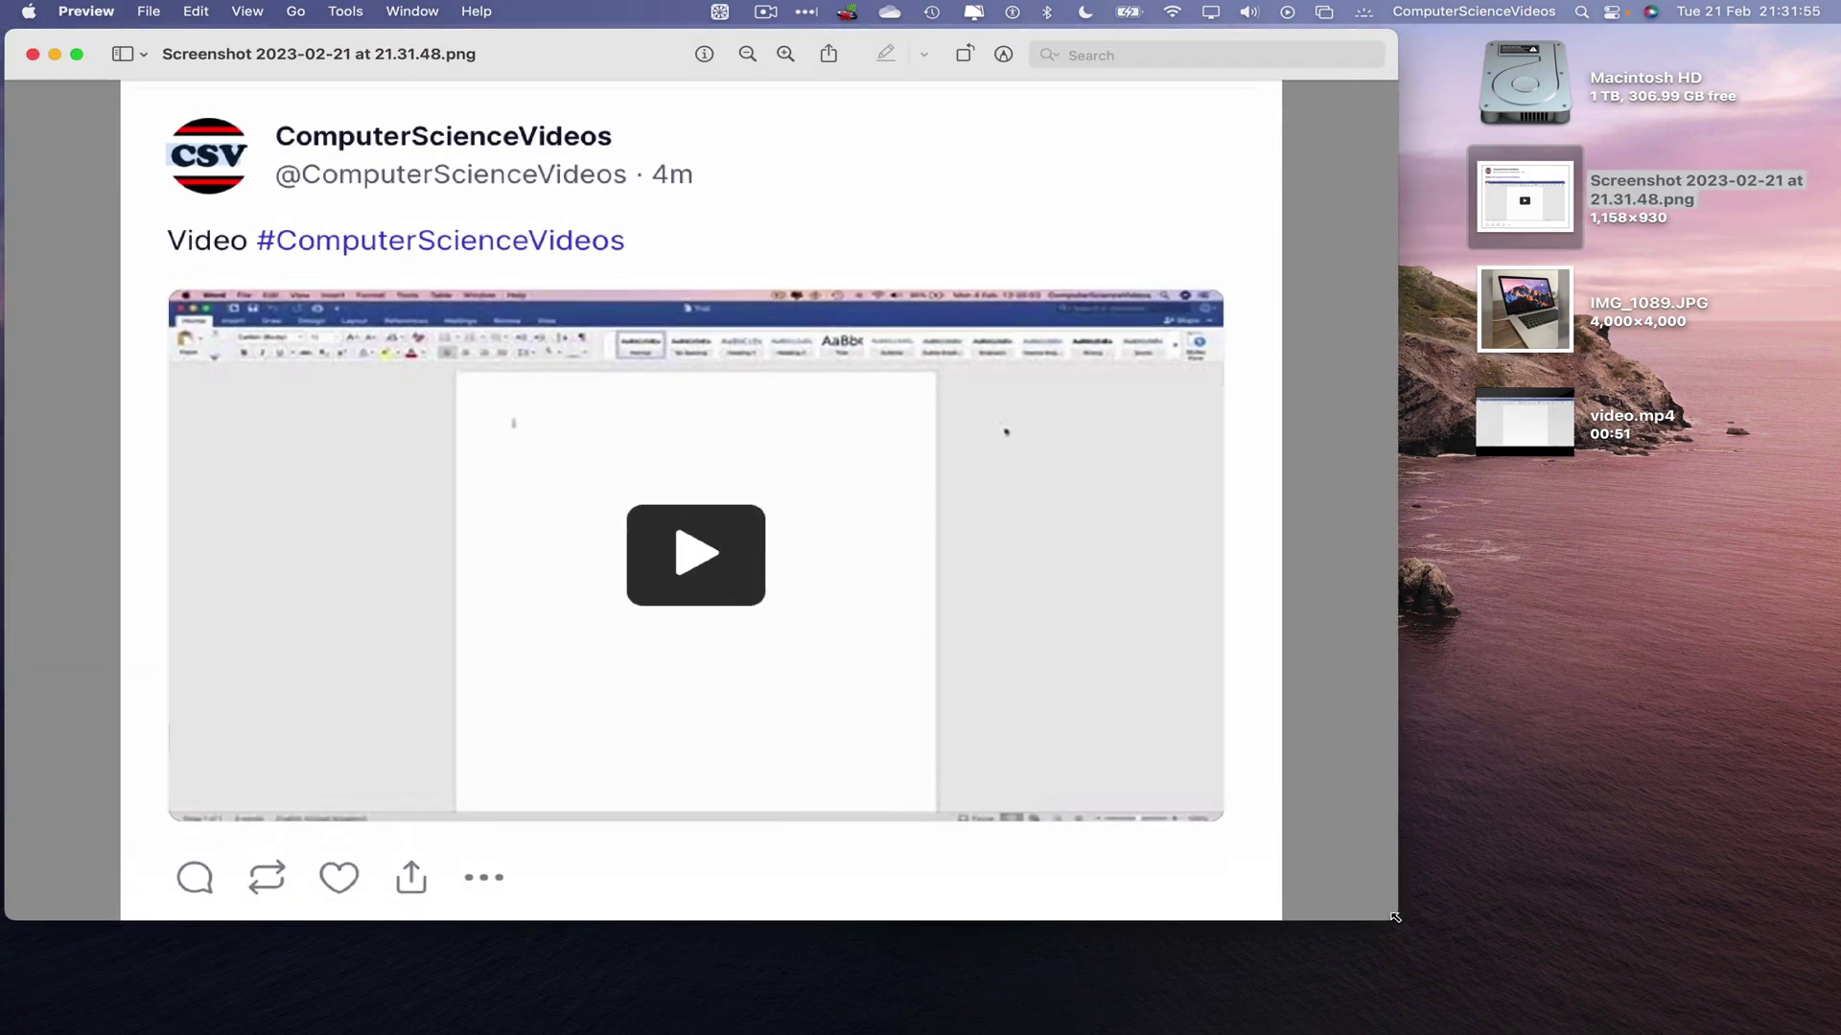
# Quit Preview and switch back to the browser
pyautogui.click(96, 11)
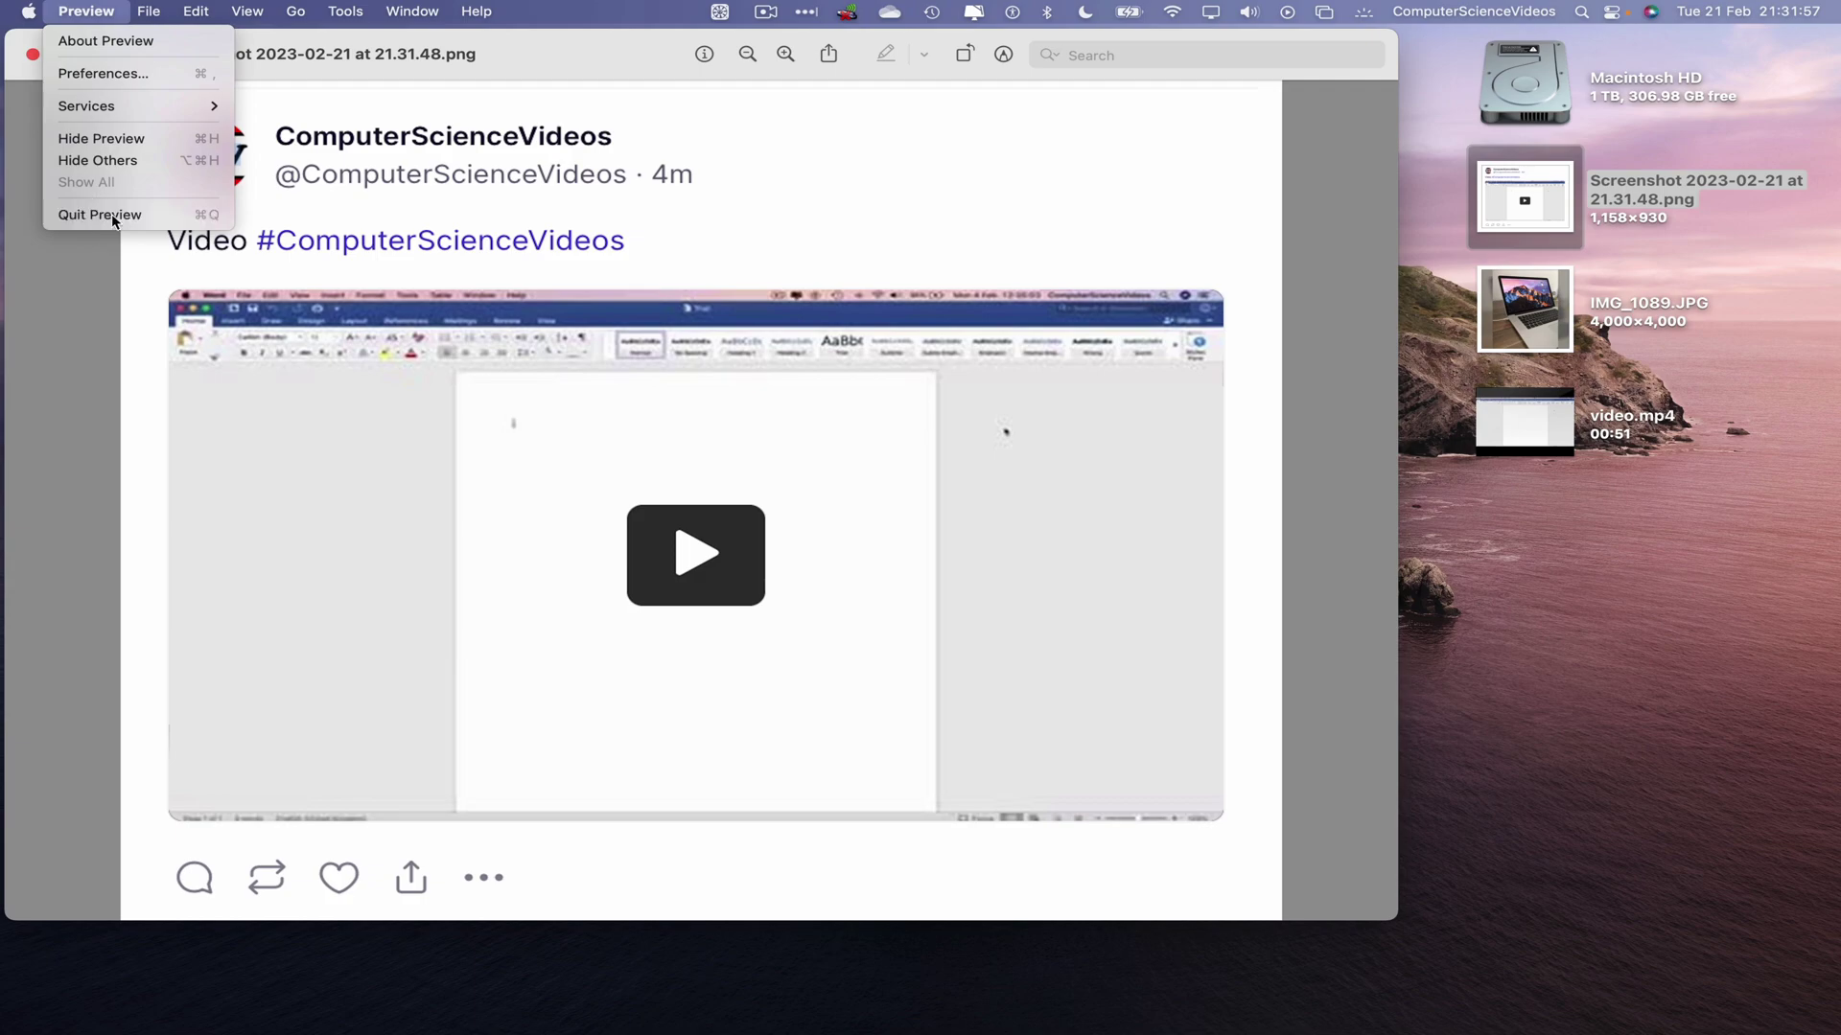
pyautogui.click(113, 215)
pyautogui.hotkey('ctrl', 'Left')
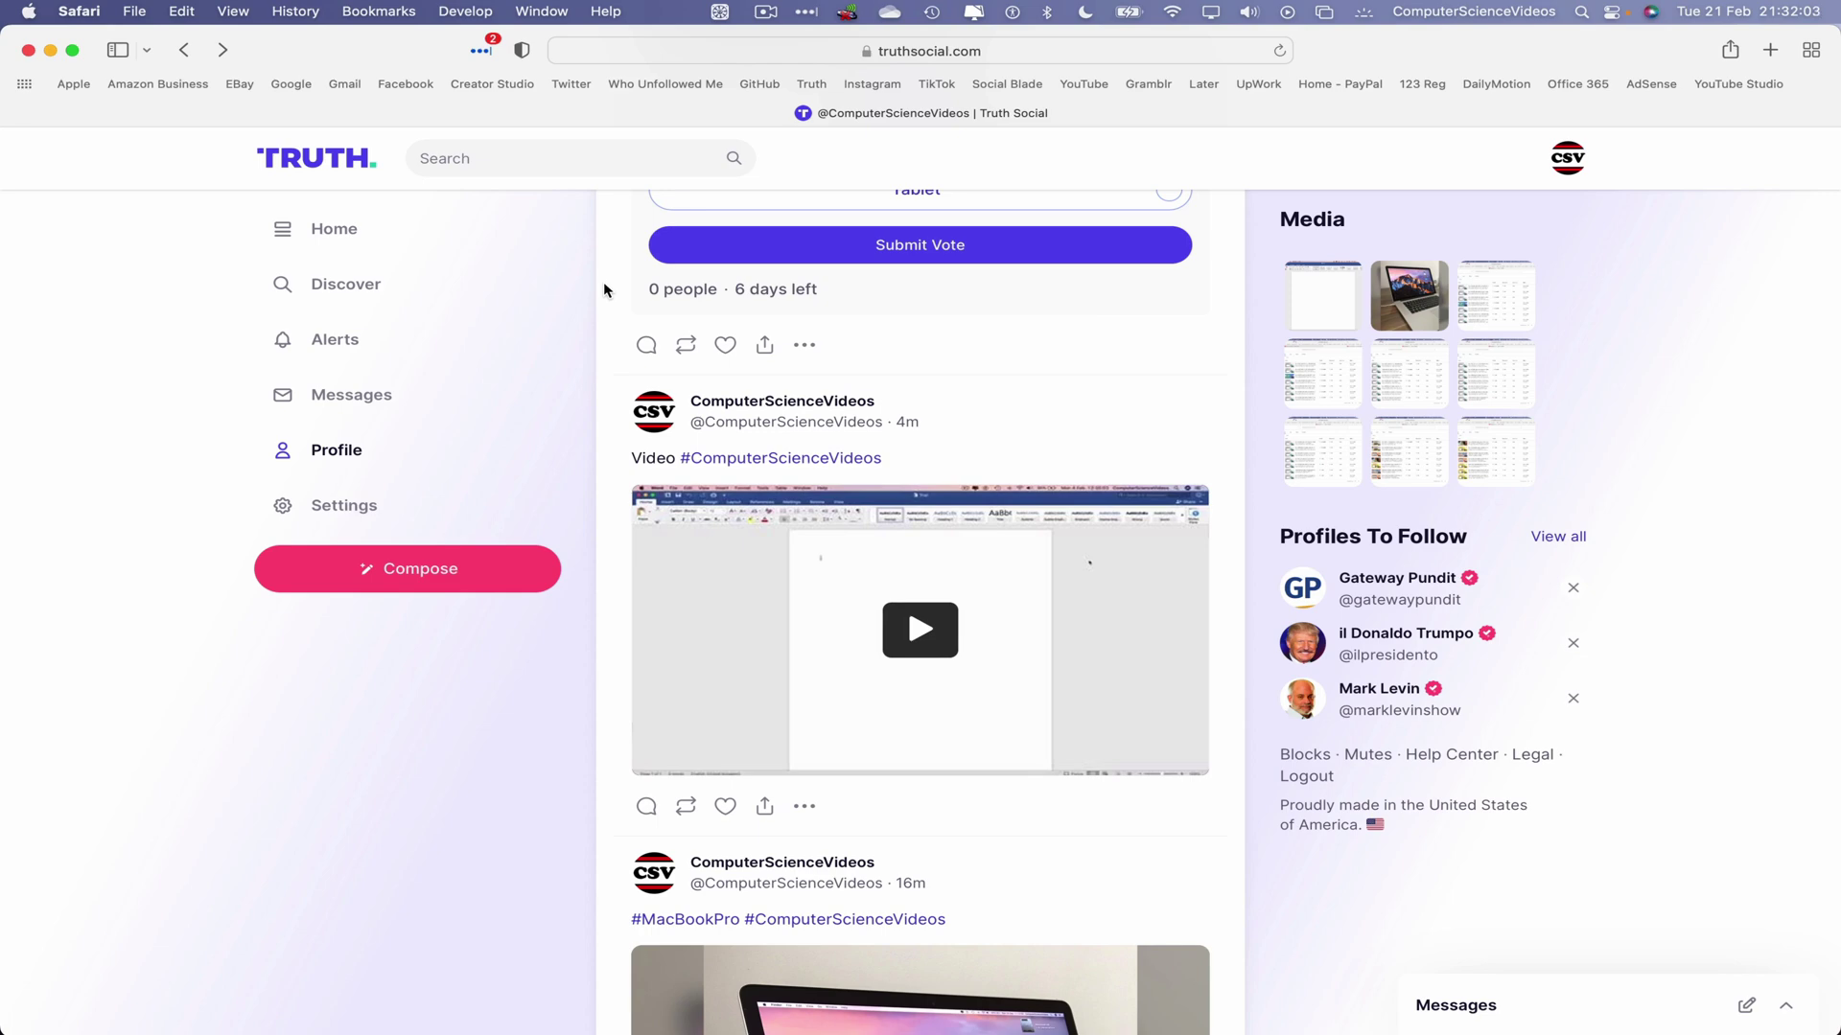
# Open the poll post from the profile and copy its link
pyautogui.click(300, 464)
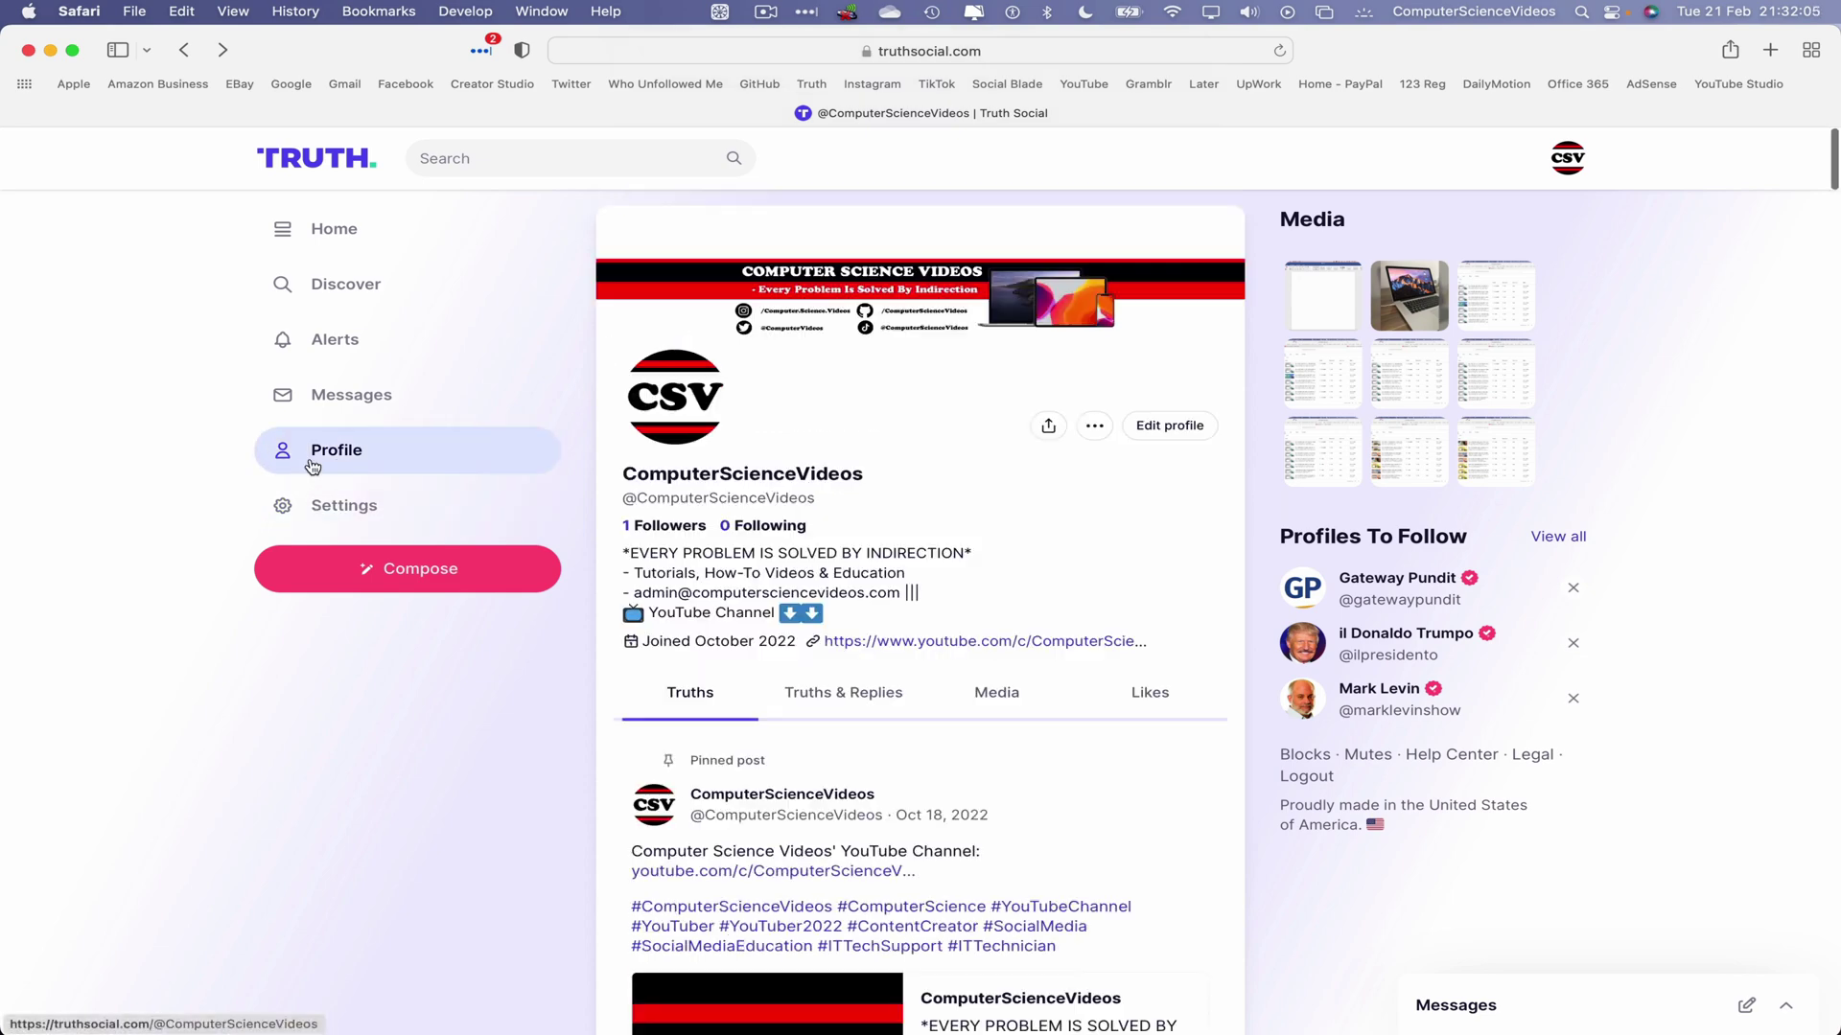
pyautogui.scroll(-10, 985, 511)
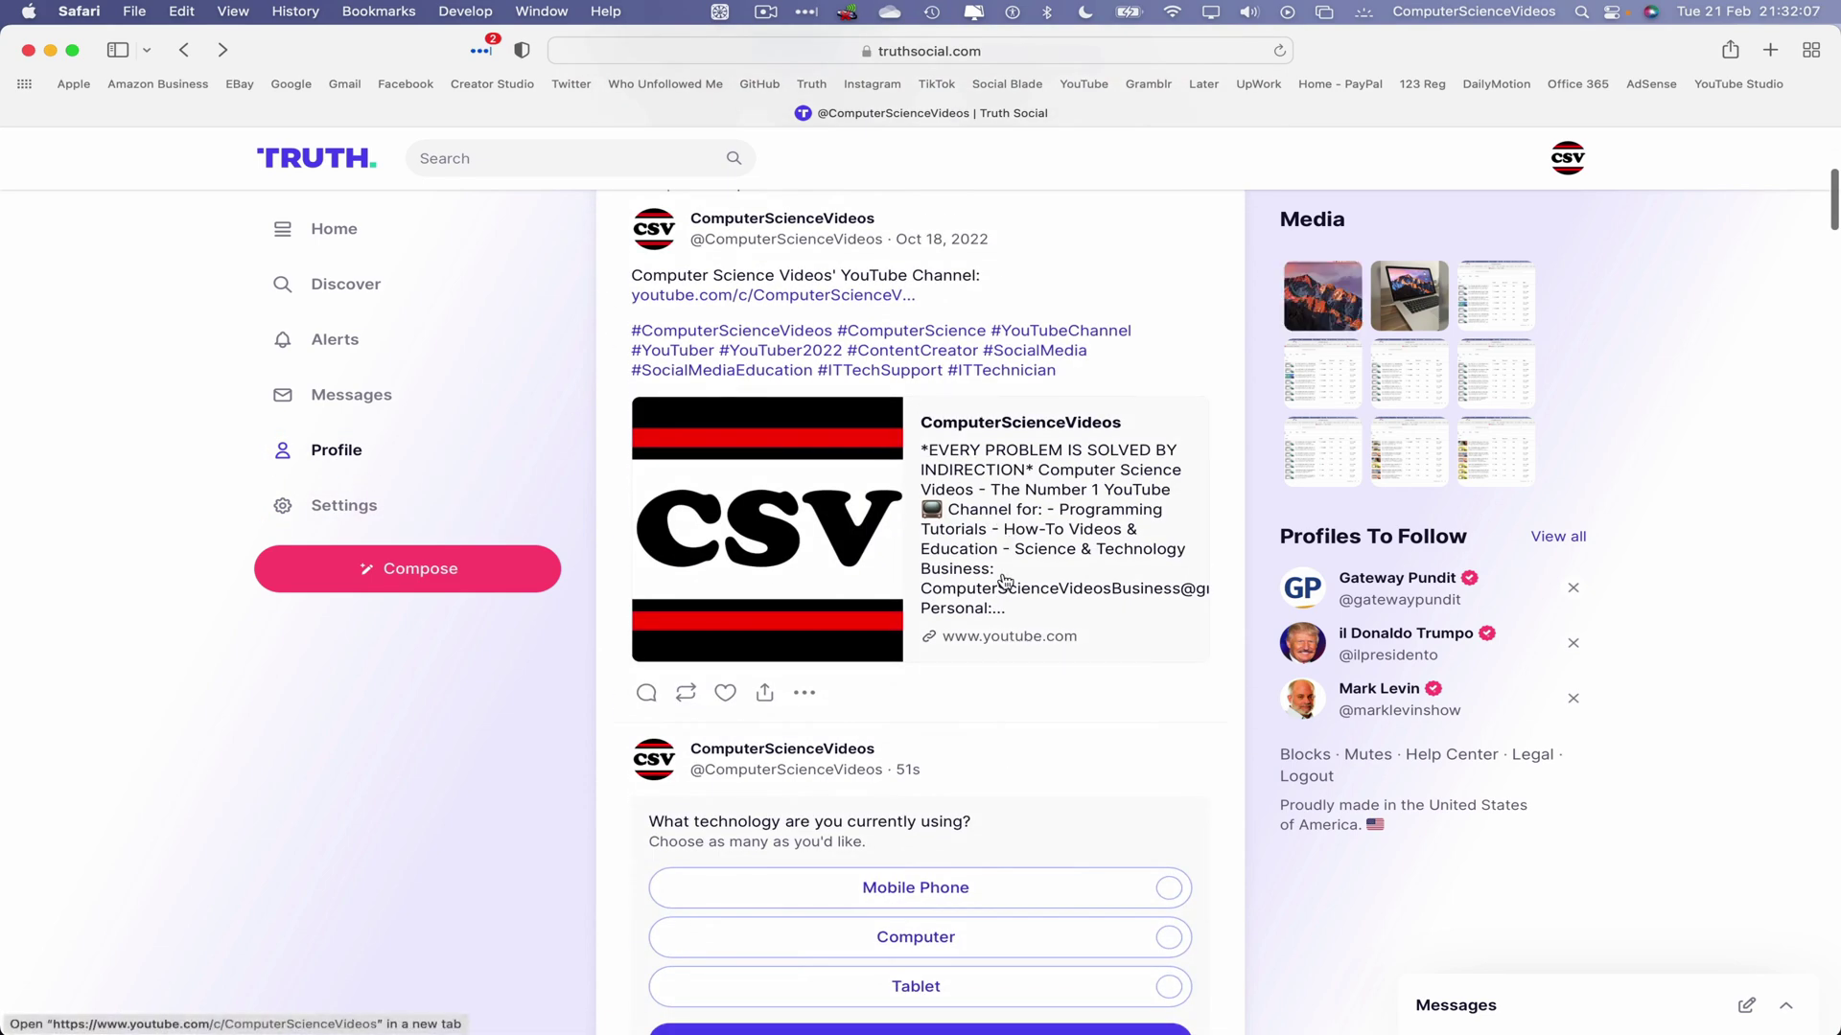
pyautogui.scroll(-4, 1016, 583)
pyautogui.scroll(2, 1036, 584)
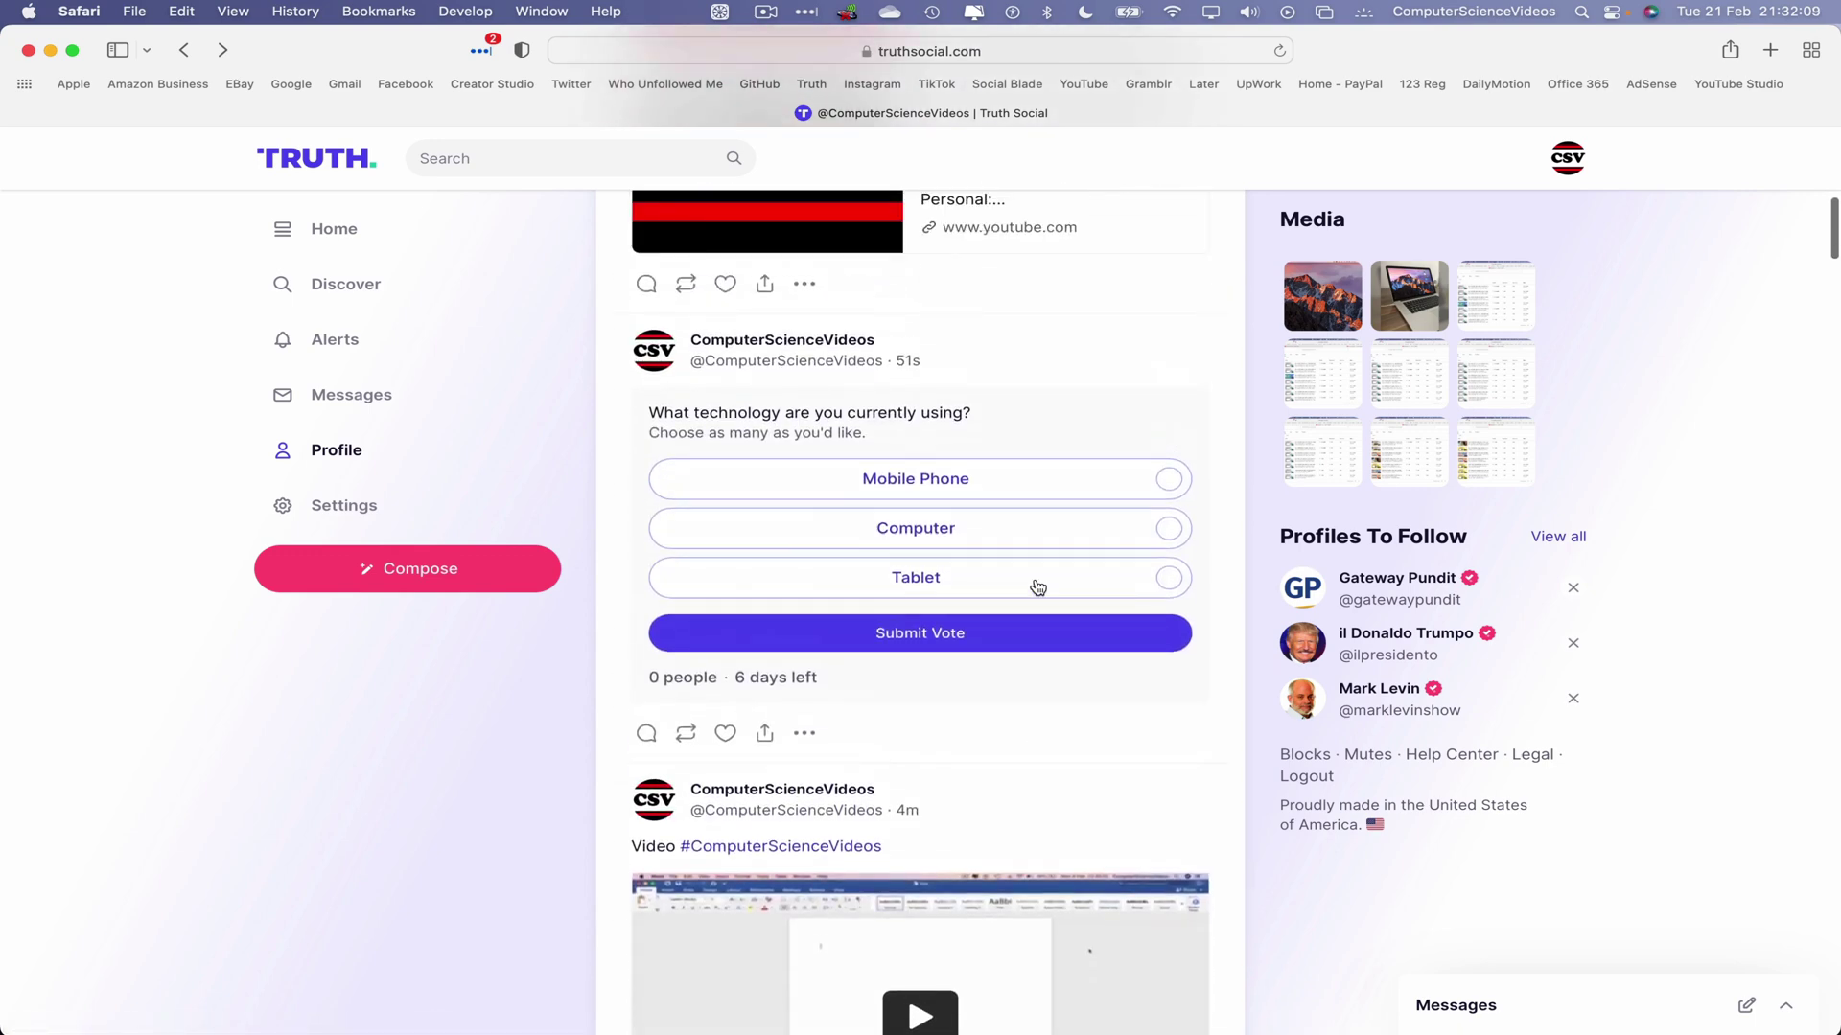
pyautogui.click(1068, 354)
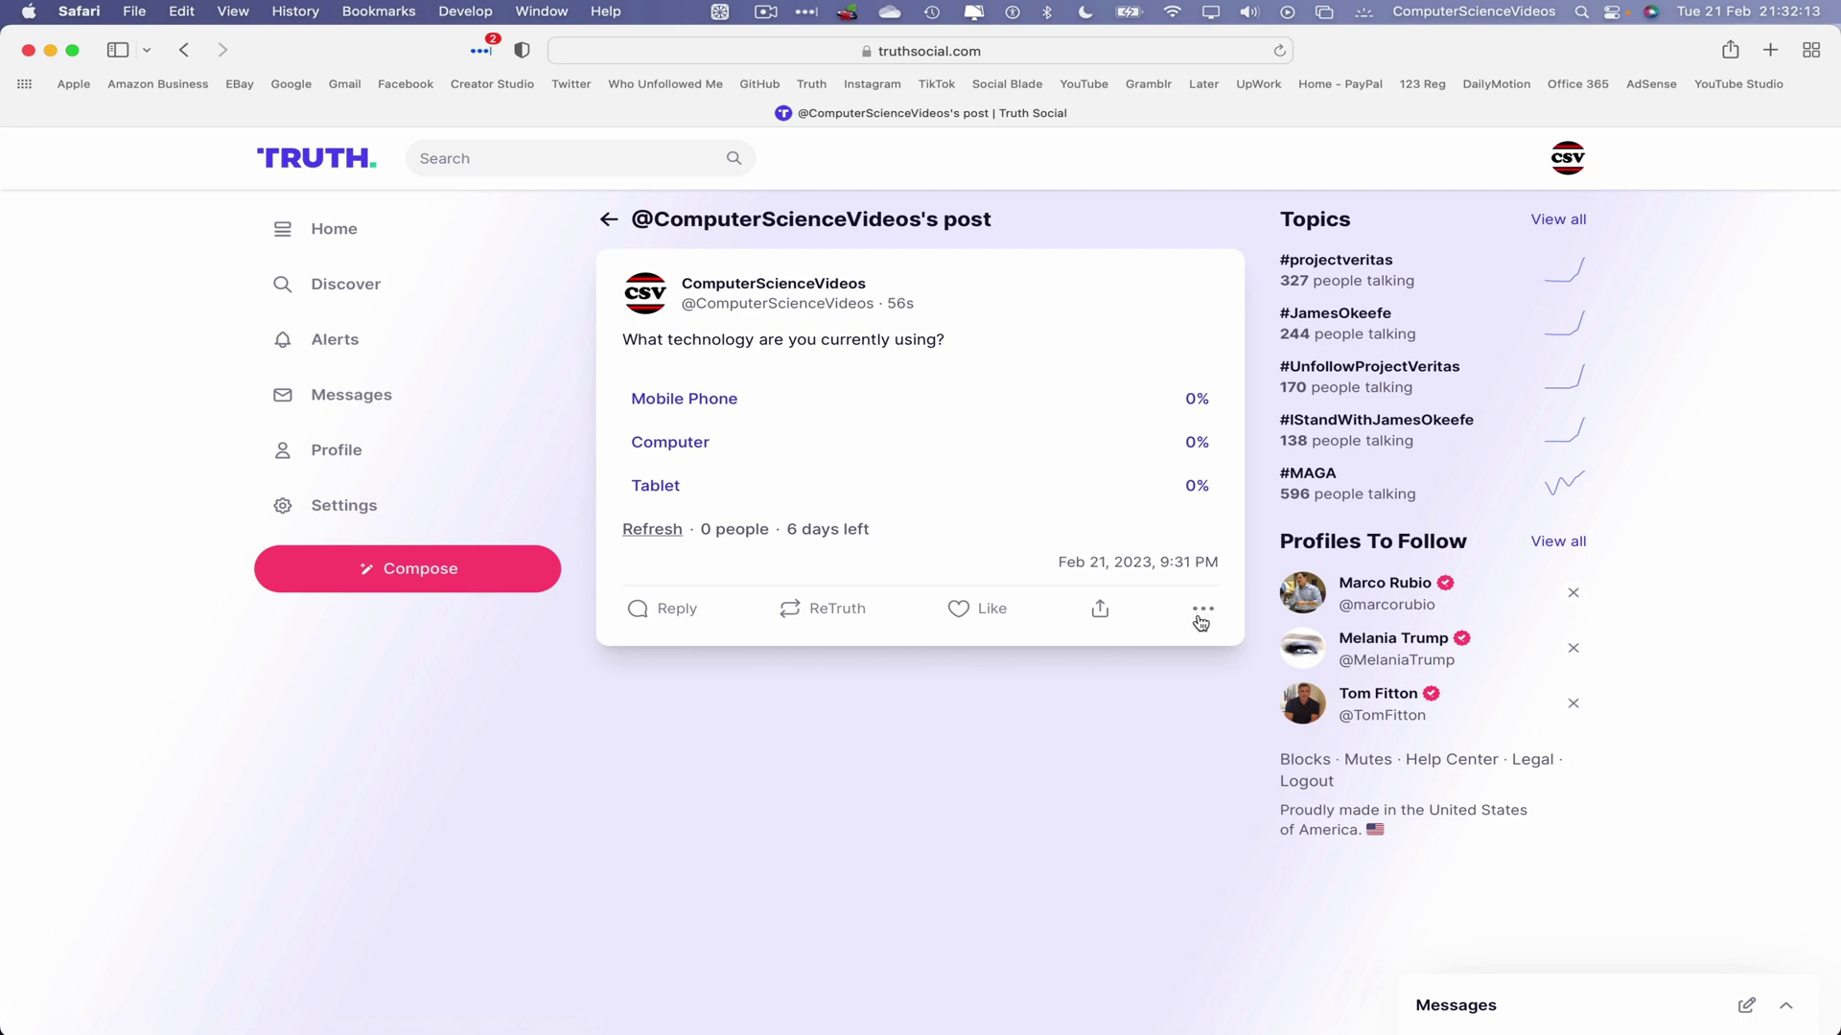
pyautogui.click(1200, 614)
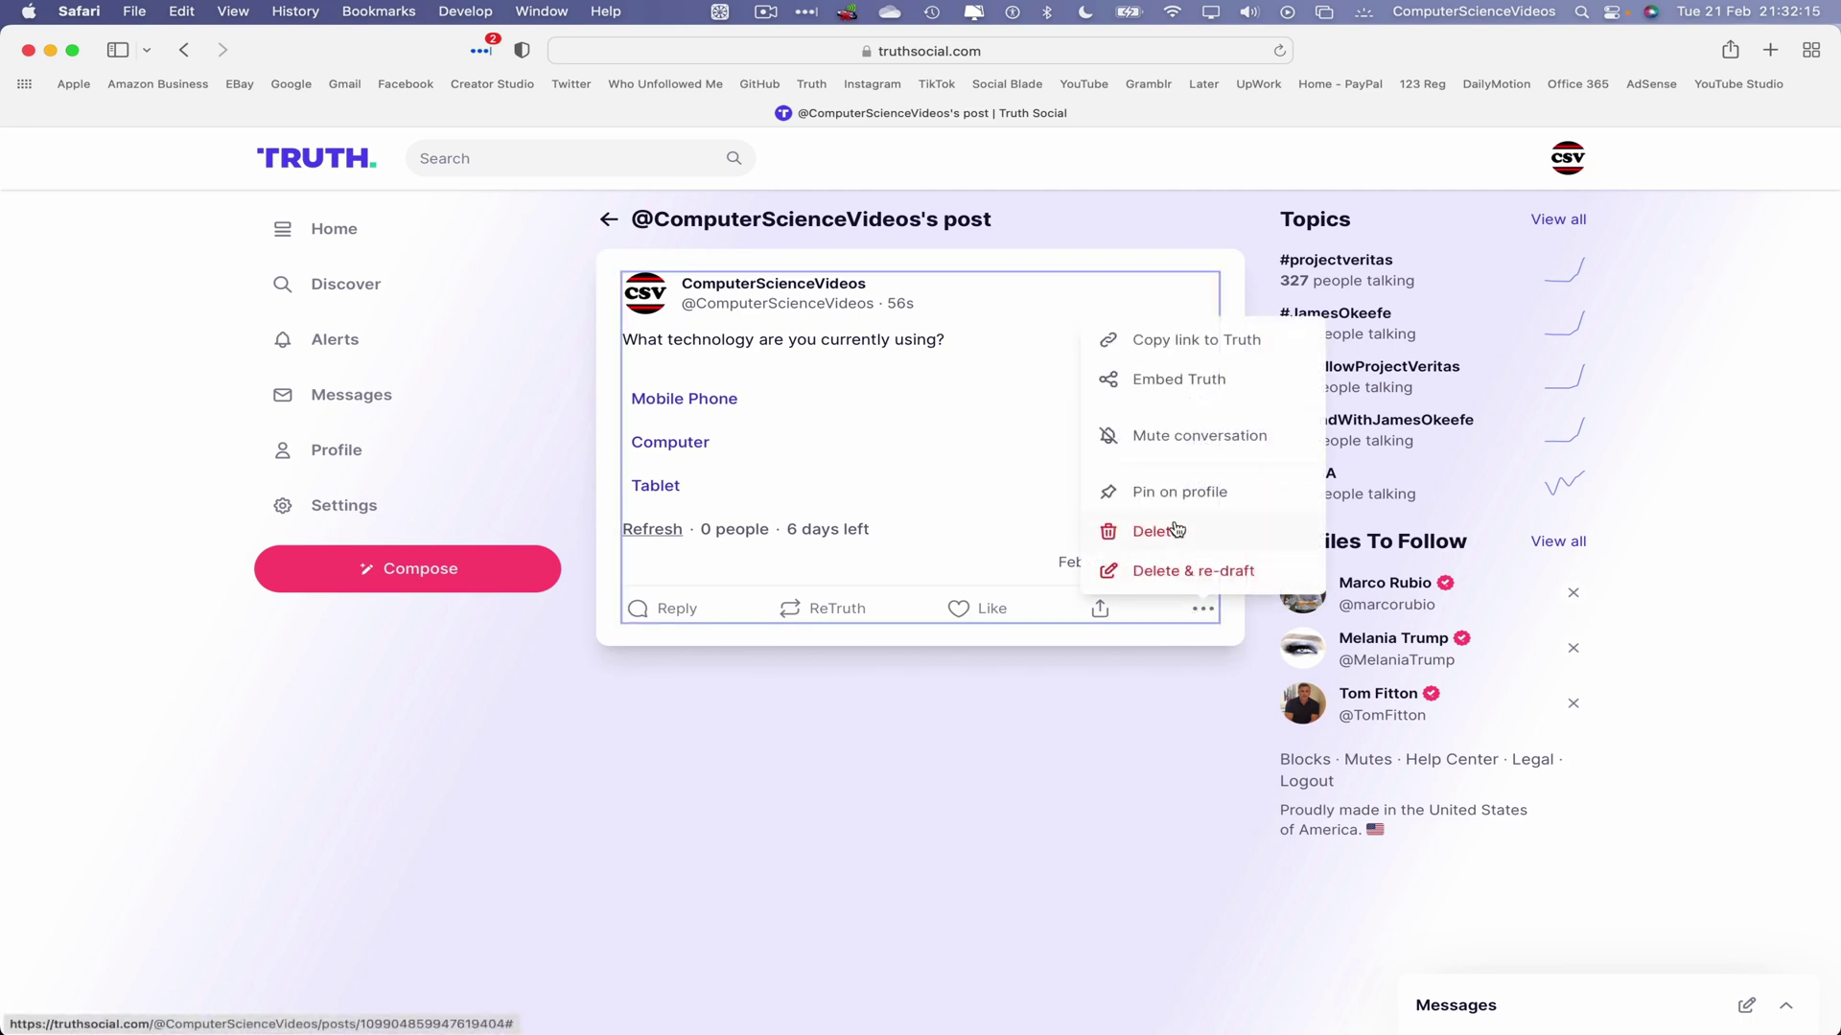
pyautogui.click(1213, 347)
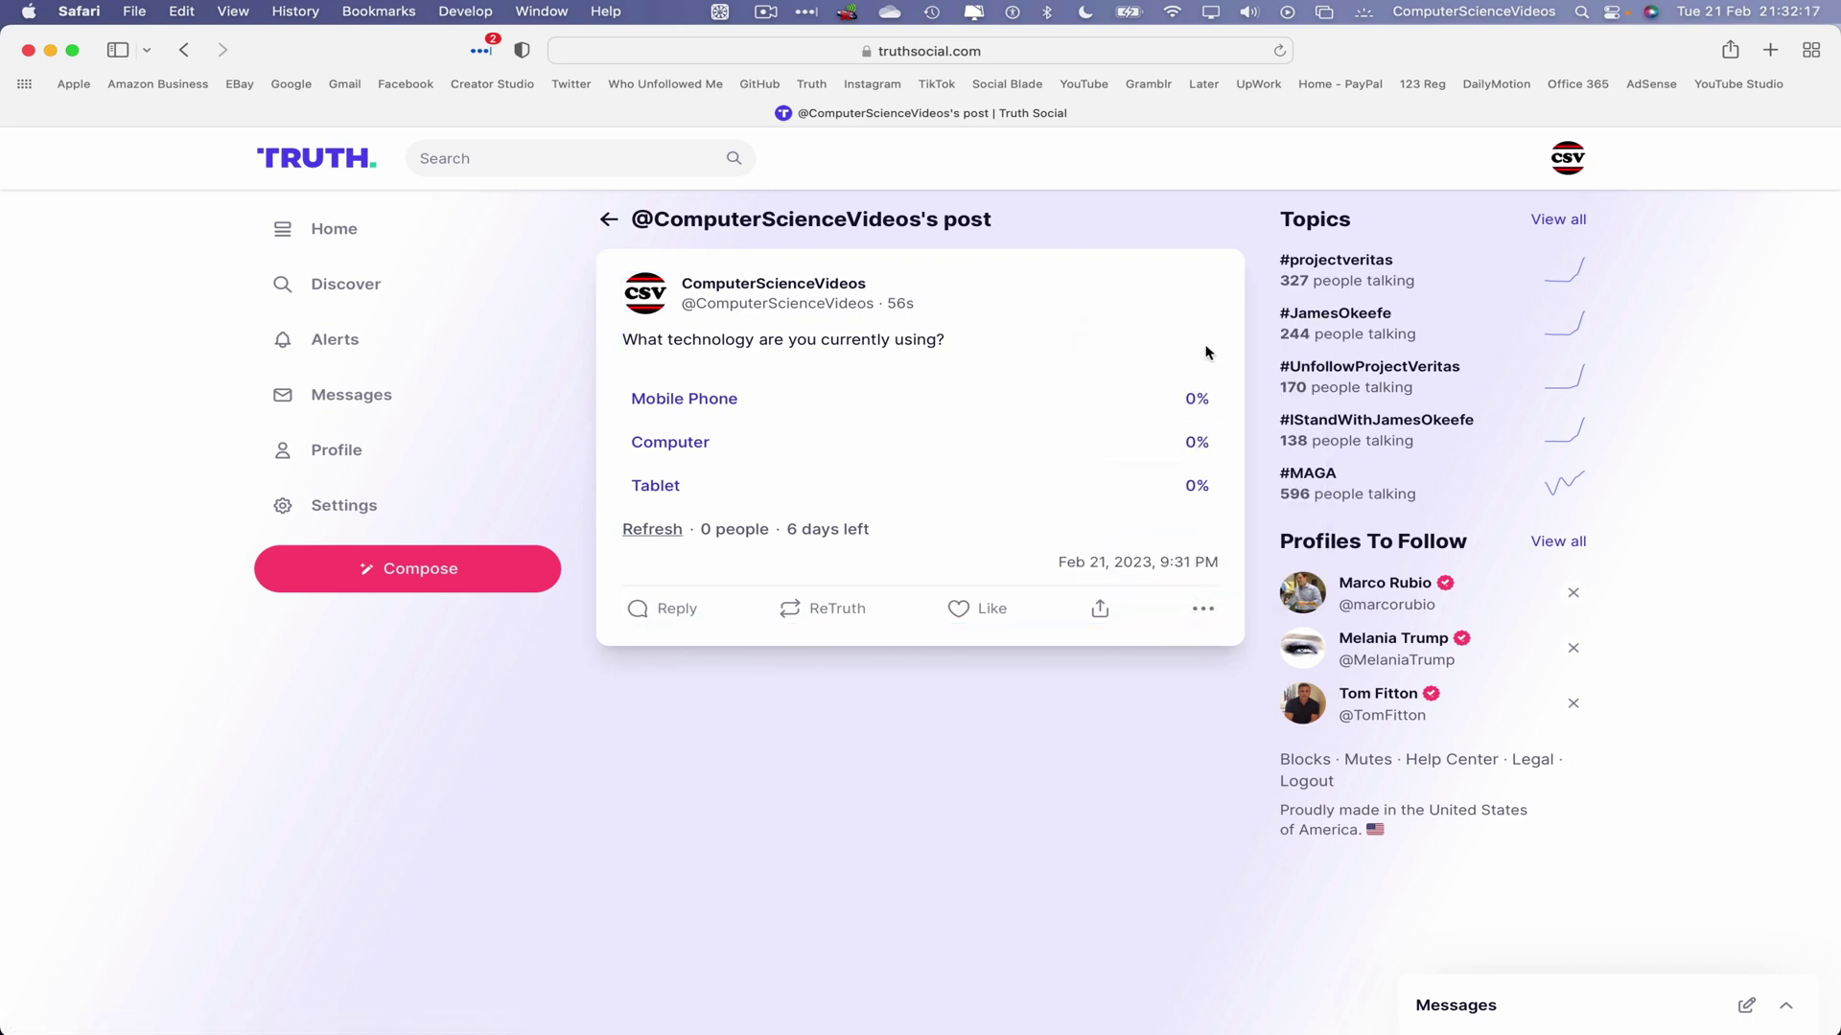
# Paste the poll link into a new tab, load it, and close the duplicate tab
pyautogui.click(1770, 49)
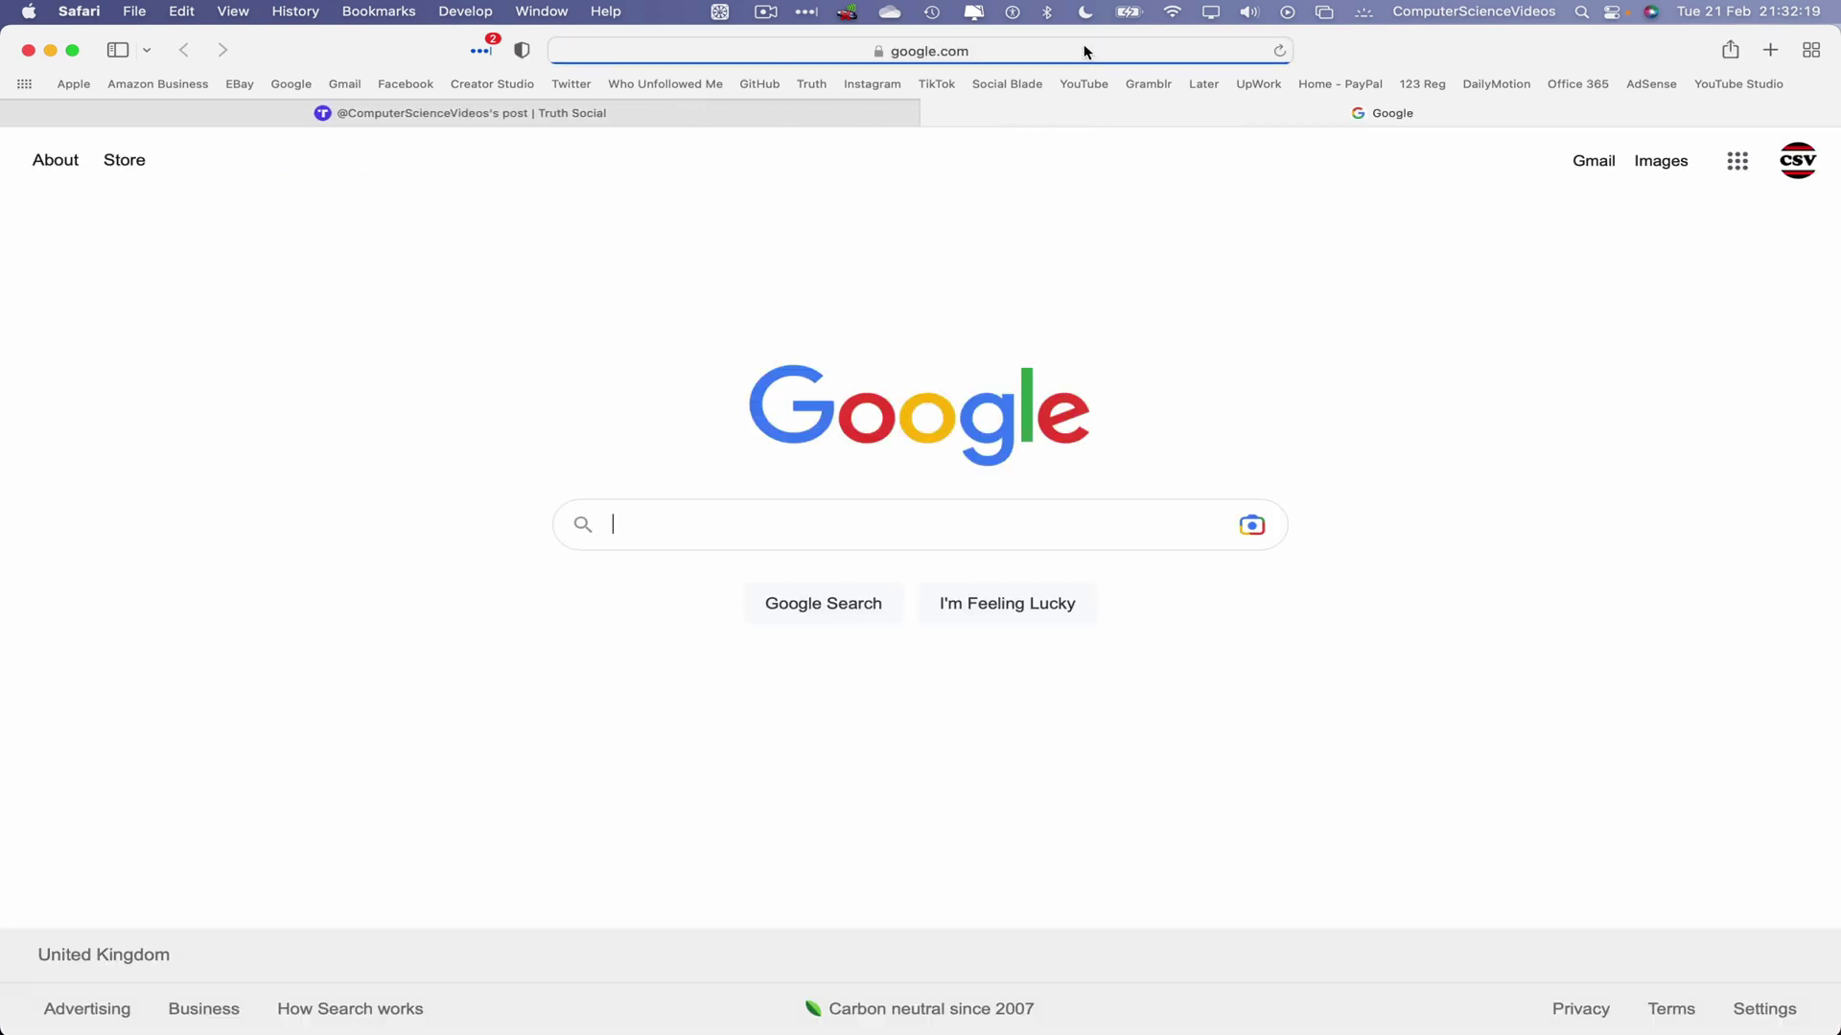
pyautogui.click(1086, 50)
pyautogui.press('super+v')
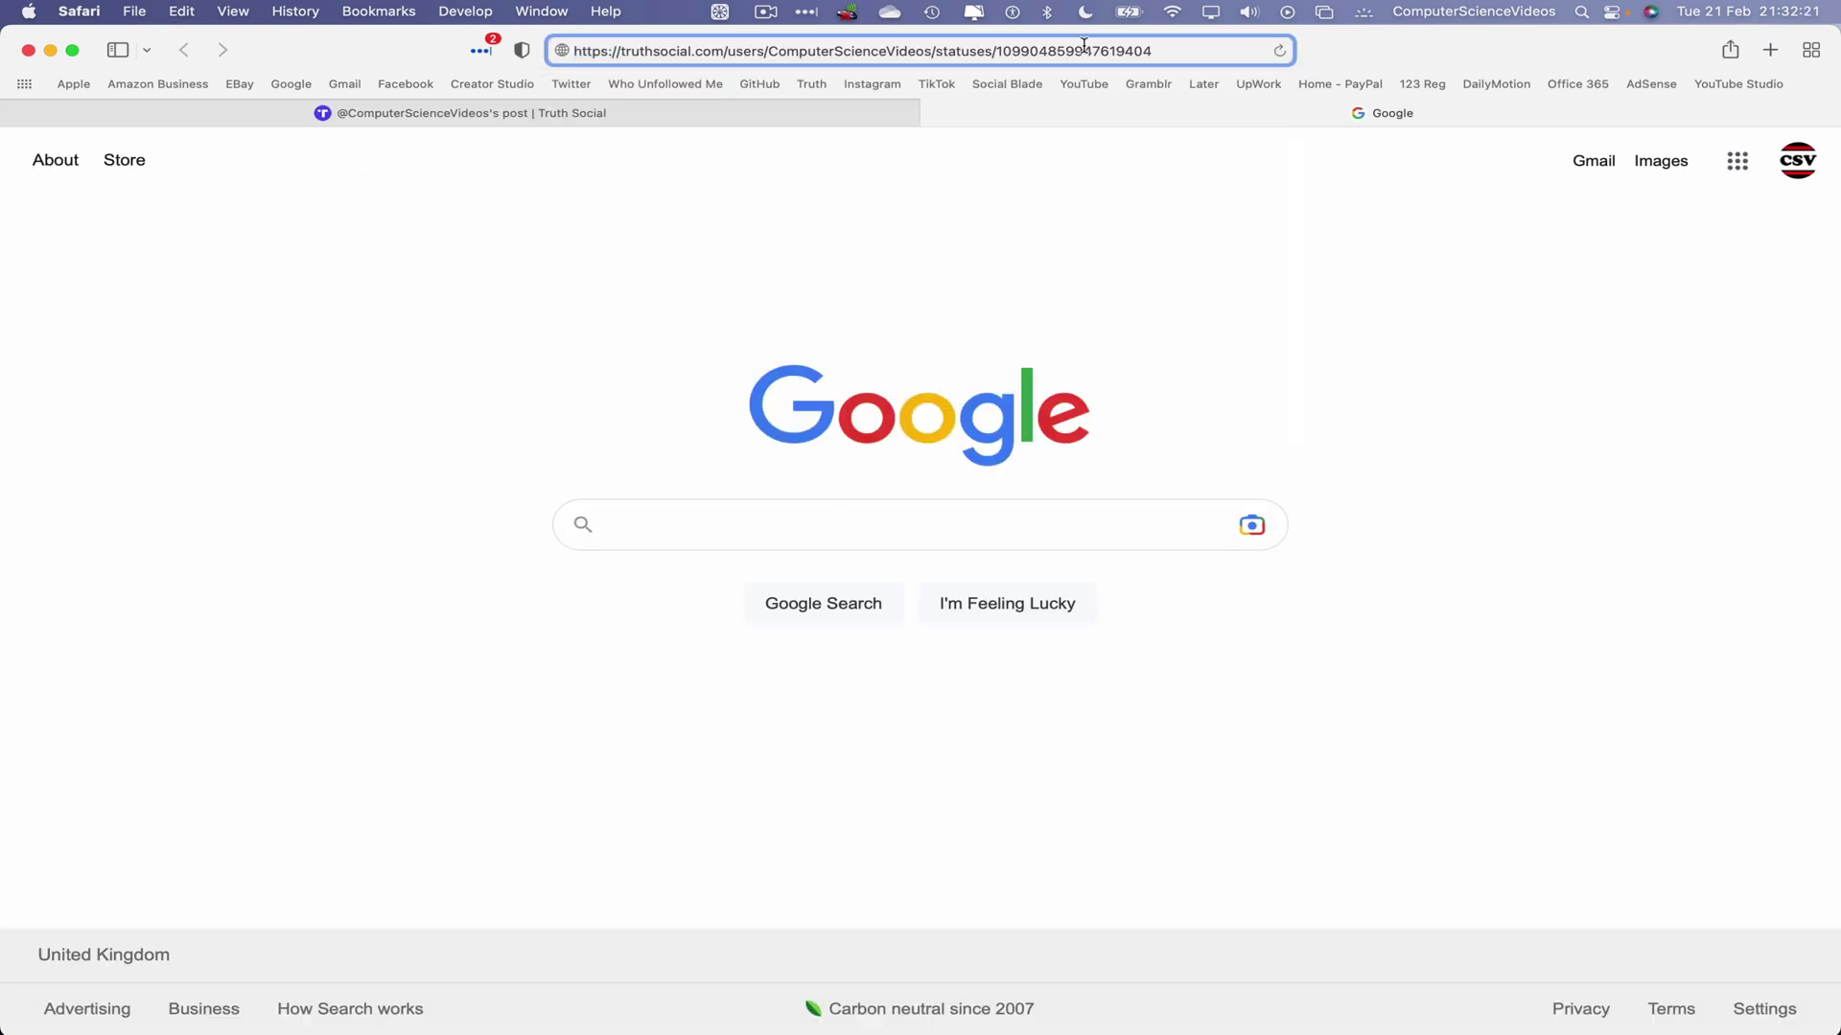
pyautogui.press('Return')
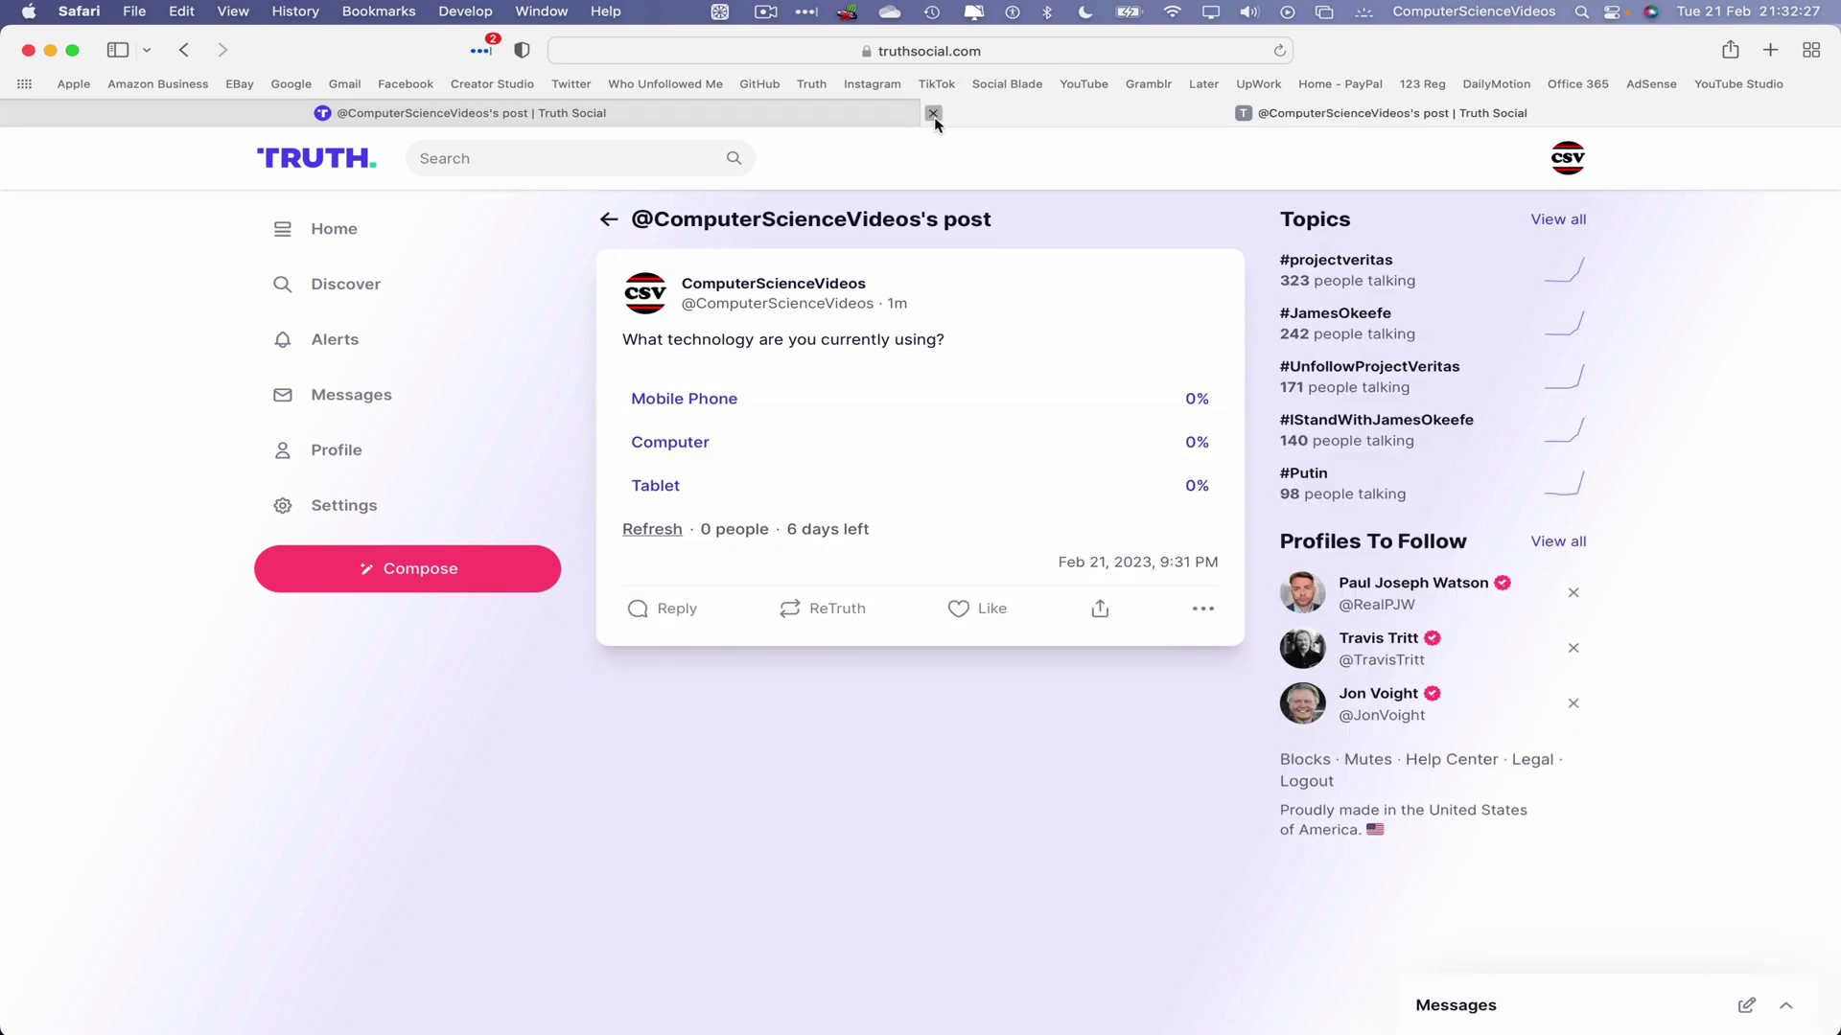
pyautogui.click(934, 113)
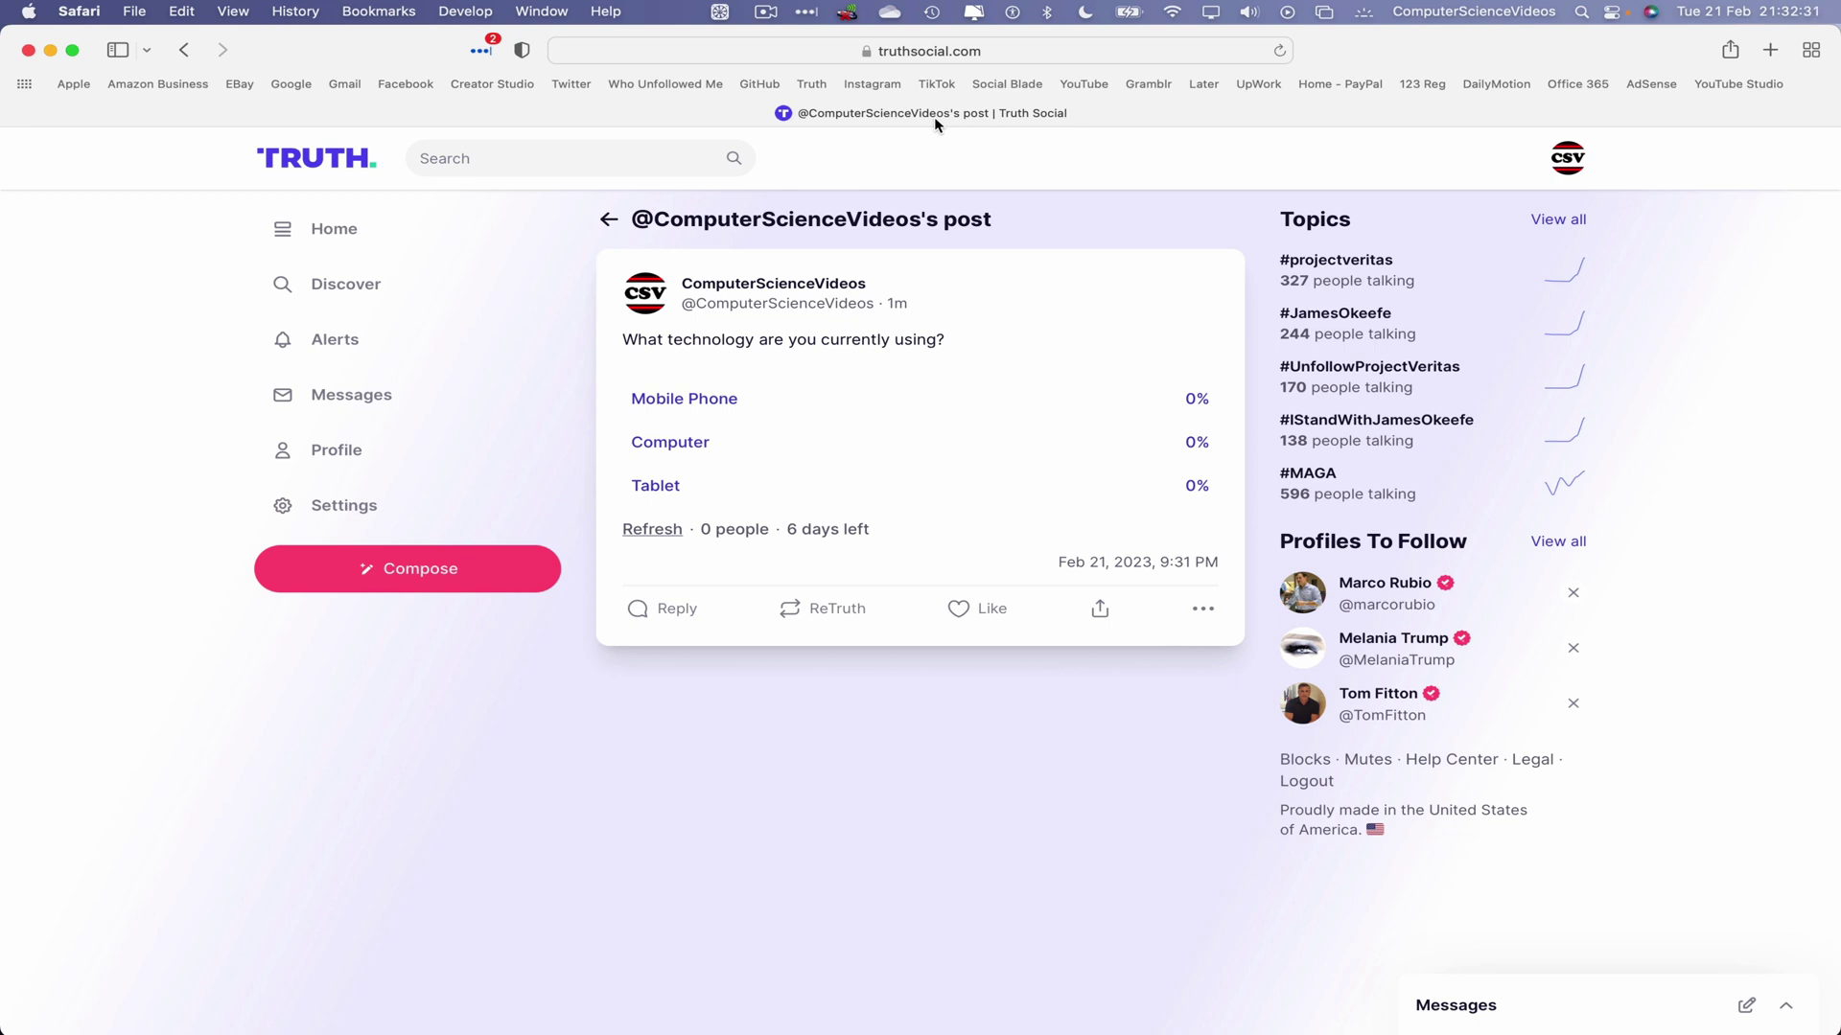
# Return to the profile feed and reopen the poll post on its own page
pyautogui.click(608, 220)
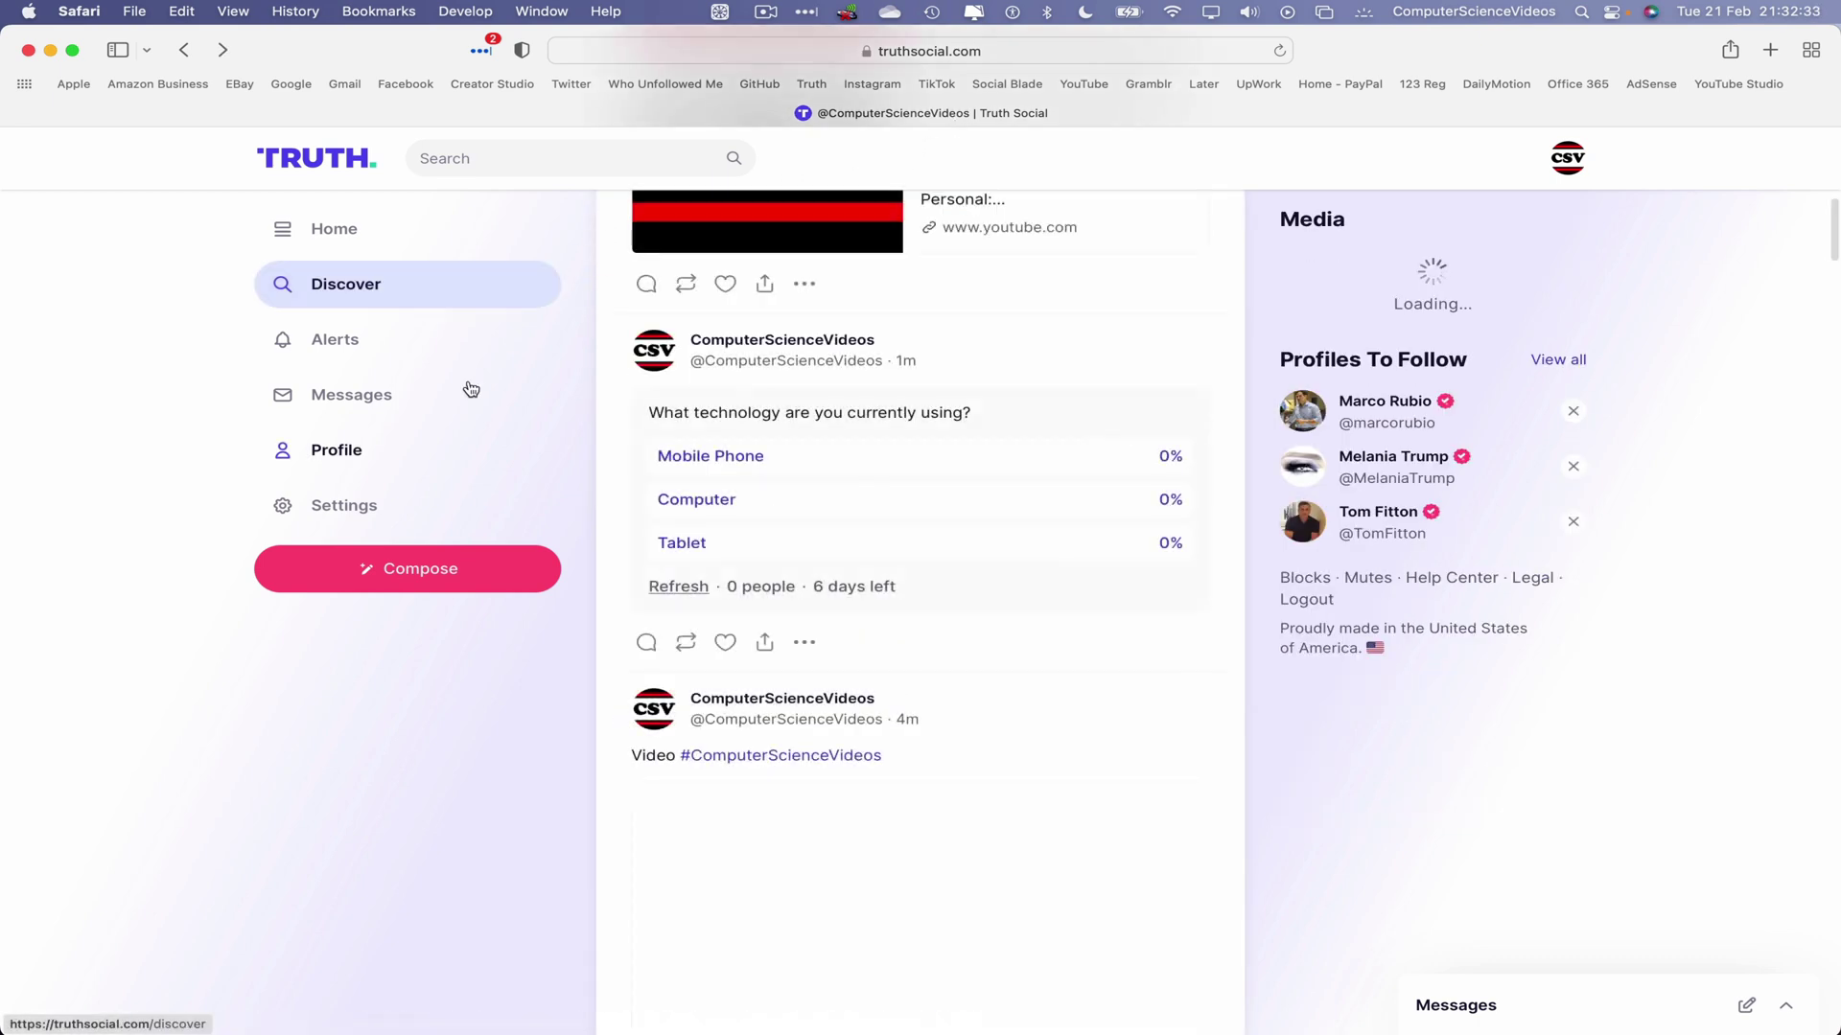
pyautogui.click(334, 451)
pyautogui.scroll(-10, 963, 560)
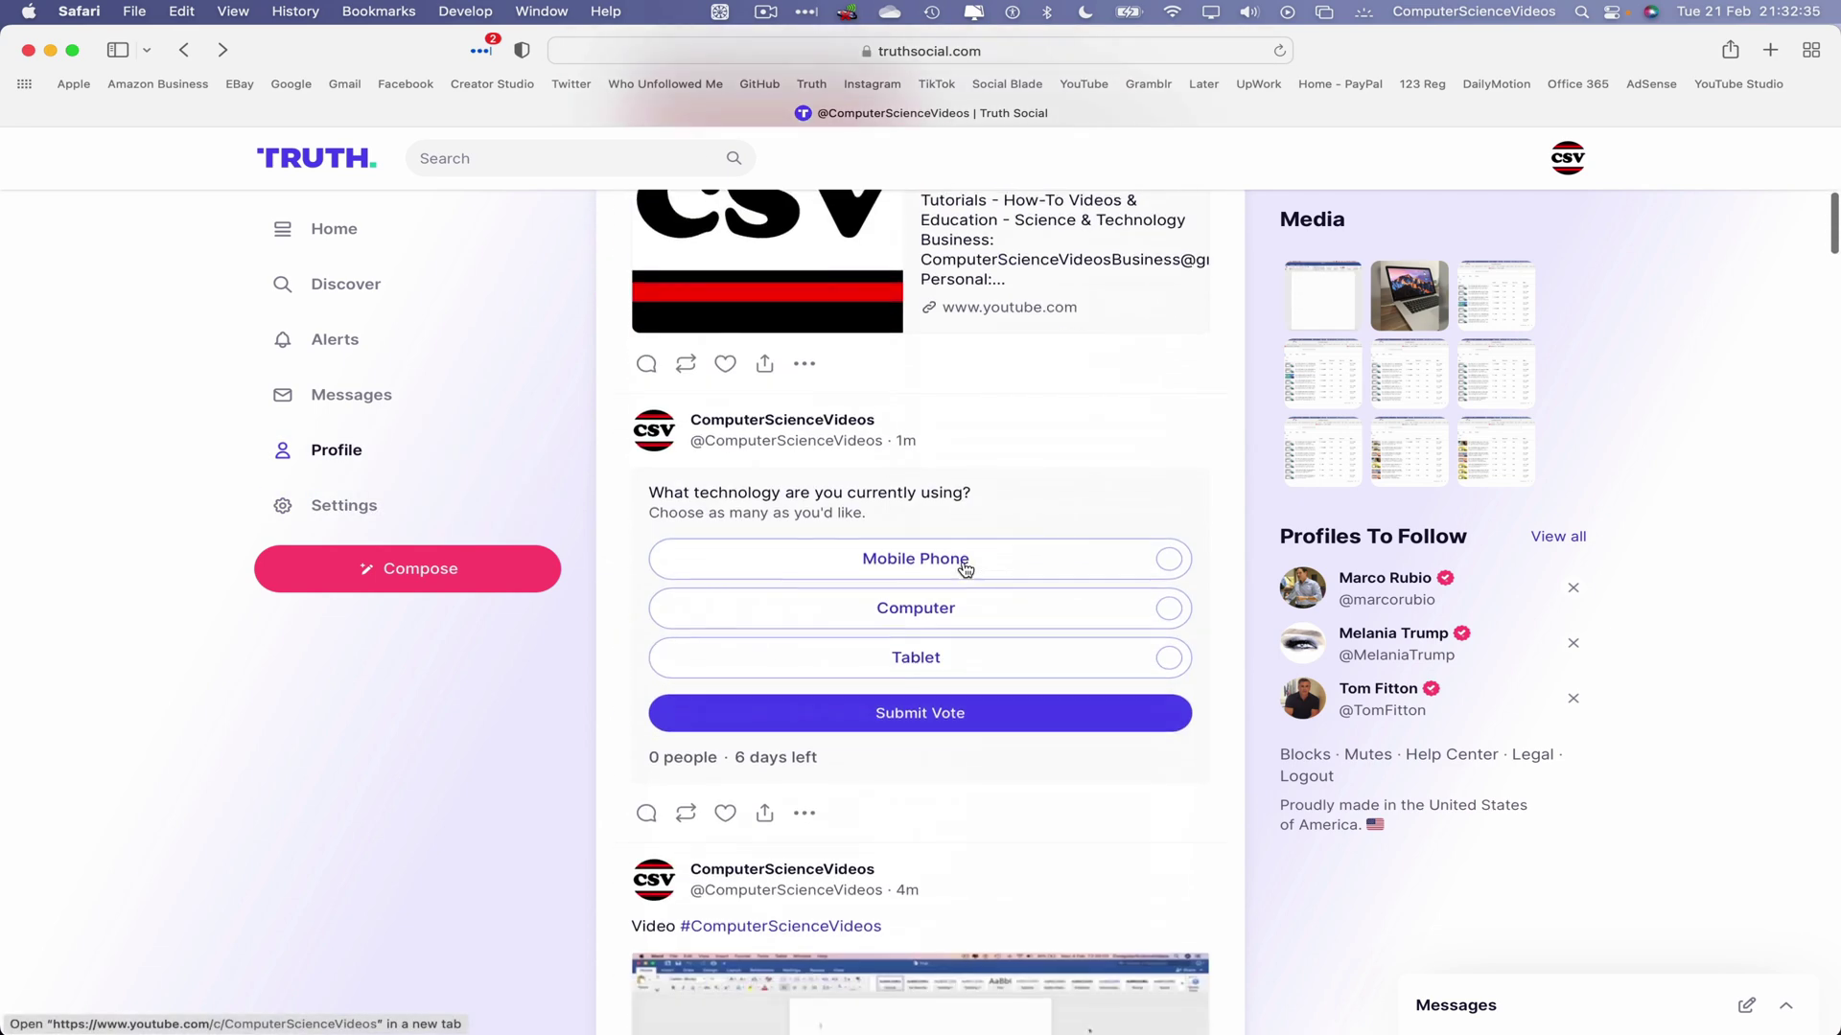
pyautogui.click(1068, 434)
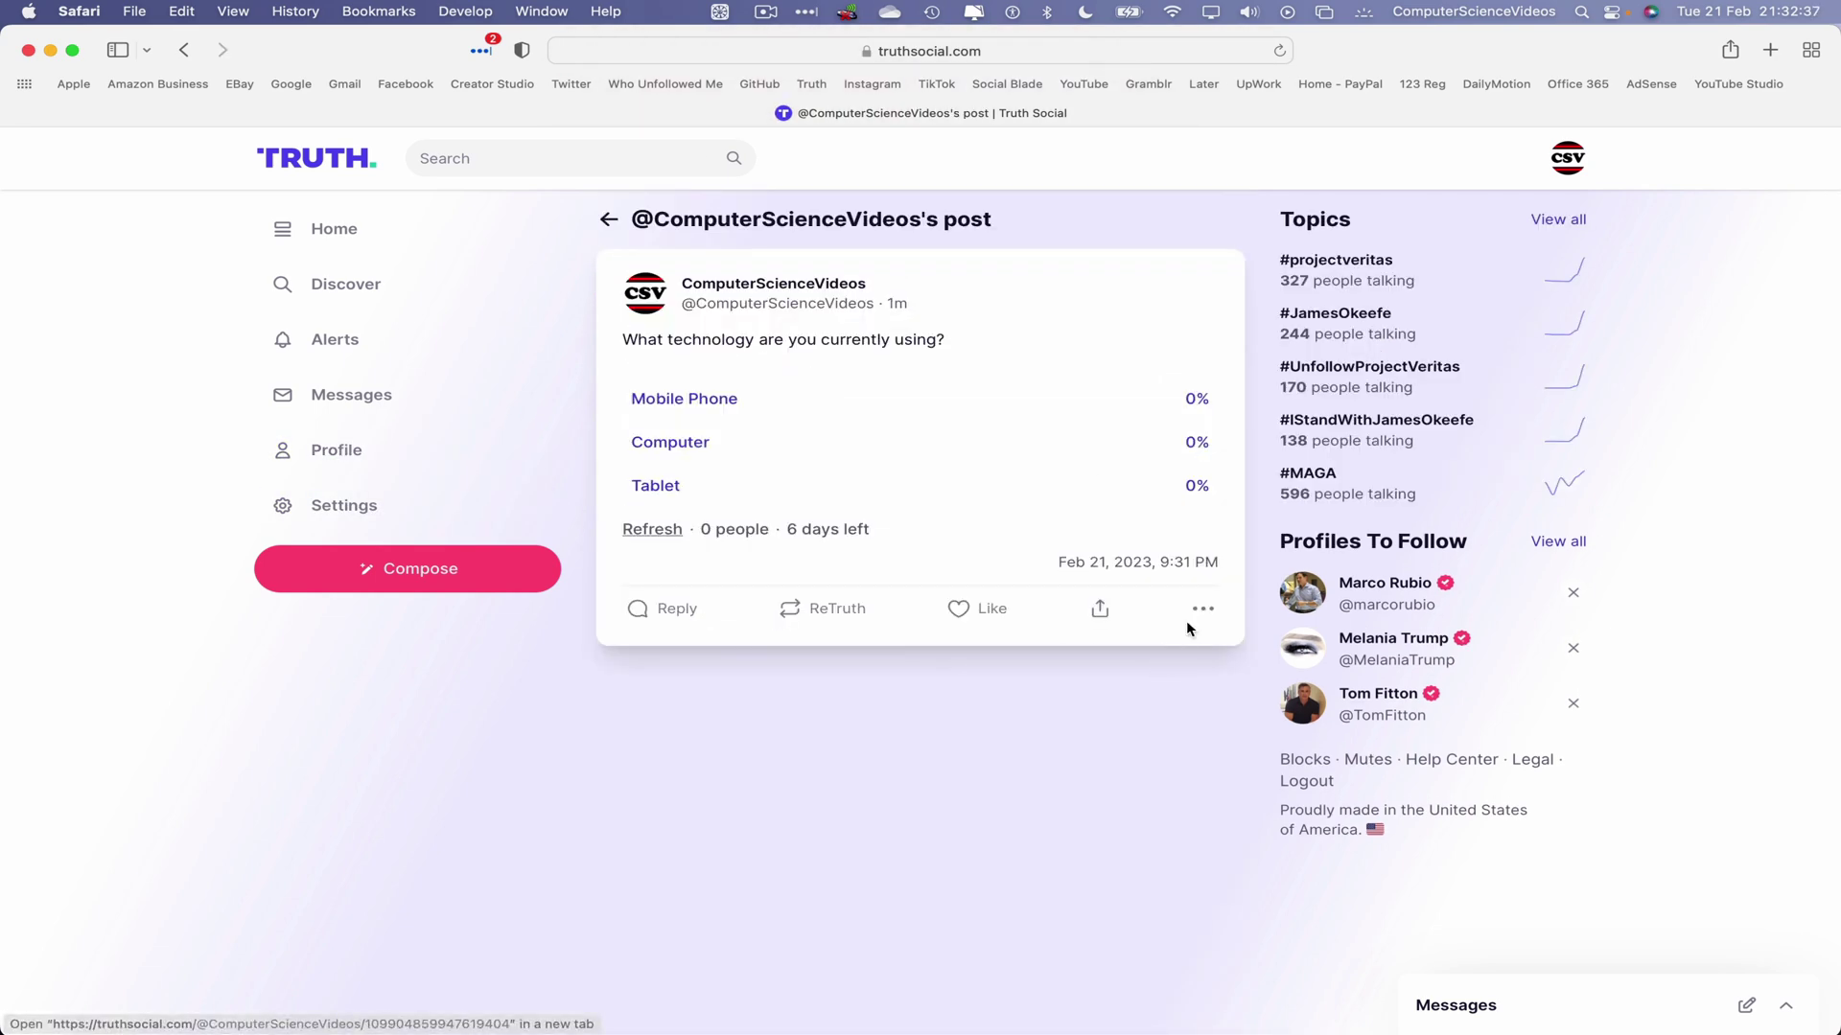
# Copy the poll's iframe code from Embed Truth and close the dialog
pyautogui.click(1215, 613)
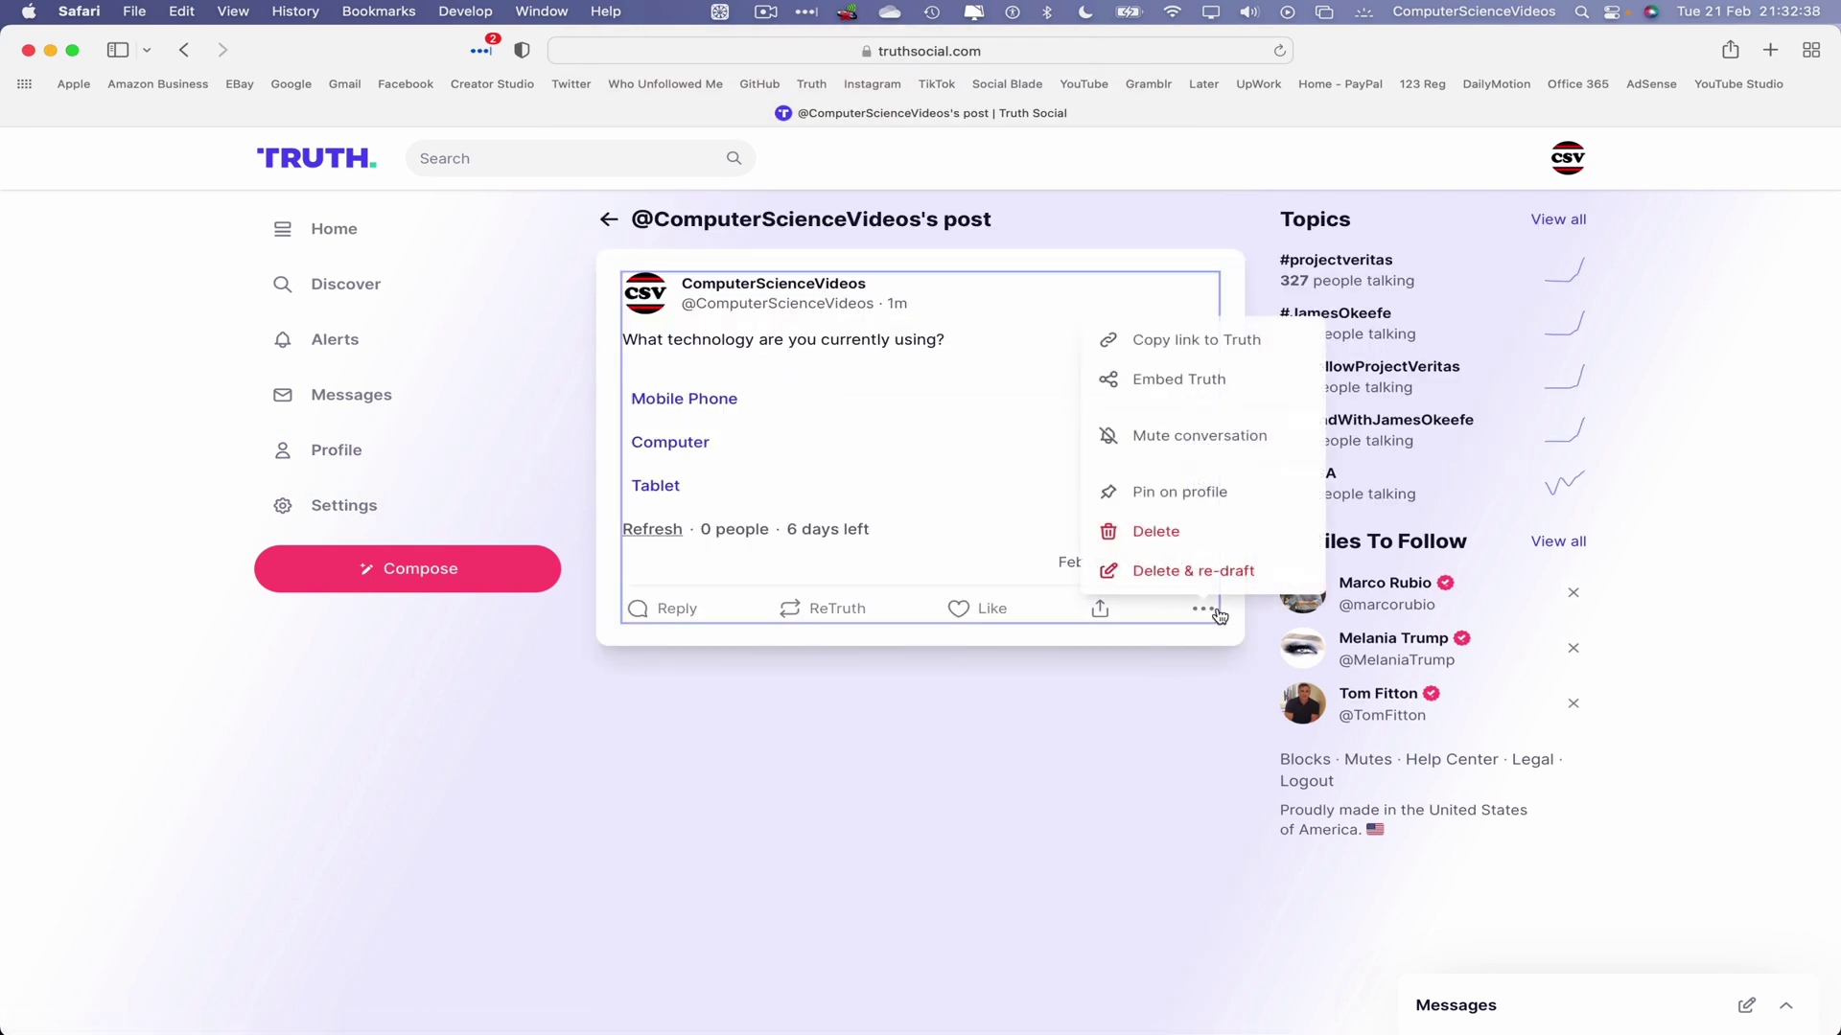
pyautogui.click(1189, 383)
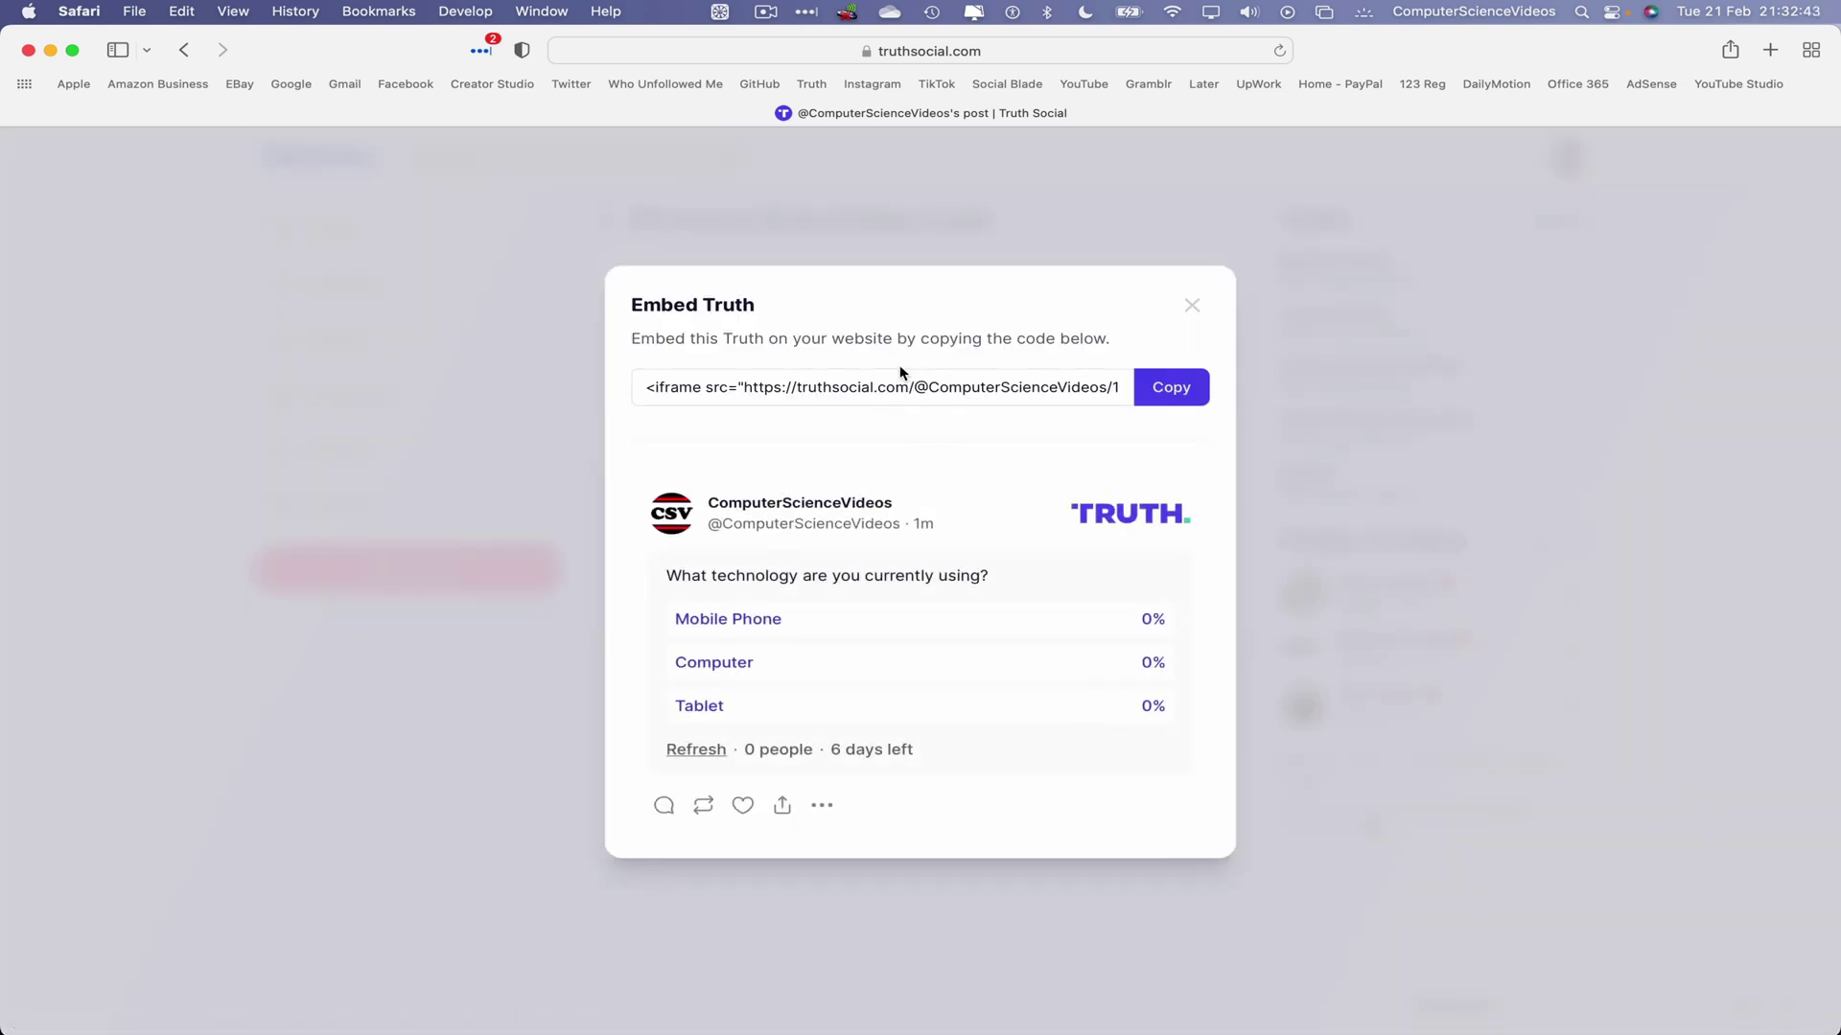
pyautogui.click(1200, 397)
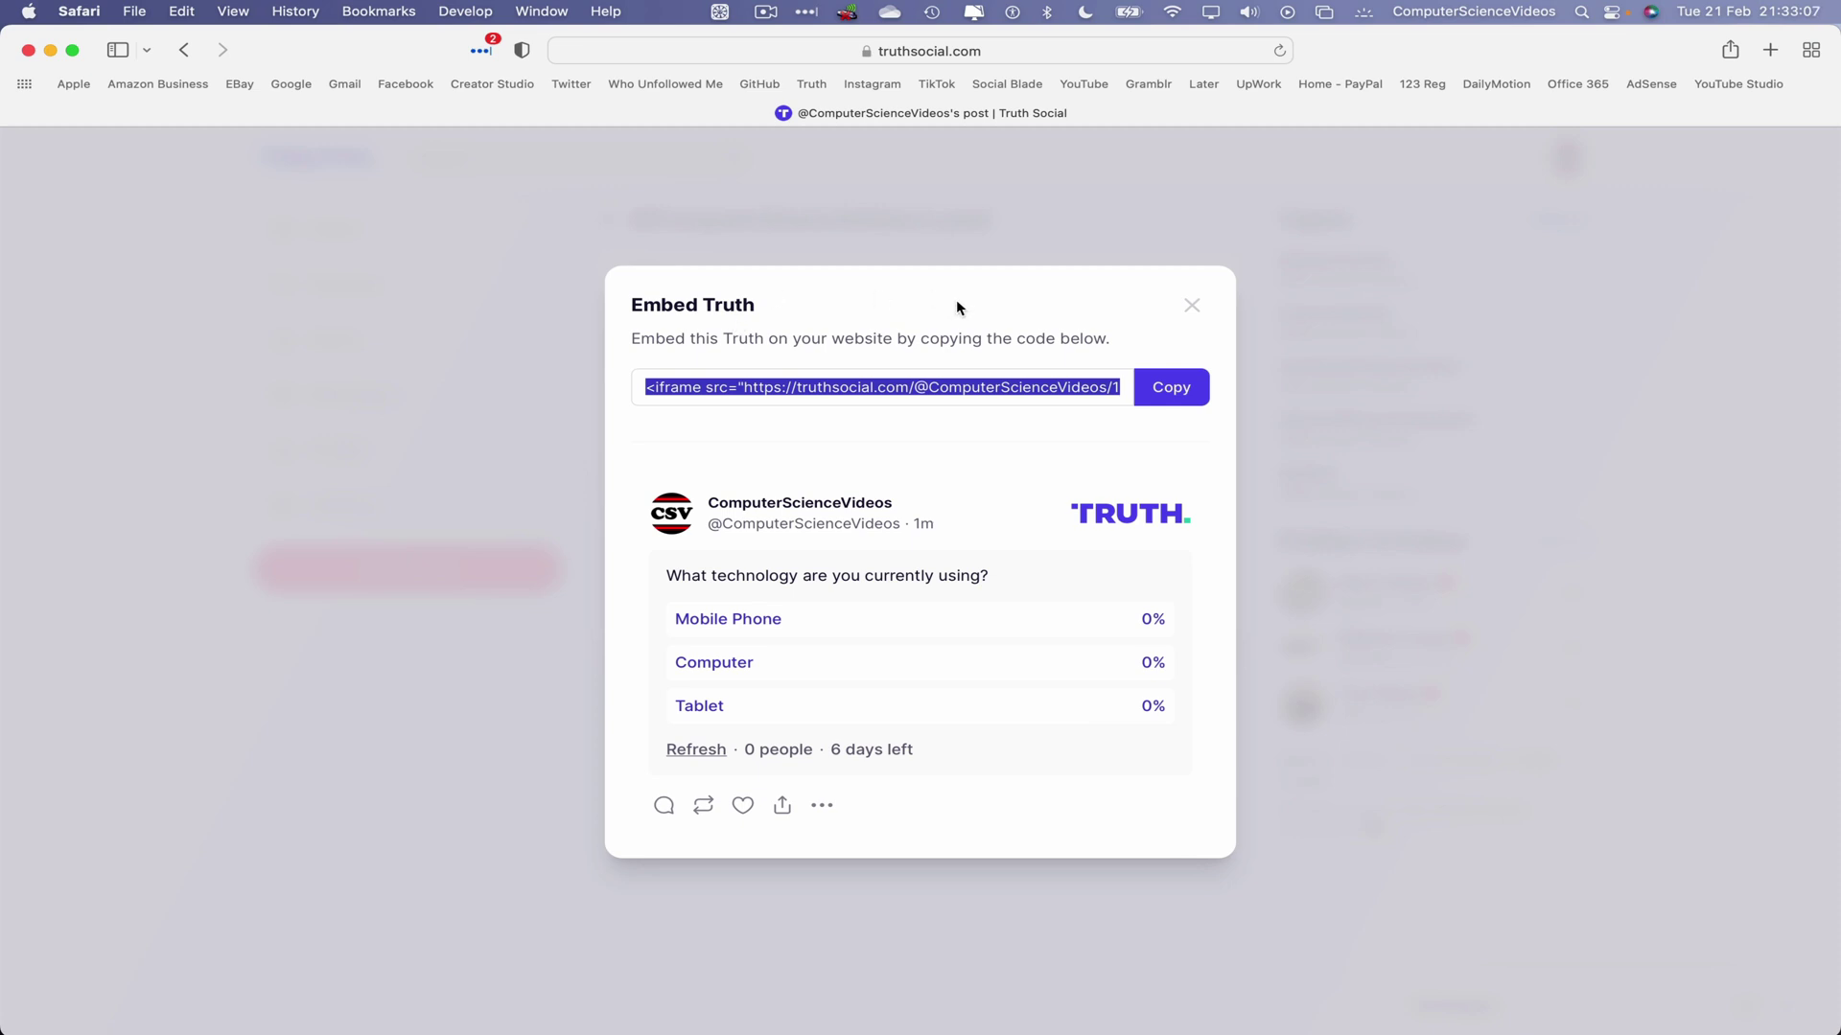
pyautogui.click(1191, 305)
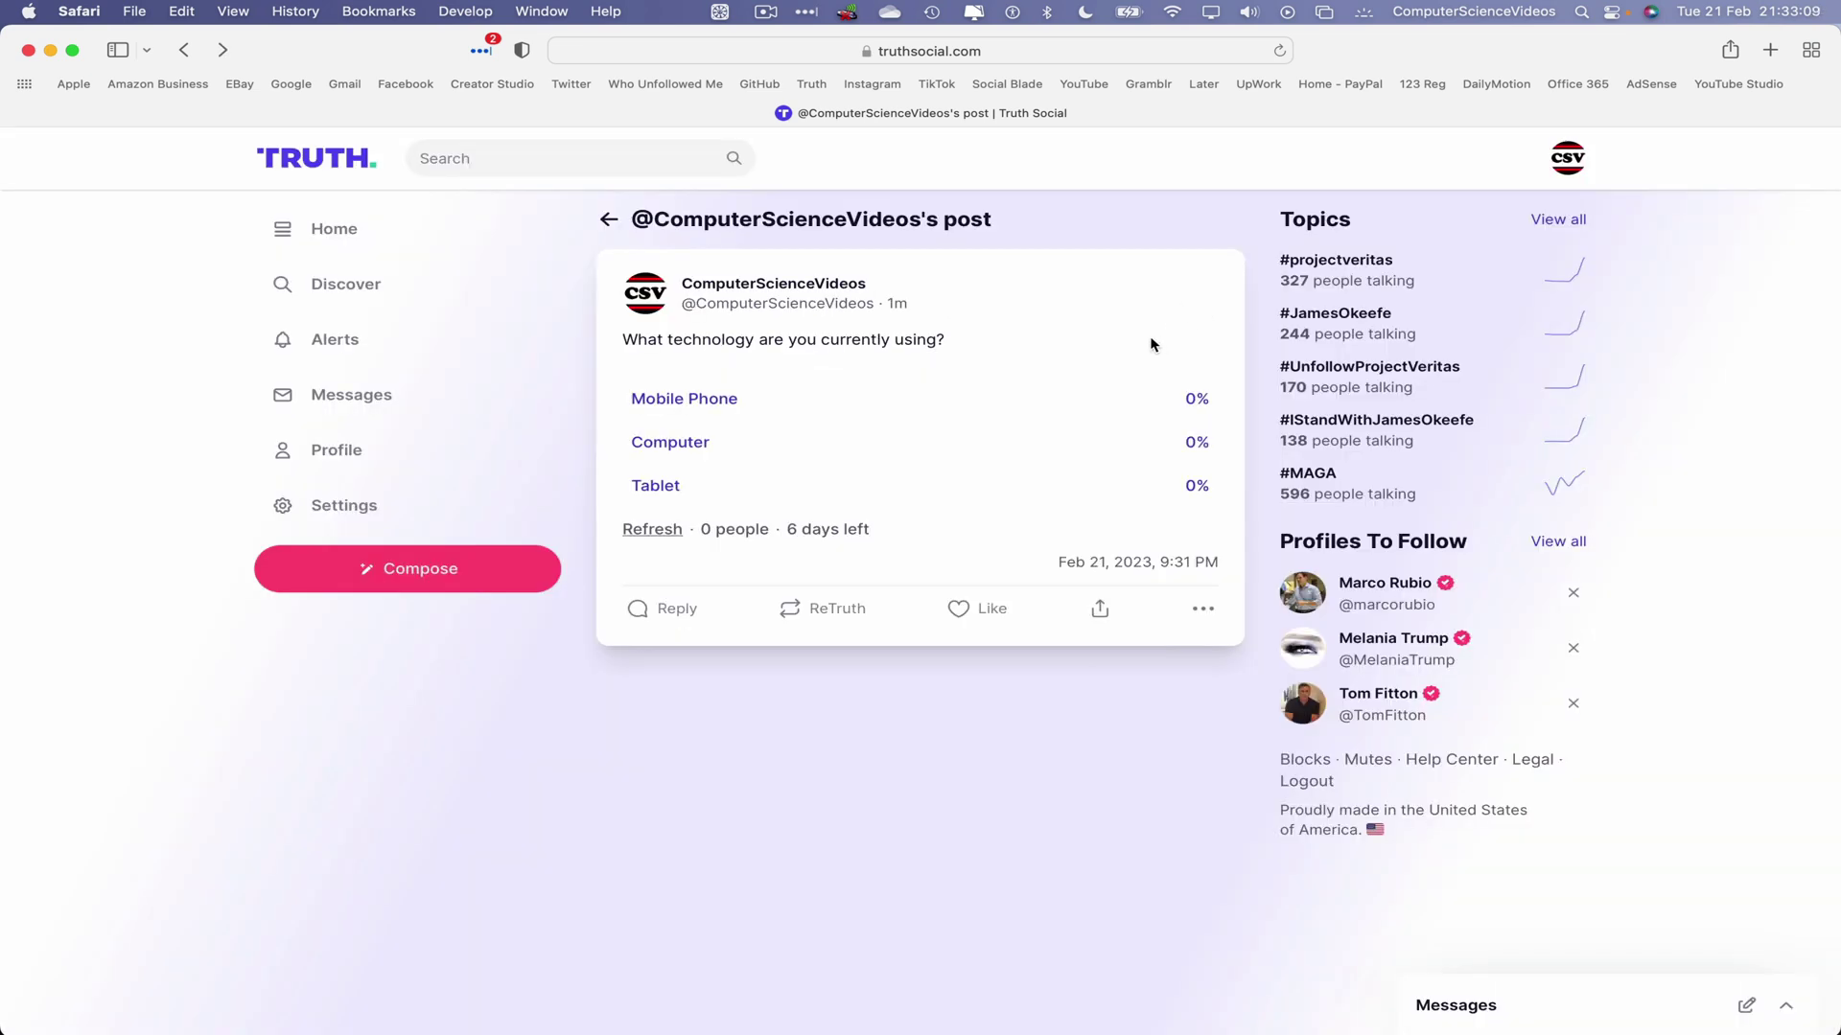
# Go to the Home feed and search for #ComputerScienceVideos
pyautogui.click(603, 218)
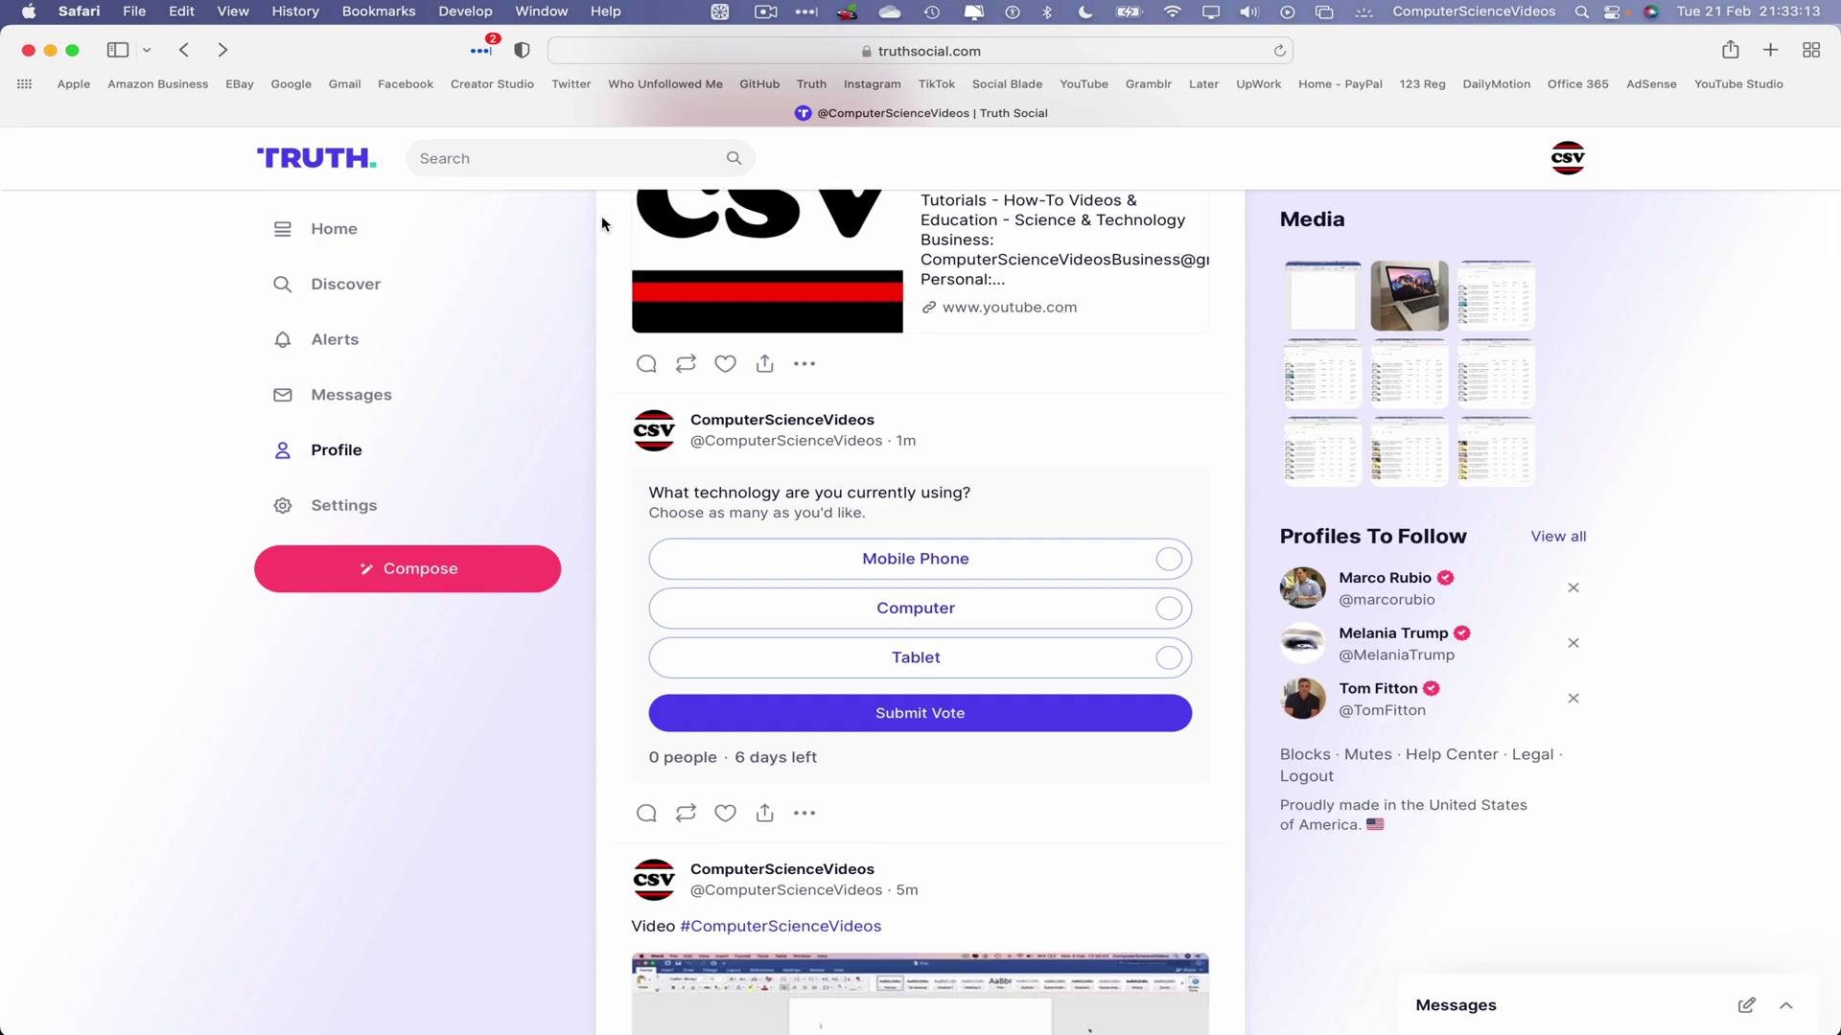
pyautogui.scroll(10, 345, 508)
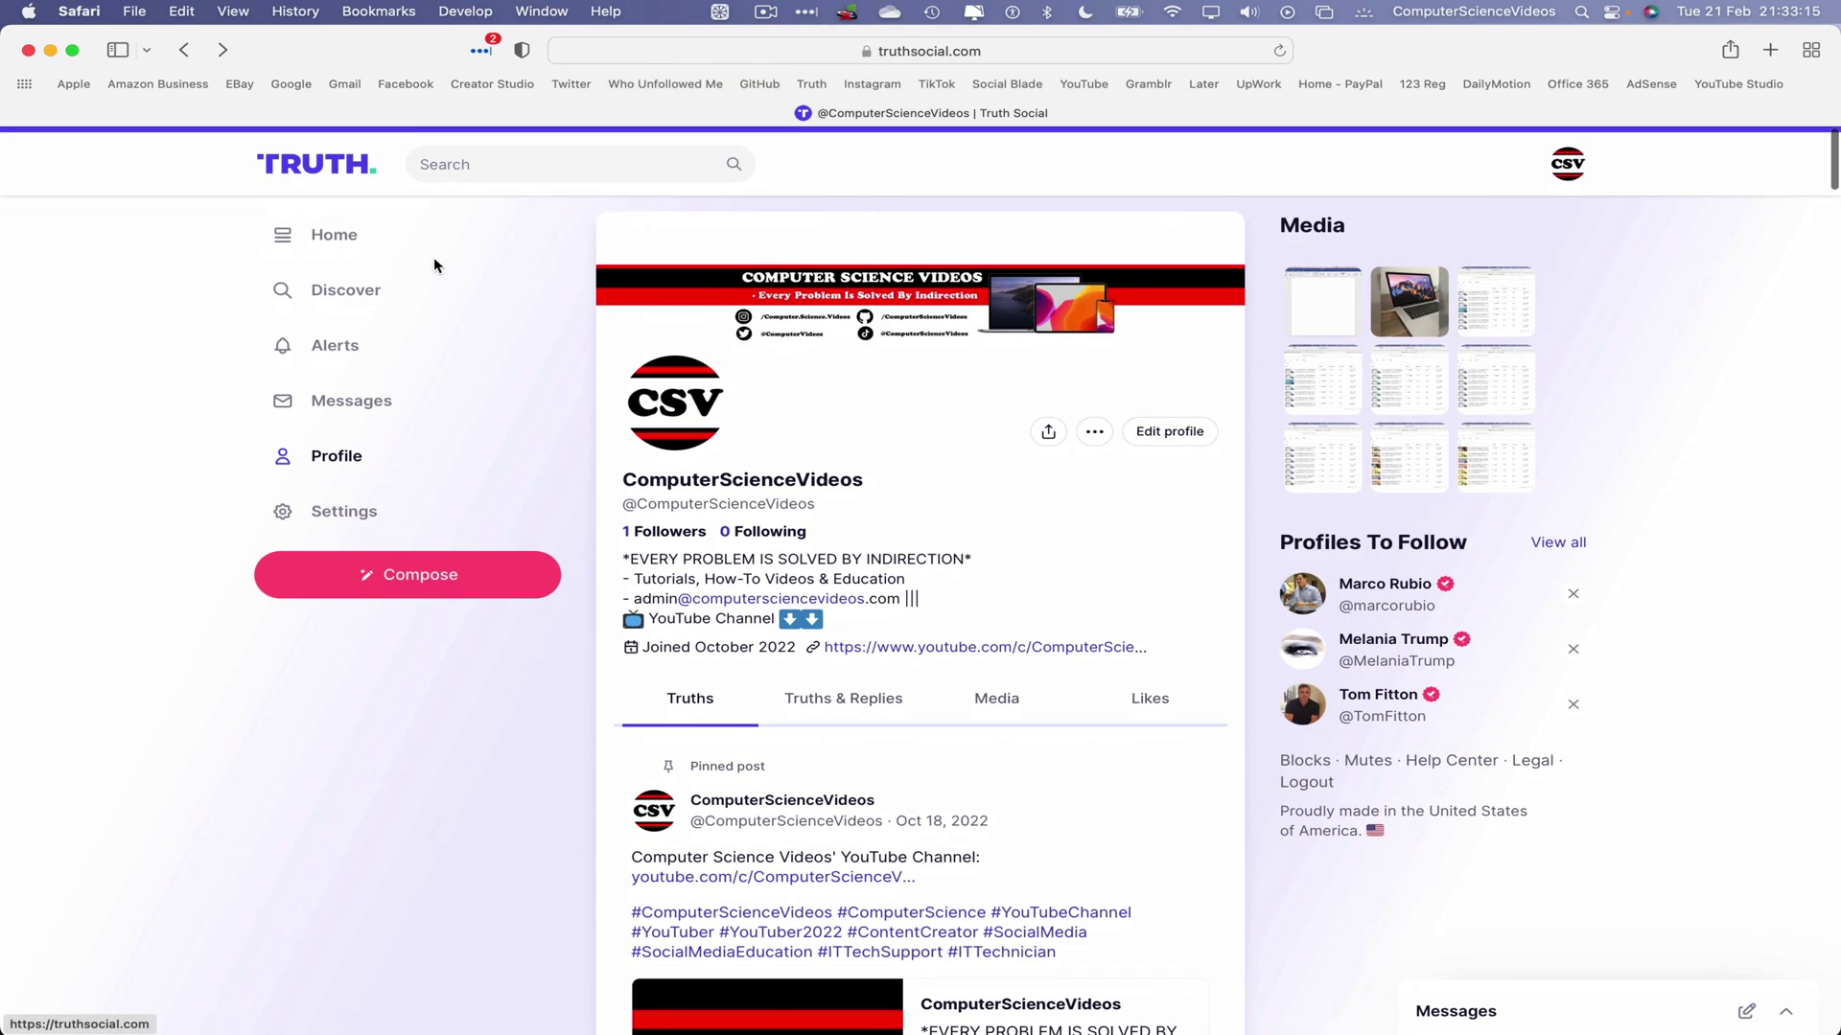
pyautogui.click(335, 159)
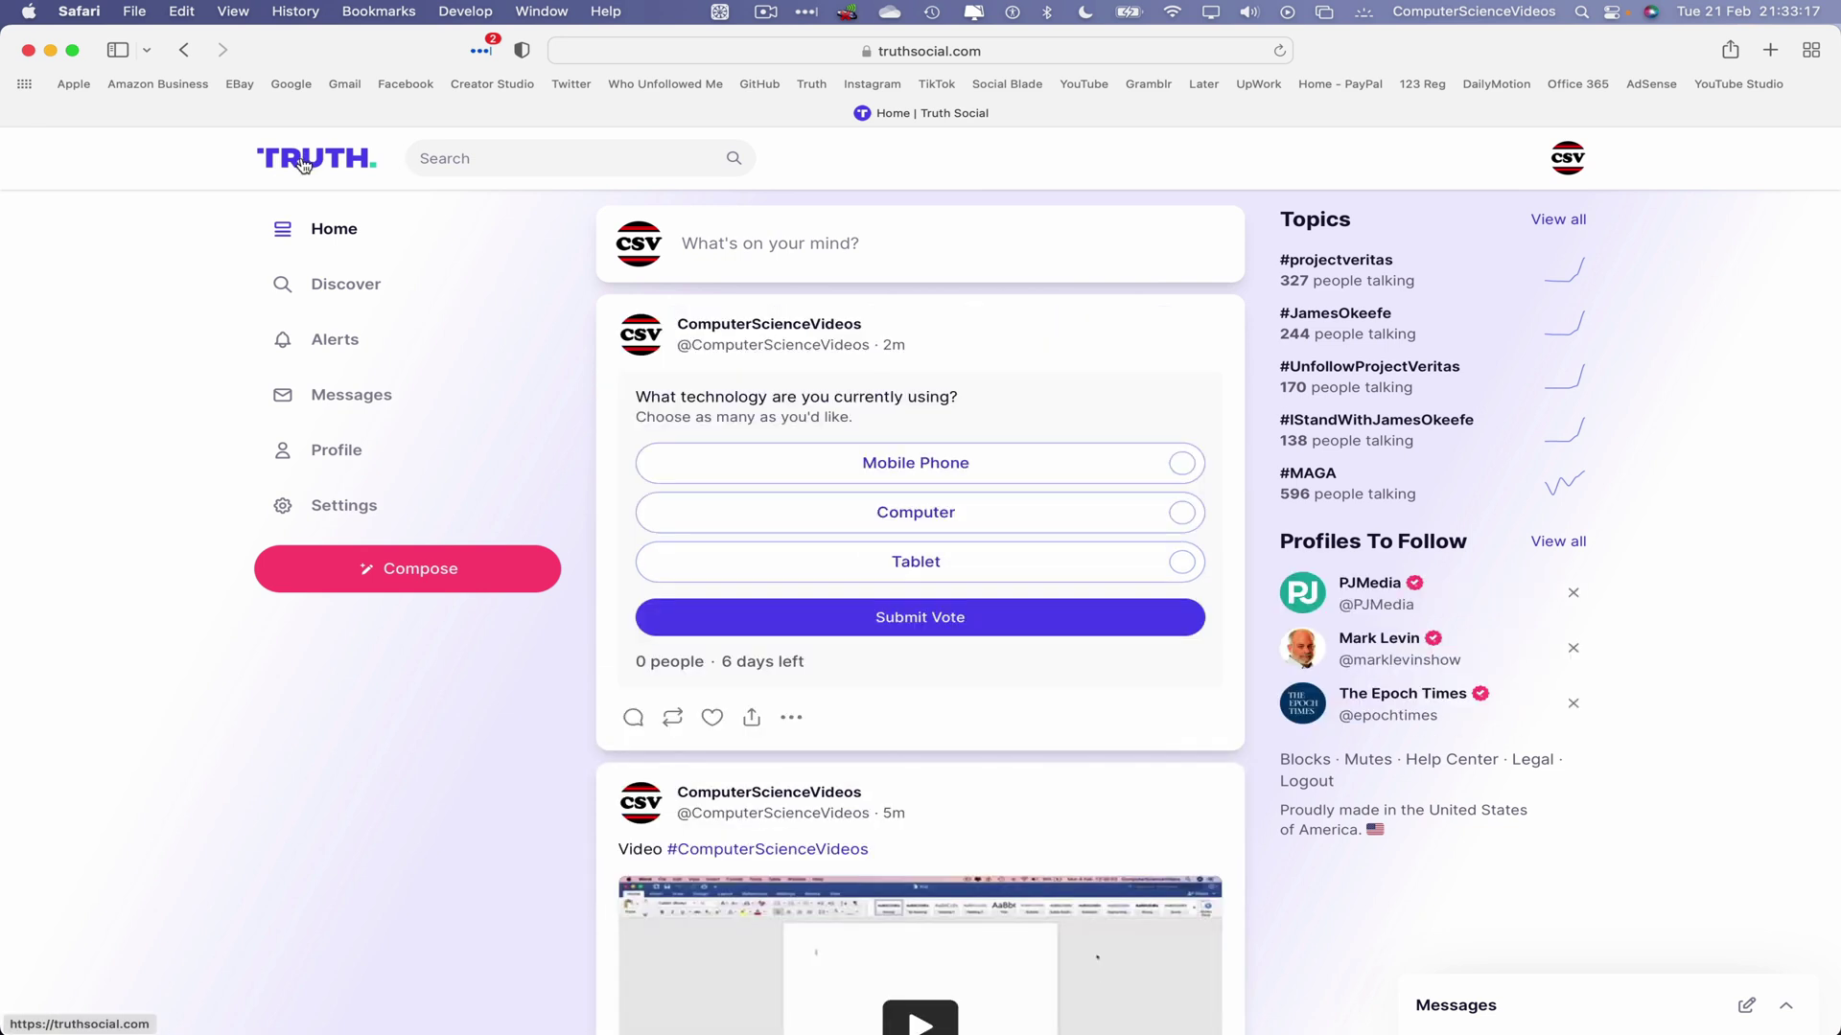
pyautogui.click(605, 158)
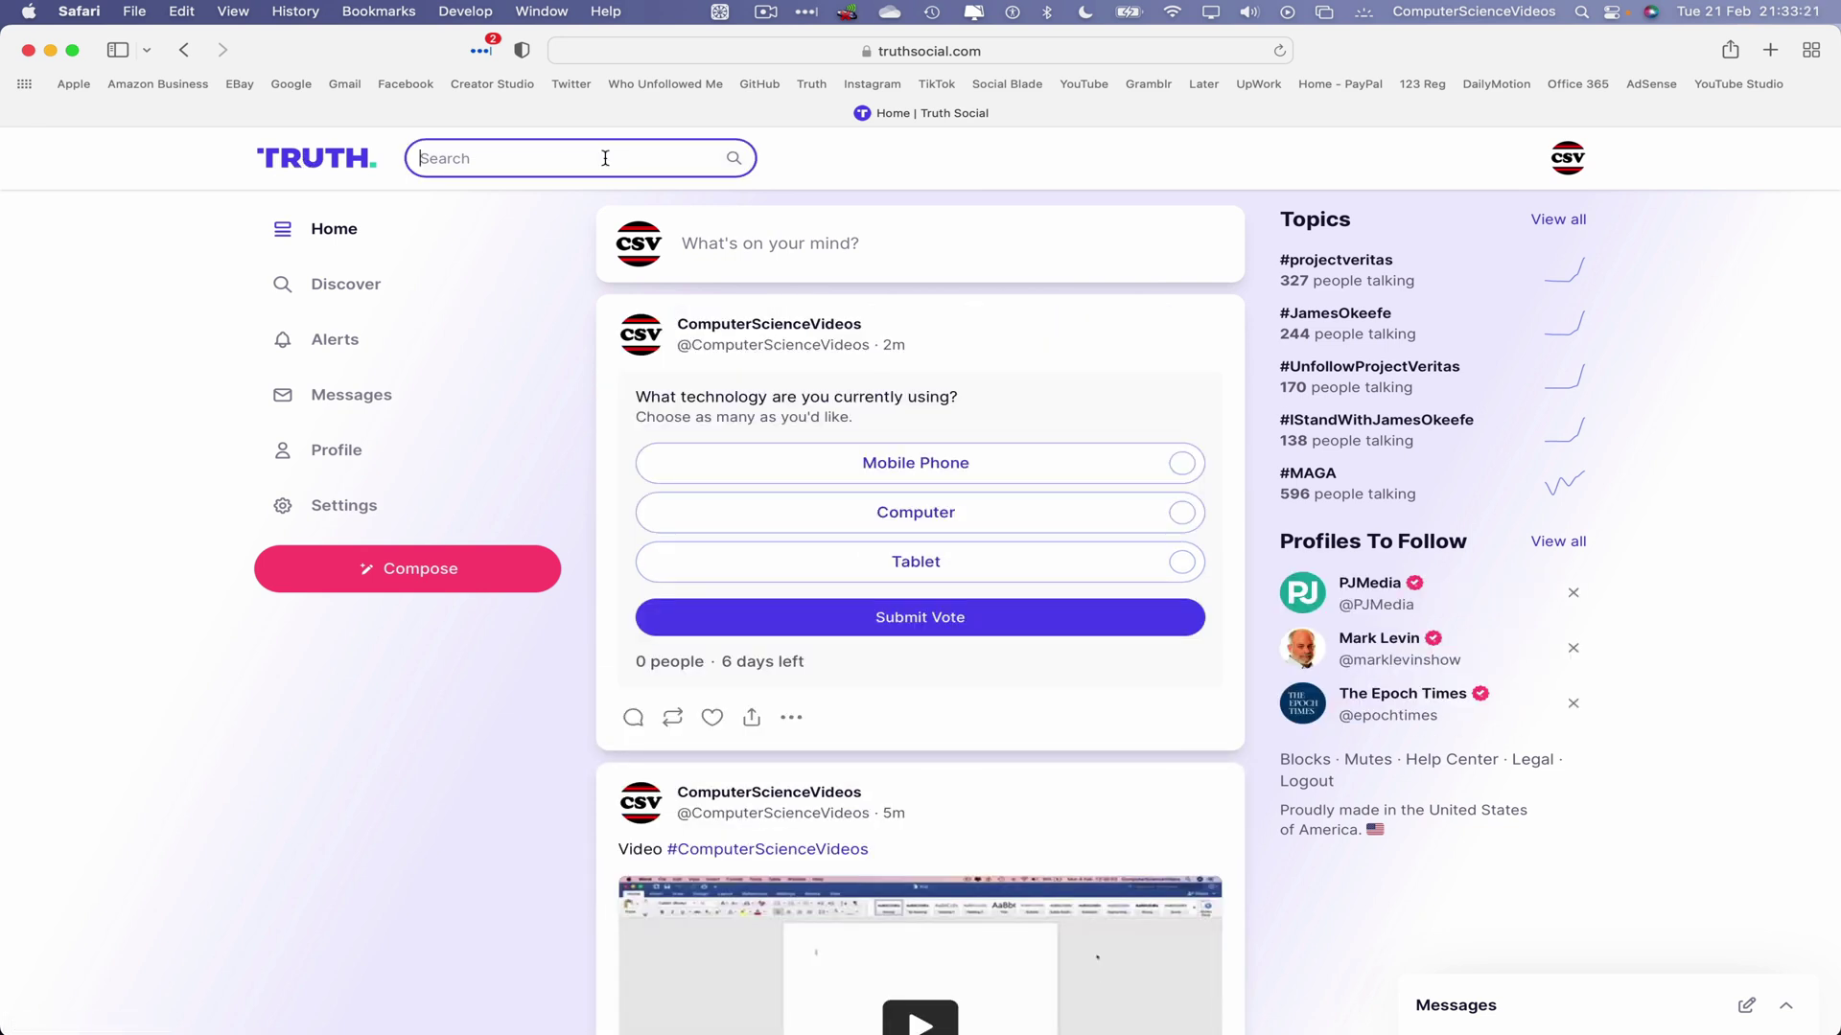
pyautogui.write('#Co')
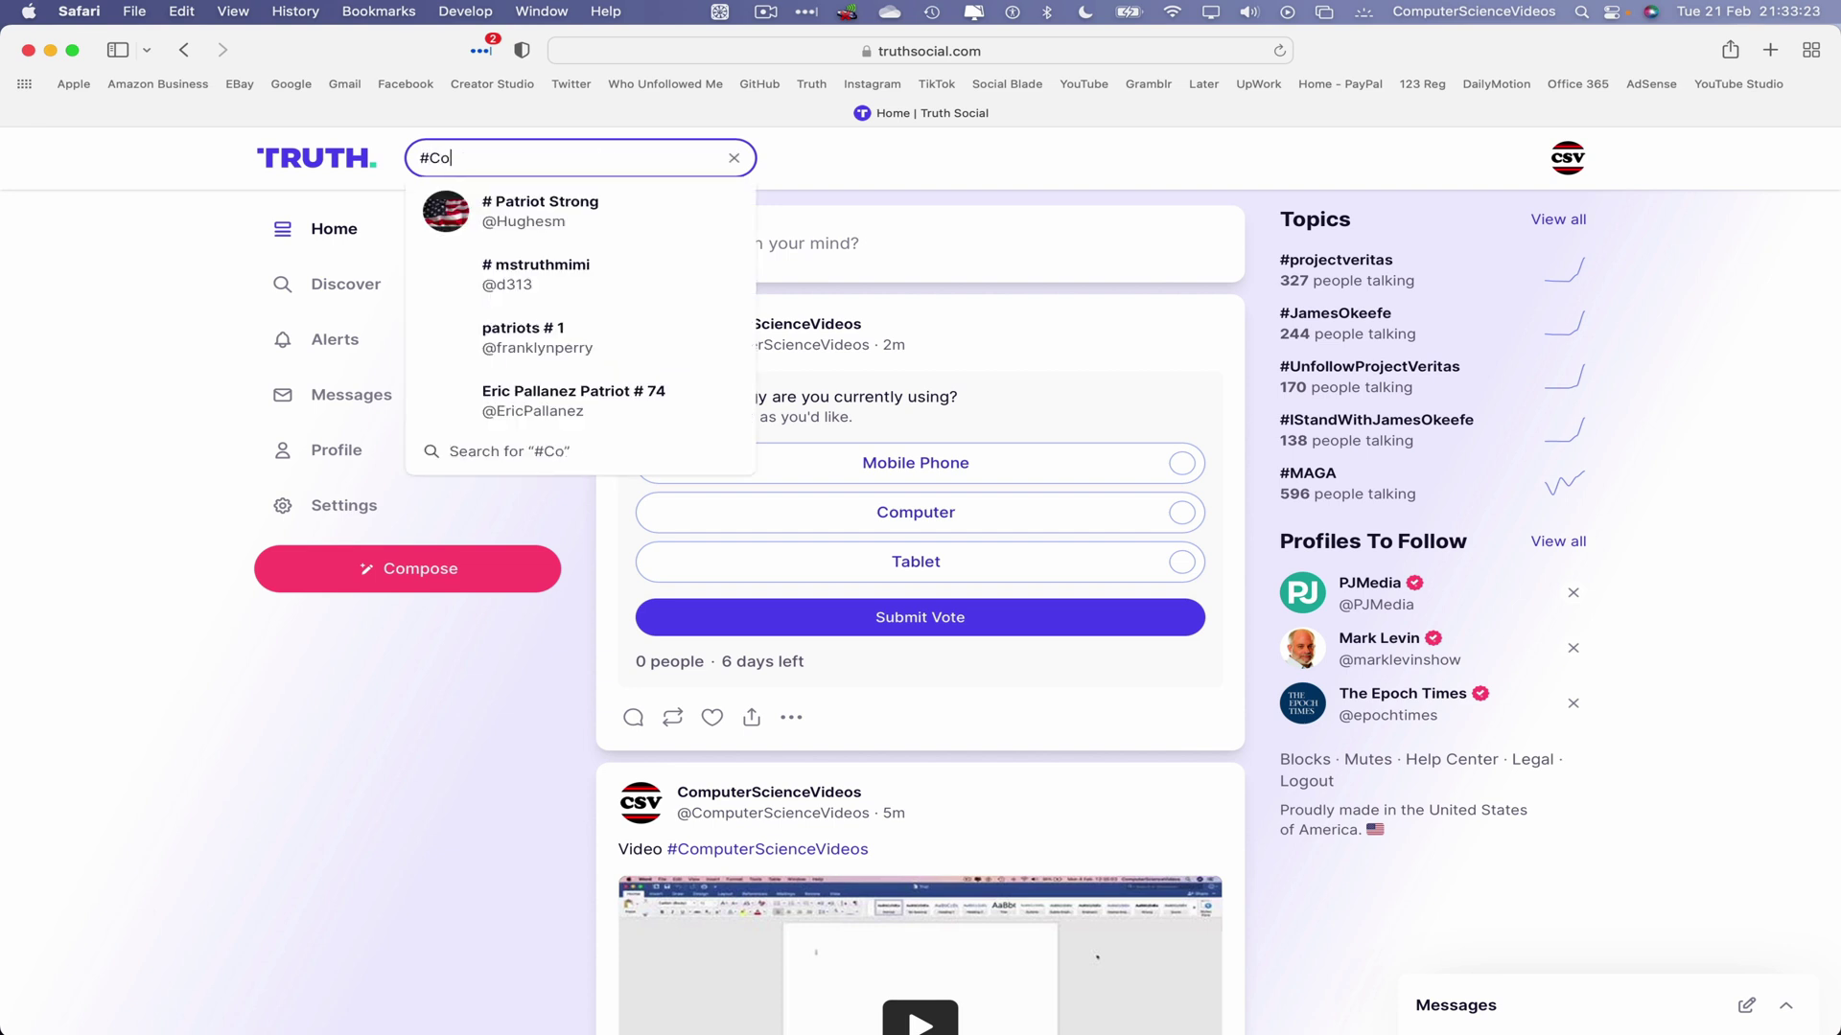
pyautogui.write('mputerScienceVideos')
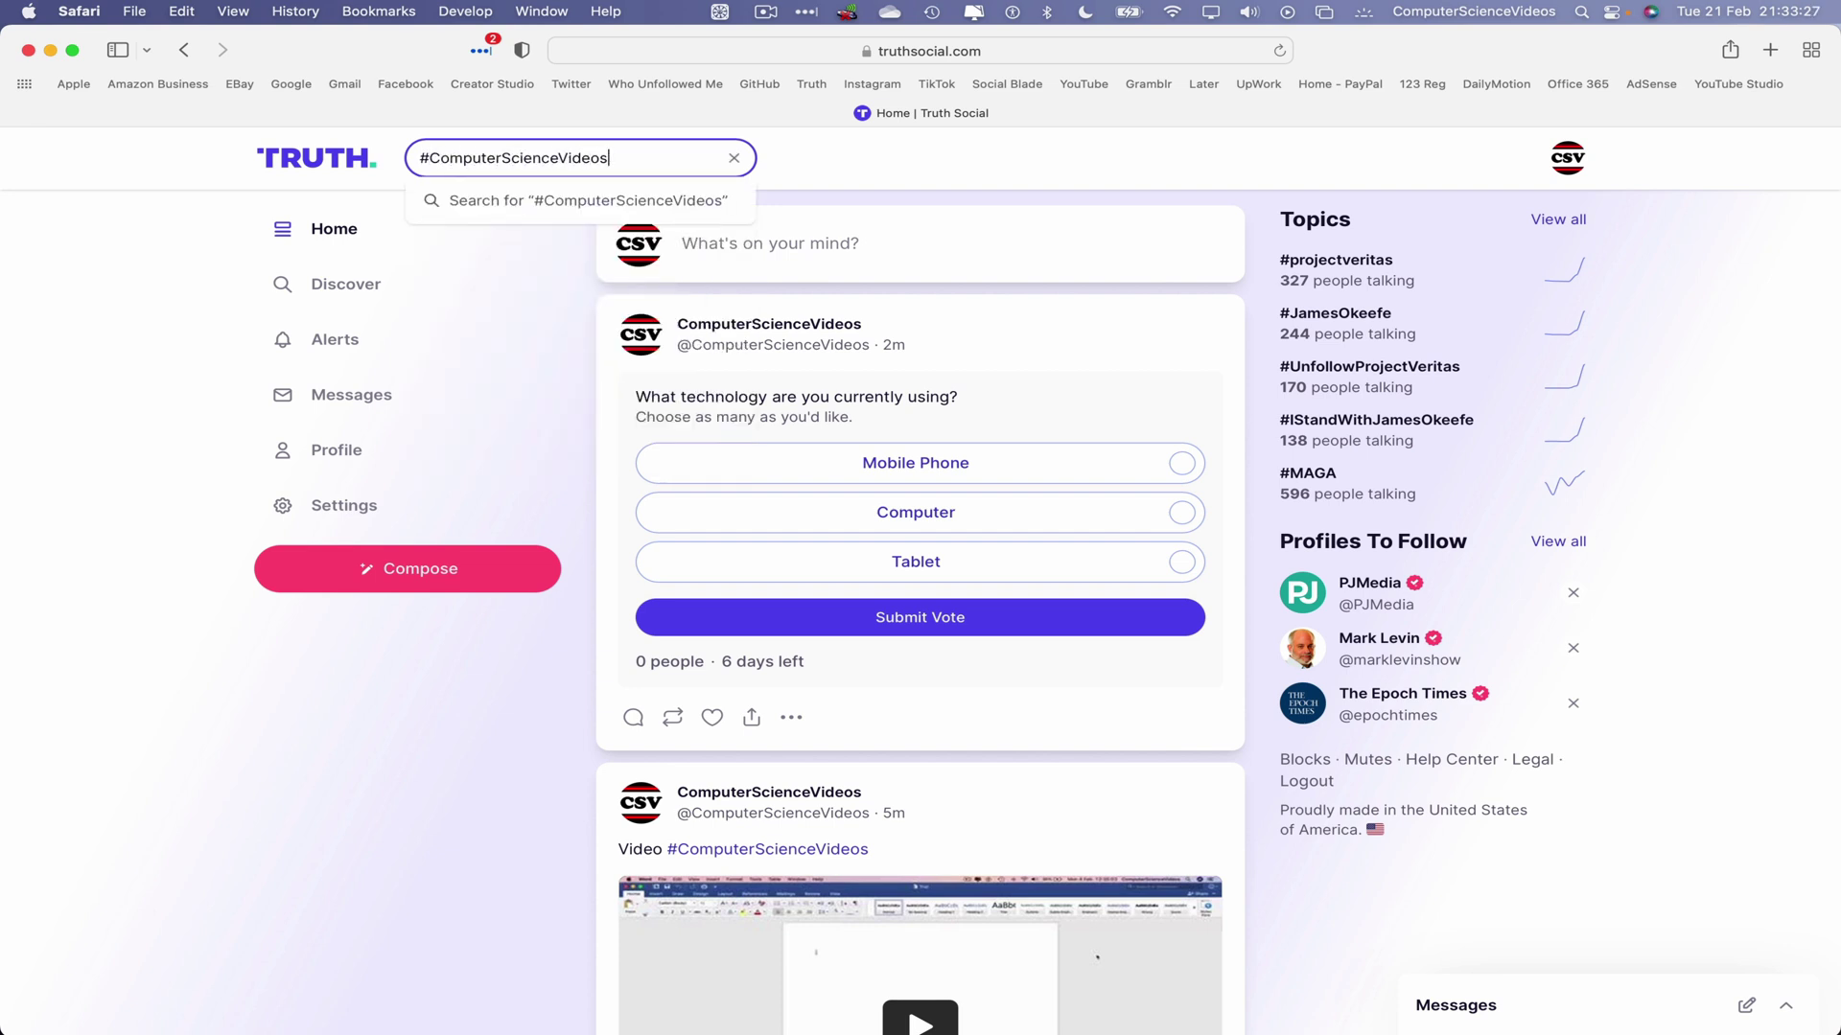
pyautogui.press('Return')
# Check the Truths, Topics and Profiles results, then open the #ComputerScienceVideos topic page
pyautogui.click(714, 359)
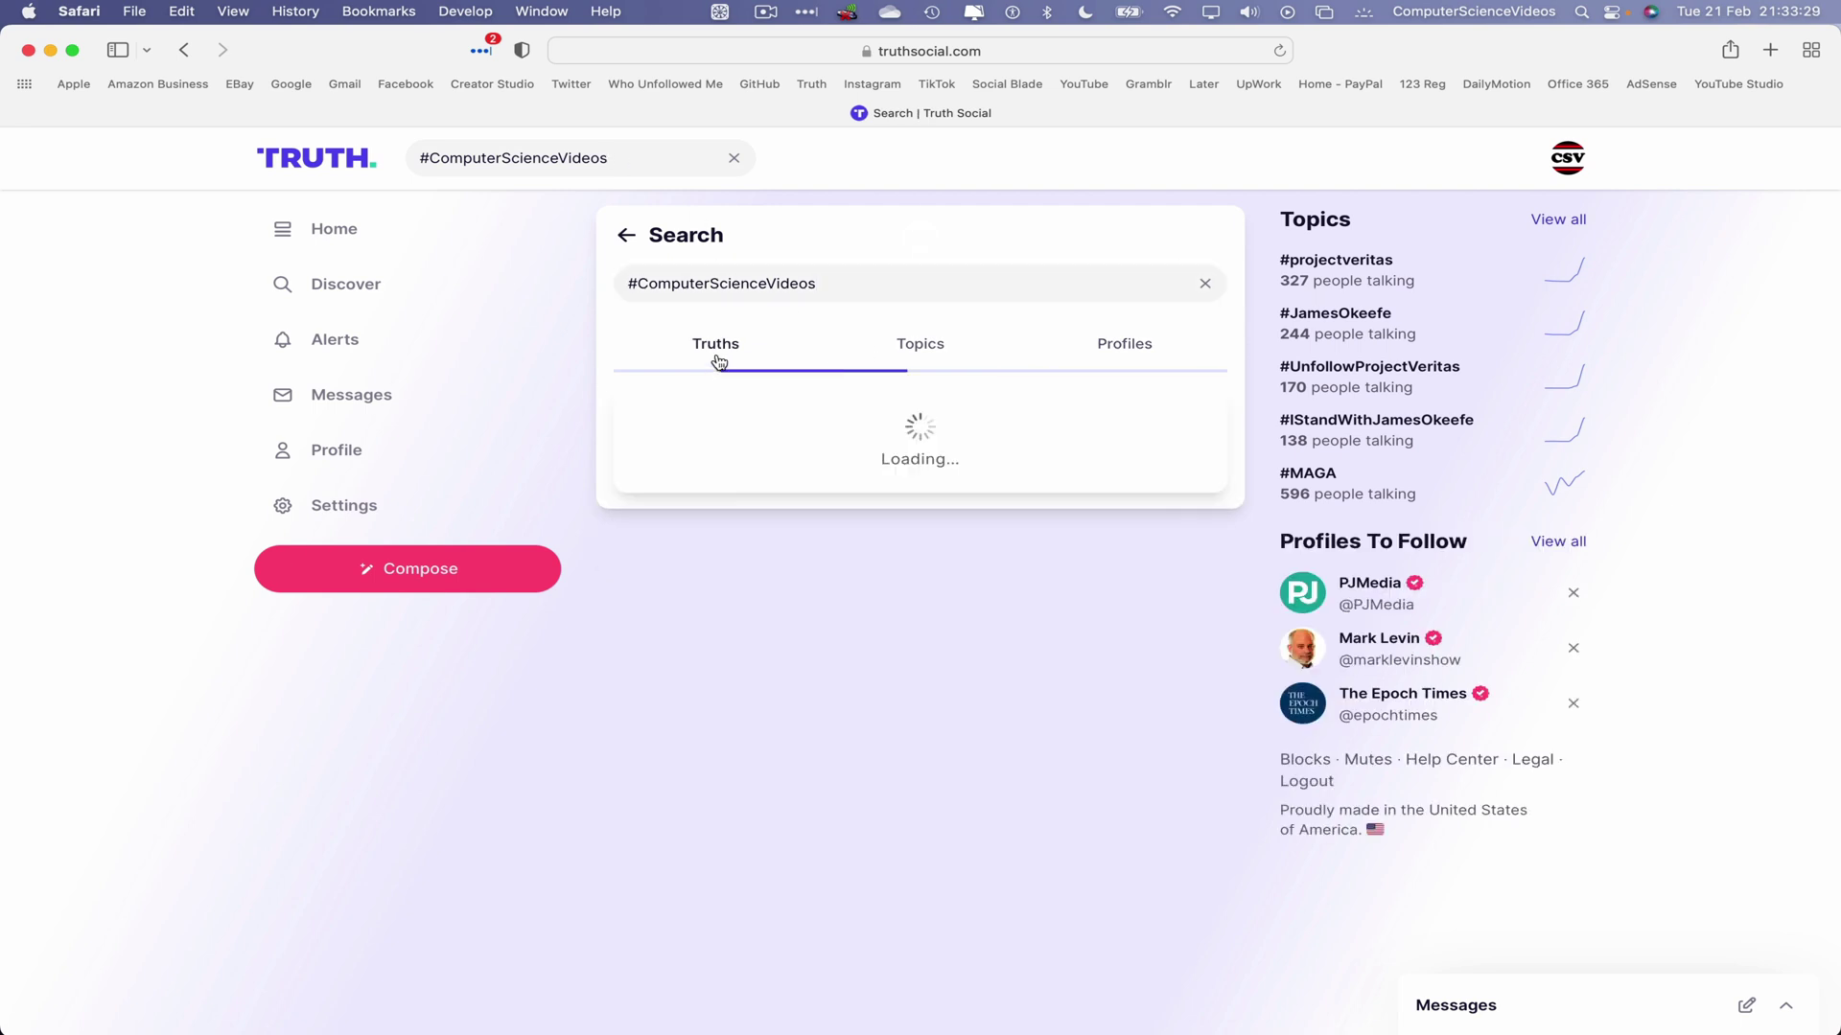
pyautogui.click(915, 353)
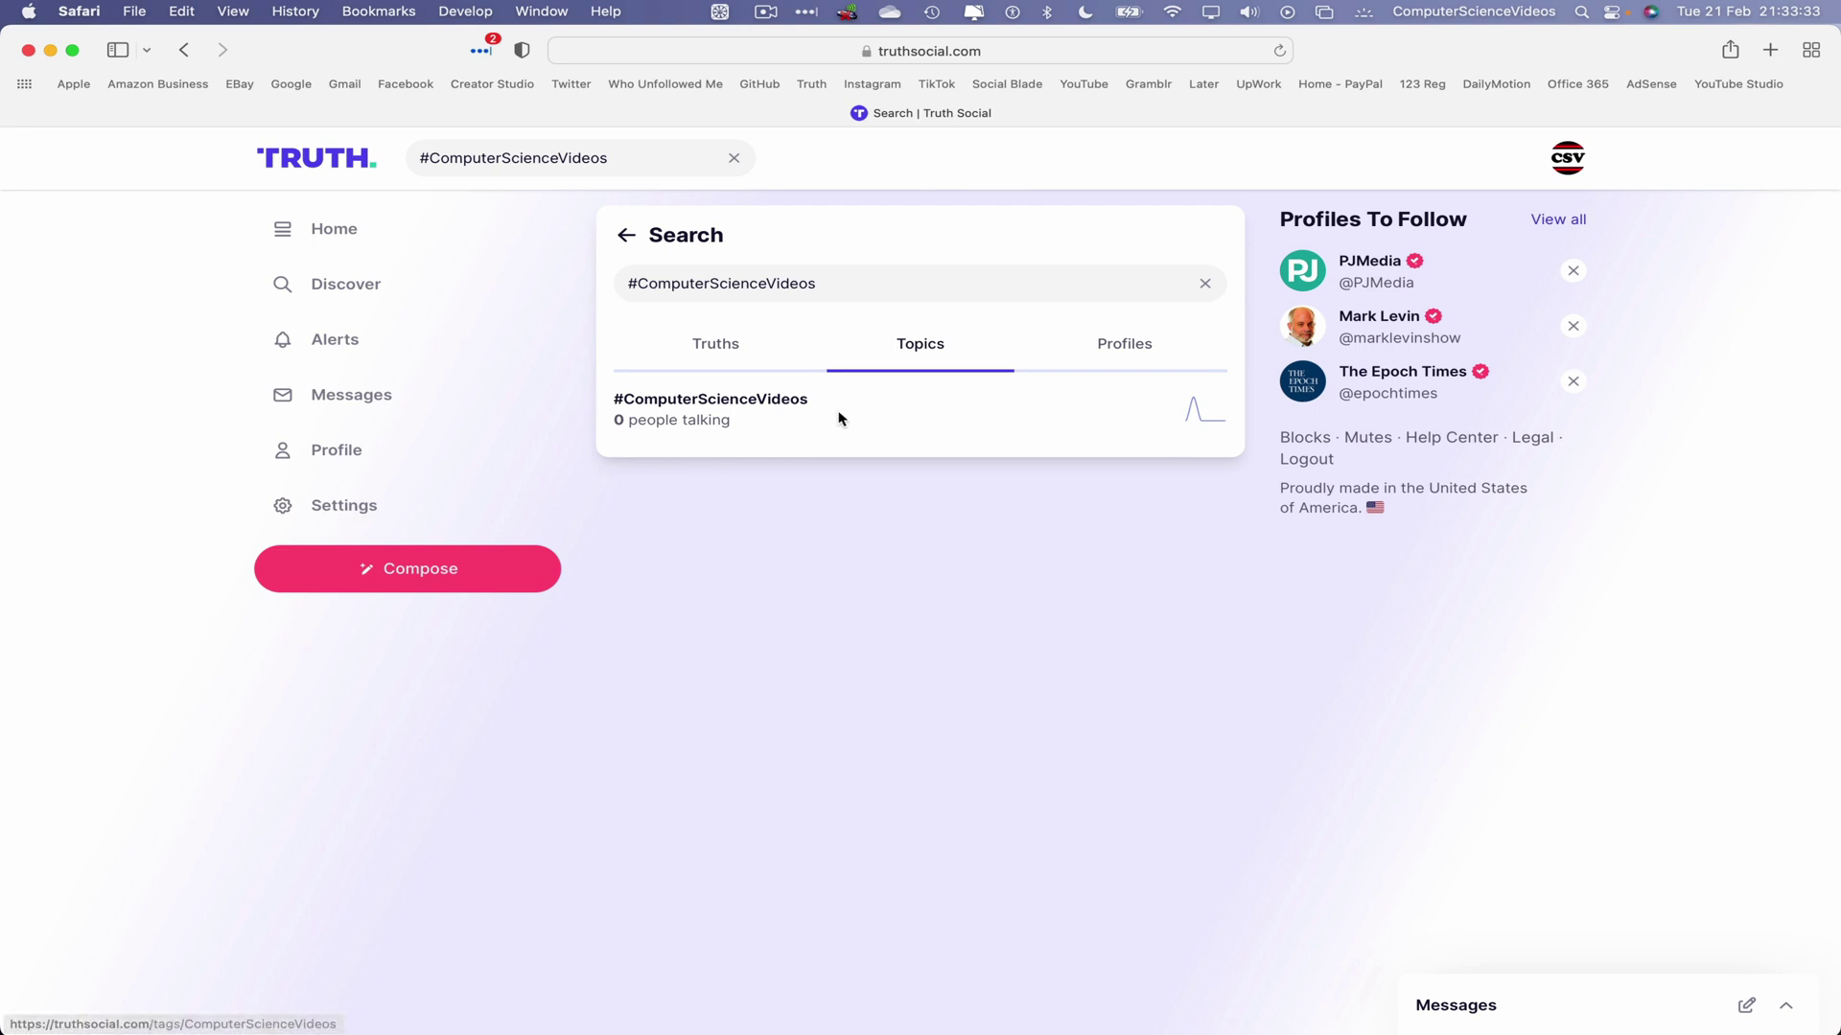
pyautogui.click(1125, 347)
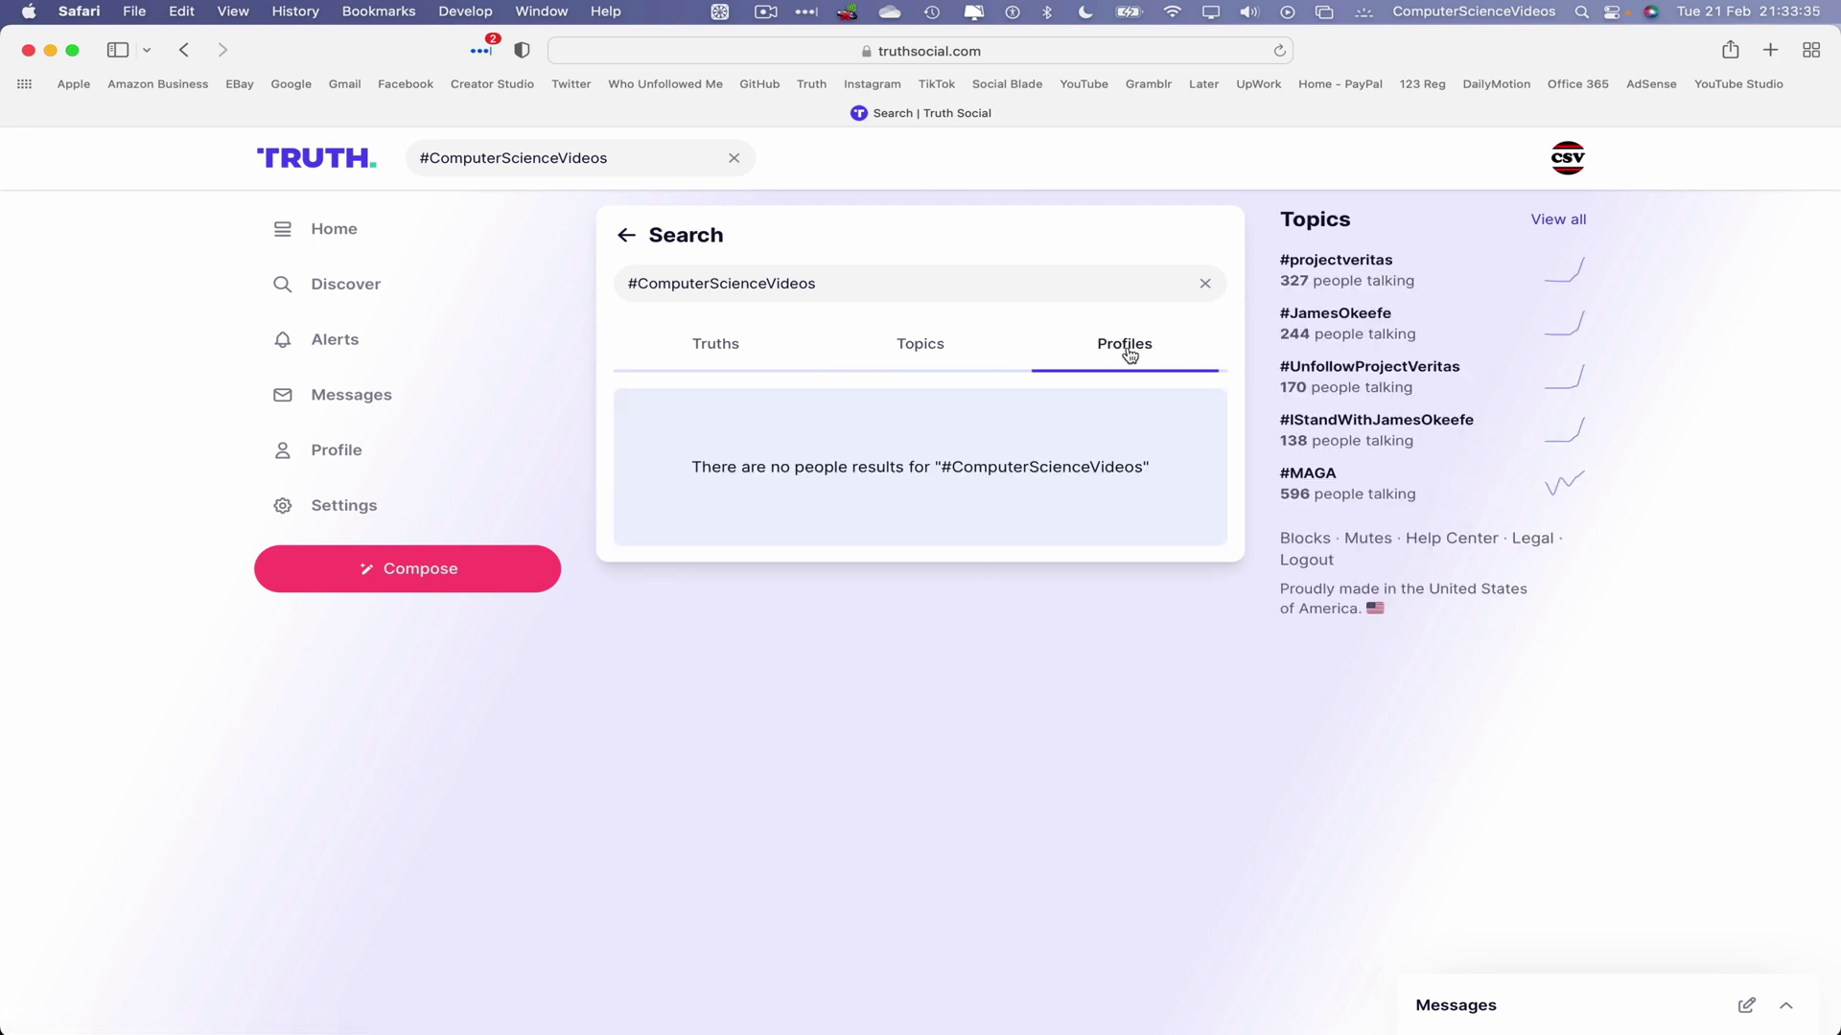
pyautogui.click(839, 347)
pyautogui.click(778, 406)
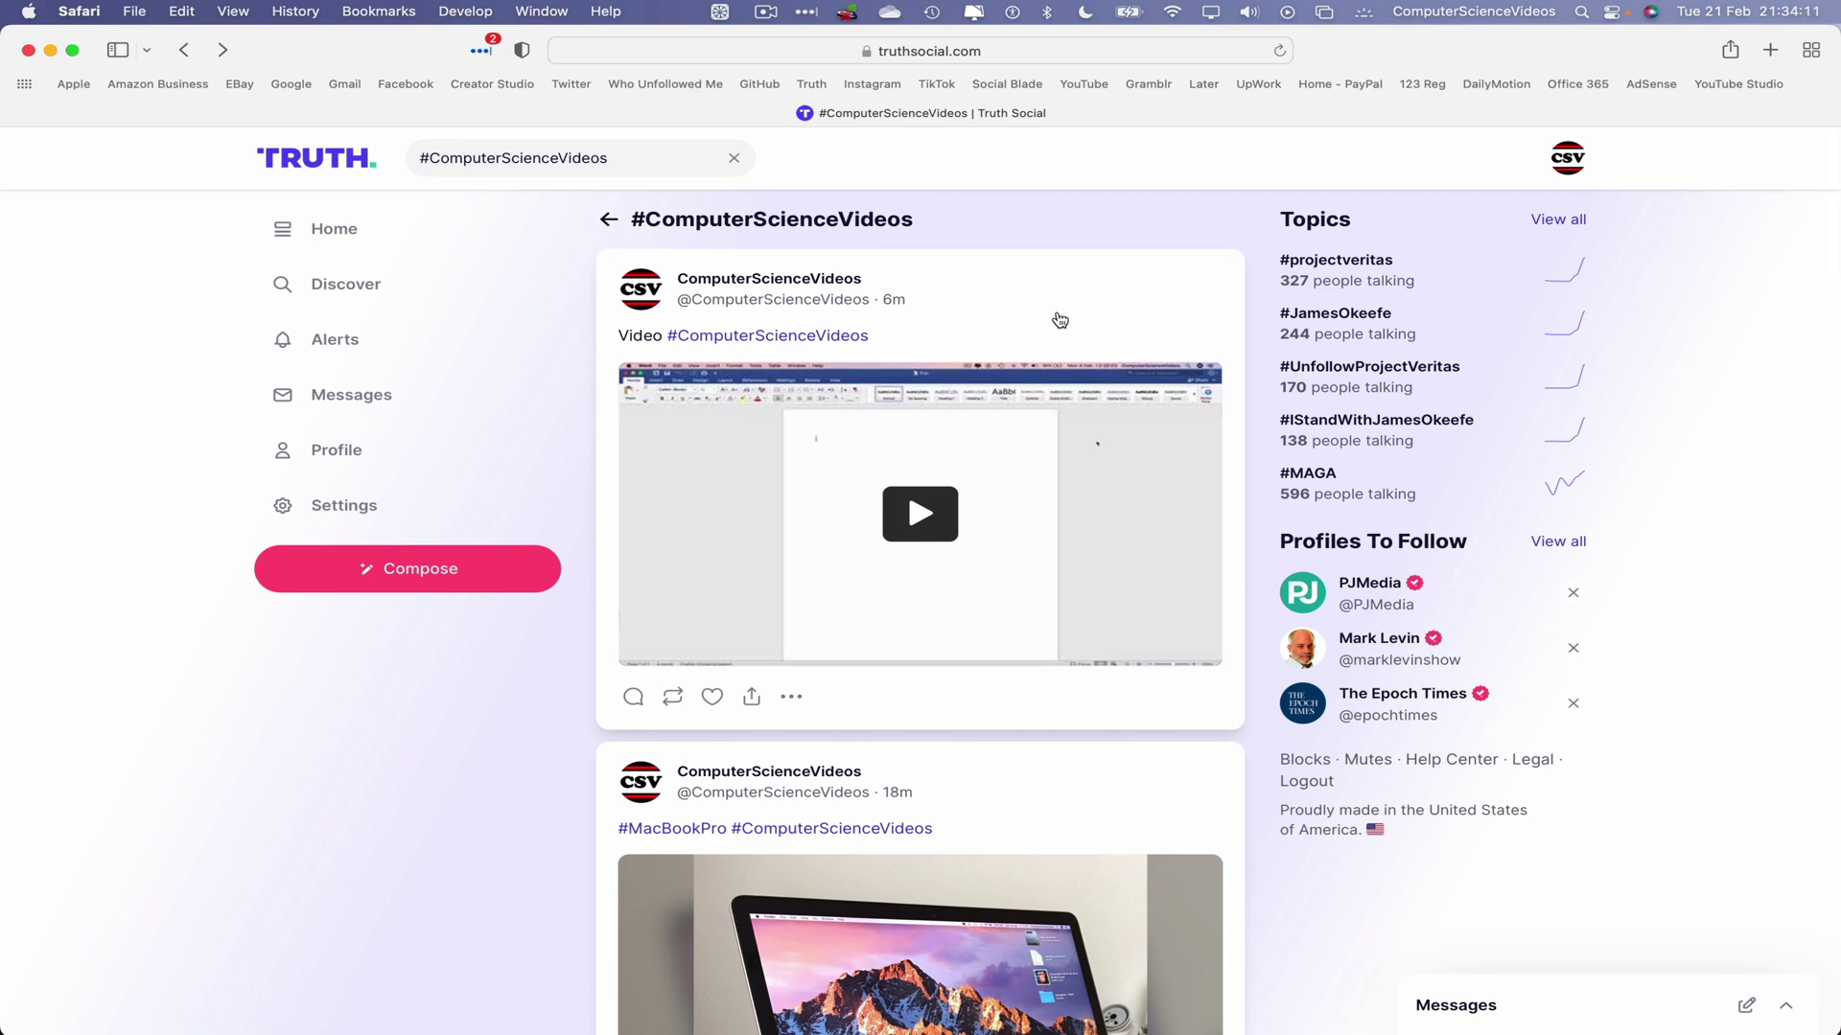
# Open the profile and view its 1 follower and 0 following lists
pyautogui.click(493, 451)
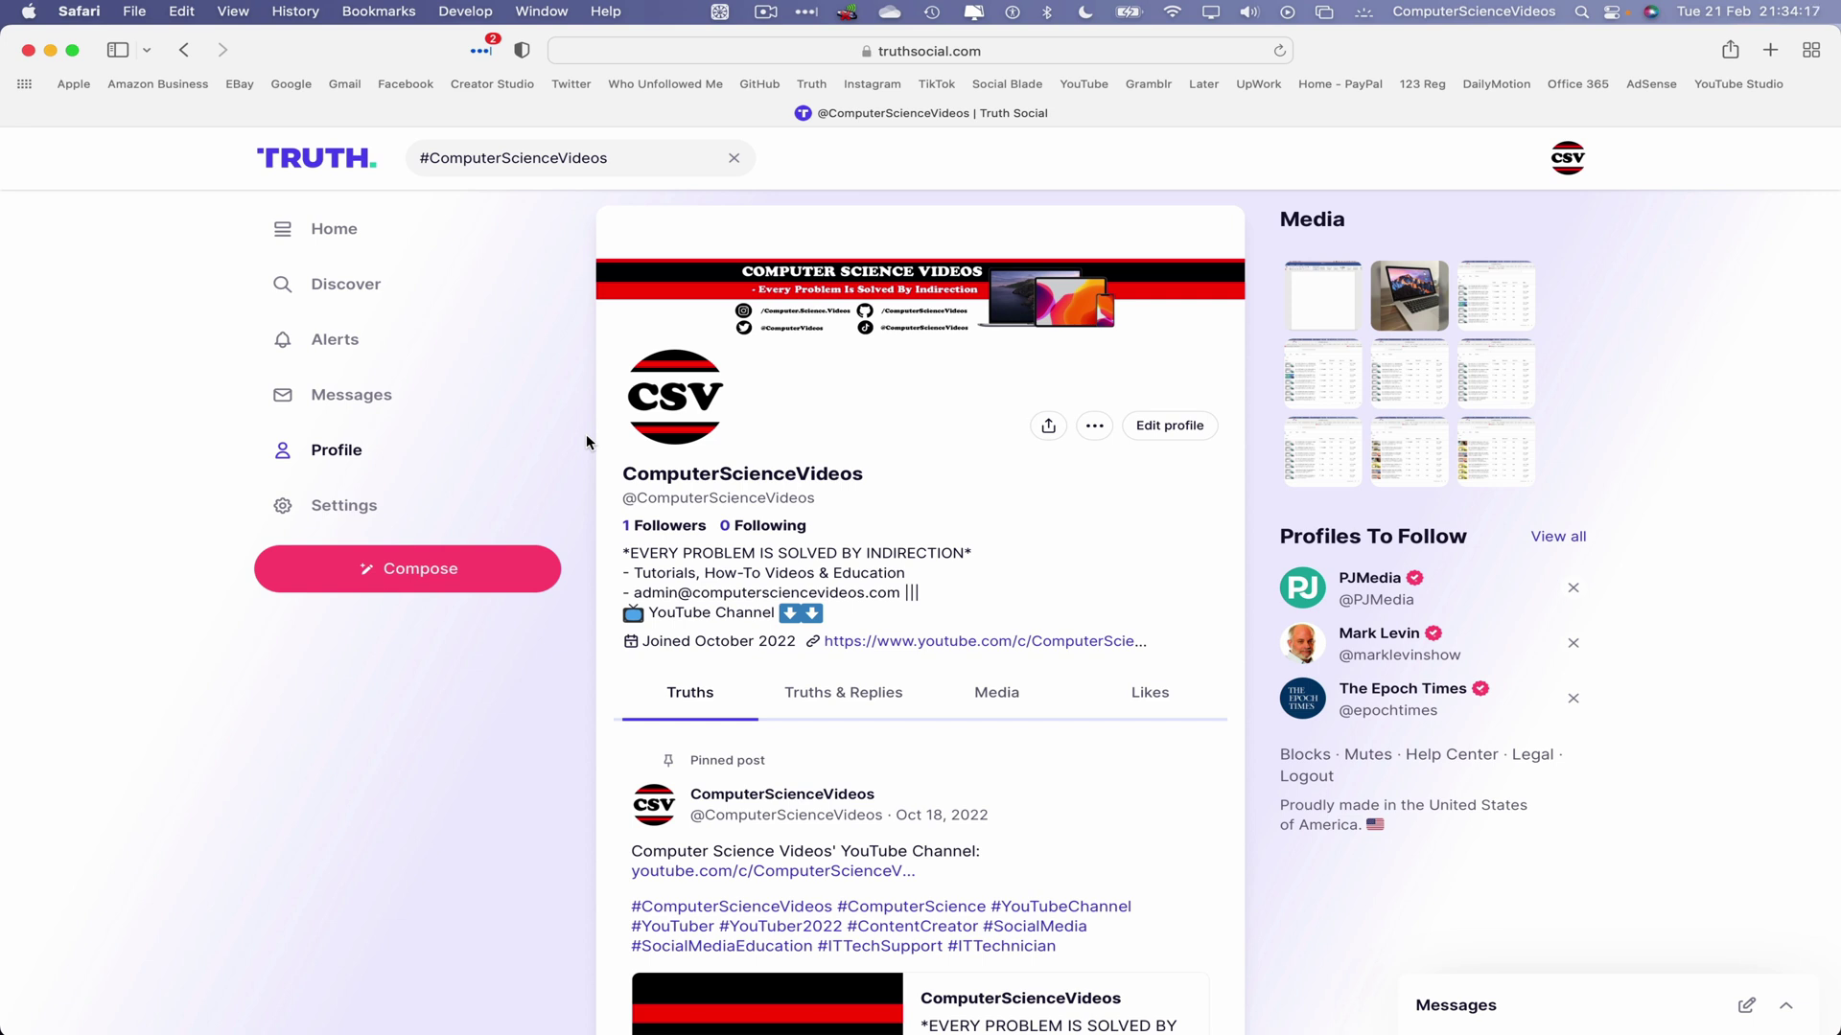
pyautogui.click(662, 527)
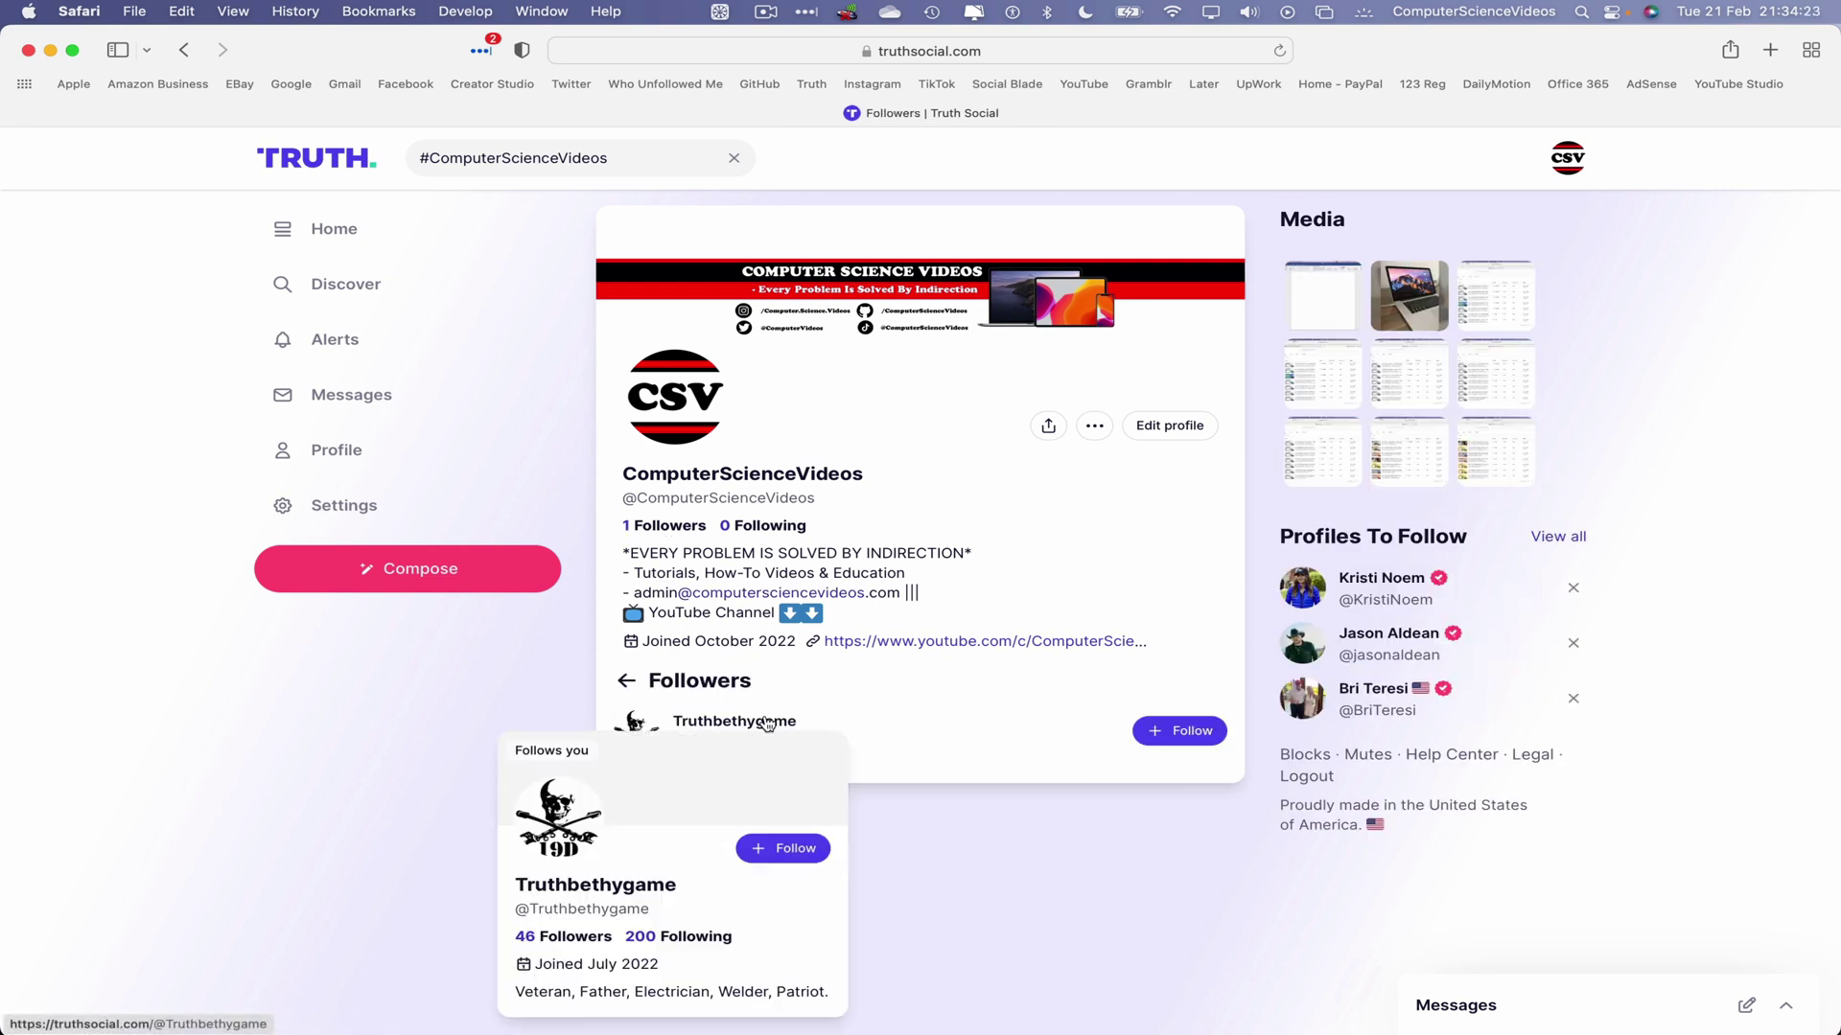
pyautogui.click(756, 527)
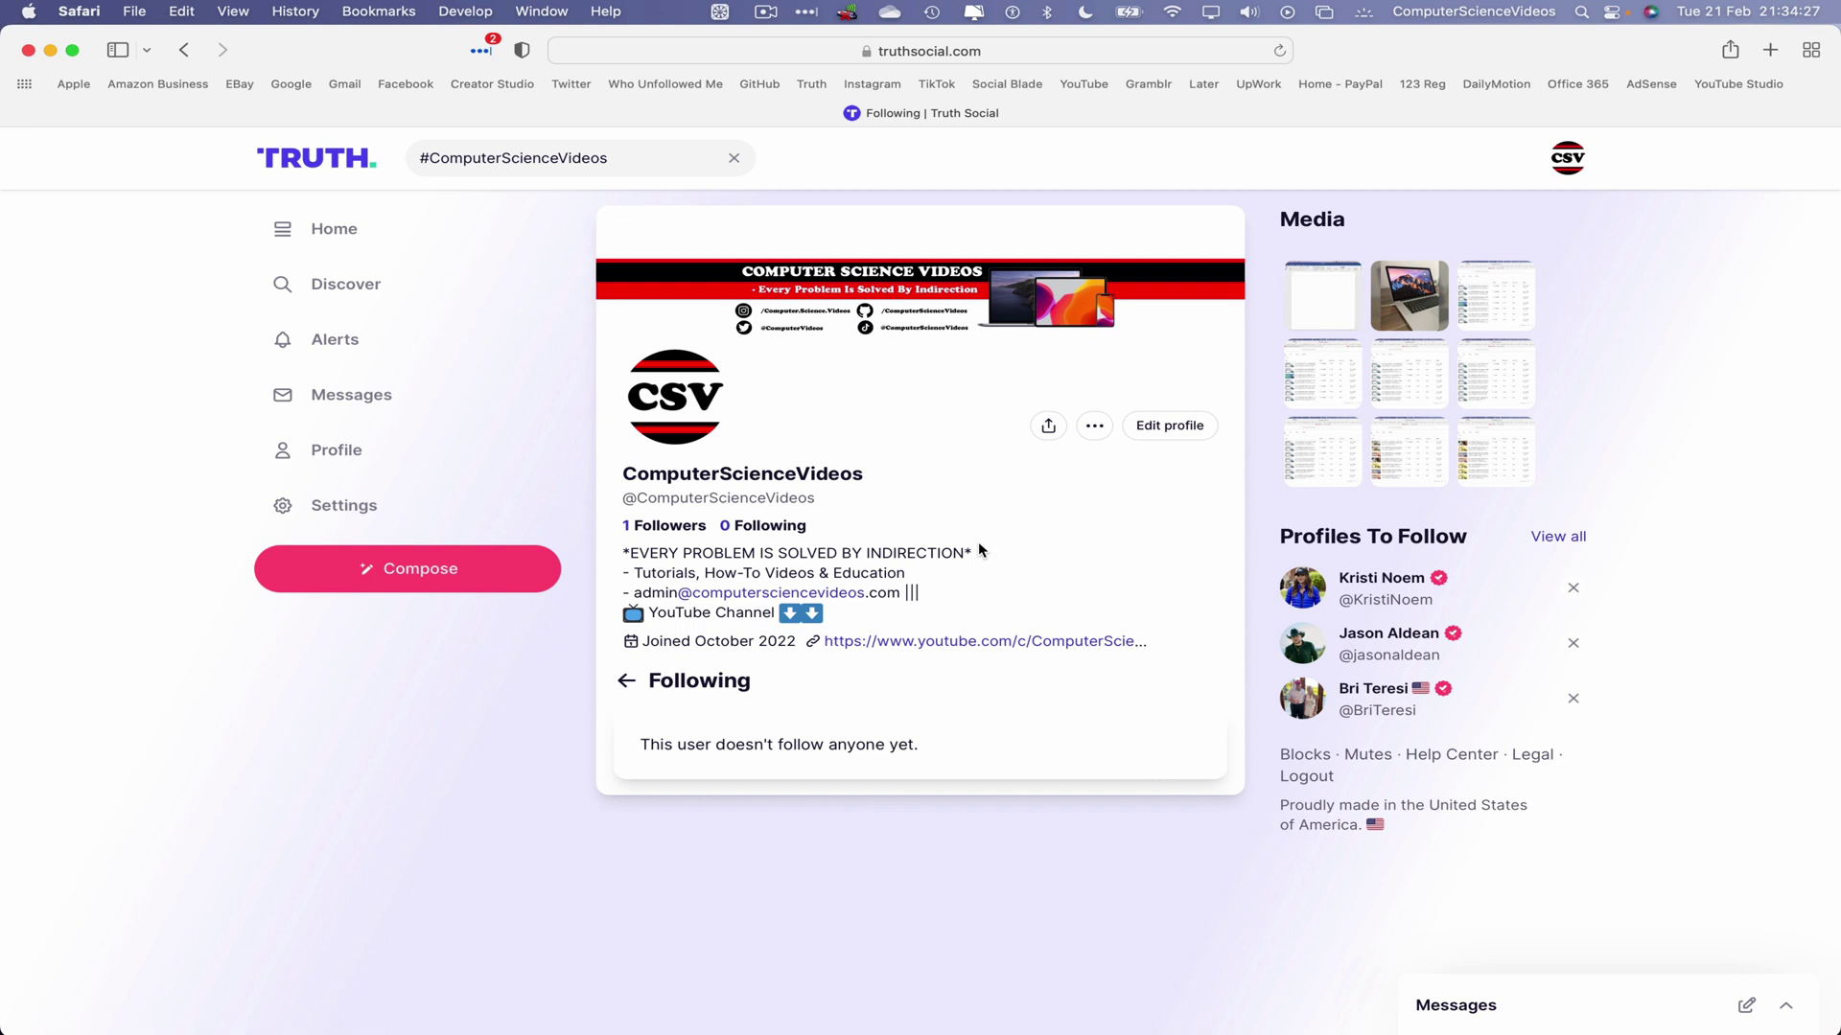
# Visit the Alerts, Discover, Messages and Settings pages, then return to the profile
pyautogui.click(382, 343)
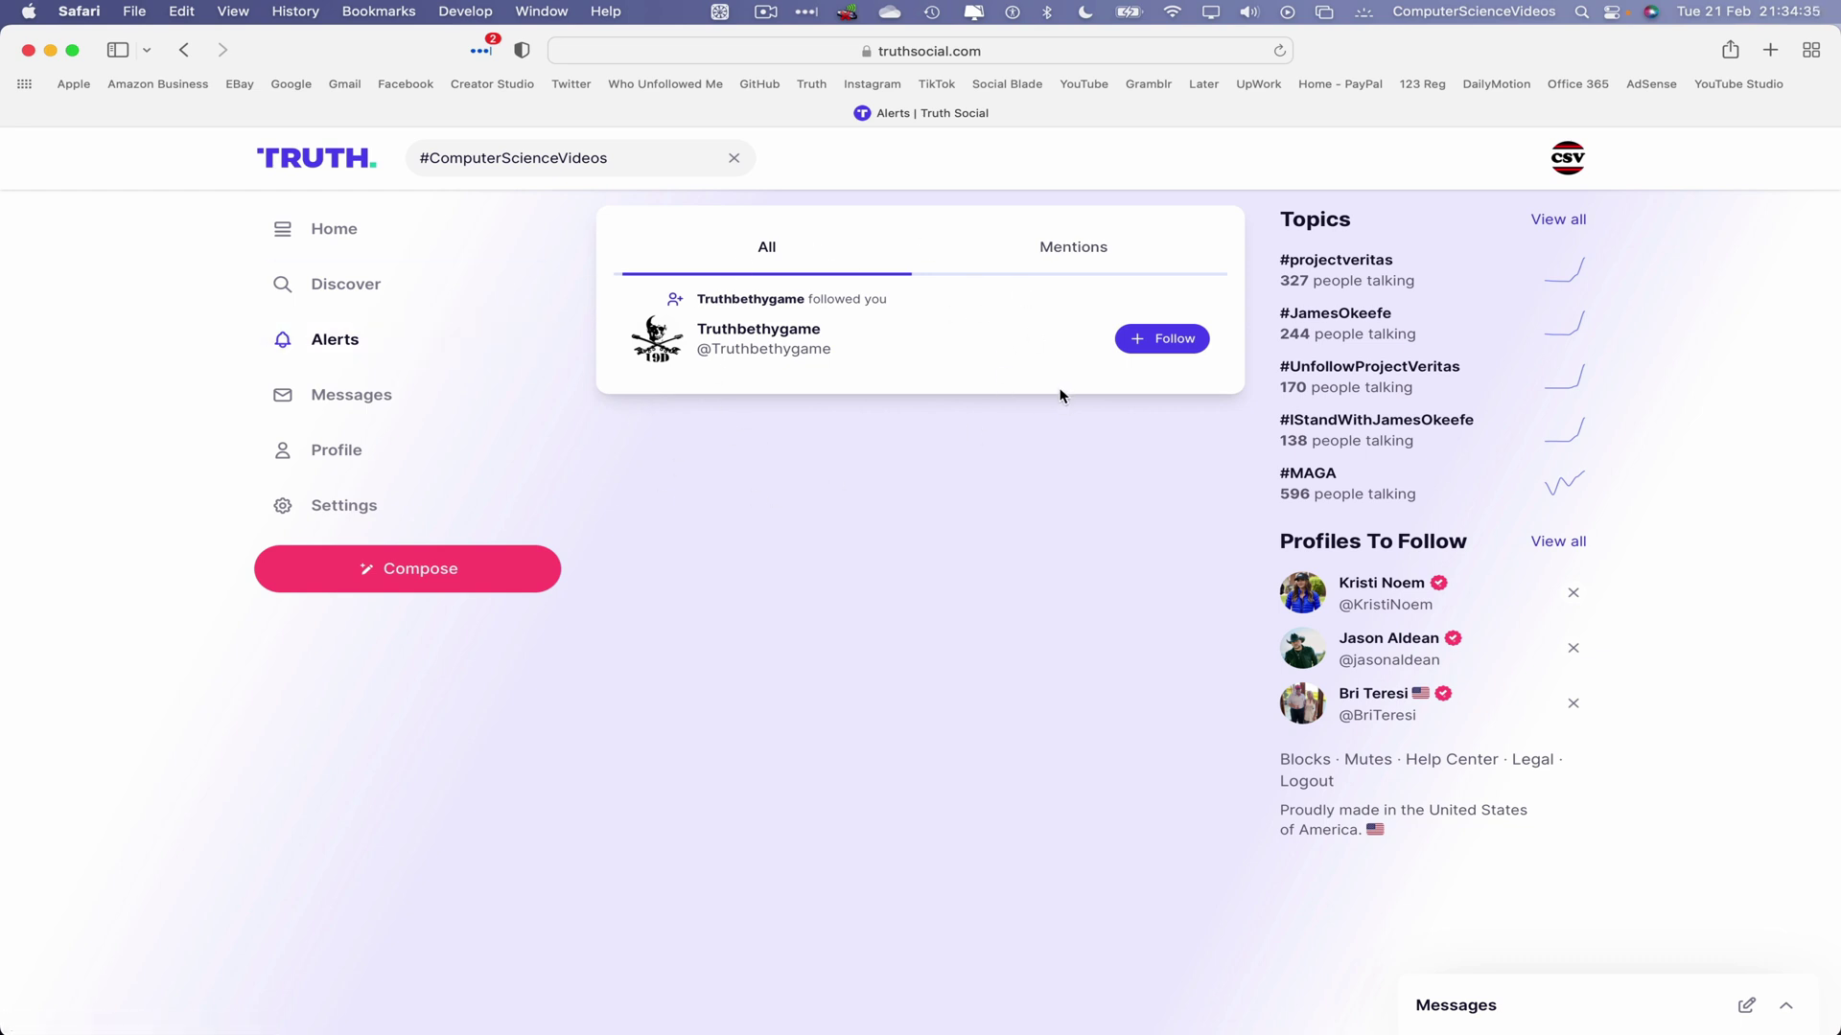
pyautogui.click(381, 284)
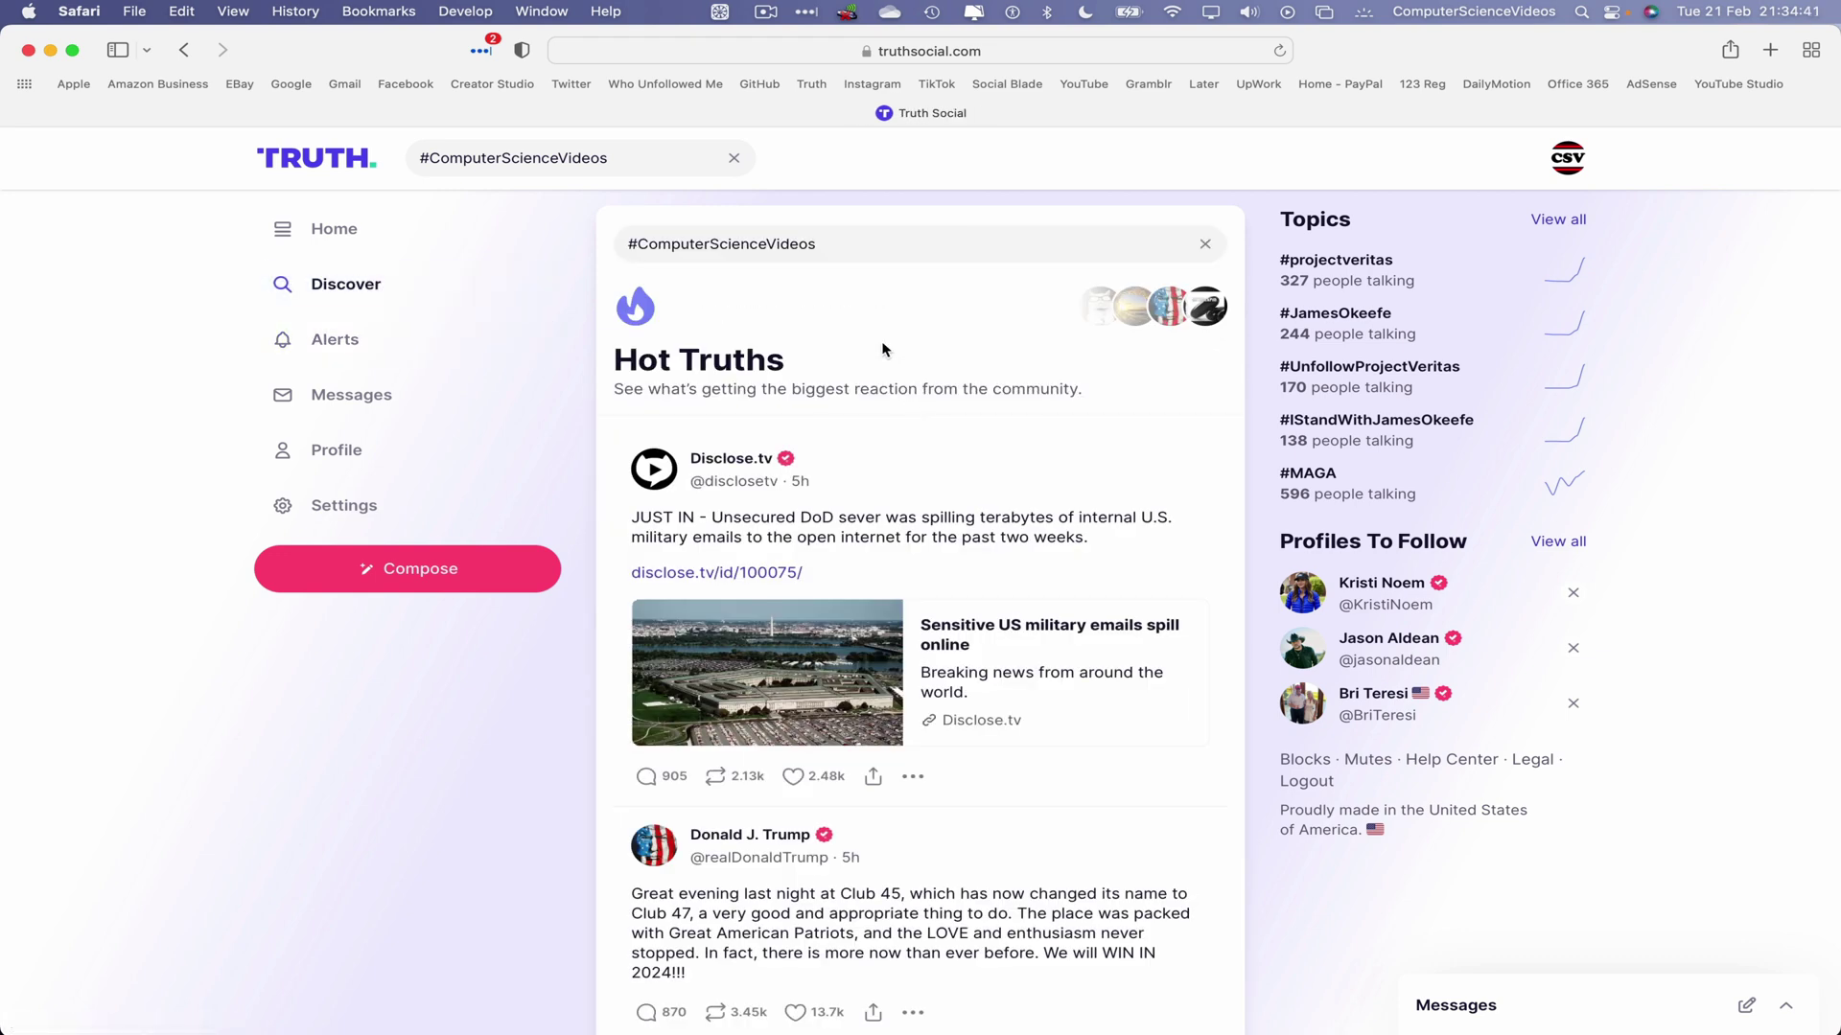
pyautogui.click(365, 391)
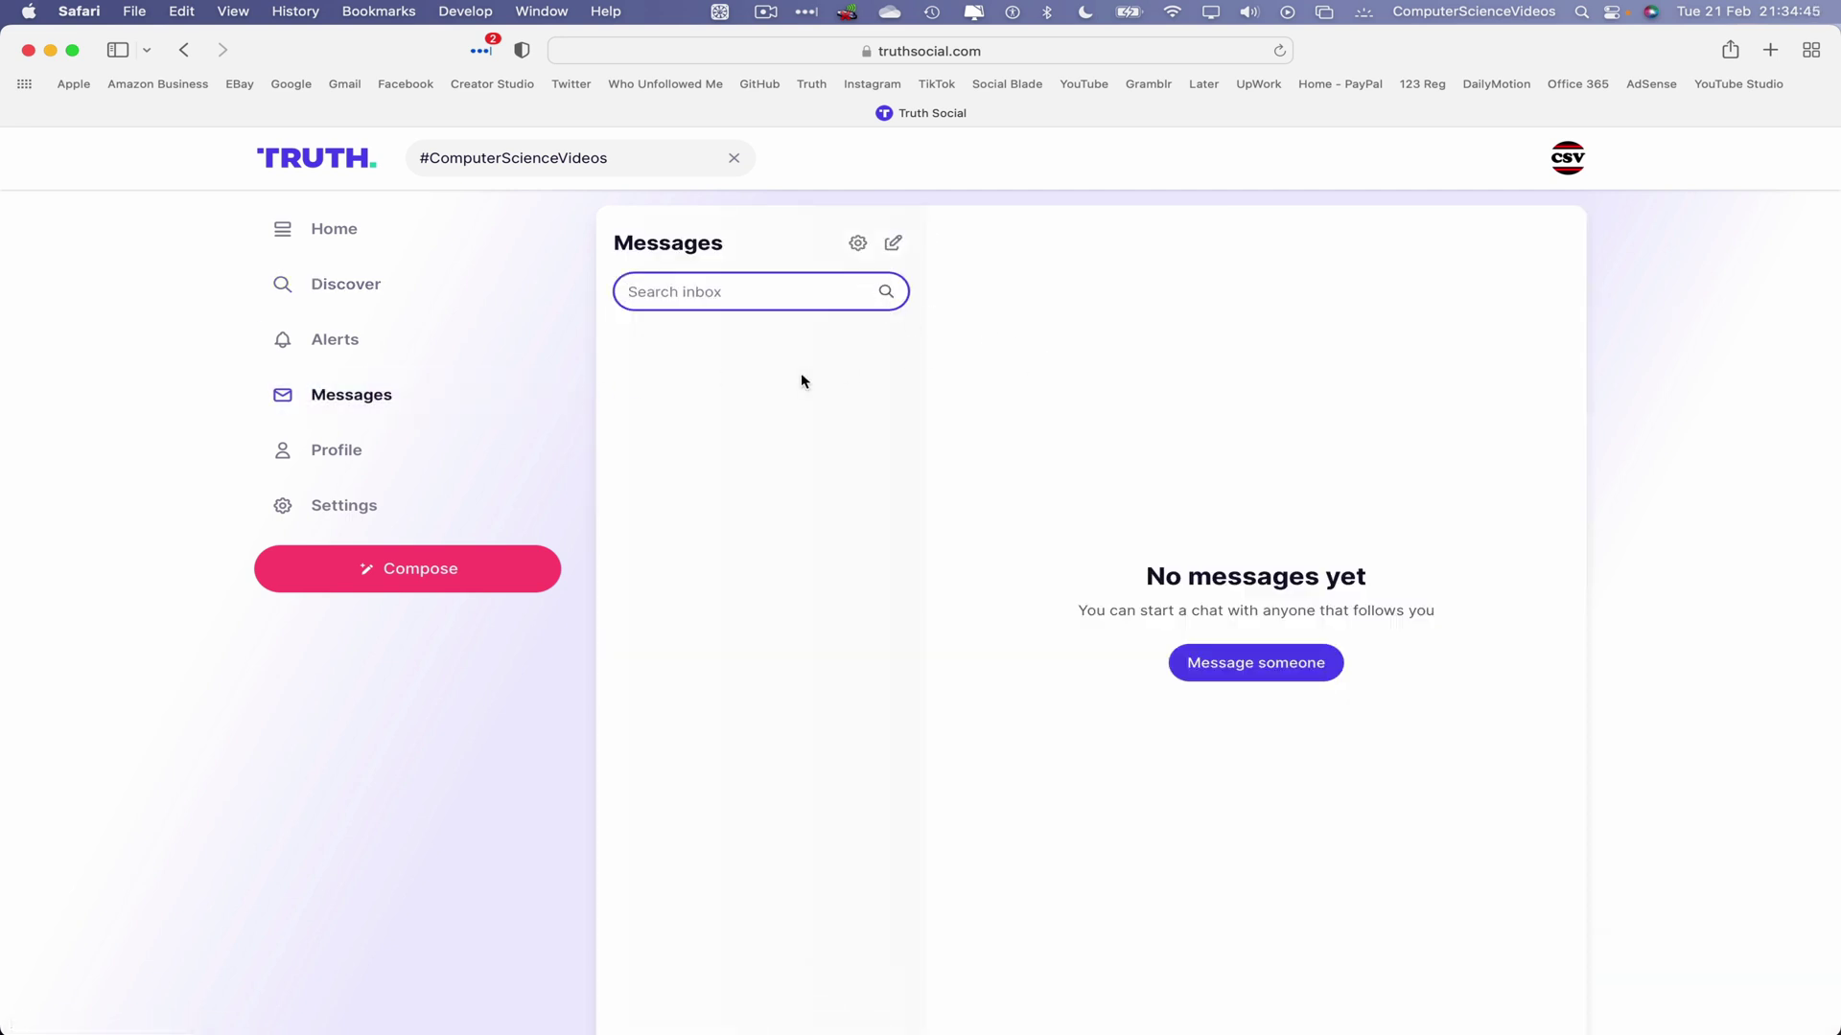
pyautogui.click(318, 510)
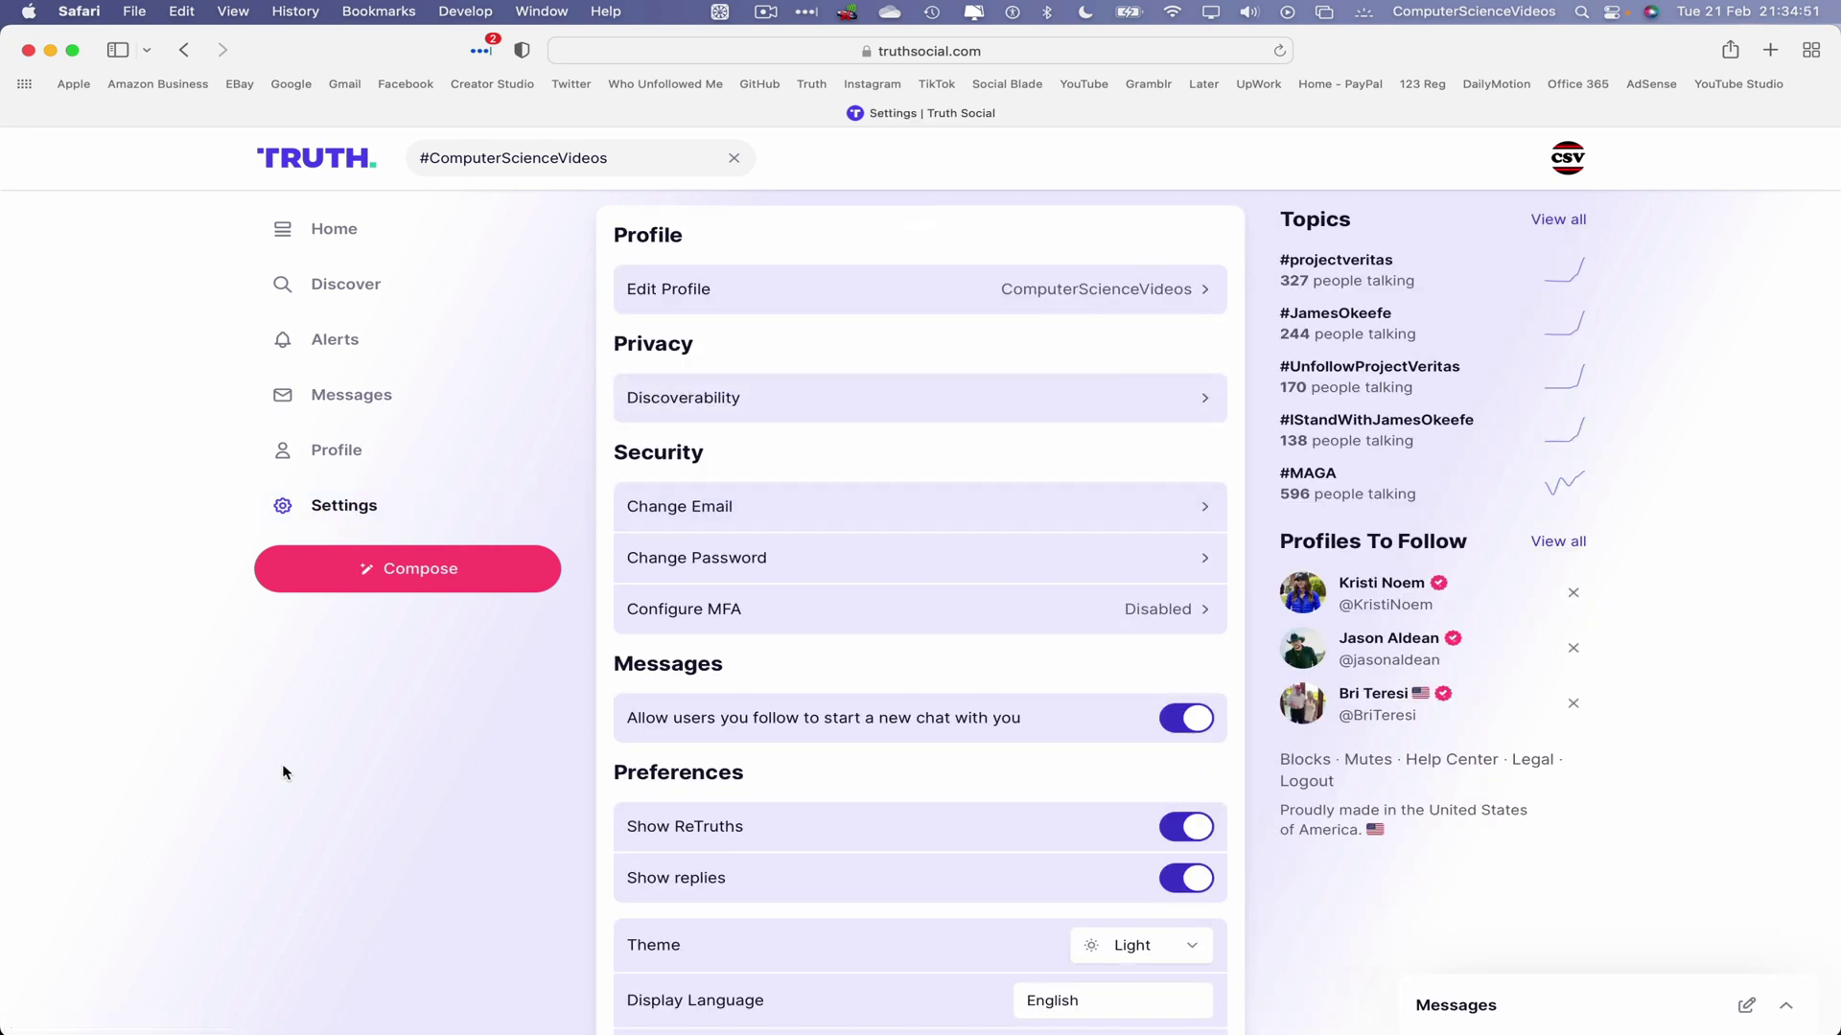
pyautogui.click(360, 452)
pyautogui.click(99, 7)
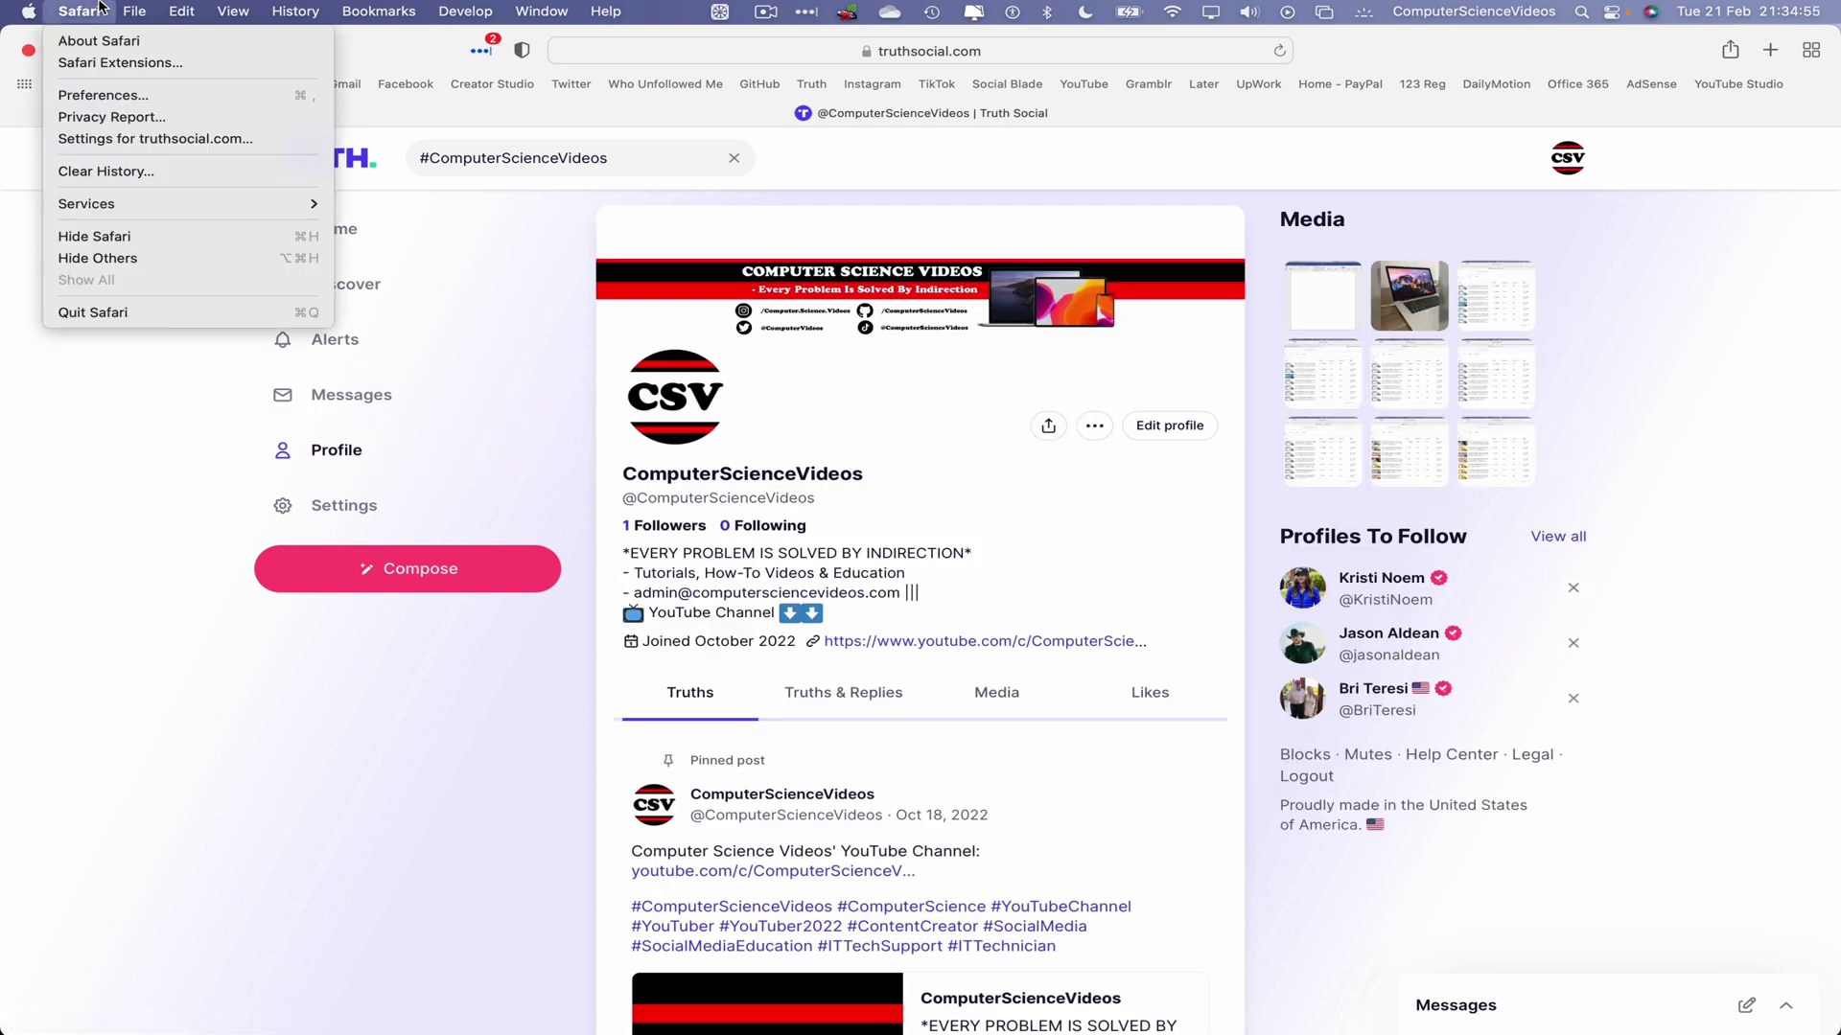